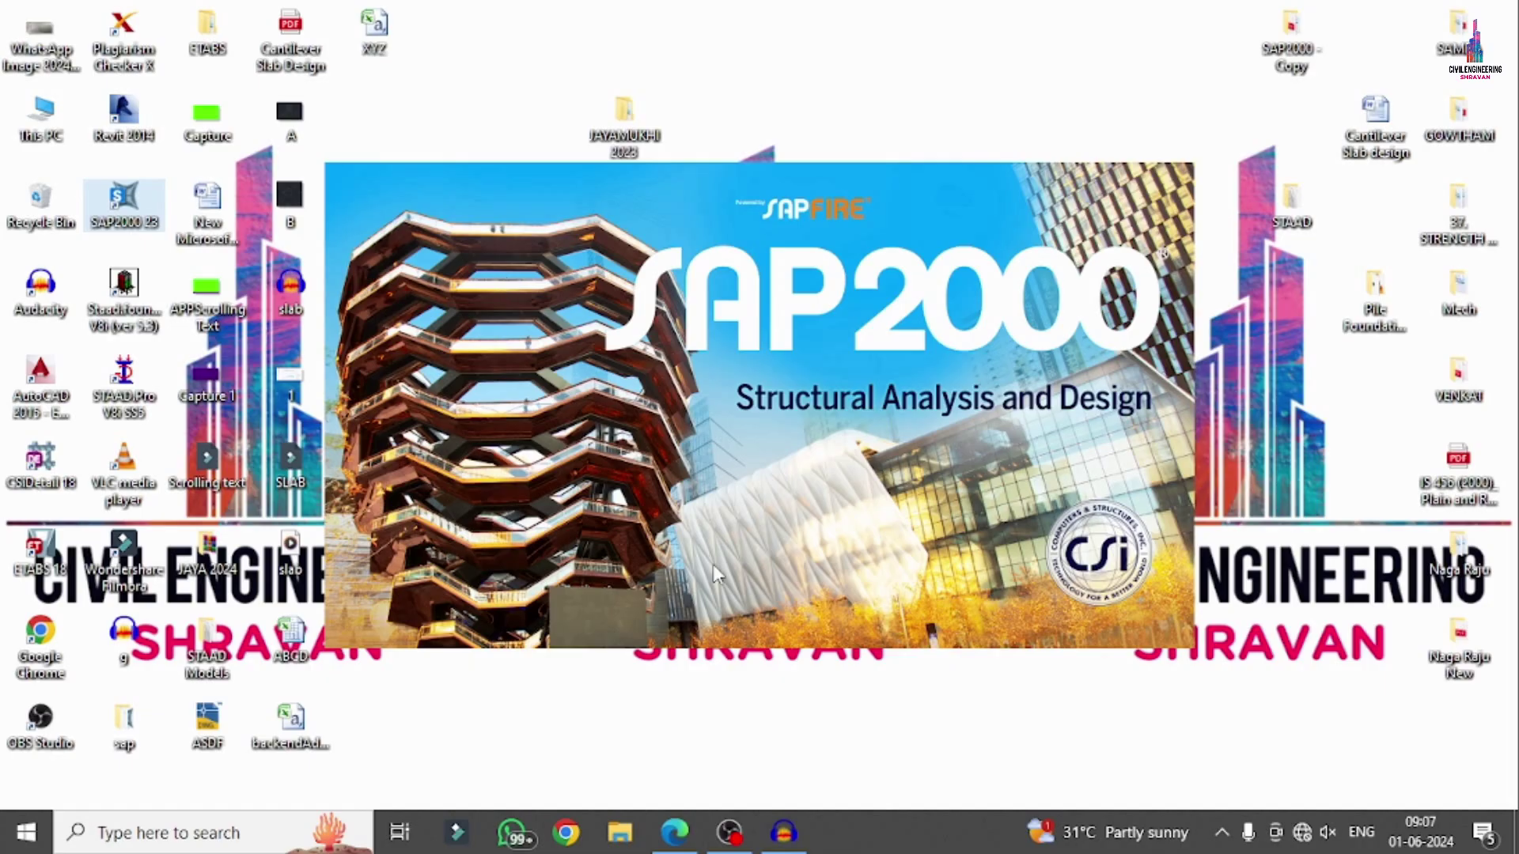
Step: While SAP2000 loads, bring the BASE ISOLATION Properties.pdf window up in Edge
click(674, 833)
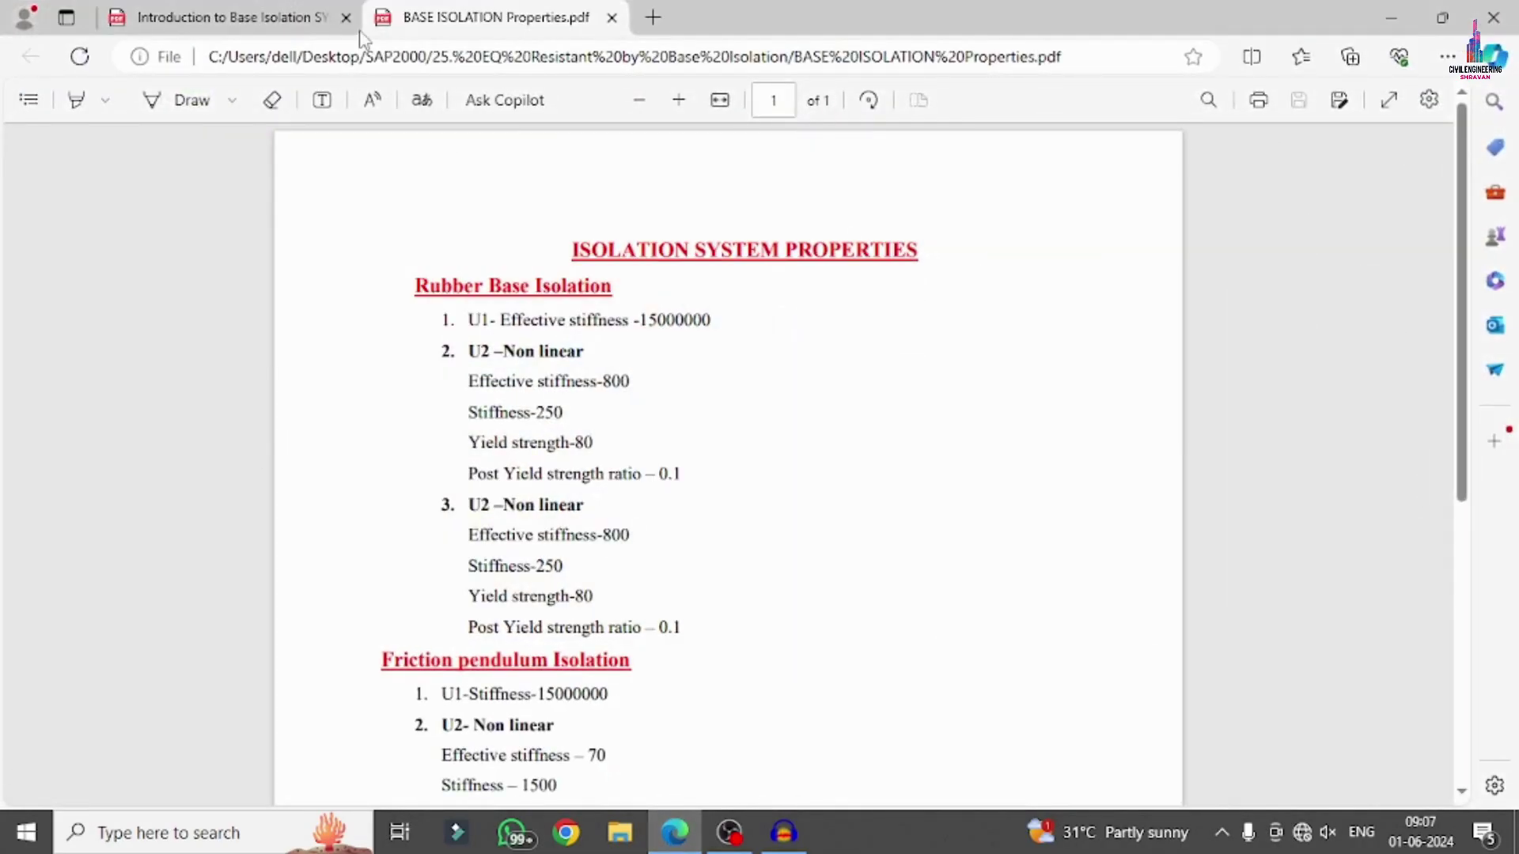
Step: Switch to the Introduction to Base Isolation PDF, zoom in, and scroll to the building figure
click(324, 15)
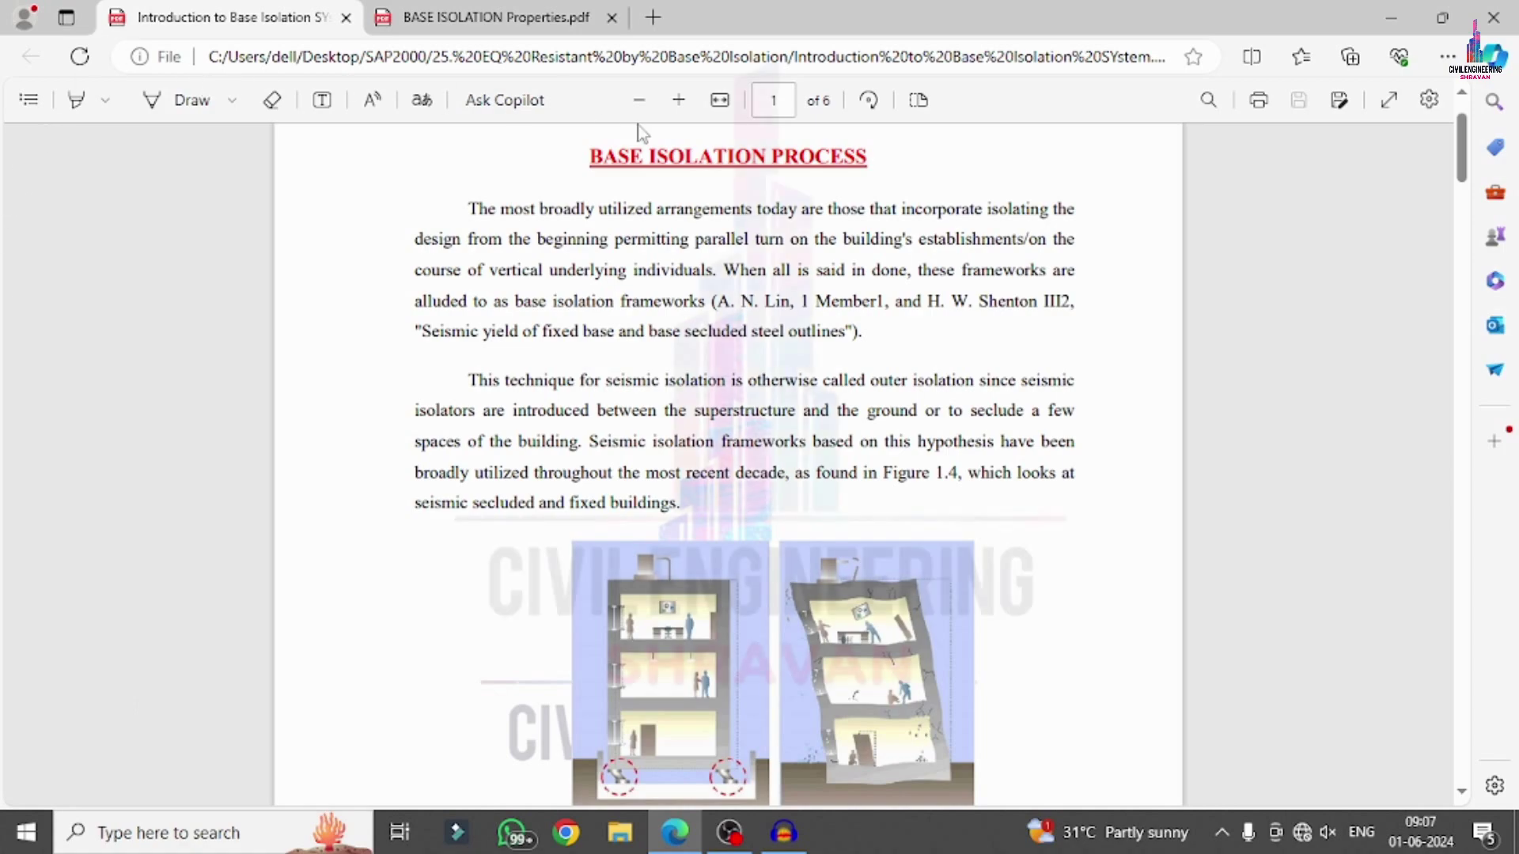
click(679, 100)
click(679, 100)
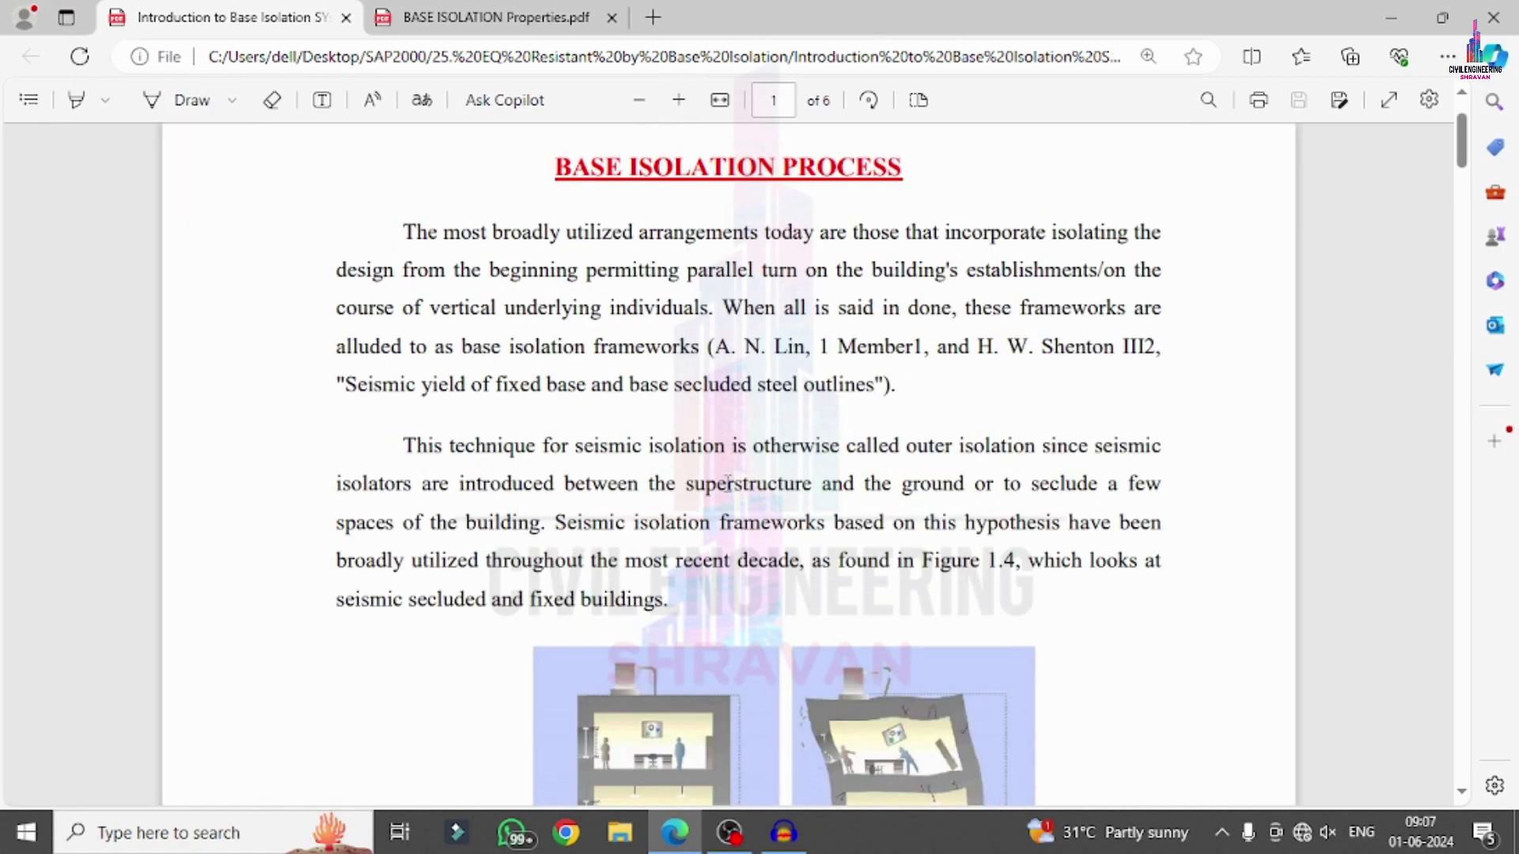
scroll(726, 482, down, 20)
scroll(713, 492, down, 20)
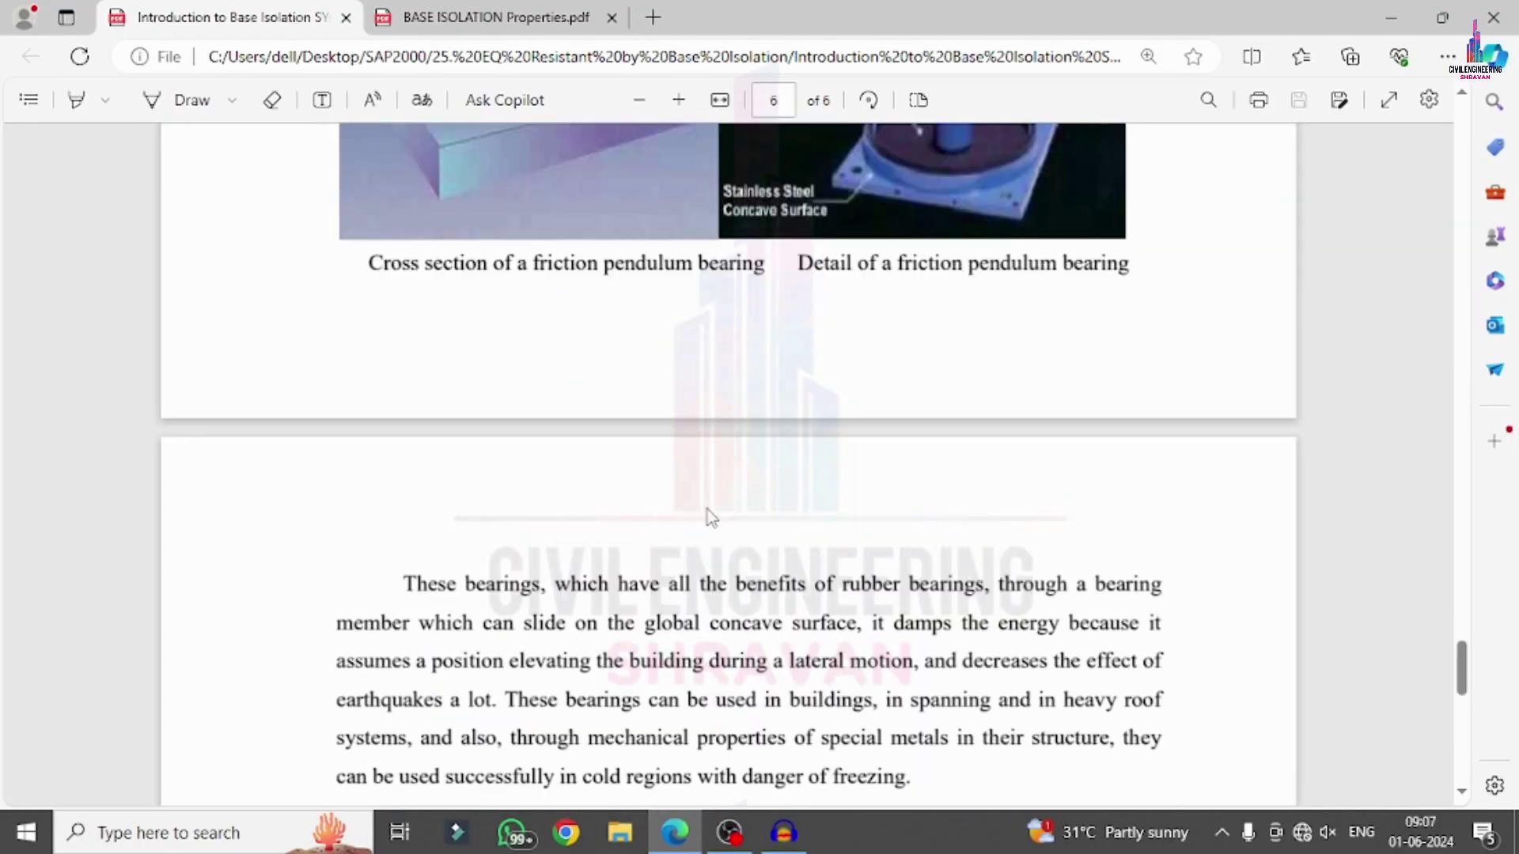
scroll(707, 509, up, 20)
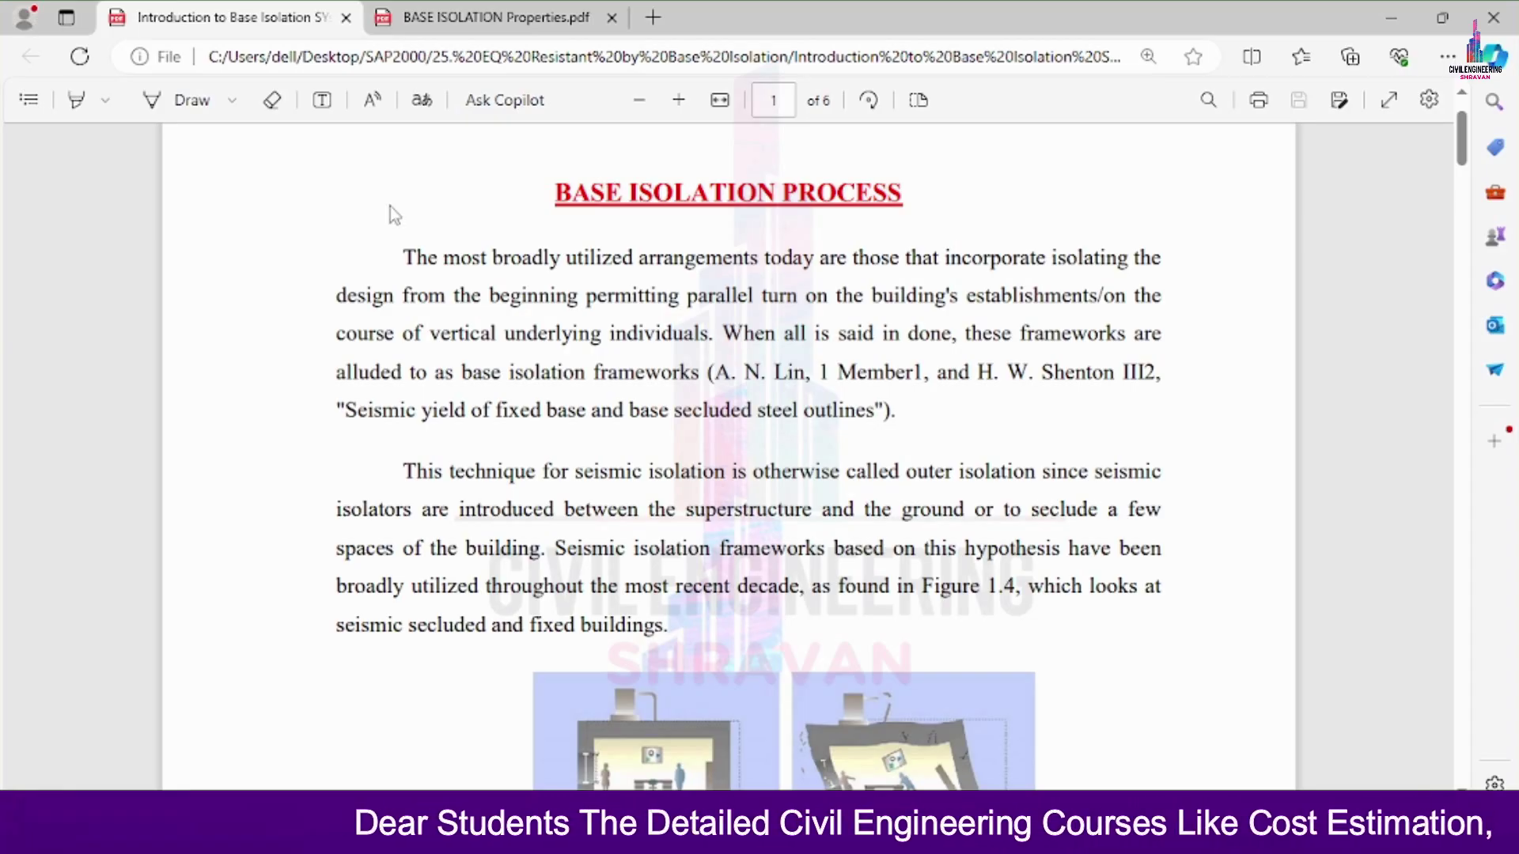
scroll(390, 206, down, 3)
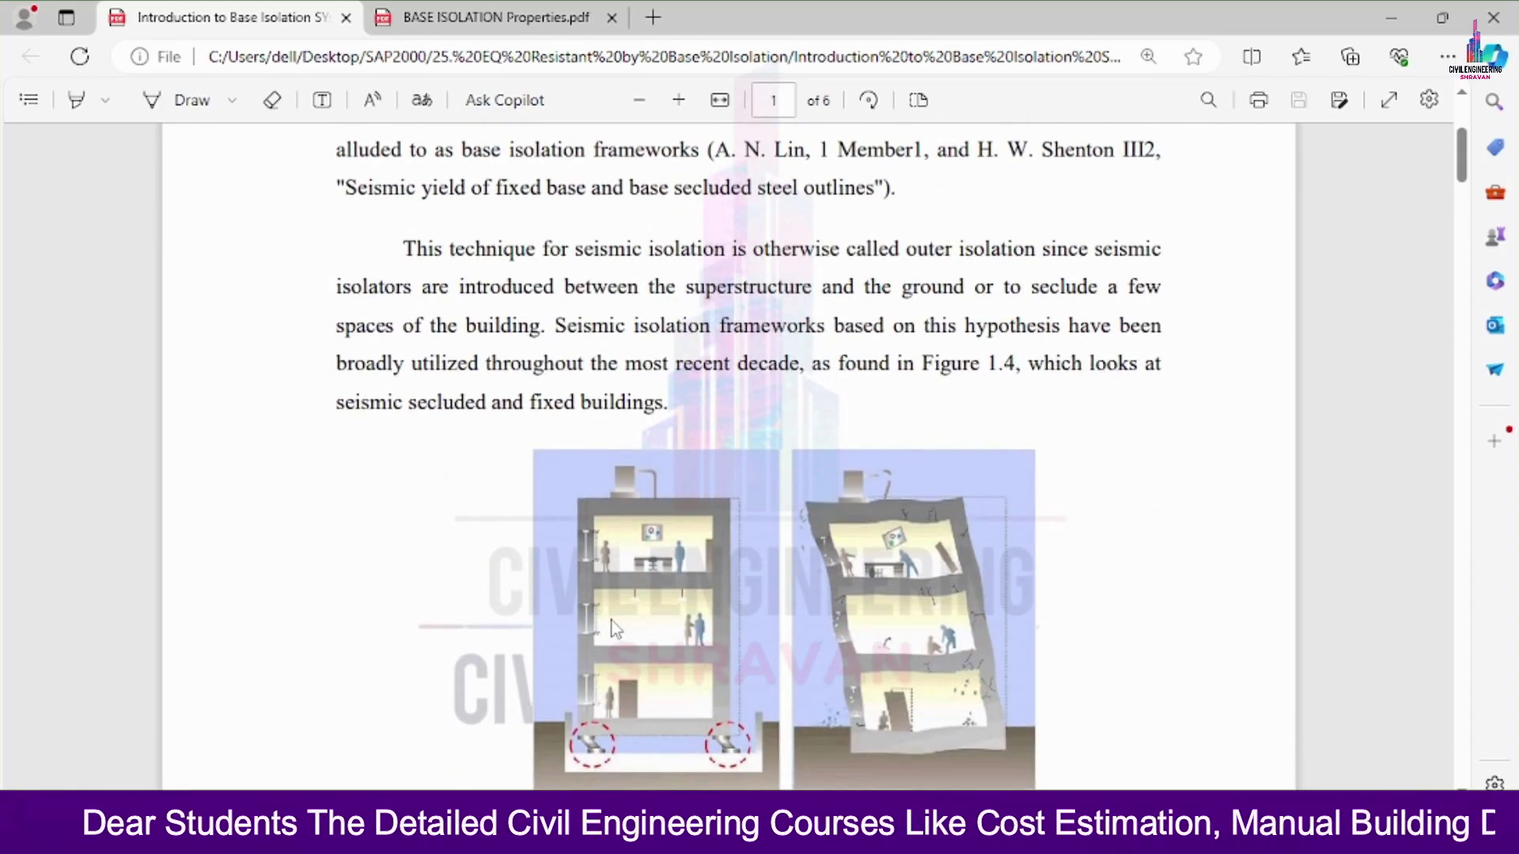
scroll(615, 629, down, 1)
Step: Enlarge the isolated-versus-fixed building figure further and bring up the pen colour choices
click(677, 100)
click(678, 99)
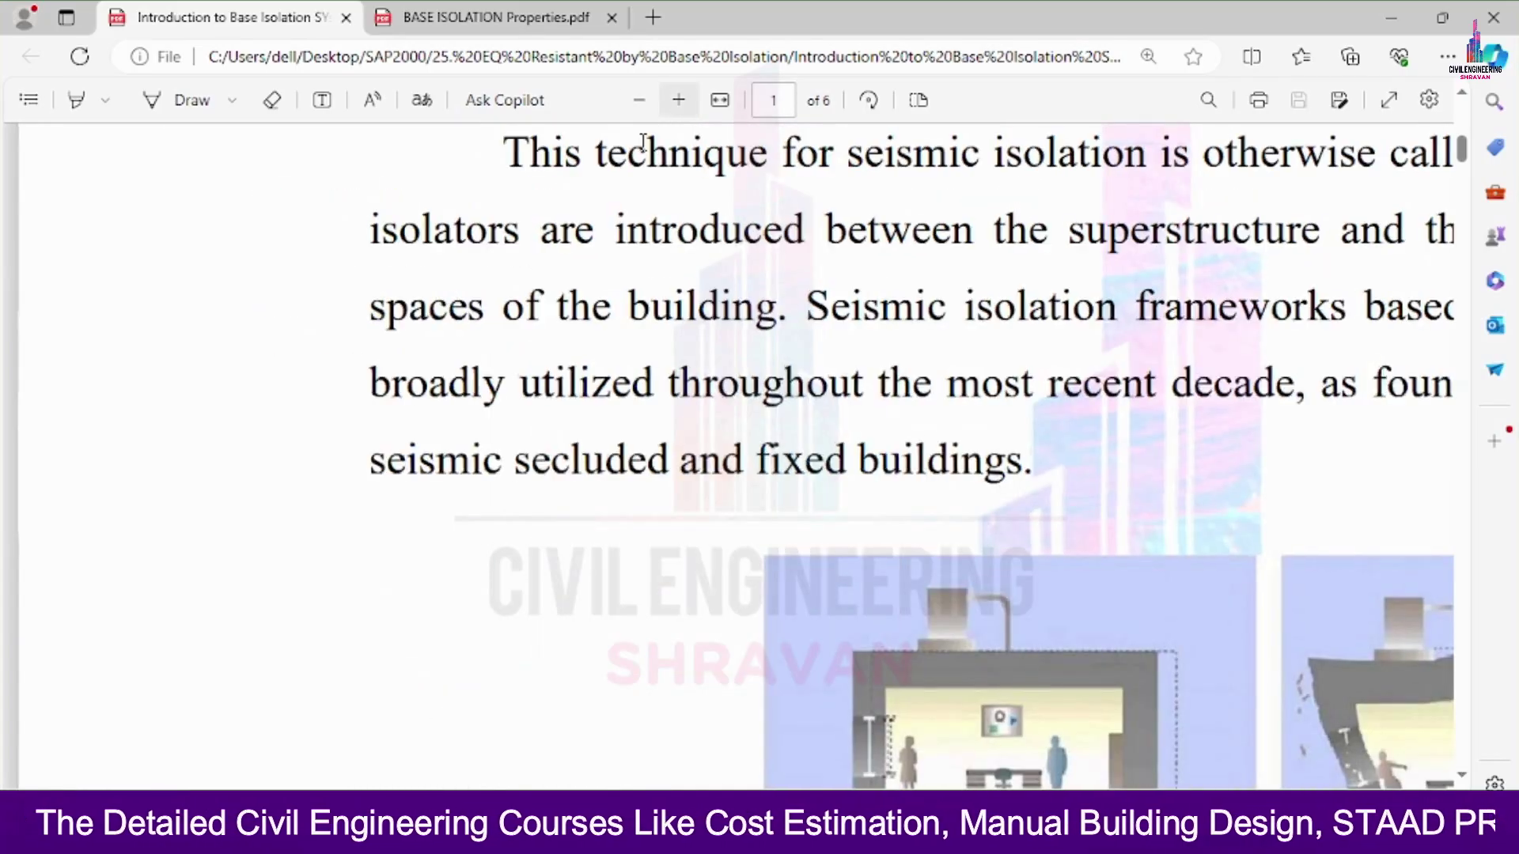
scroll(595, 296, down, 3)
scroll(663, 638, right, 4)
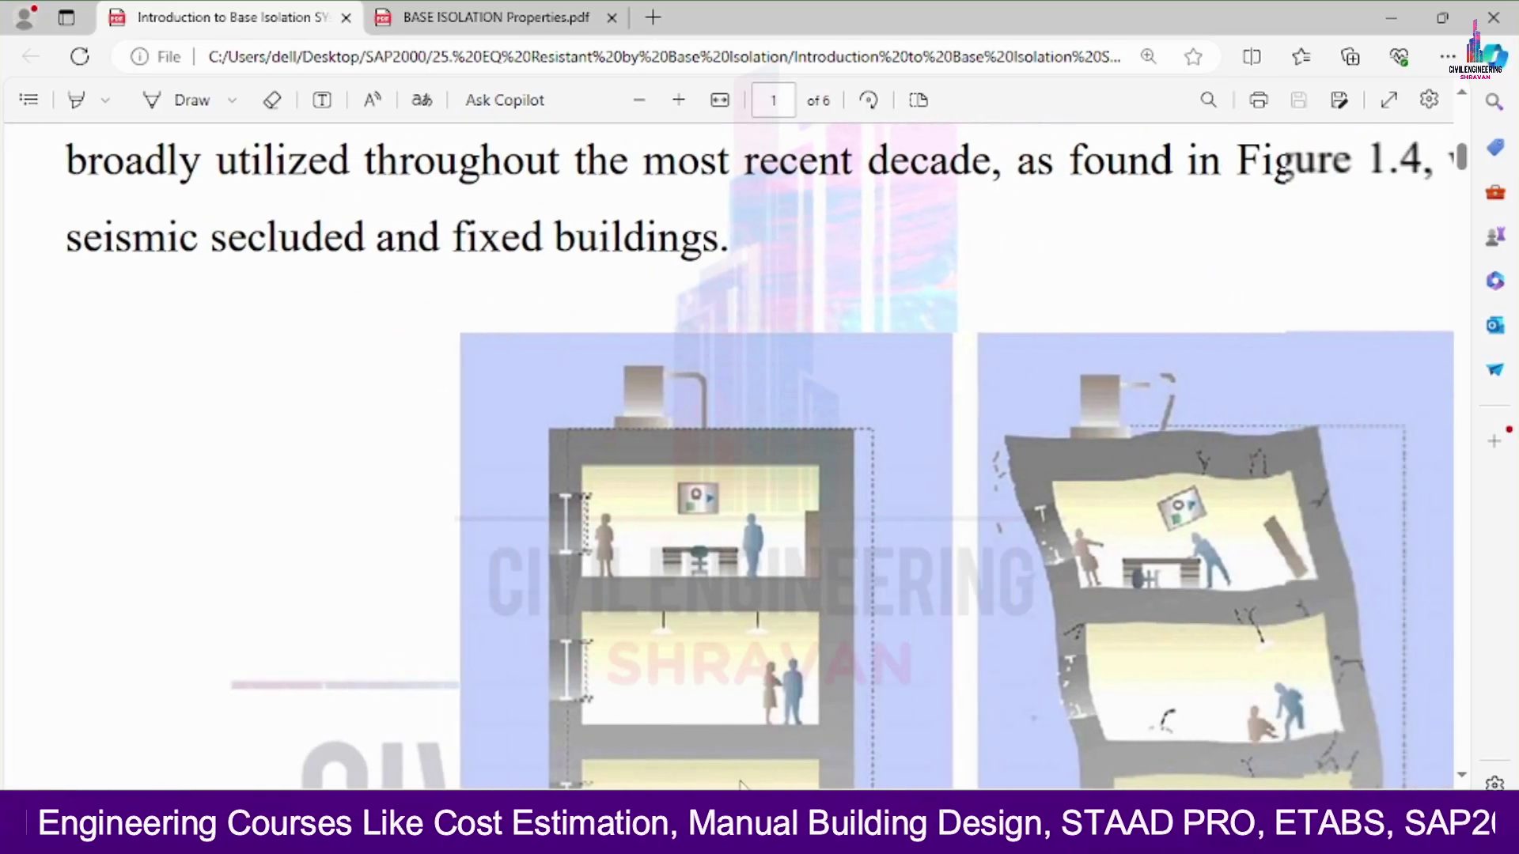
scroll(672, 601, down, 3)
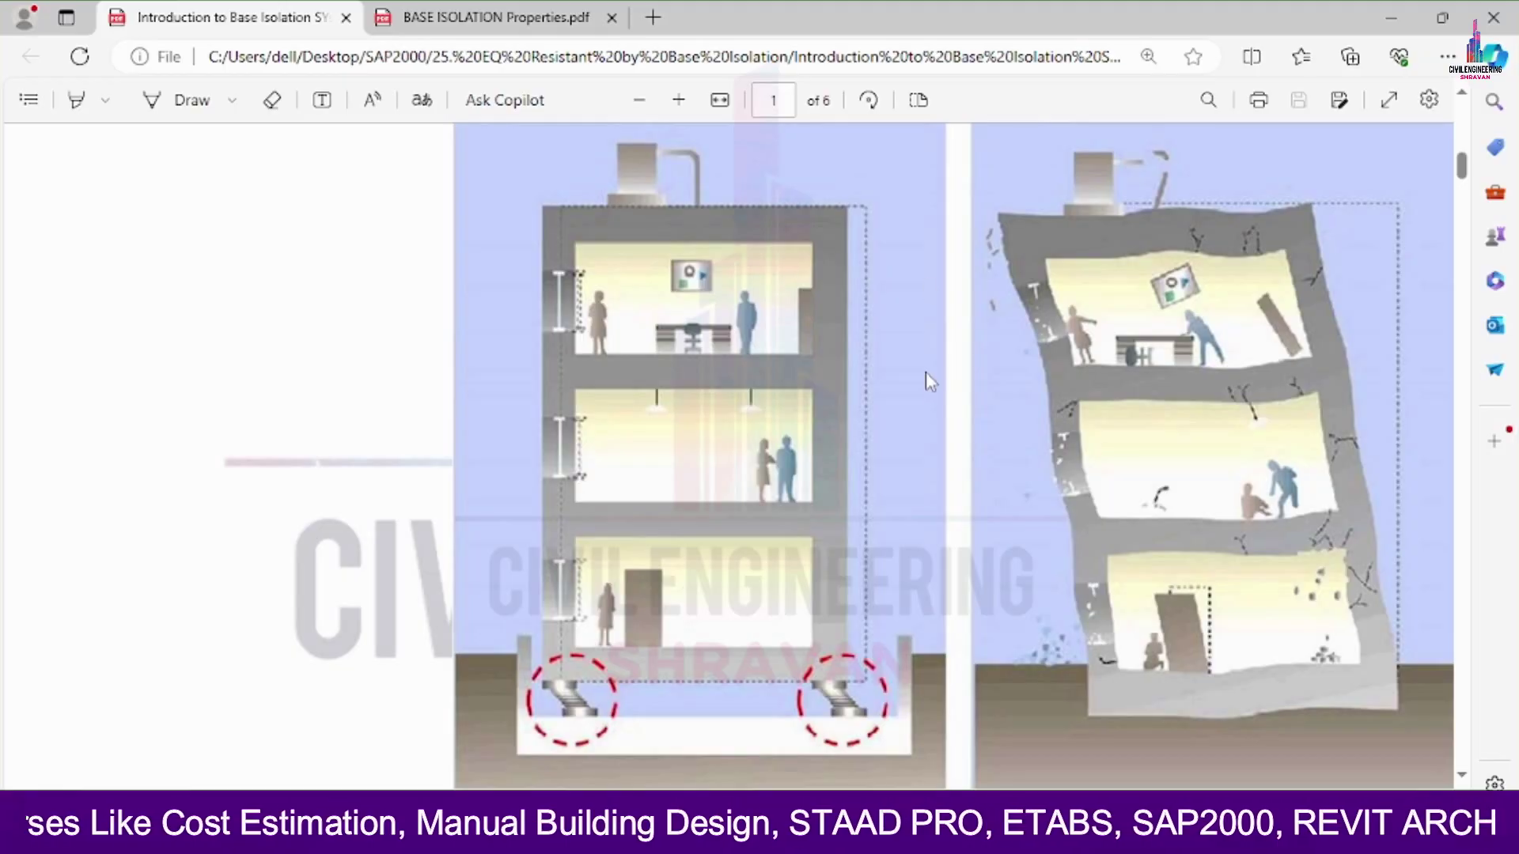
click(232, 100)
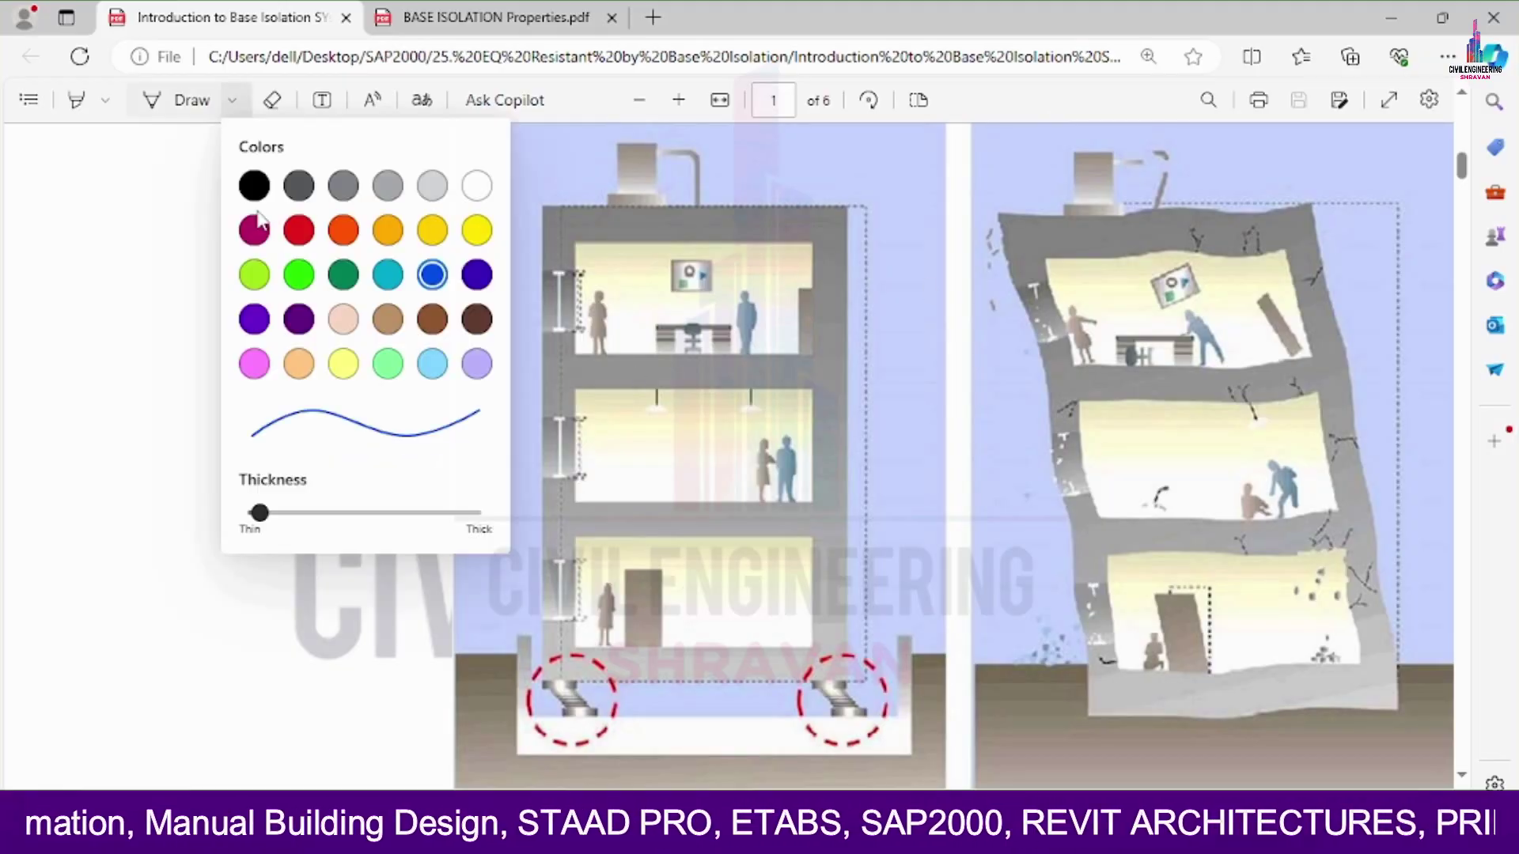
Step: Choose red-orange ink and mark the damaged building's left and right base corners
click(378, 313)
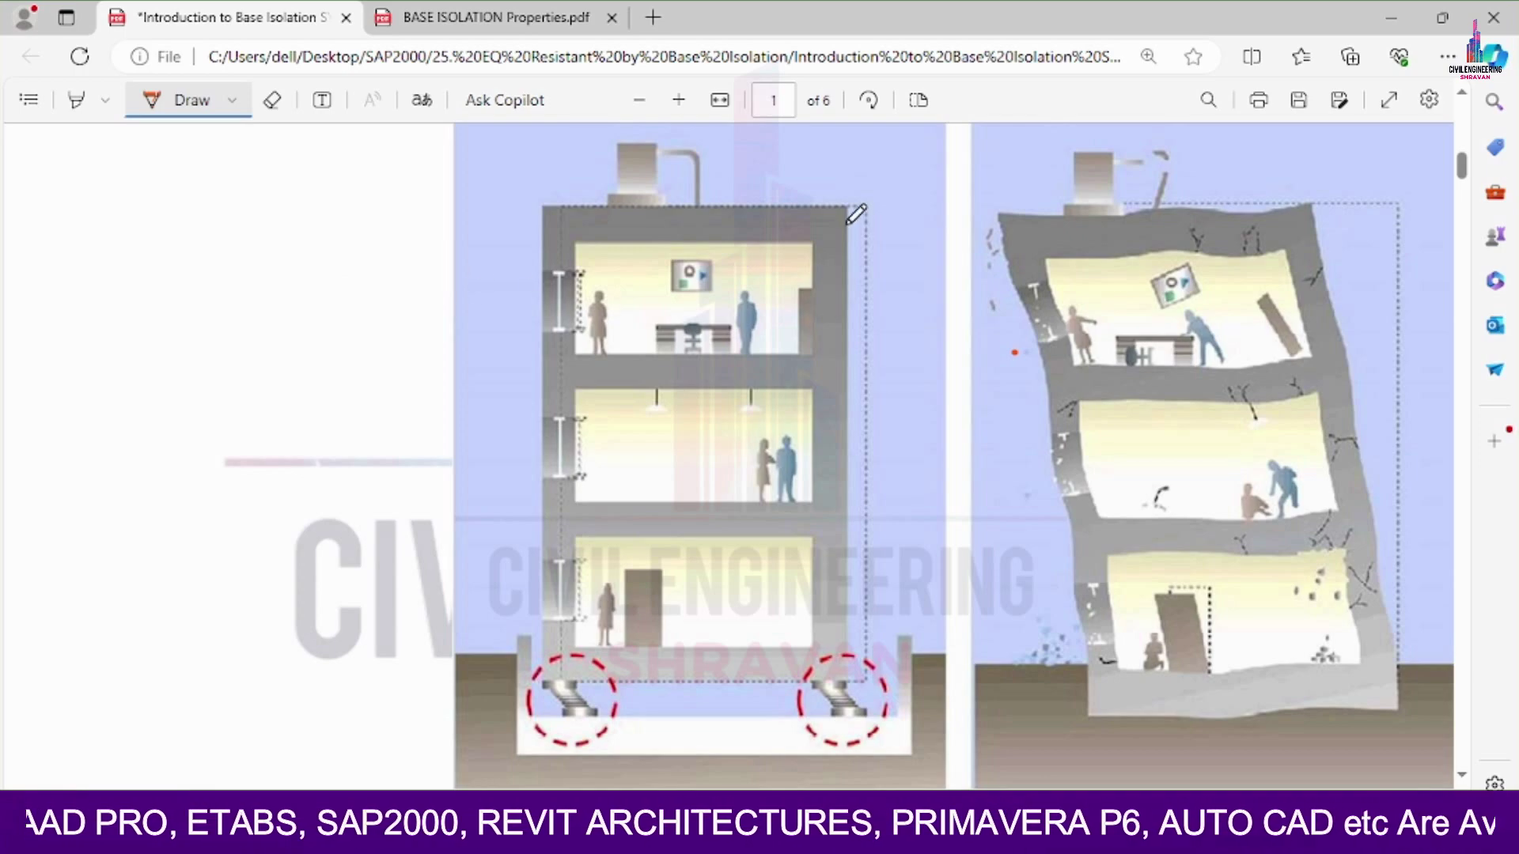
scroll(812, 364, down, 1)
scroll(807, 359, down, 1)
scroll(751, 396, up, 2)
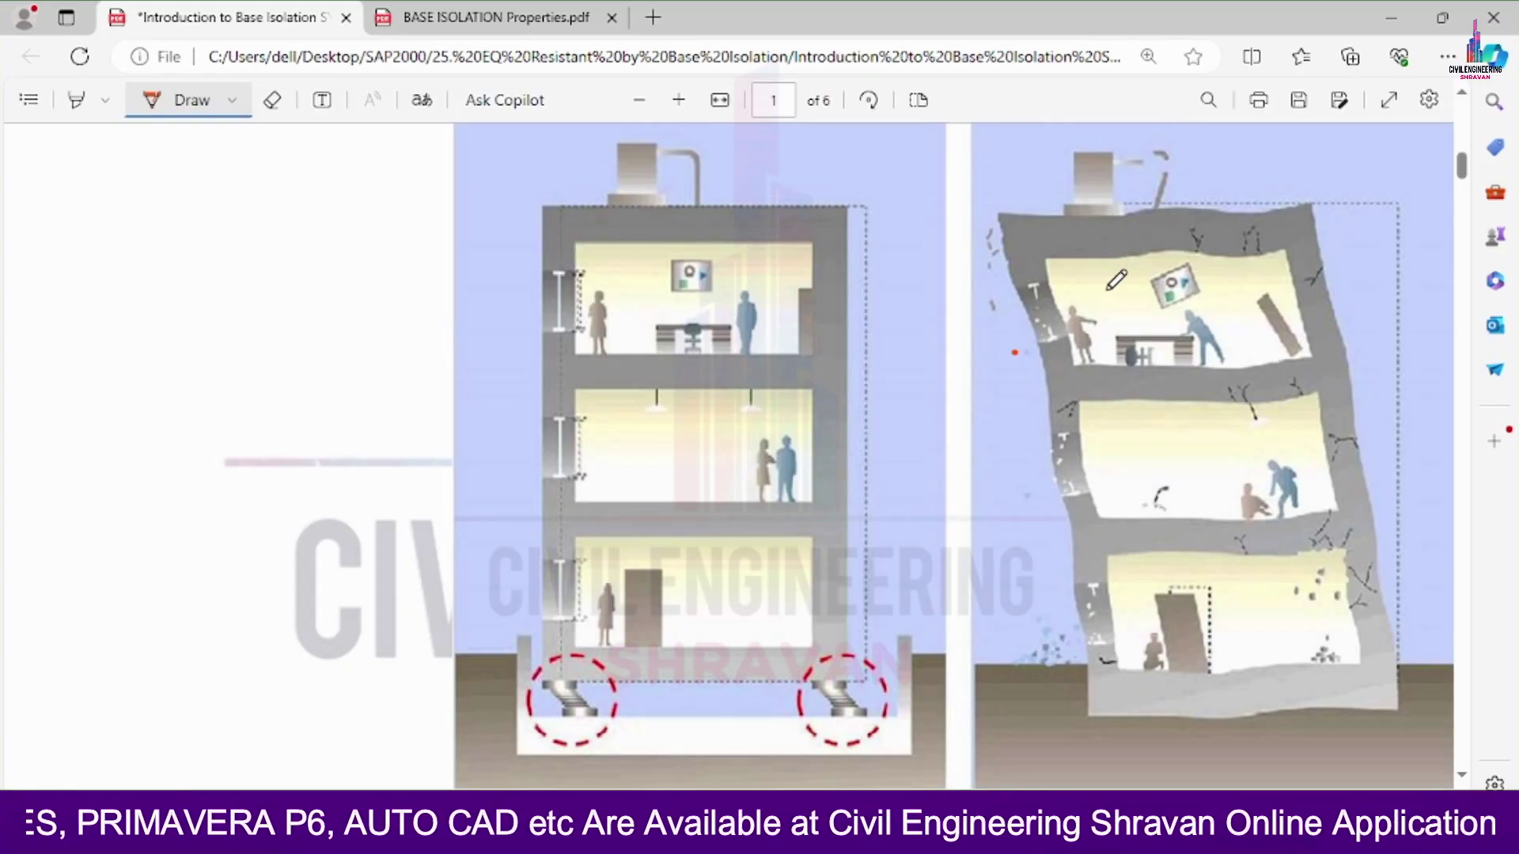
scroll(807, 455, right, 2)
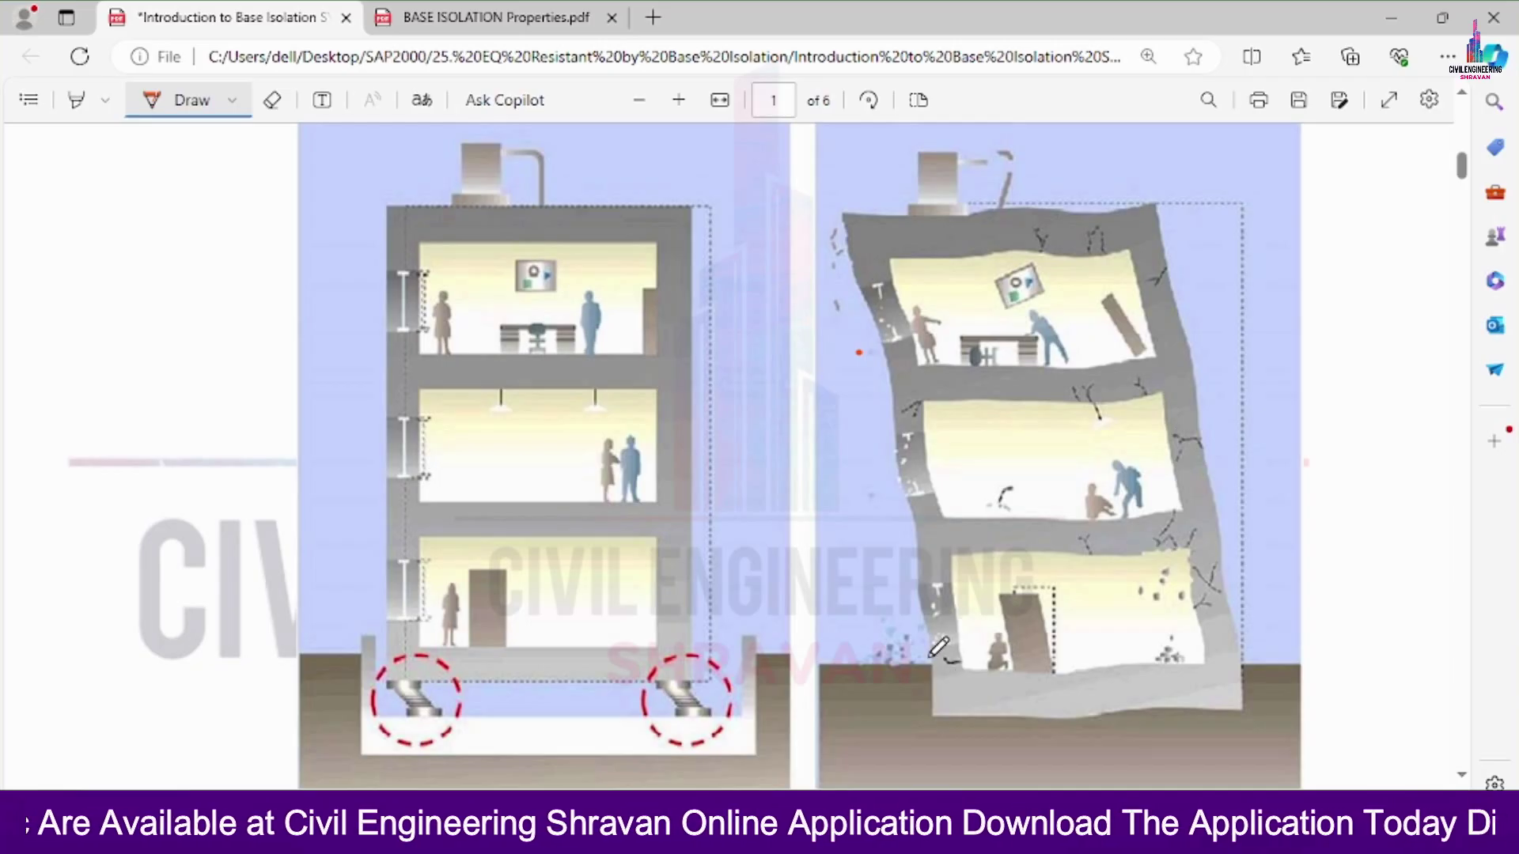
mouse_move(967, 686)
mouse_down()
mouse_move(933, 694)
mouse_move(923, 730)
mouse_move(952, 730)
mouse_move(963, 689)
mouse_up()
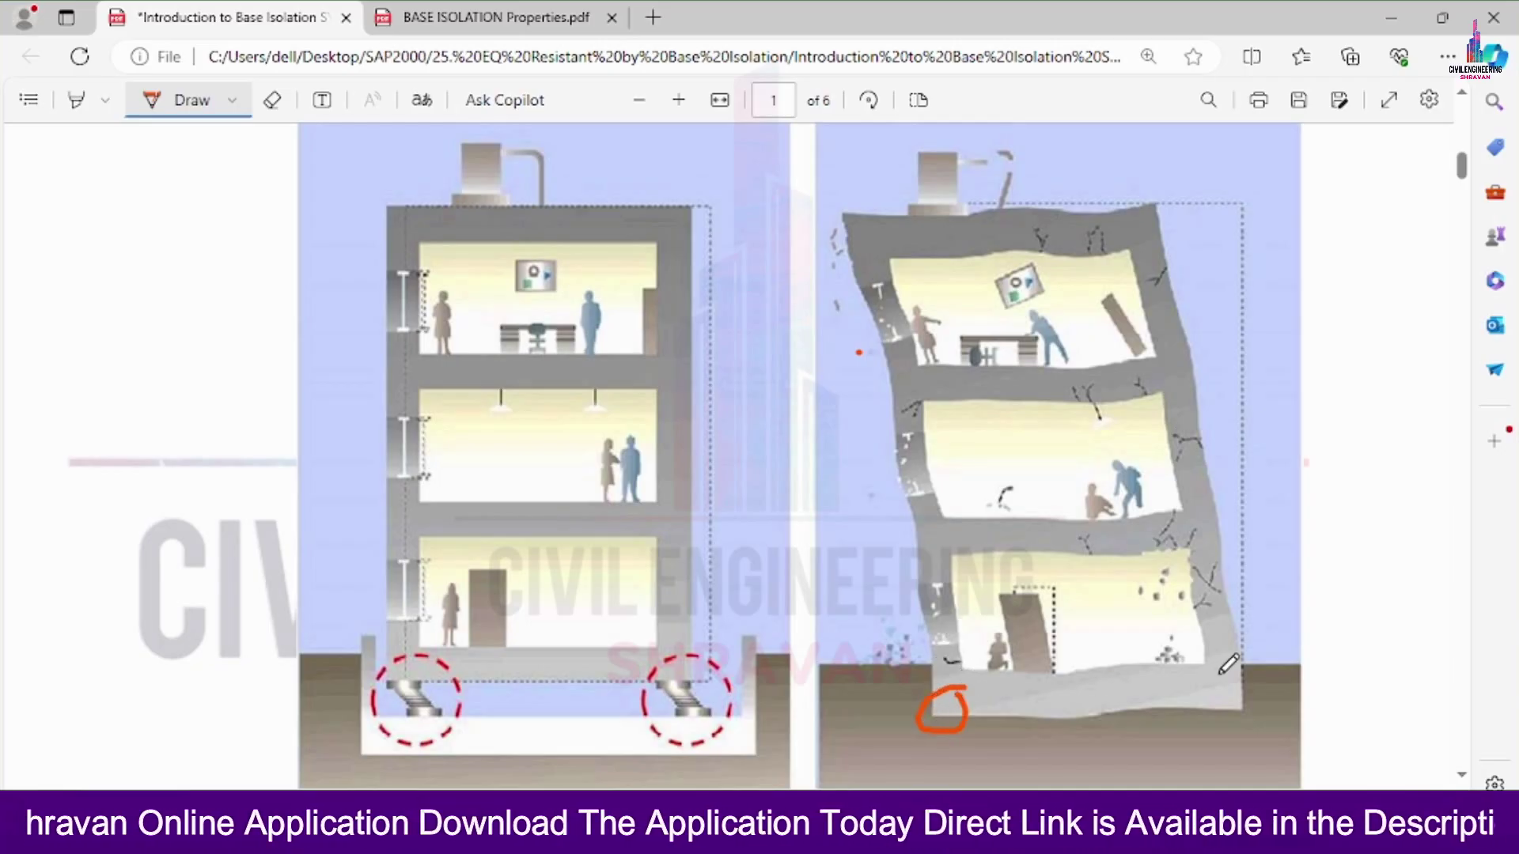
mouse_move(1237, 679)
mouse_down()
mouse_move(1205, 704)
mouse_move(1204, 730)
mouse_move(1247, 730)
mouse_move(1236, 679)
mouse_up()
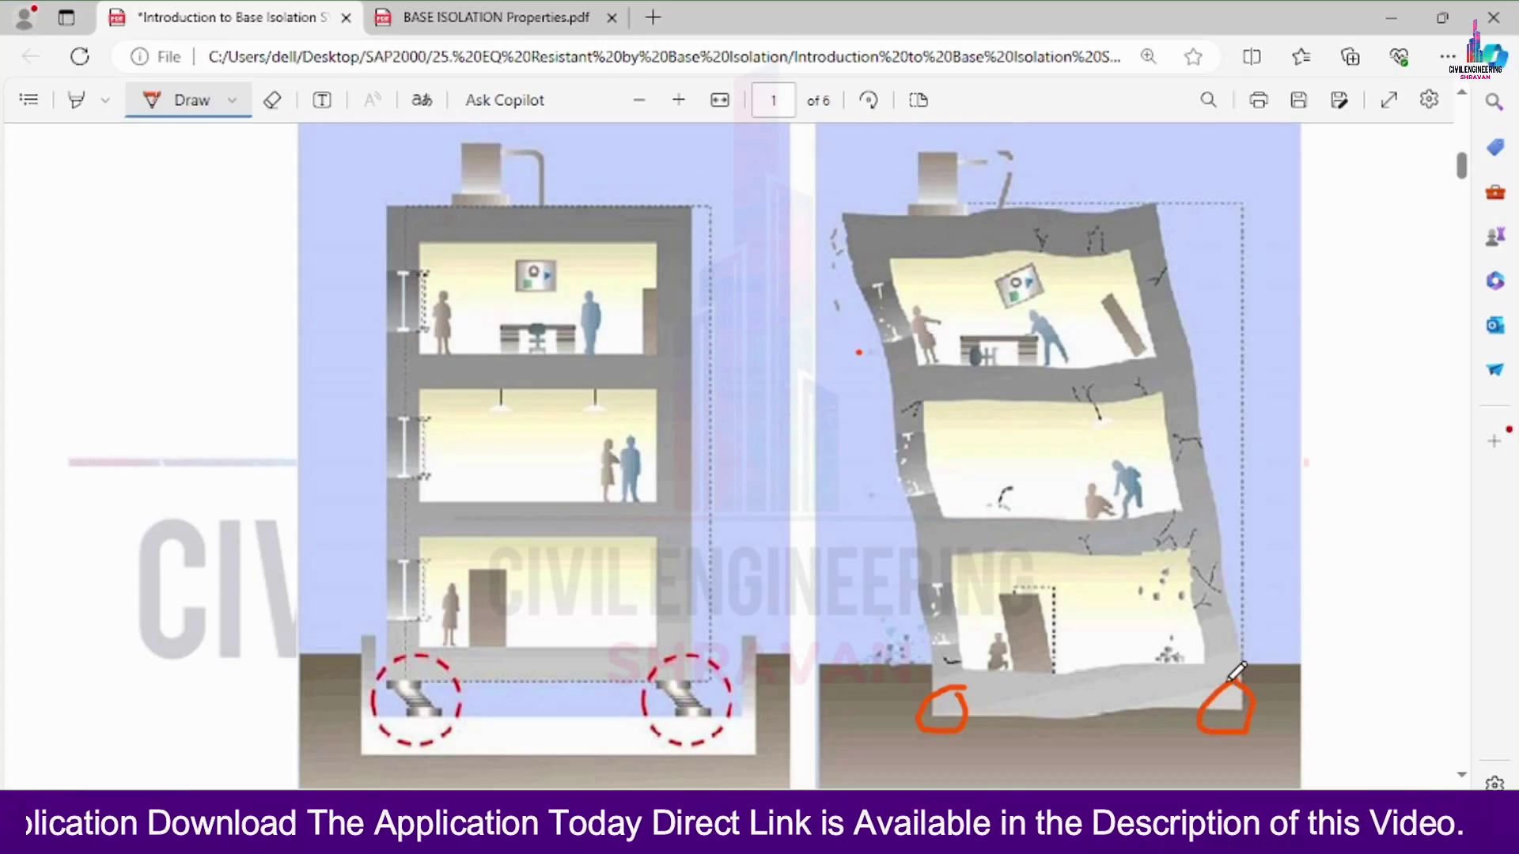
Step: Circle both isolators, add an arrow at the damaged building's top, and tick both top floors
mouse_move(714, 673)
mouse_down()
mouse_move(683, 655)
mouse_move(650, 691)
mouse_move(679, 743)
mouse_move(740, 724)
mouse_move(738, 687)
mouse_move(699, 652)
mouse_up()
mouse_move(462, 680)
mouse_down()
mouse_move(429, 652)
mouse_move(371, 660)
mouse_move(387, 726)
mouse_move(435, 755)
mouse_up()
mouse_move(1321, 234)
mouse_down()
mouse_move(1226, 227)
mouse_move(1250, 240)
mouse_up()
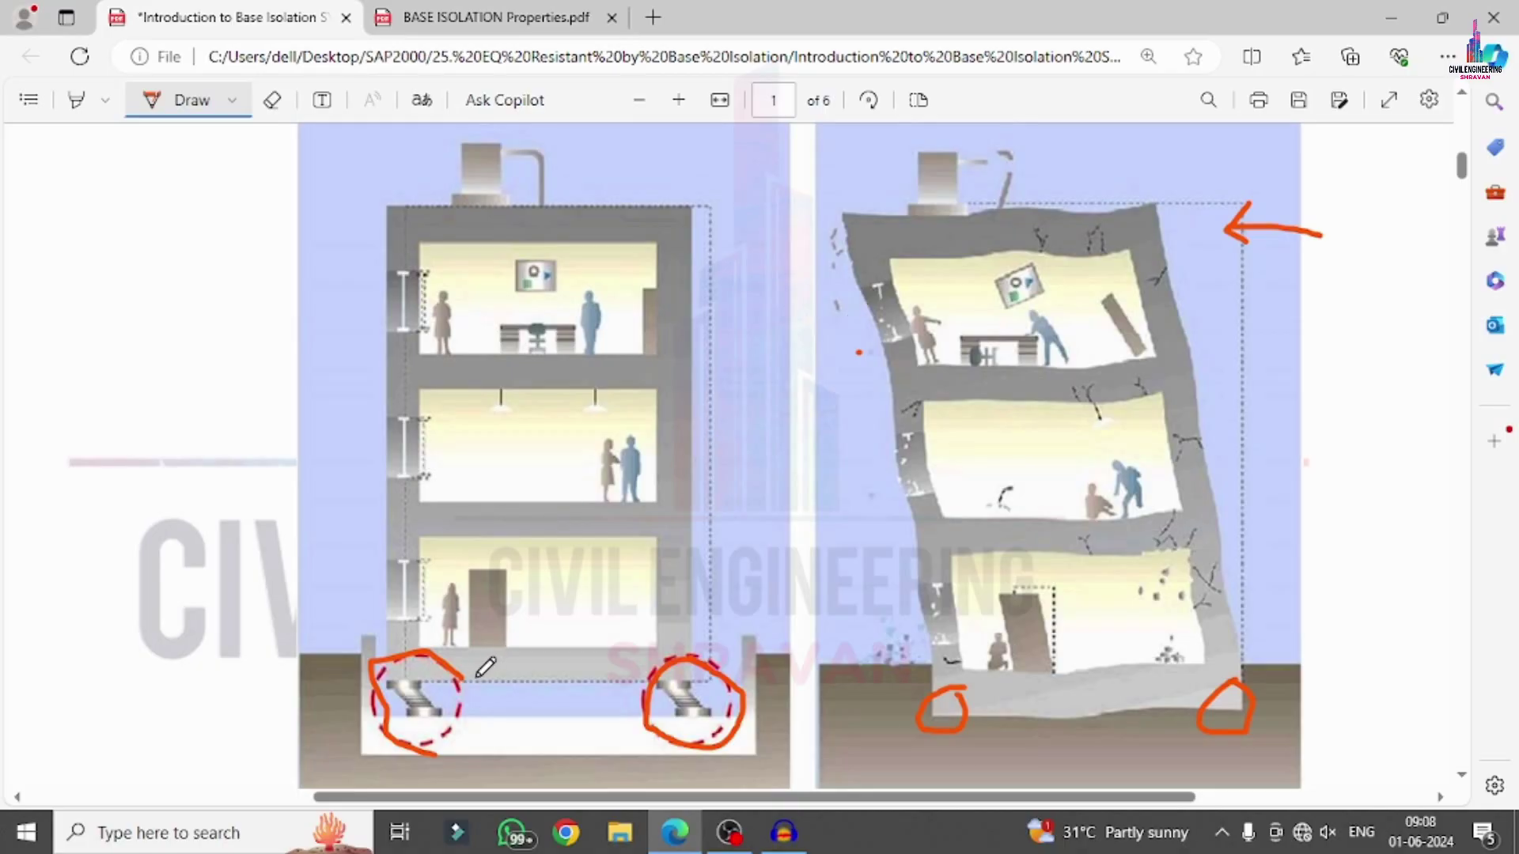
drag(465, 678, 448, 743)
mouse_move(475, 278)
mouse_down()
mouse_move(503, 300)
mouse_move(686, 180)
mouse_up()
mouse_move(952, 216)
mouse_down()
mouse_move(999, 277)
mouse_move(1100, 153)
mouse_up()
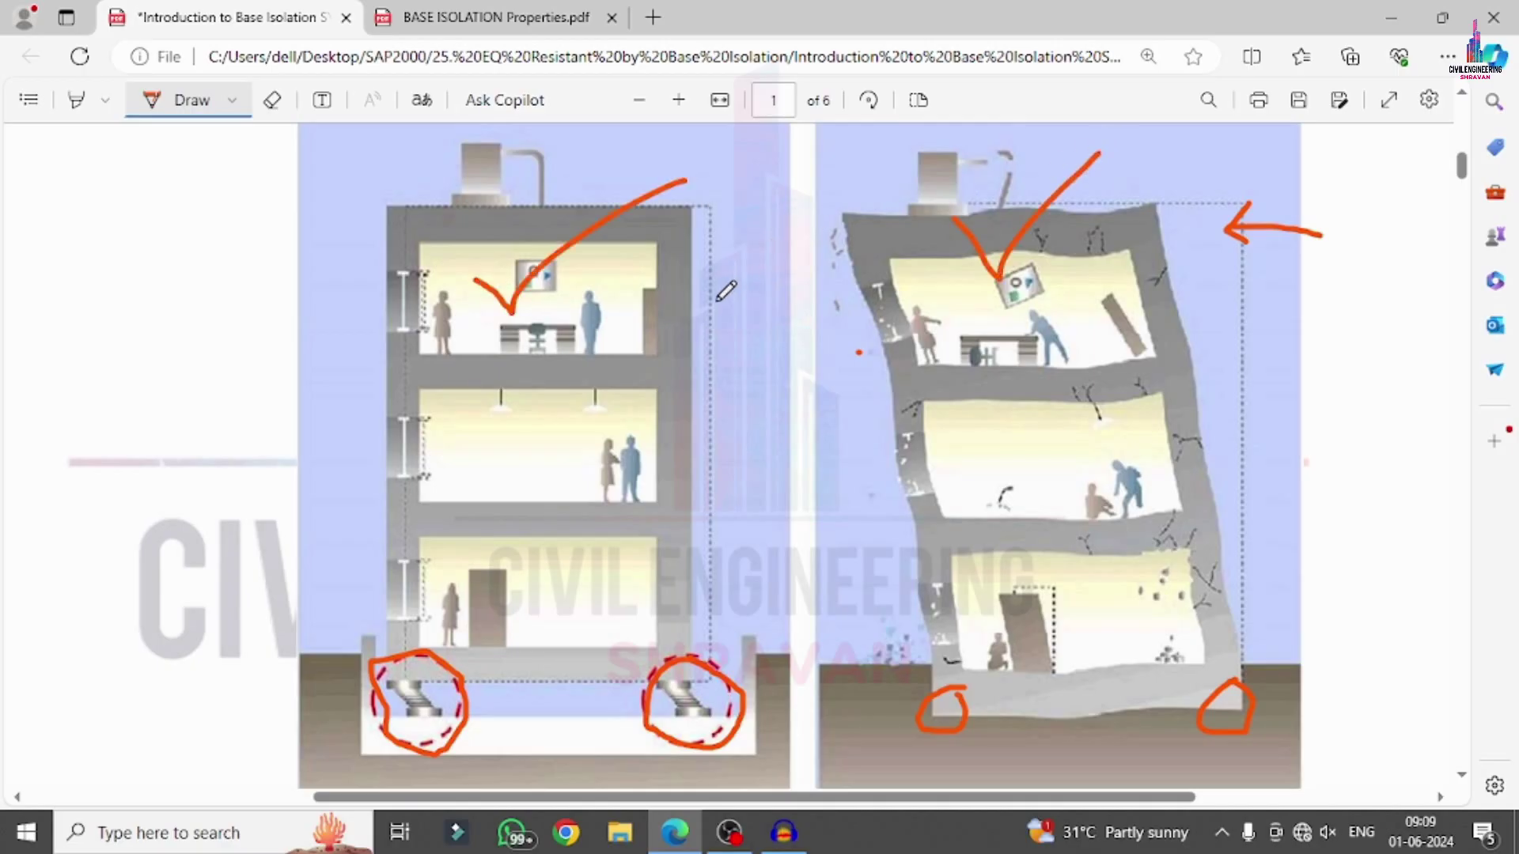
Step: Zoom out three steps to page 2 and tick the bearing in the base isolation photo
scroll(716, 289, down, 5)
scroll(710, 289, down, 10)
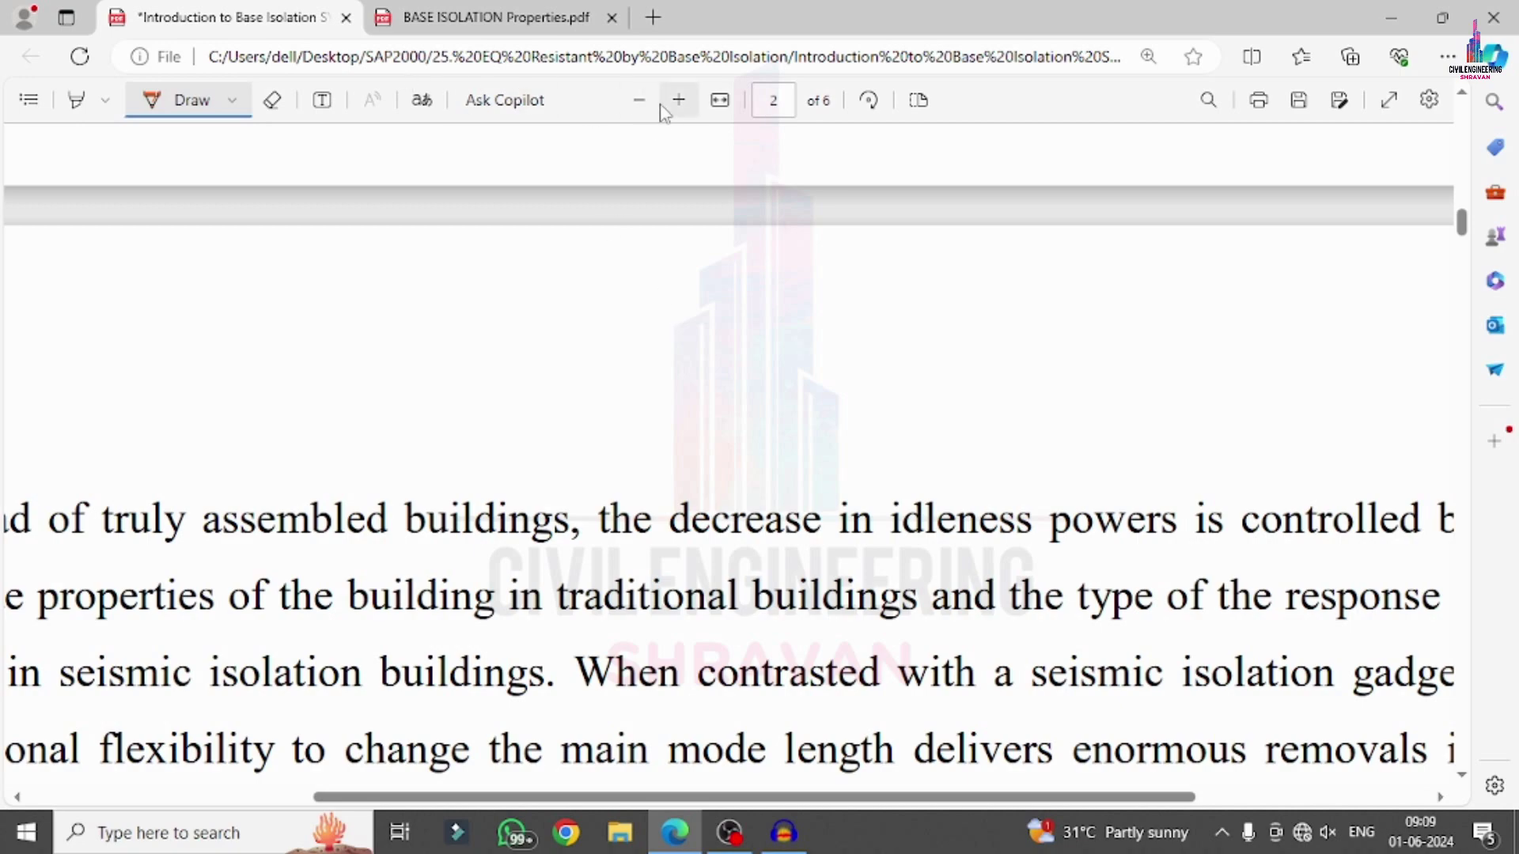
click(650, 102)
click(653, 103)
click(653, 104)
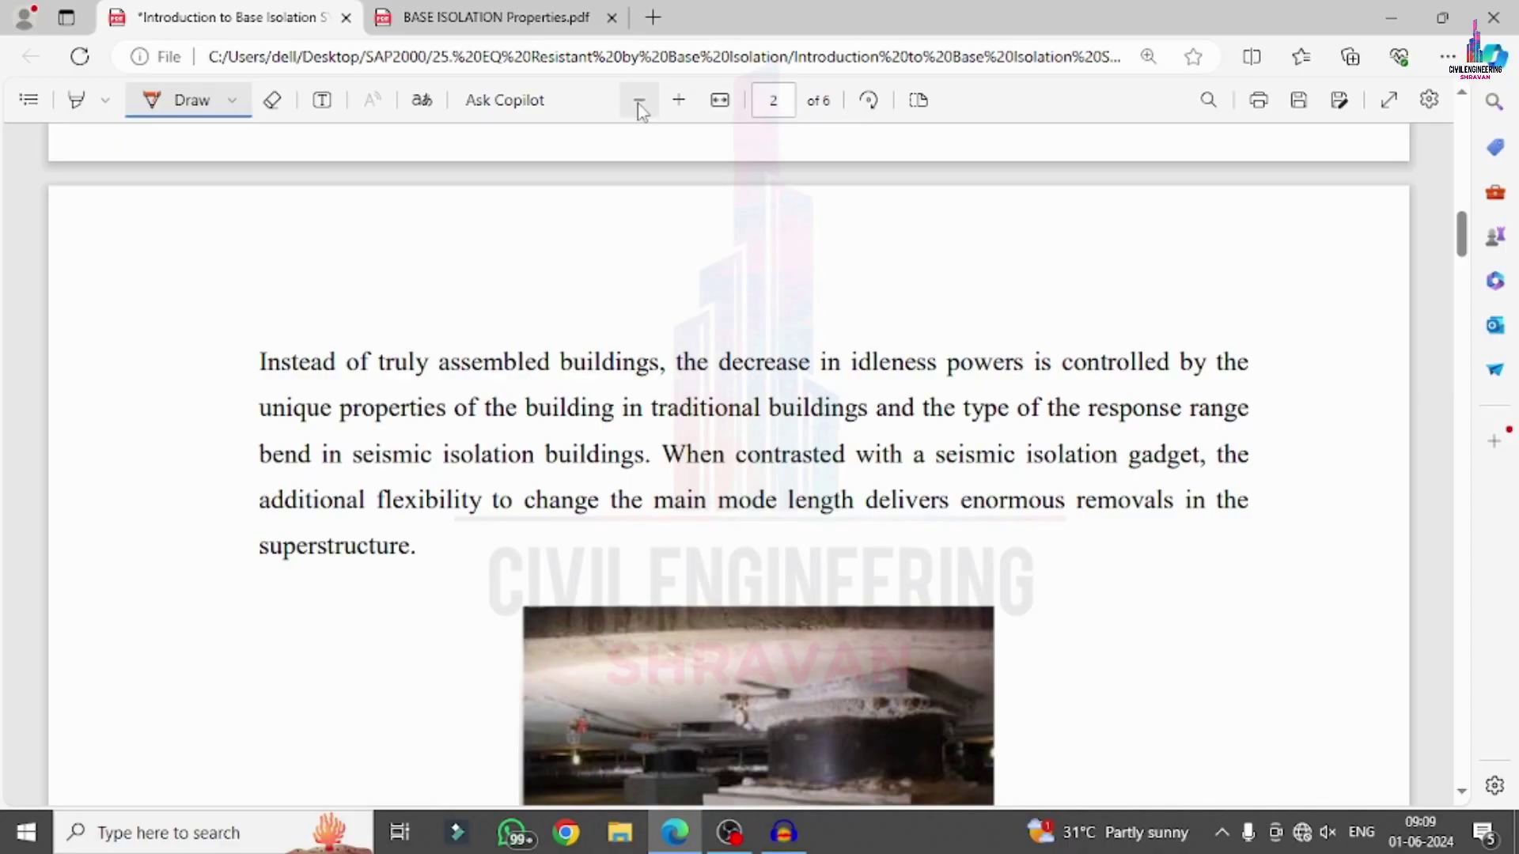
scroll(464, 224, down, 4)
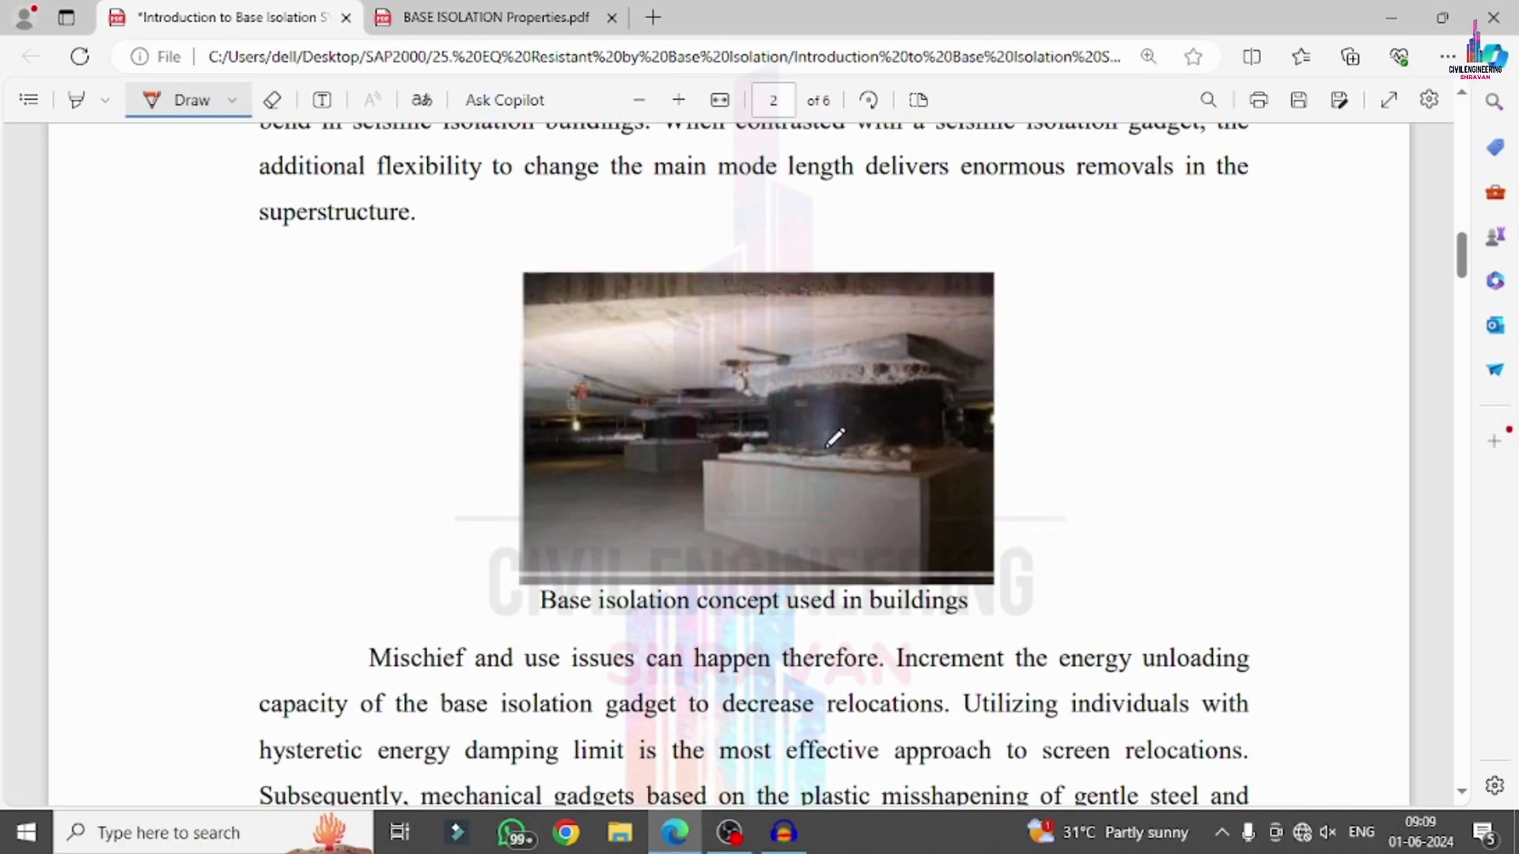
drag(854, 465, 1085, 349)
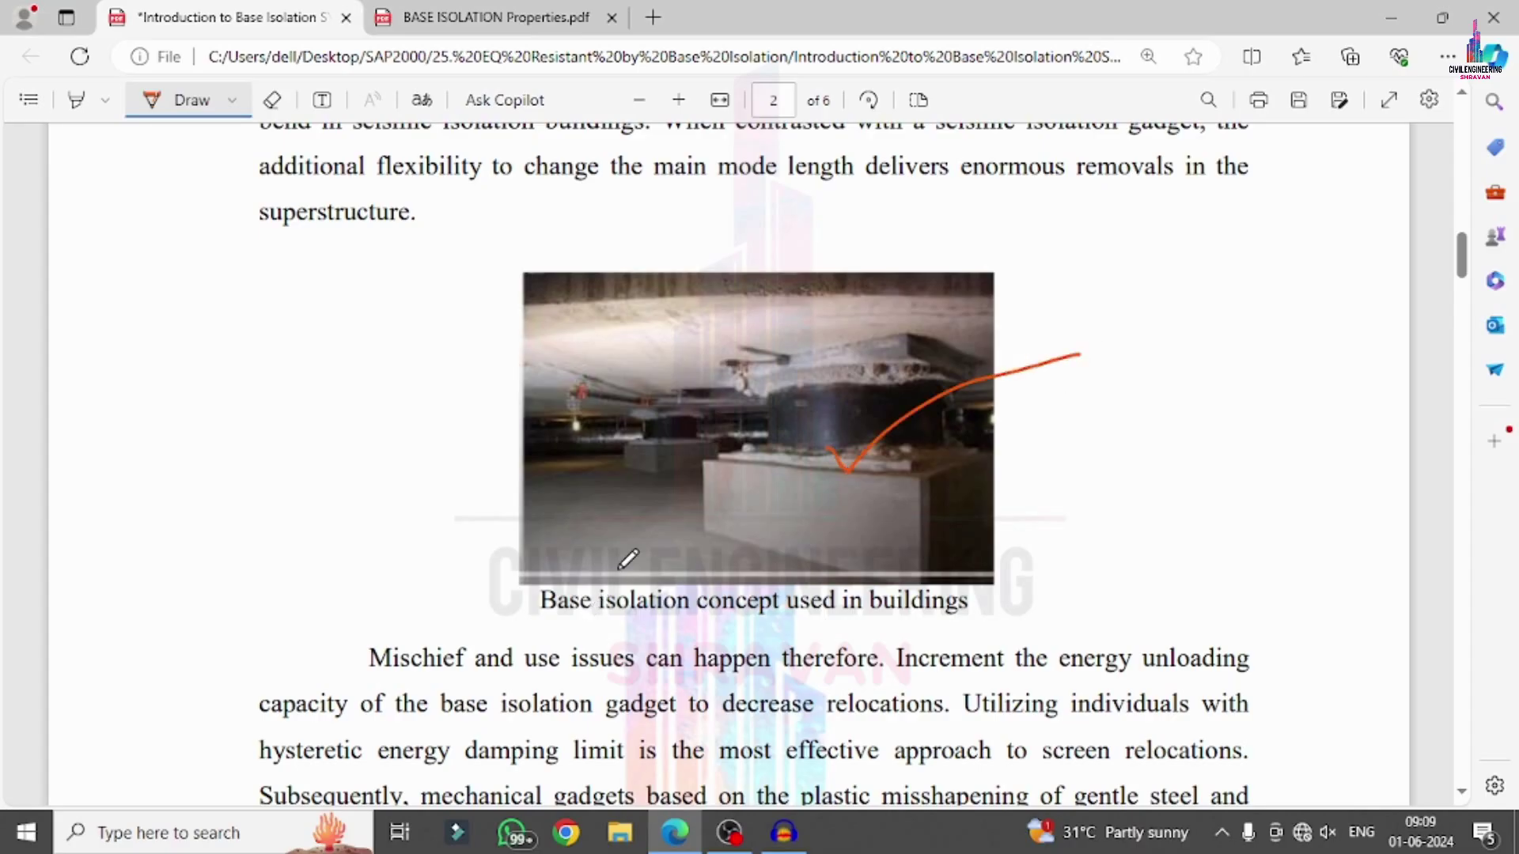
Step: Scroll to page 3's figure of natural rubber, elastomeric and lead rubber bearings
scroll(741, 386, down, 10)
scroll(741, 386, down, 10)
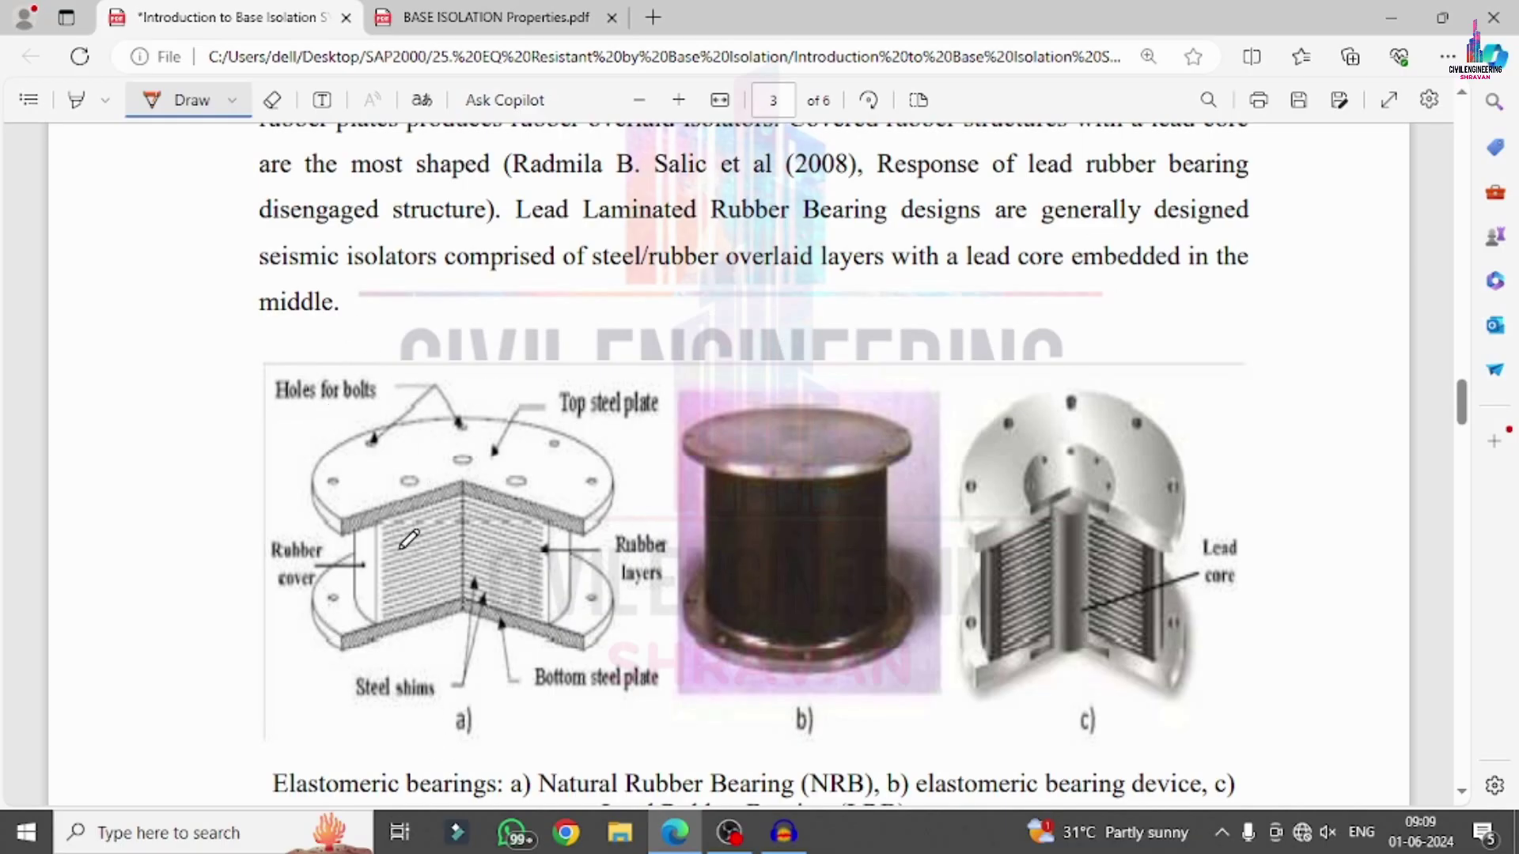
scroll(552, 411, down, 8)
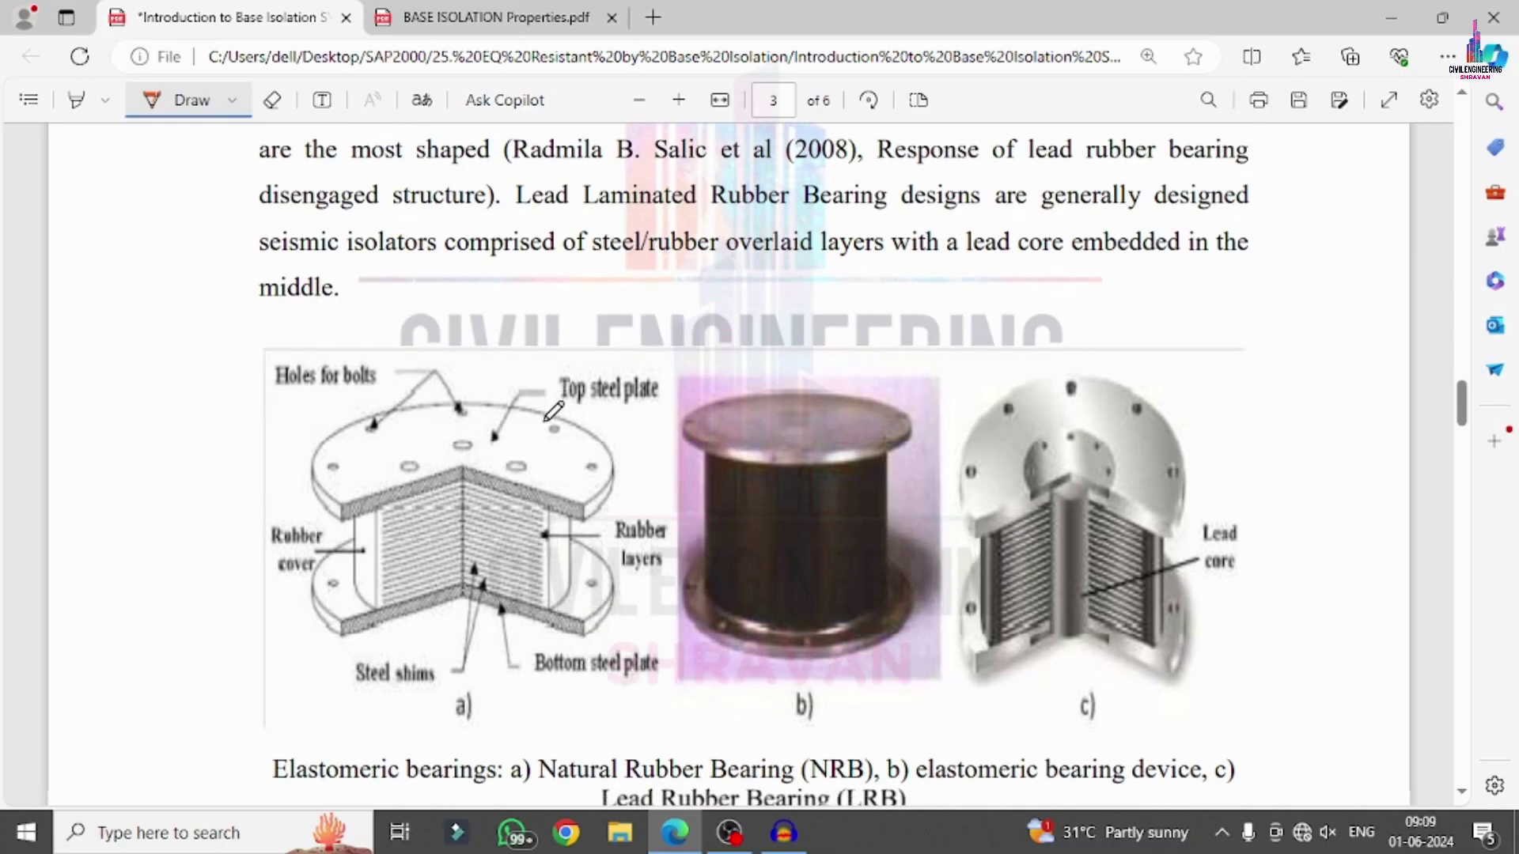
scroll(553, 410, down, 10)
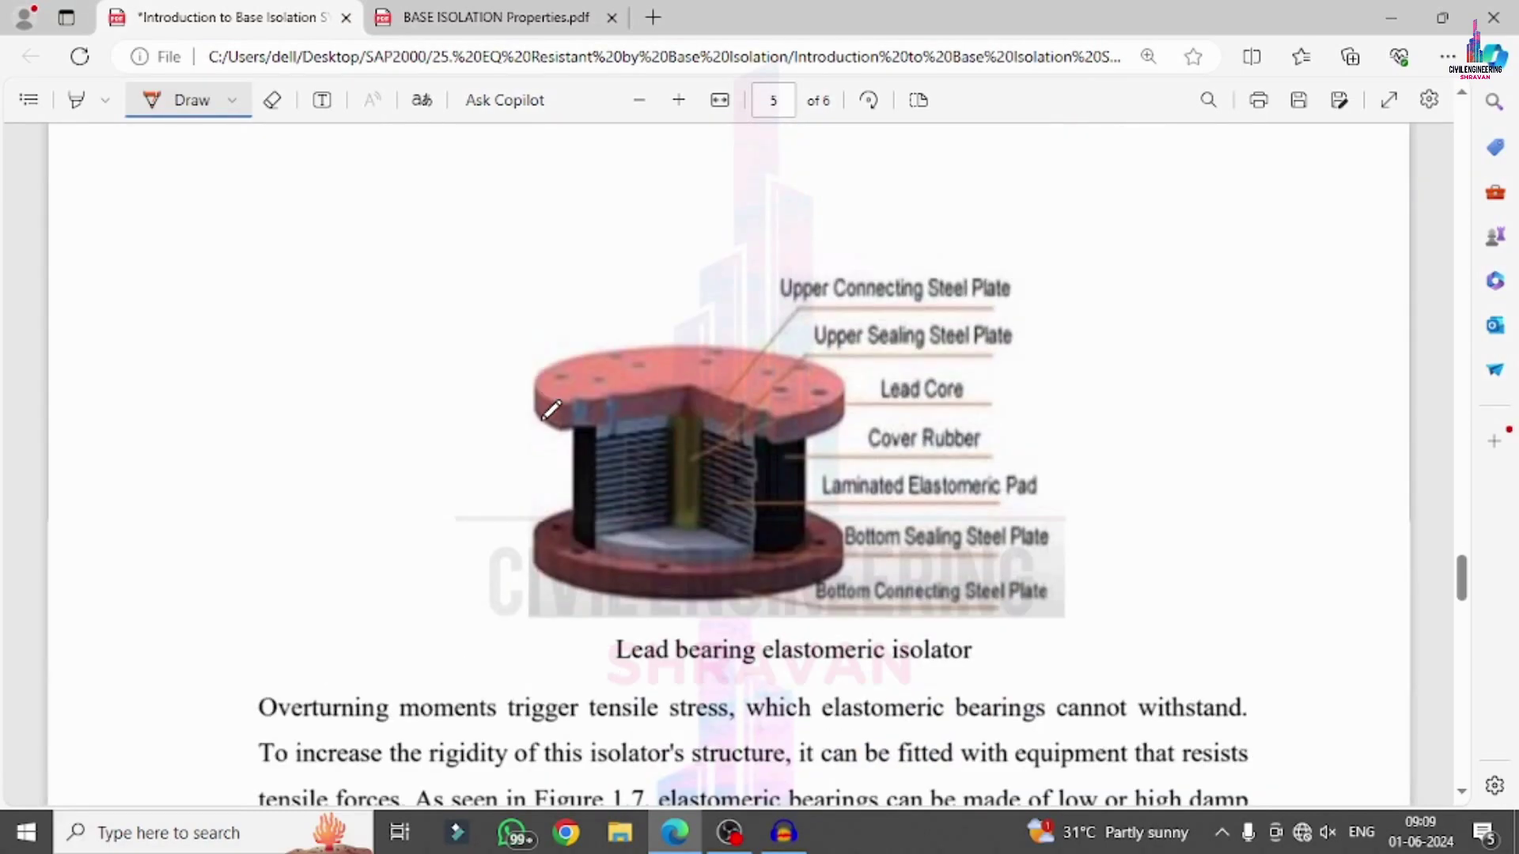
scroll(551, 410, down, 6)
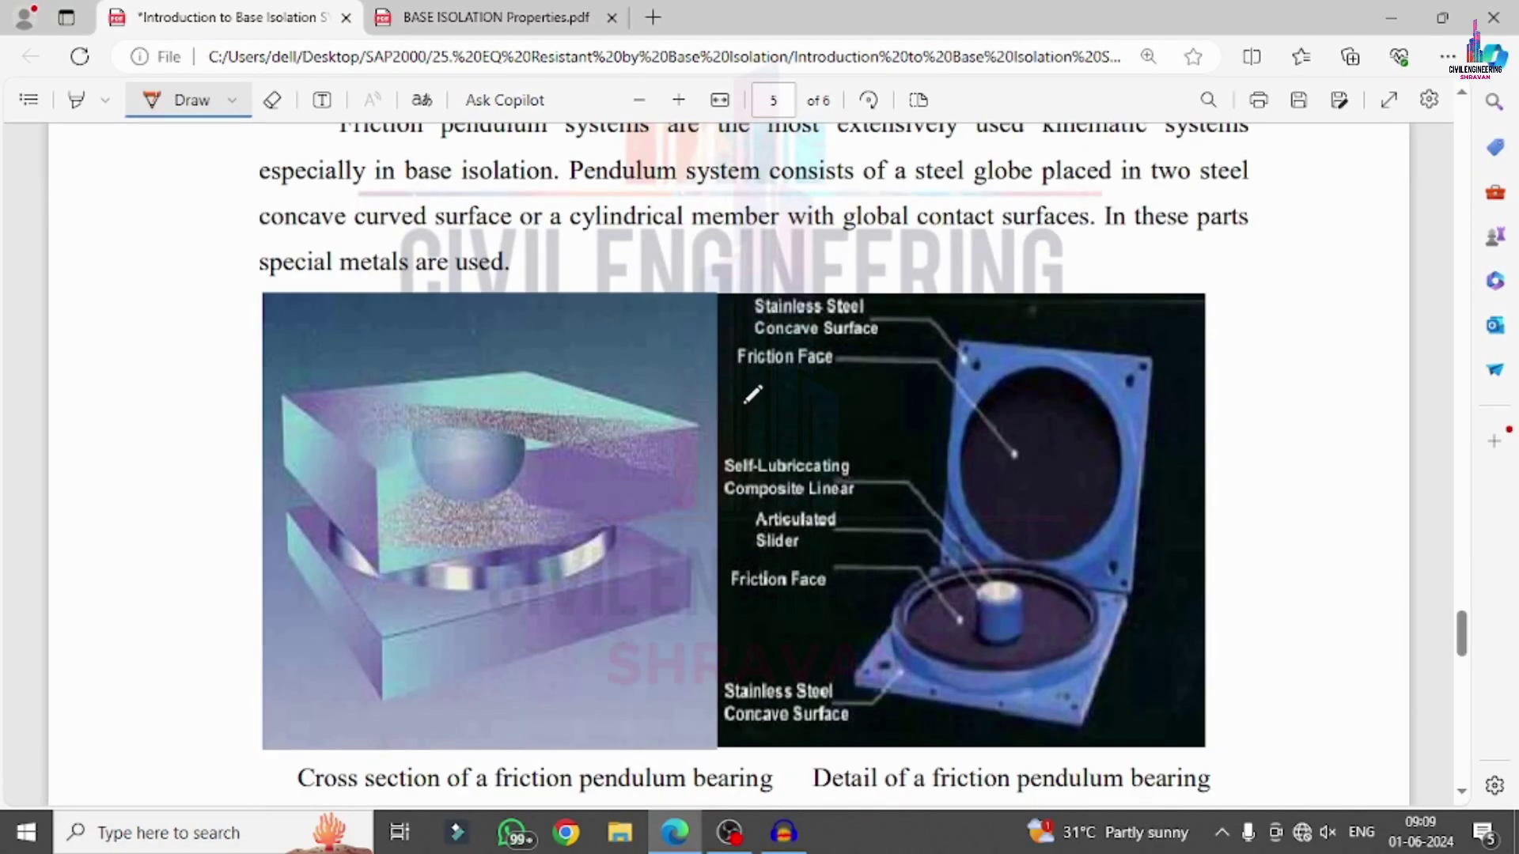
scroll(746, 395, down, 10)
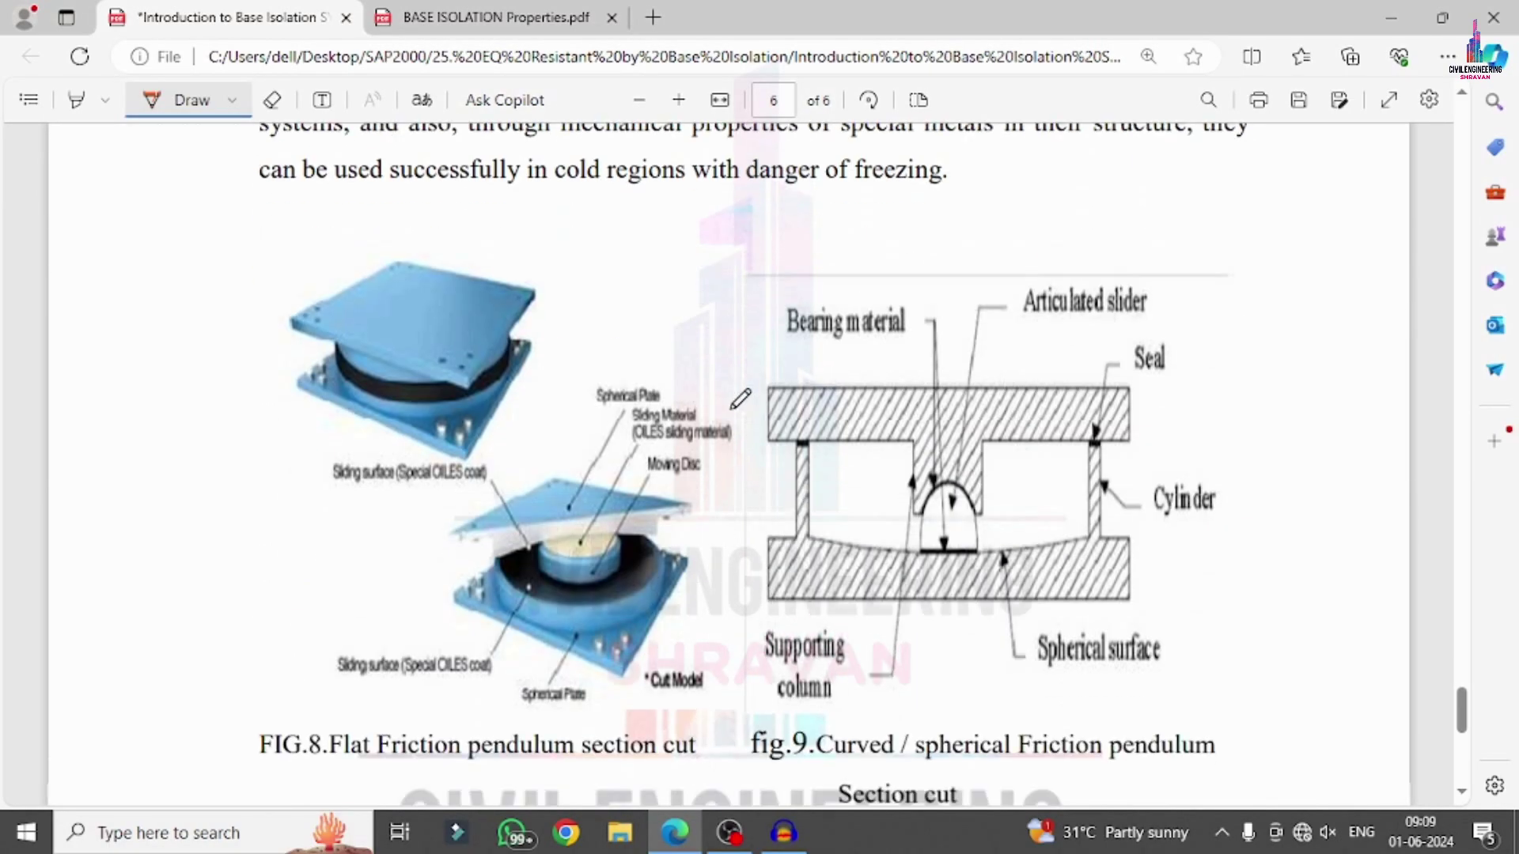
scroll(726, 395, down, 3)
scroll(722, 395, up, 10)
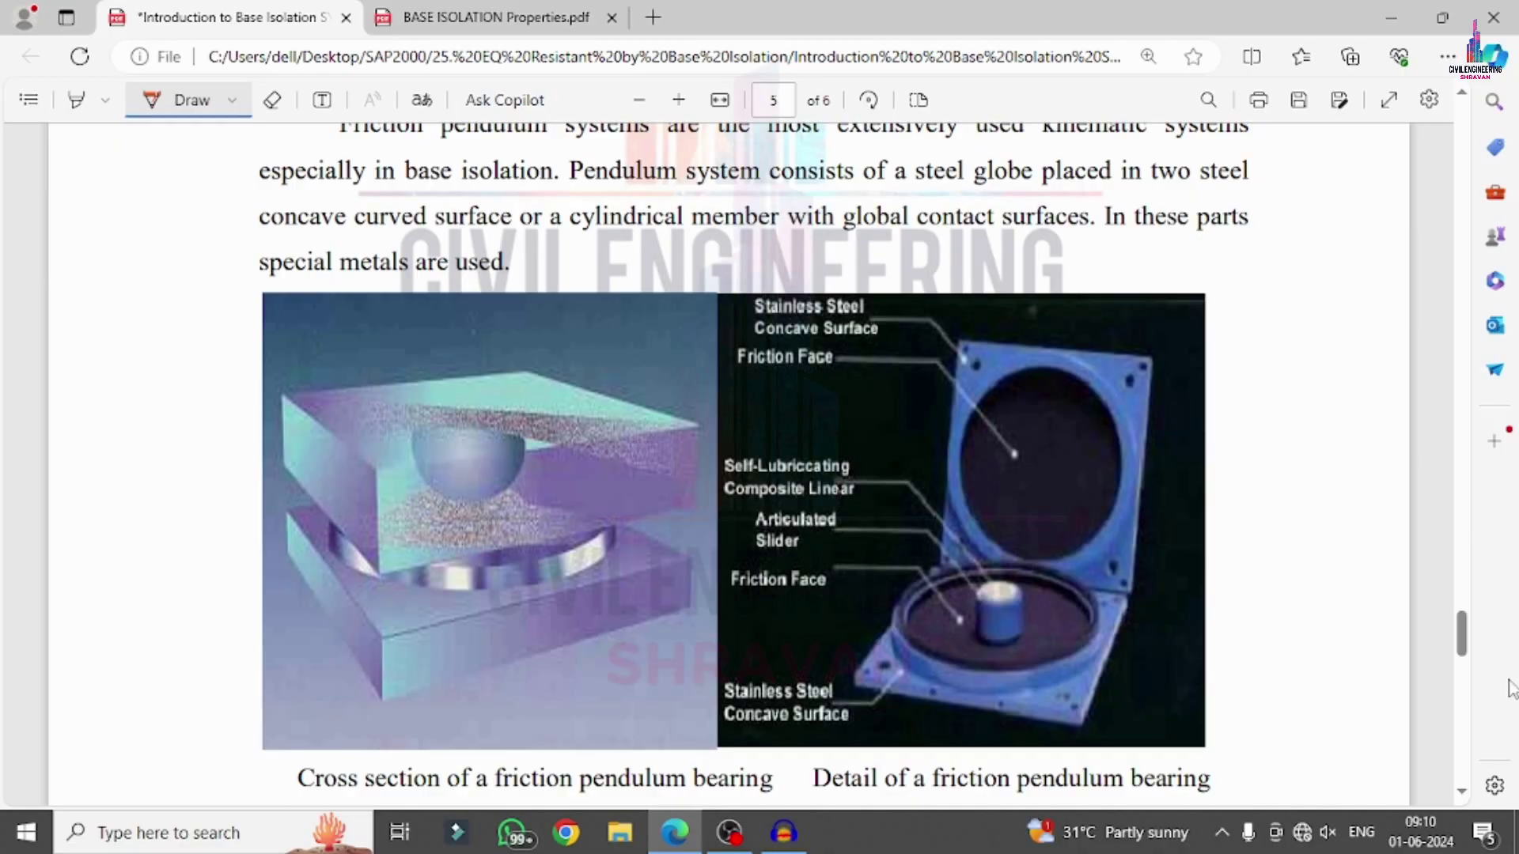
drag(1461, 633, 1428, 89)
scroll(1417, 197, down, 20)
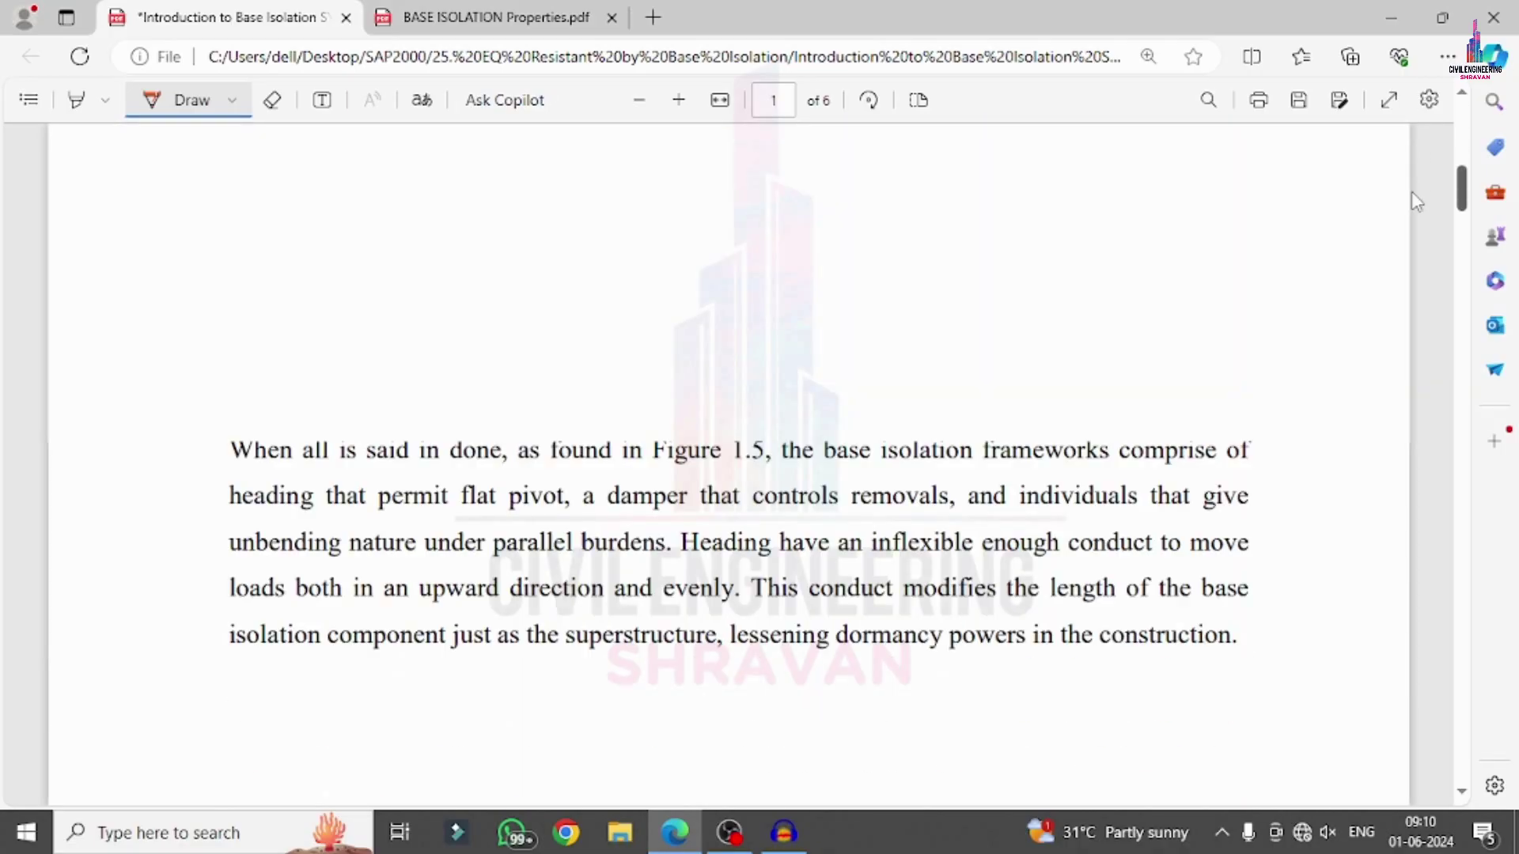
scroll(1379, 410, down, 1)
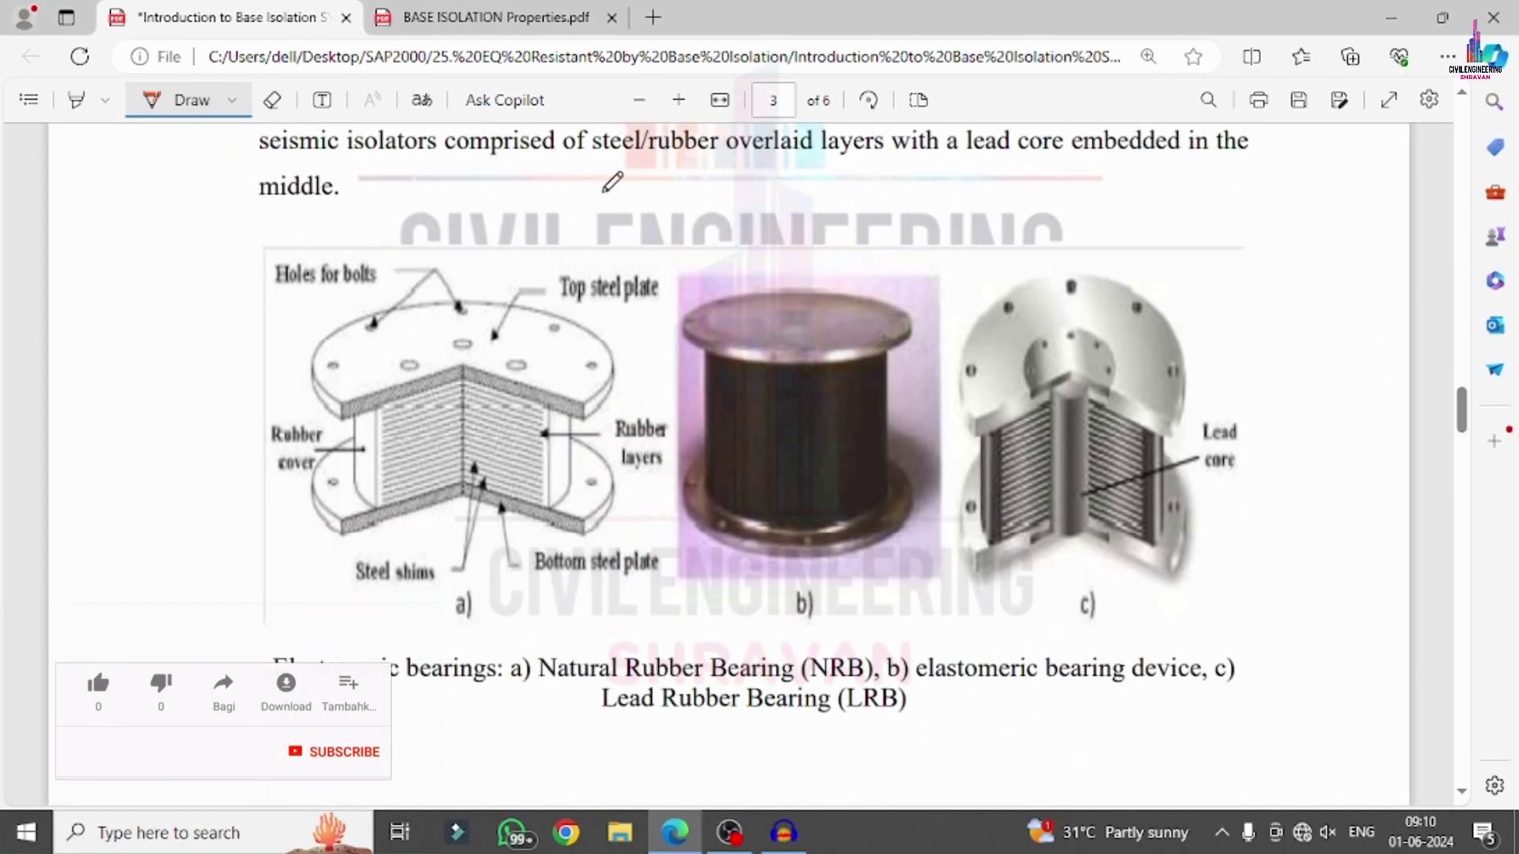
Step: Draw a stroke from the rubber cover to the top steel plate in figure a), then return to BASE ISOLATION Properties.pdf
drag(354, 439, 507, 339)
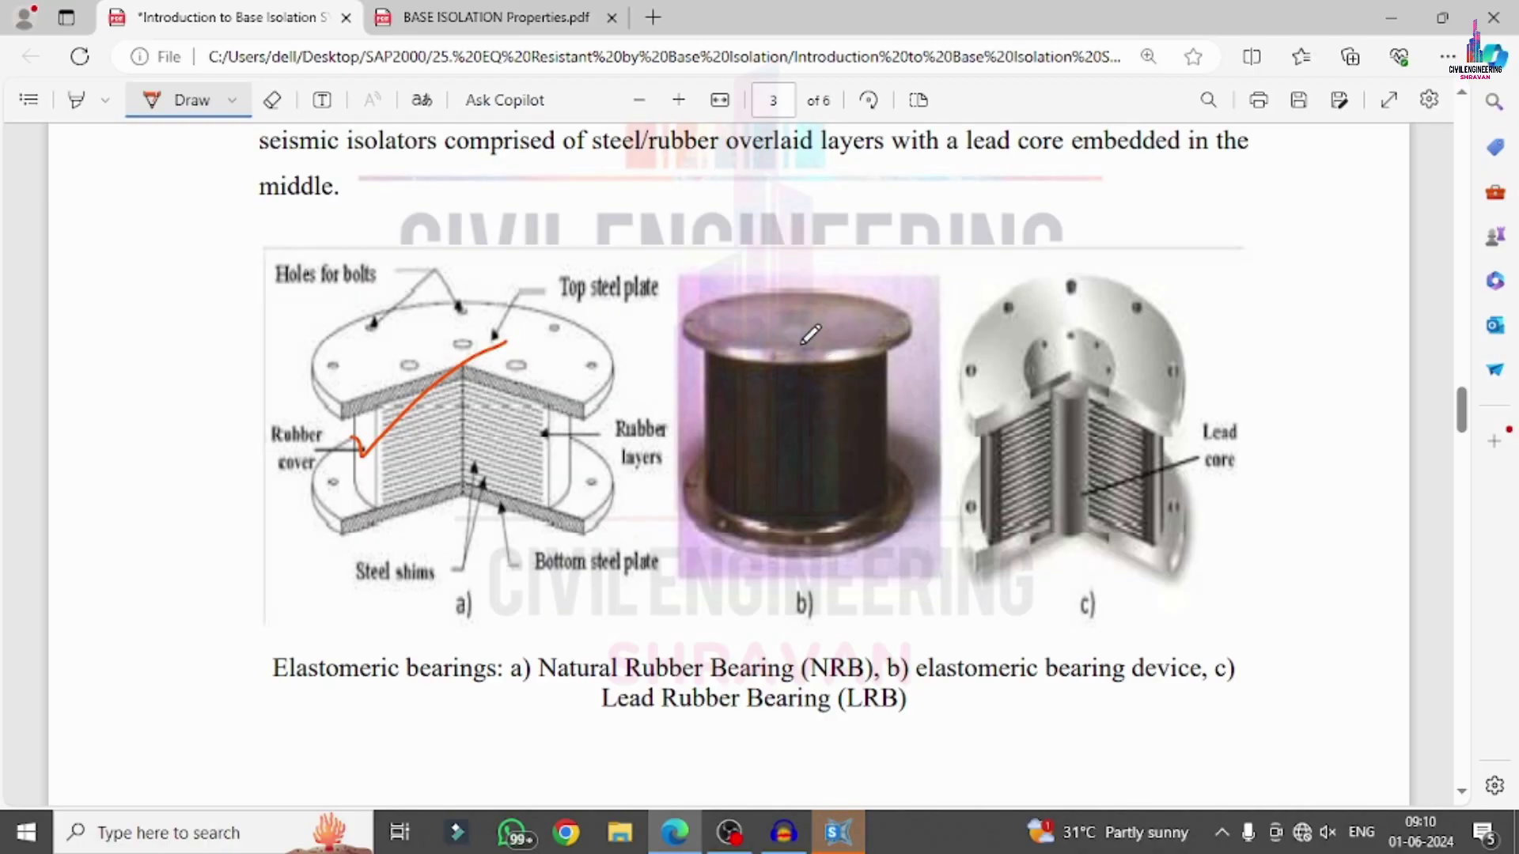
click(478, 17)
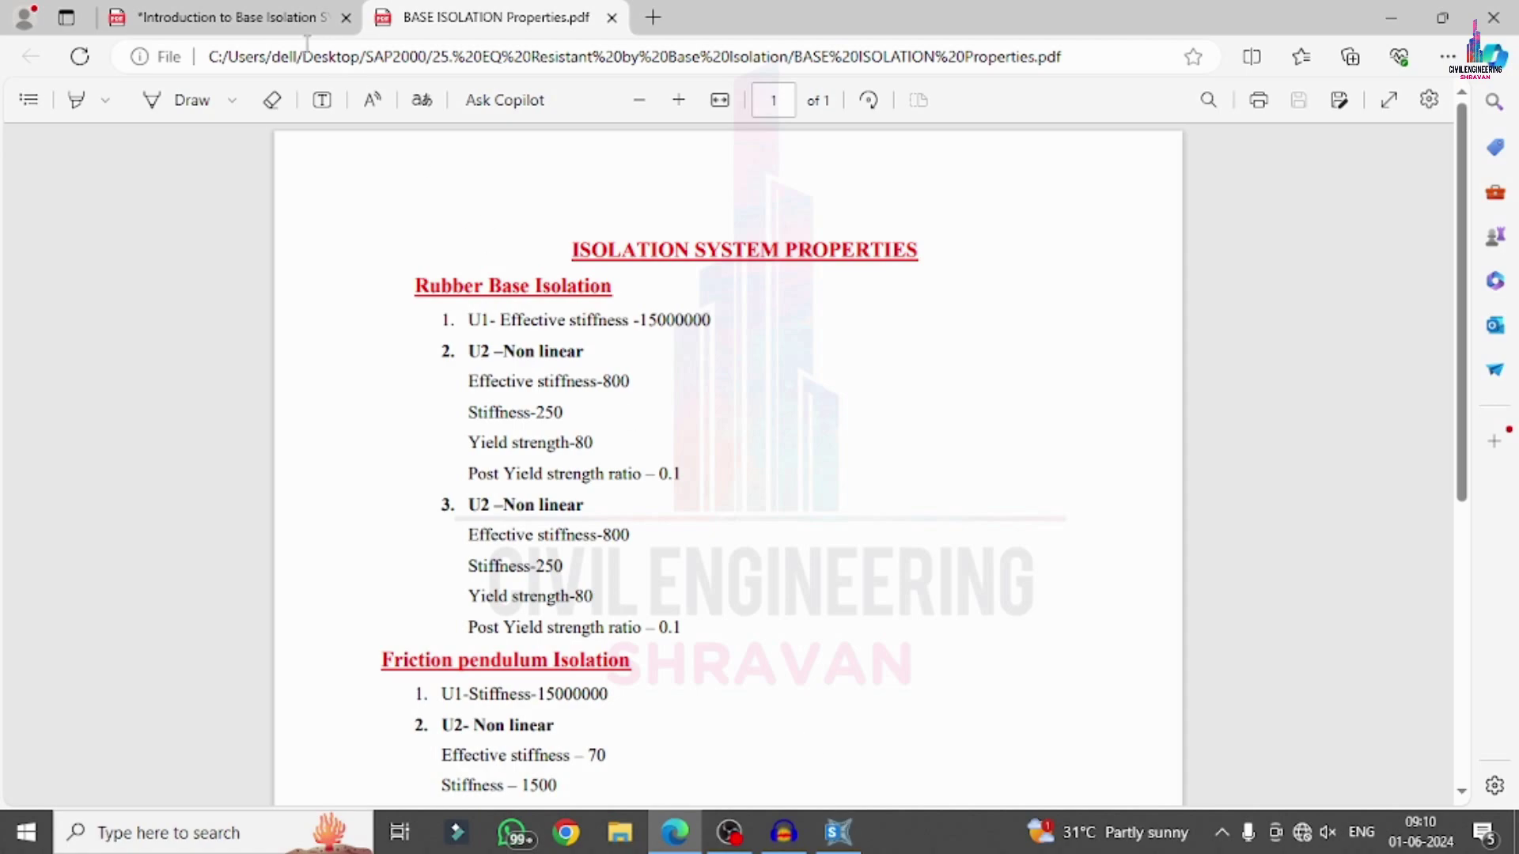
Step: In orange ink, mark the rubber isolator values: effective stiffness 800, stiffness 250, post-yield ratio 0.1, yield 80
click(174, 100)
click(231, 102)
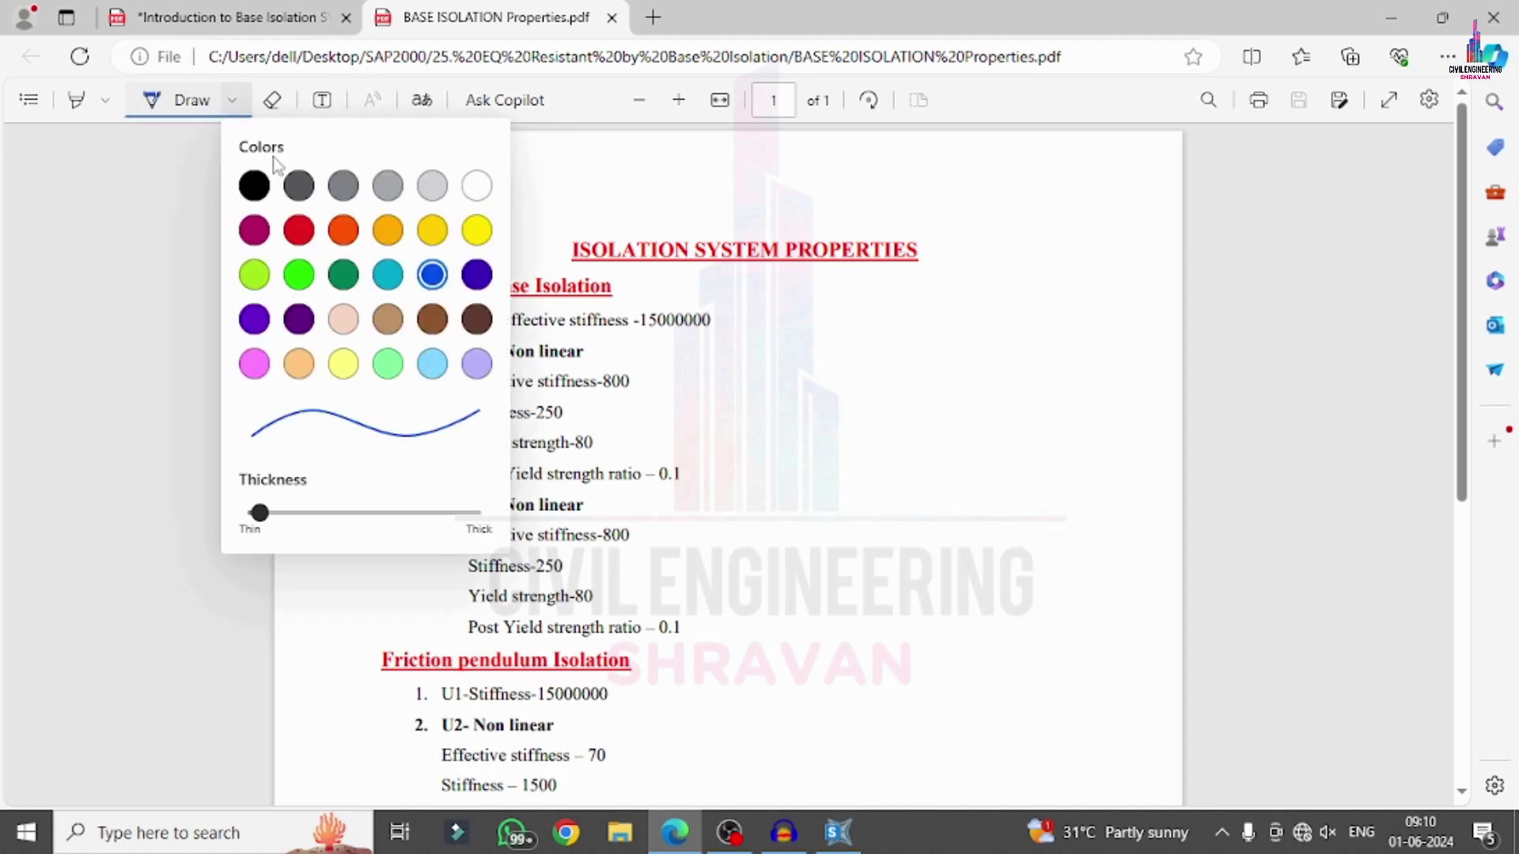
click(348, 229)
mouse_move(738, 308)
mouse_down()
mouse_move(783, 317)
mouse_move(856, 294)
mouse_up()
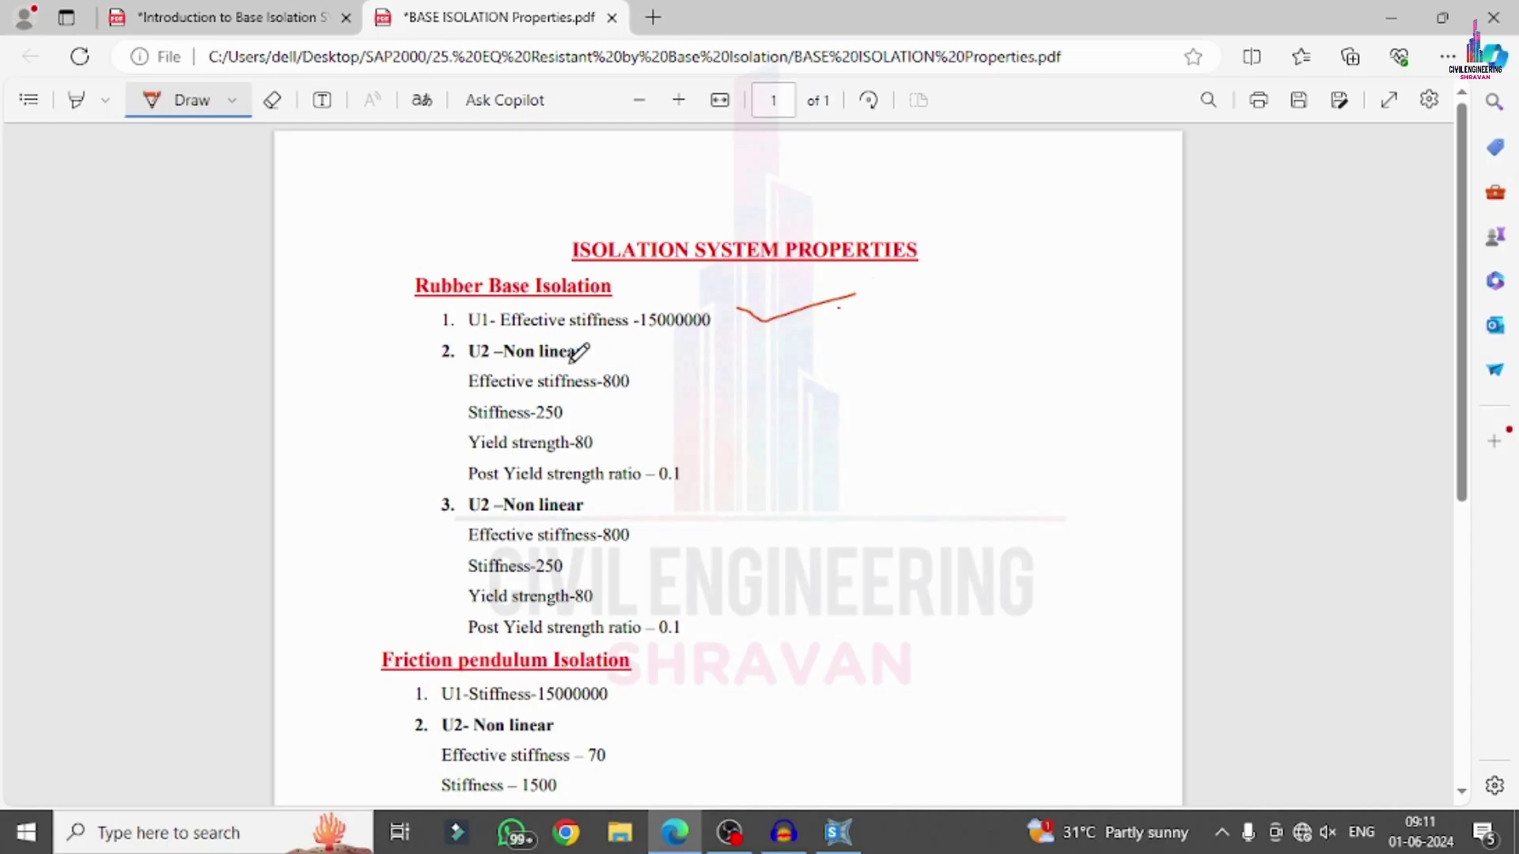
mouse_move(436, 325)
mouse_down()
mouse_move(527, 331)
mouse_move(483, 303)
mouse_move(436, 325)
mouse_up()
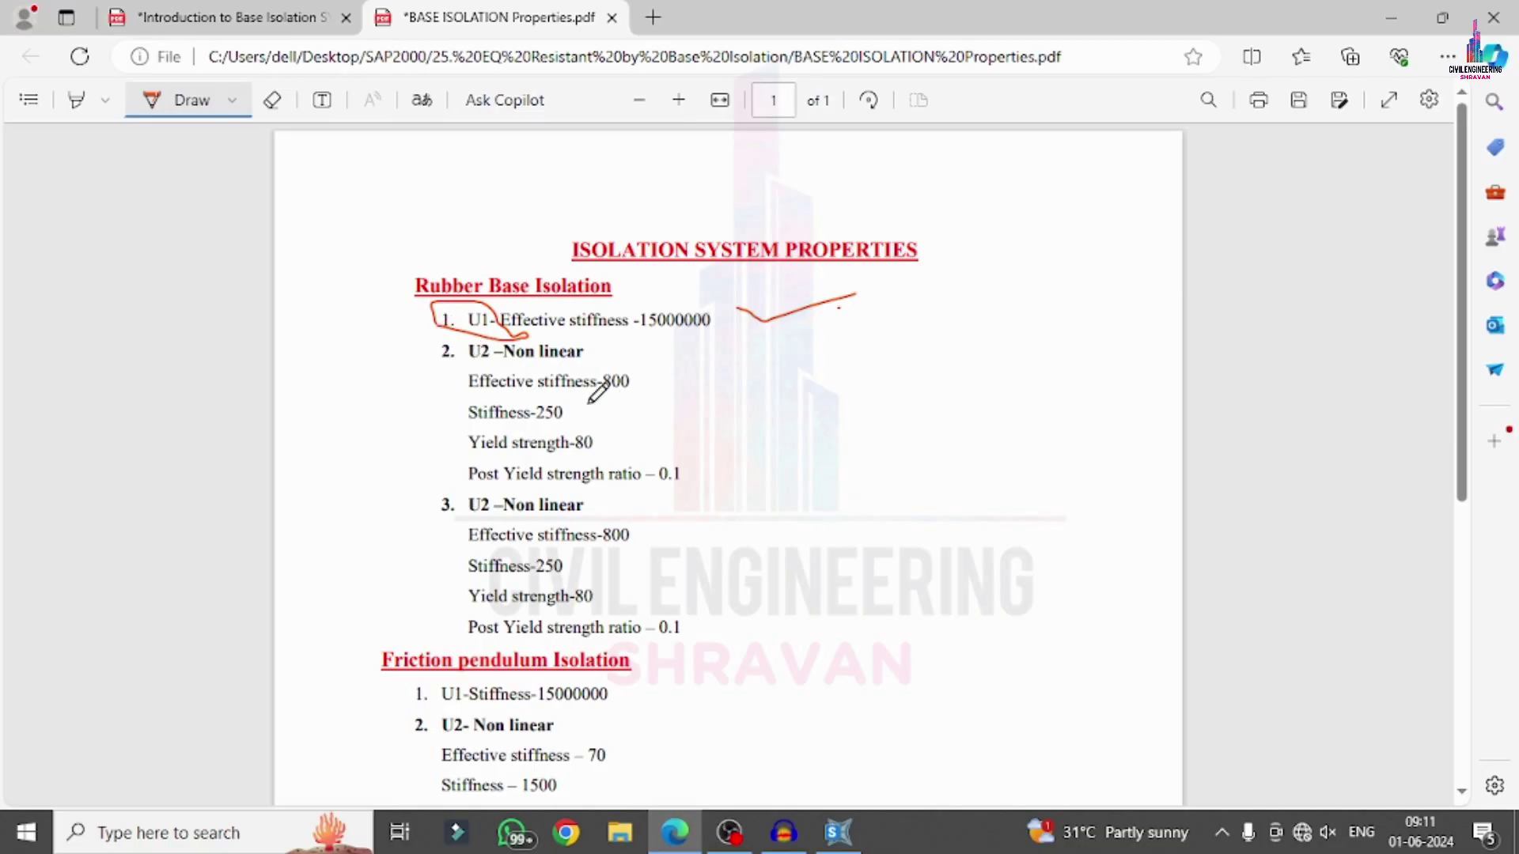
mouse_move(455, 399)
mouse_down()
mouse_move(655, 392)
mouse_move(646, 365)
mouse_move(538, 355)
mouse_move(425, 373)
mouse_move(463, 399)
mouse_up()
mouse_move(557, 405)
mouse_down()
mouse_move(498, 397)
mouse_move(586, 418)
mouse_move(568, 405)
mouse_move(742, 367)
mouse_up()
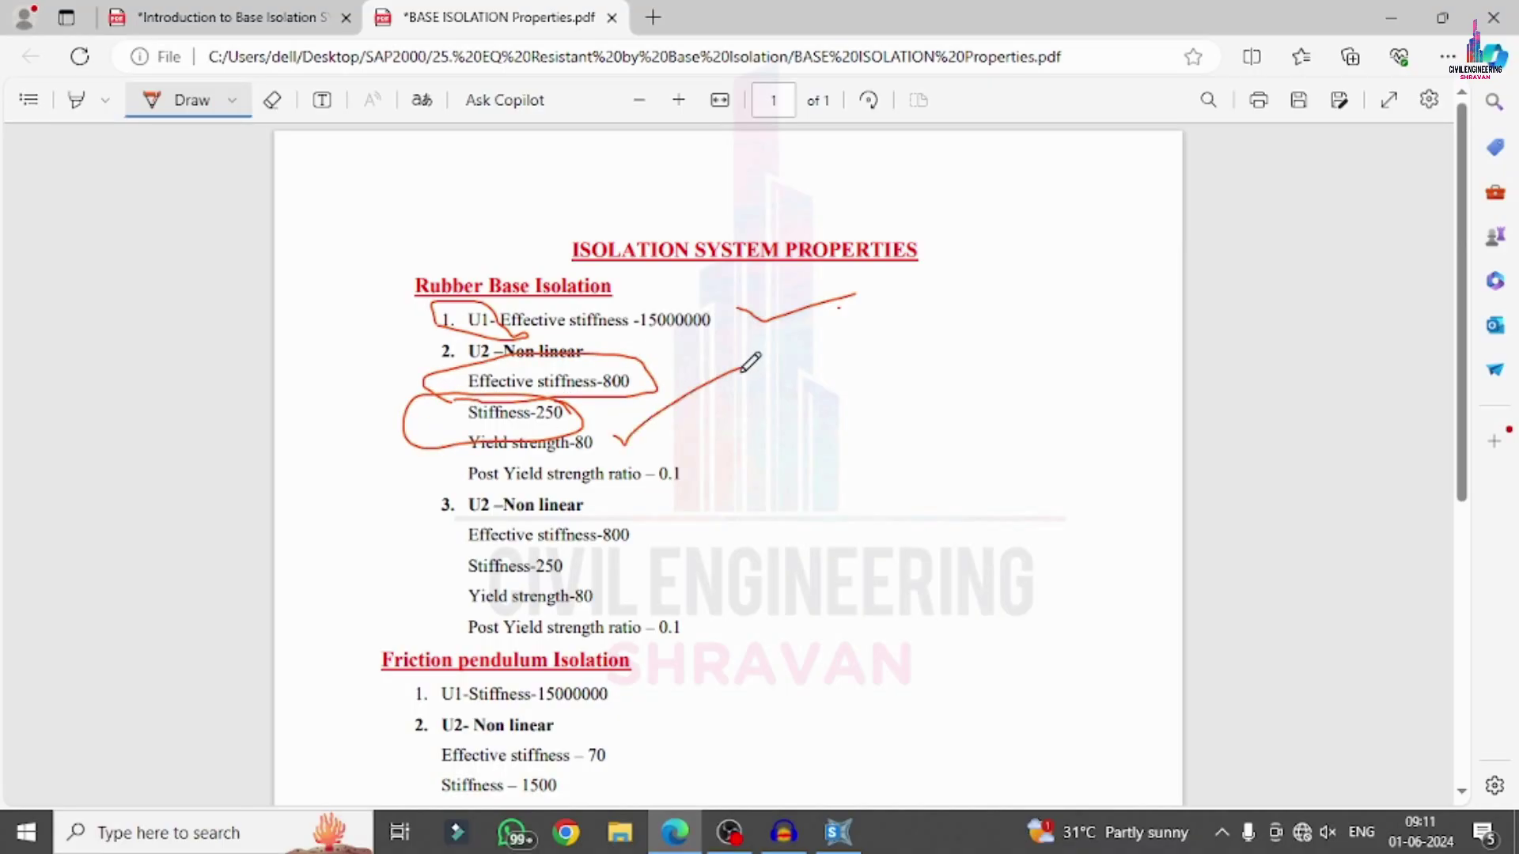
mouse_move(676, 460)
mouse_down()
mouse_move(684, 480)
mouse_move(748, 434)
mouse_up()
drag(638, 525, 711, 507)
mouse_move(569, 558)
mouse_down()
mouse_move(587, 568)
mouse_move(709, 509)
mouse_up()
mouse_move(594, 587)
mouse_down()
mouse_move(686, 570)
mouse_move(705, 619)
mouse_move(798, 584)
mouse_up()
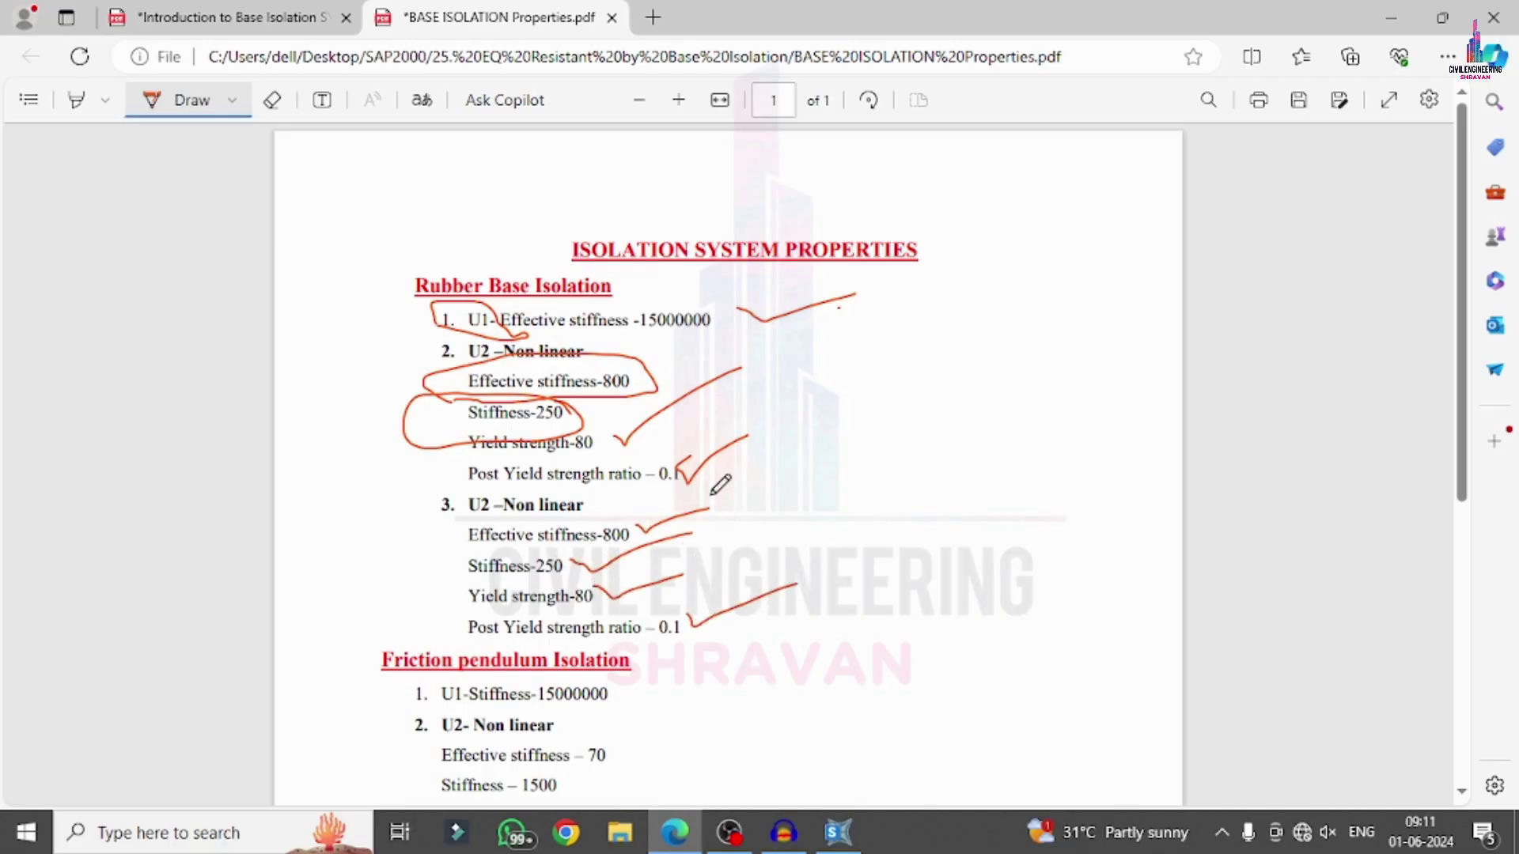
Step: Tick the friction pendulum values: U1 stiffness 15000000, stiffness 70/1500, friction 0.03/0.05, rate 40, radius 2.23
scroll(715, 485, down, 3)
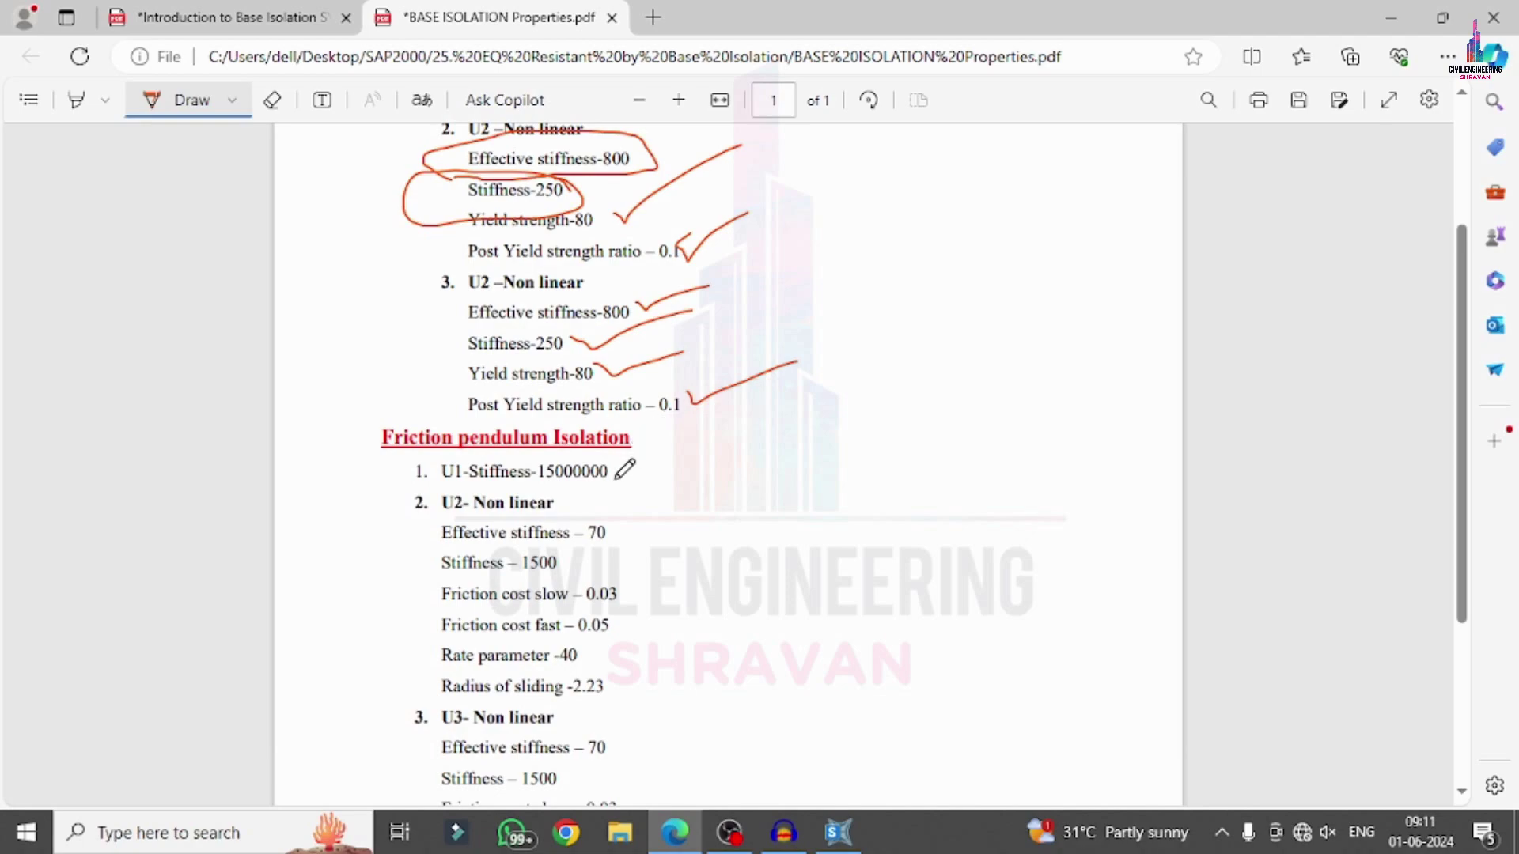
drag(610, 475, 826, 423)
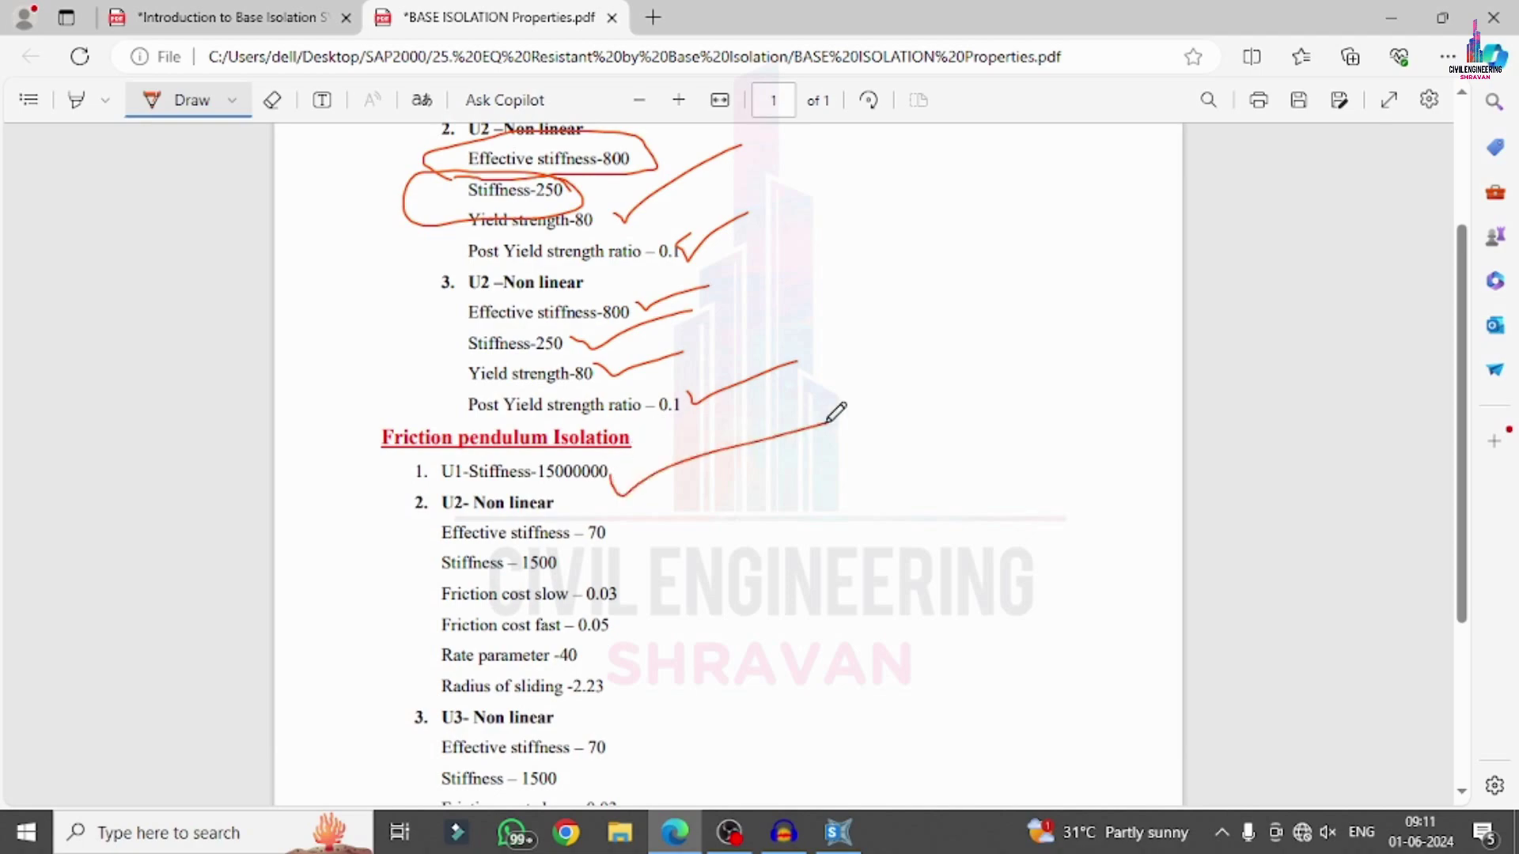
drag(615, 530, 876, 432)
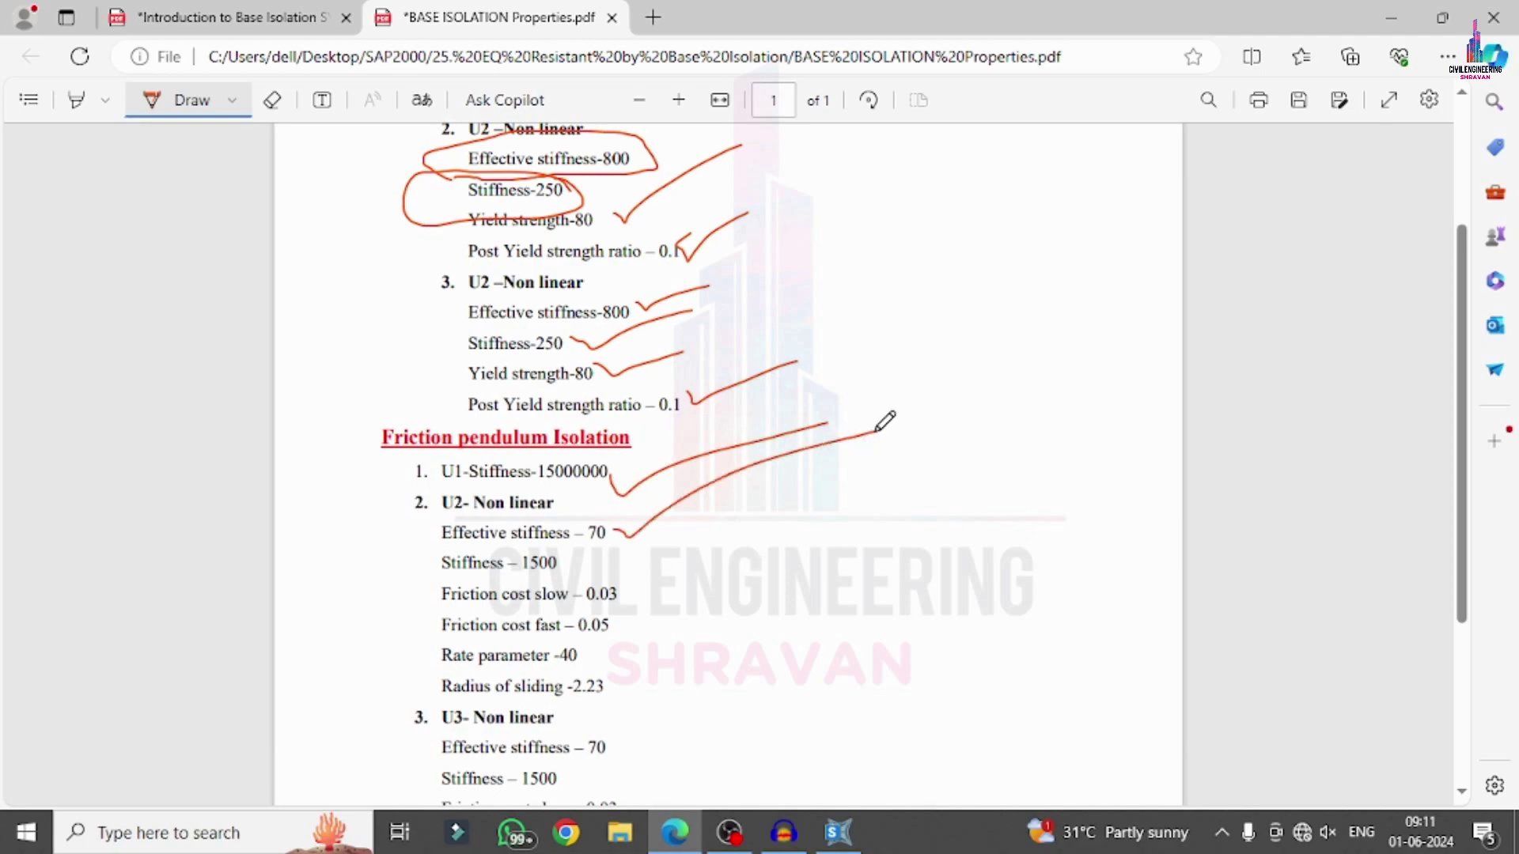
drag(569, 556, 740, 529)
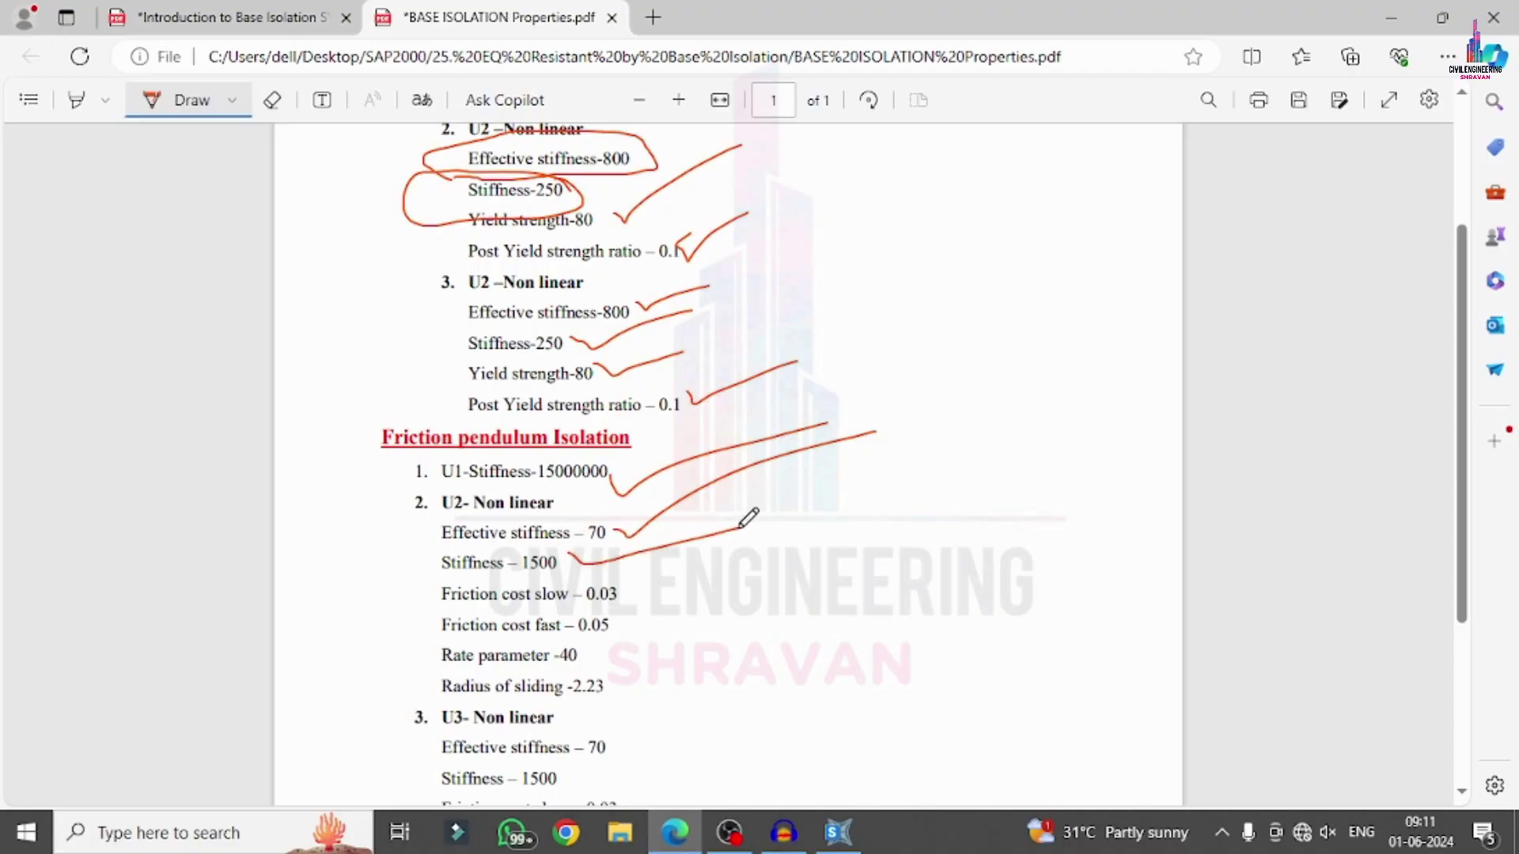
mouse_move(448, 201)
mouse_down()
mouse_move(568, 203)
mouse_move(447, 205)
mouse_up()
mouse_move(576, 212)
mouse_down()
mouse_move(429, 205)
mouse_move(601, 210)
mouse_up()
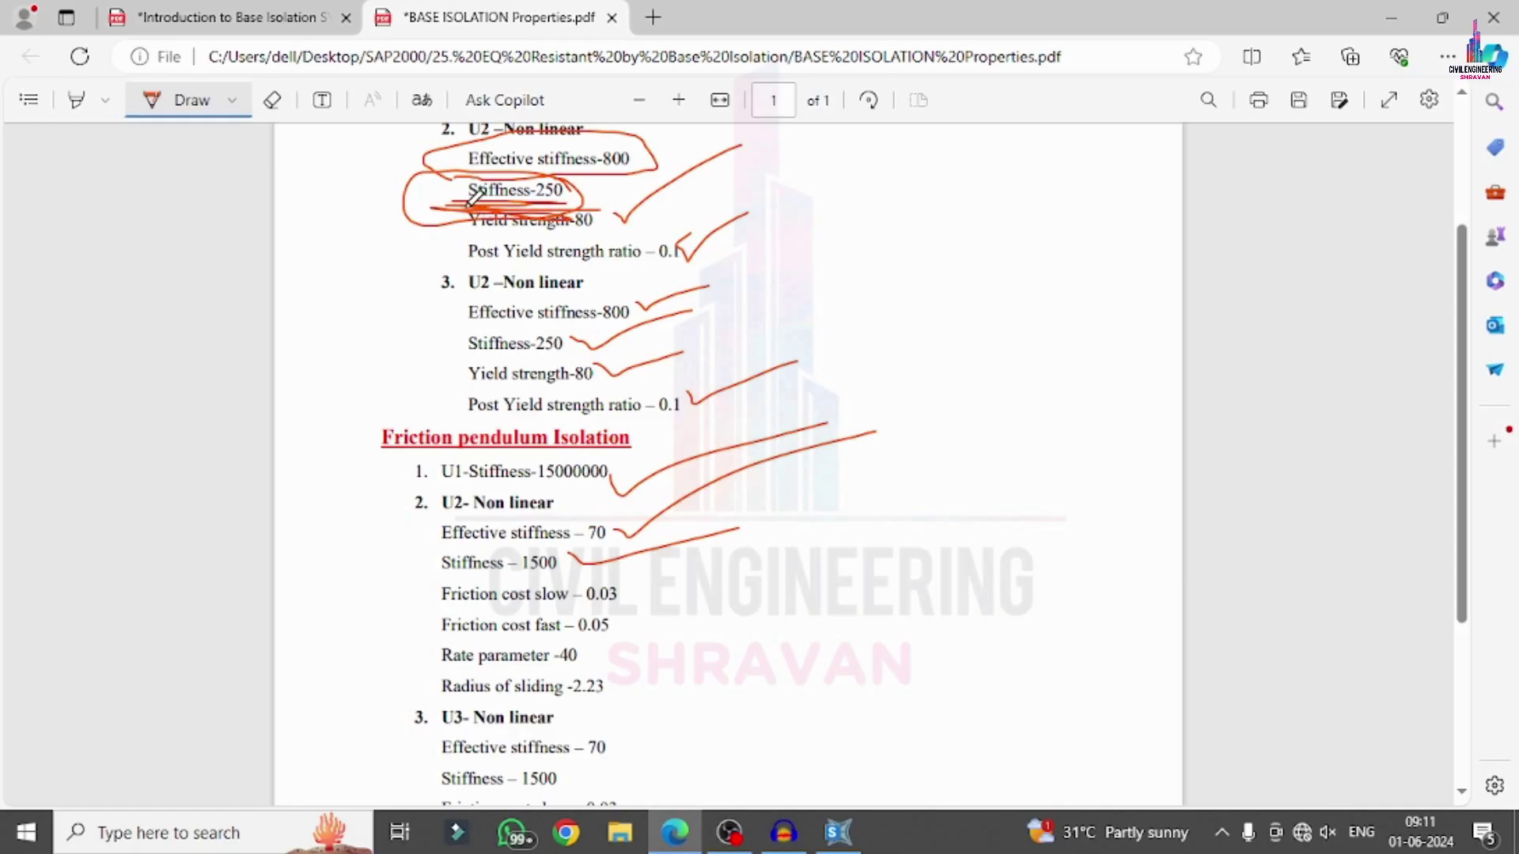
mouse_move(407, 580)
mouse_down()
mouse_move(478, 572)
mouse_move(763, 592)
mouse_up()
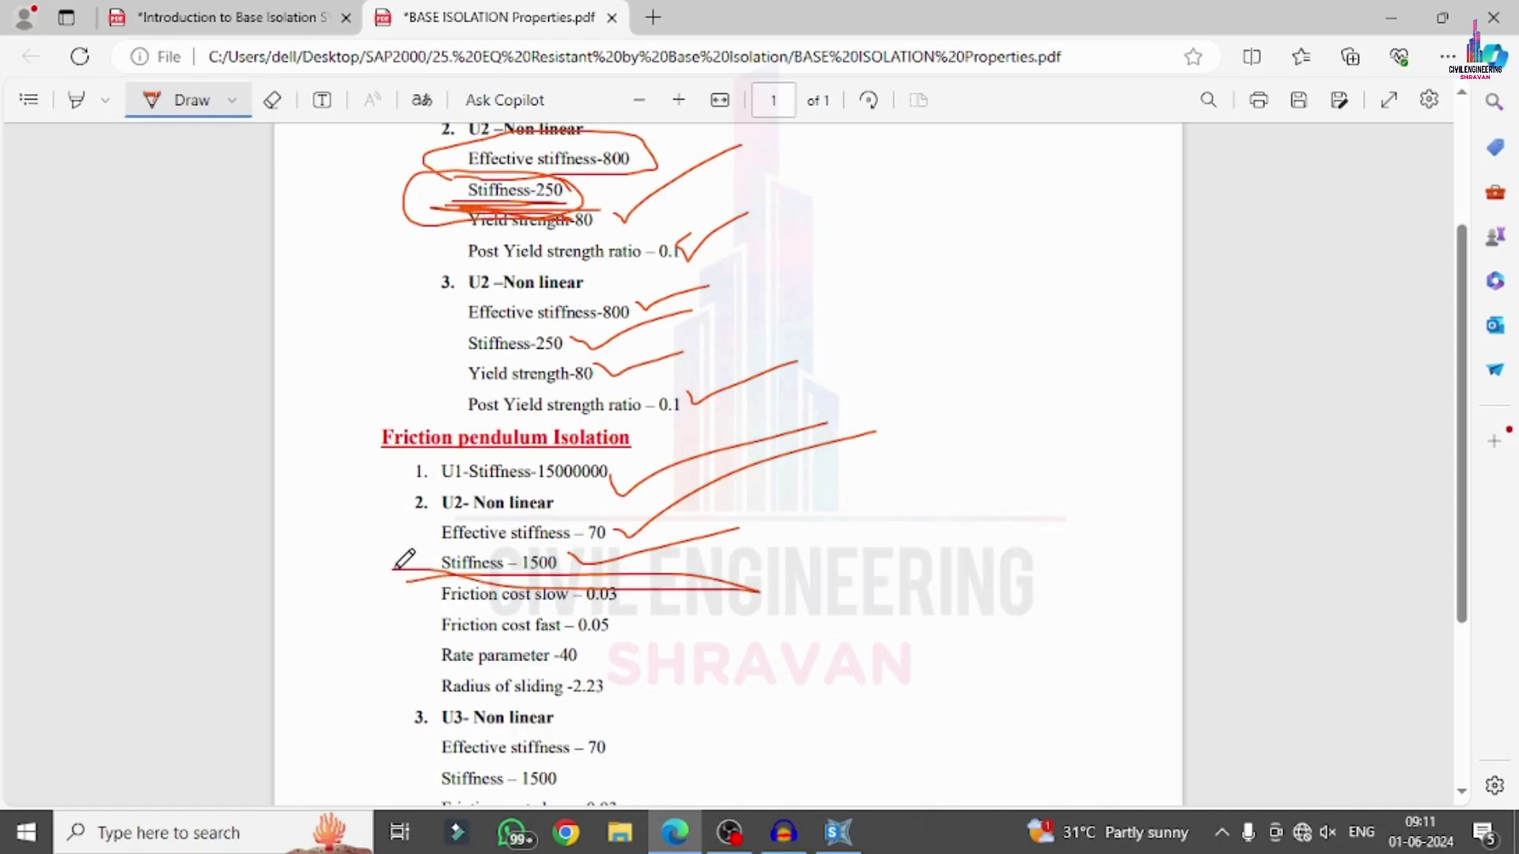
drag(393, 569, 633, 570)
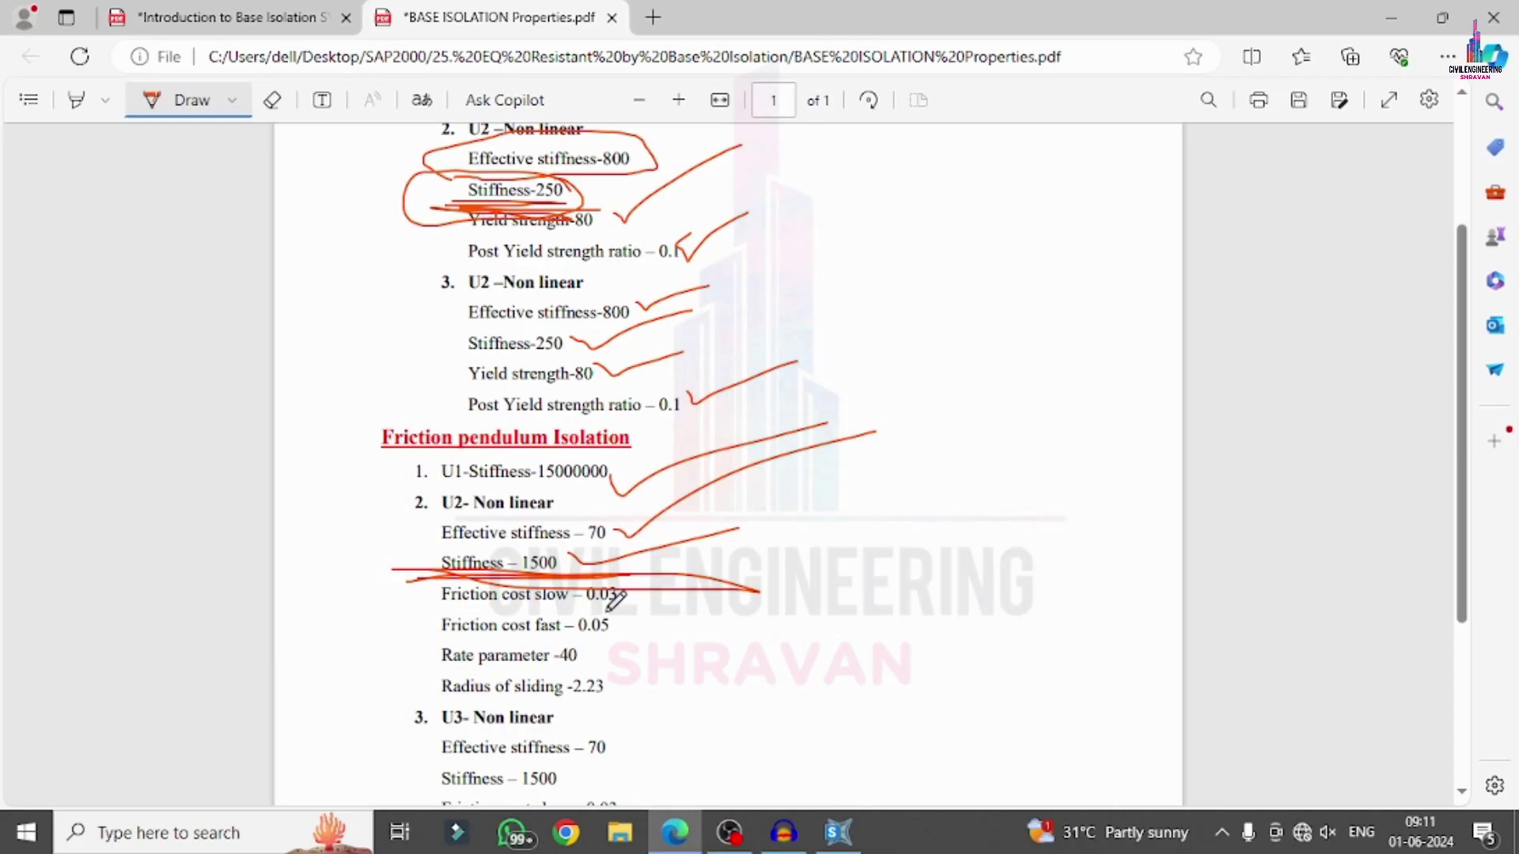
drag(634, 589, 815, 494)
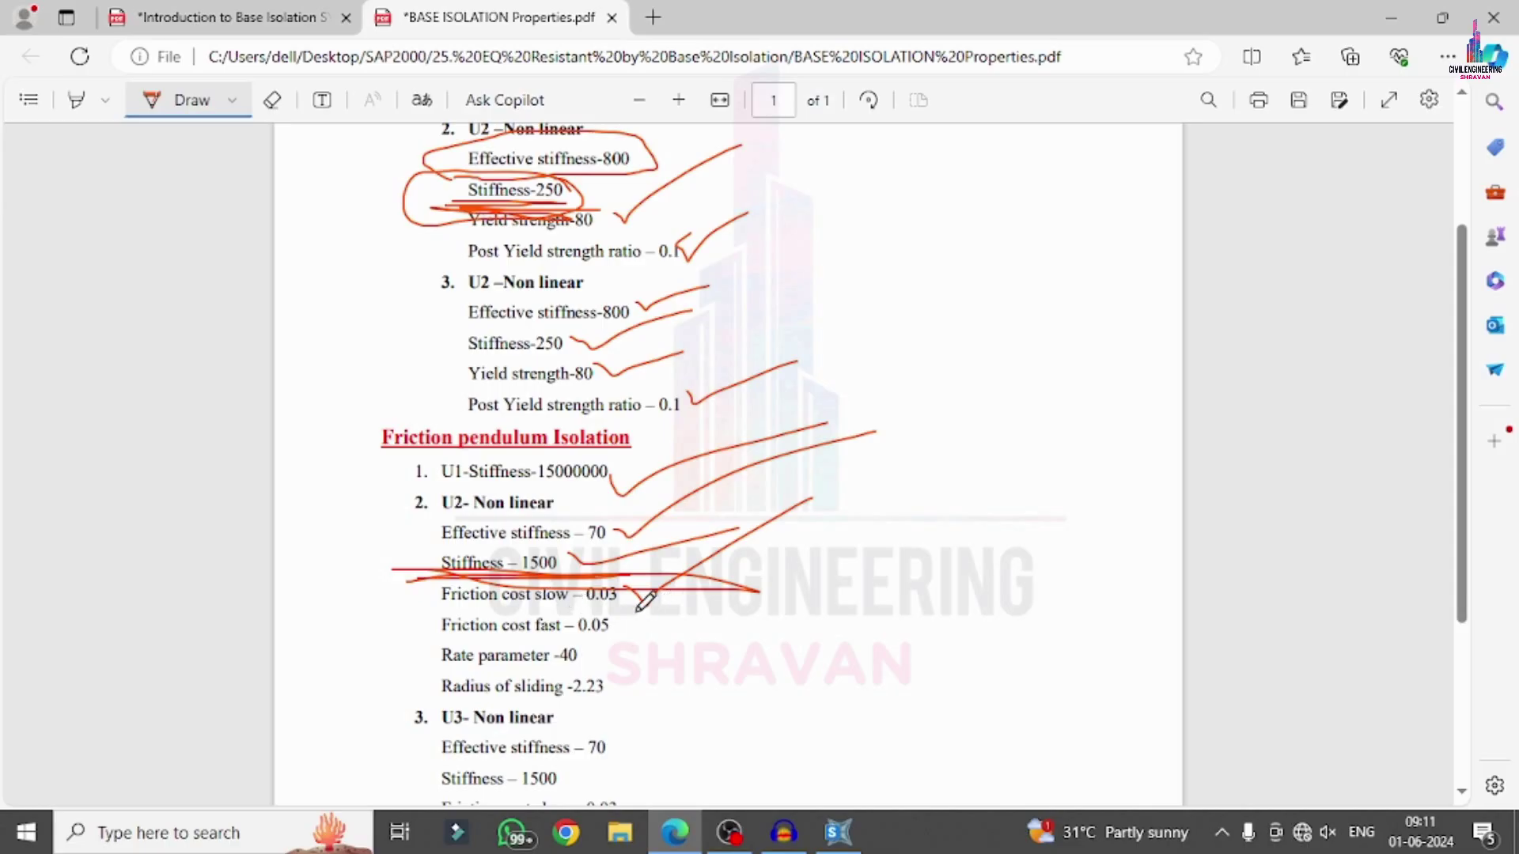
drag(620, 622, 865, 575)
drag(599, 653, 785, 623)
mouse_move(616, 679)
mouse_down()
mouse_move(634, 697)
mouse_move(823, 659)
mouse_up()
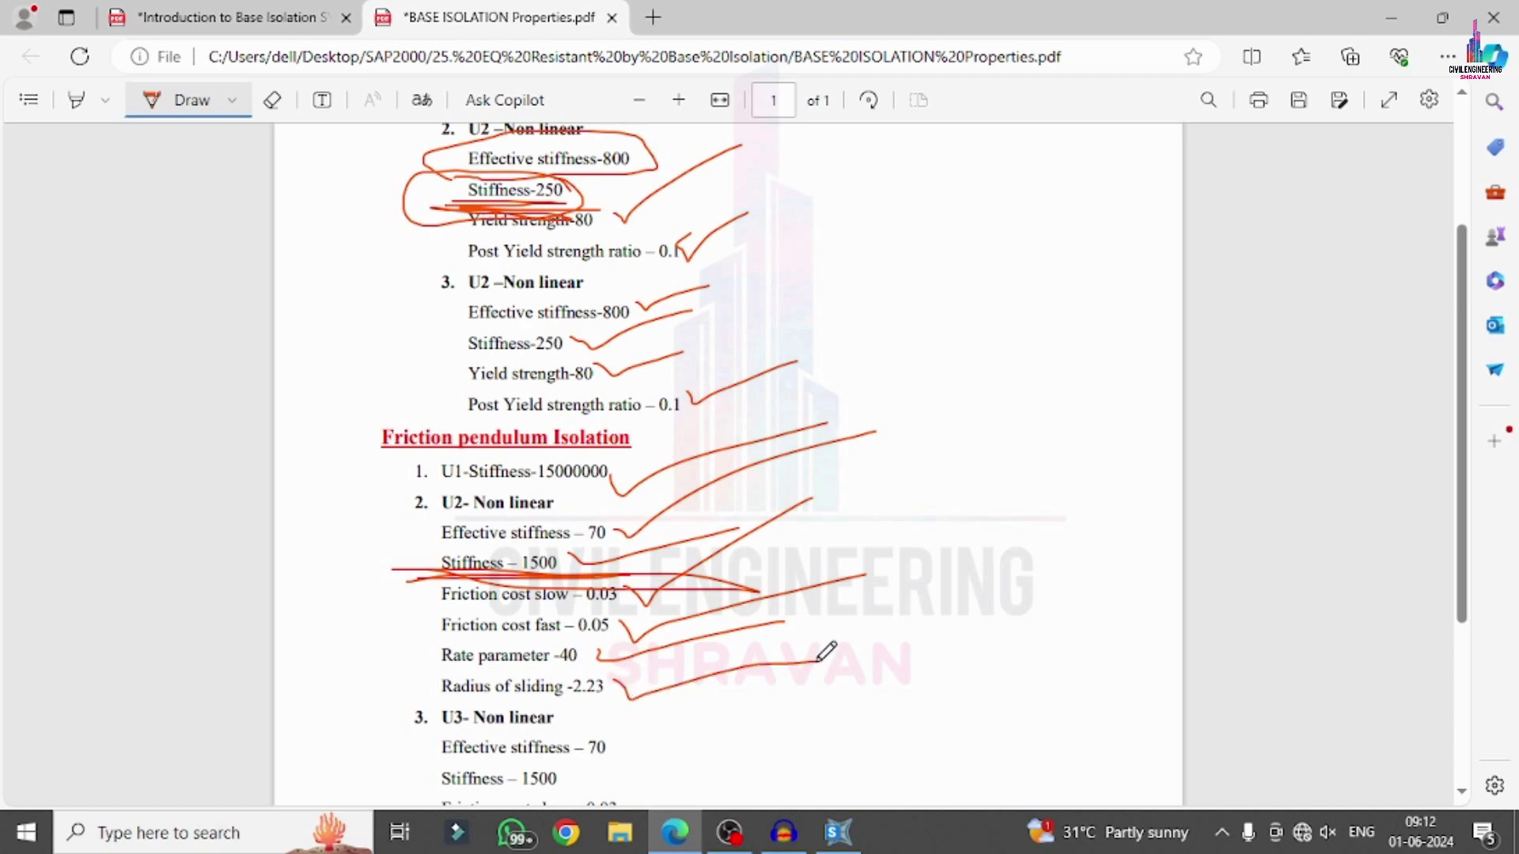
Step: Tick the friction pendulum U3 values: effective stiffness 70, stiffness 1500, friction 0.03 and 0.05, rate 40
scroll(783, 665, down, 3)
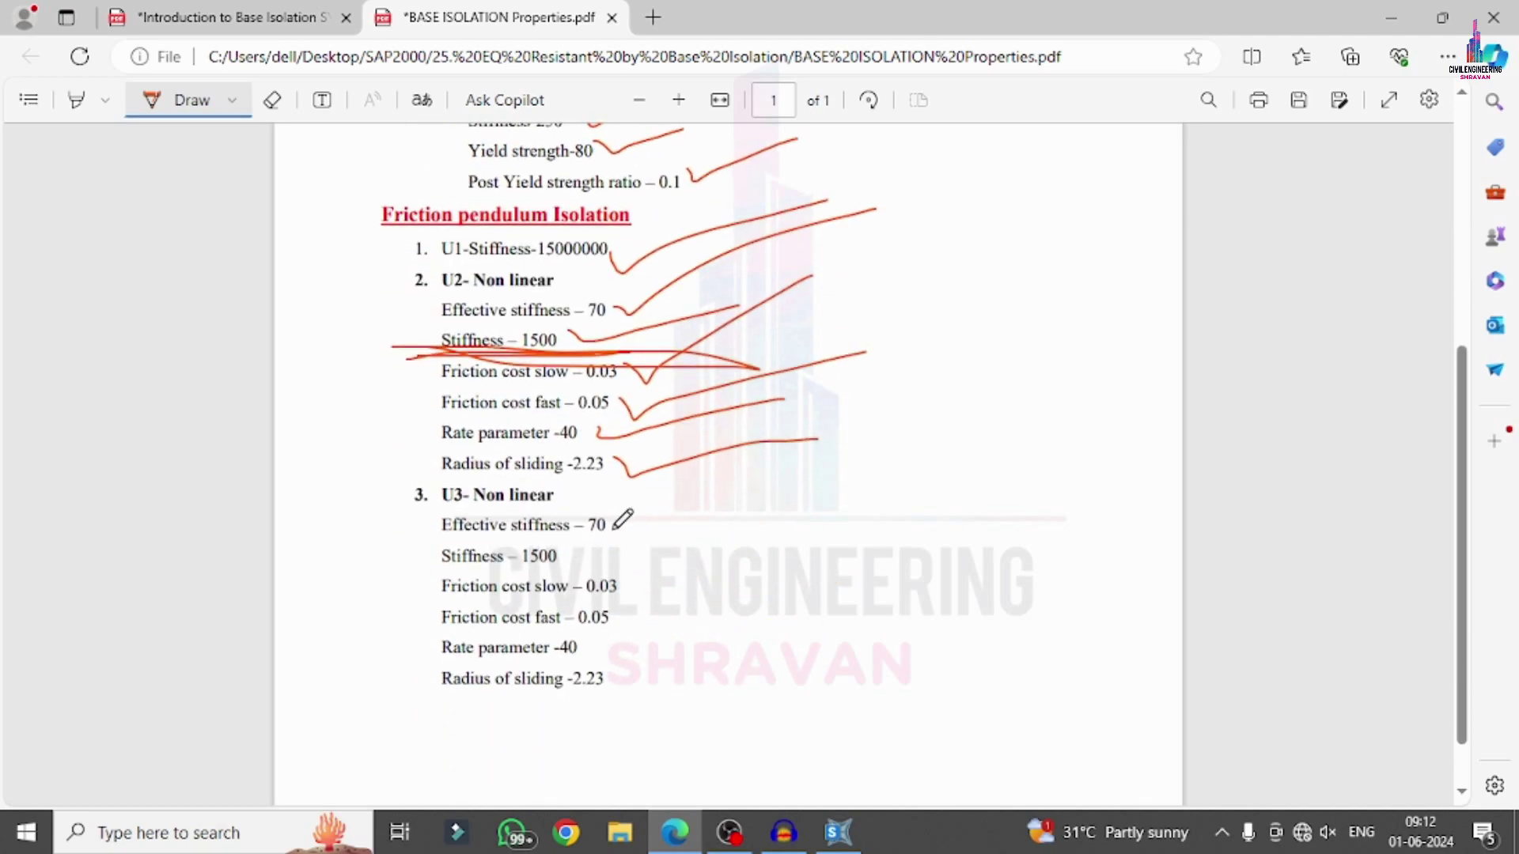
drag(615, 524, 798, 508)
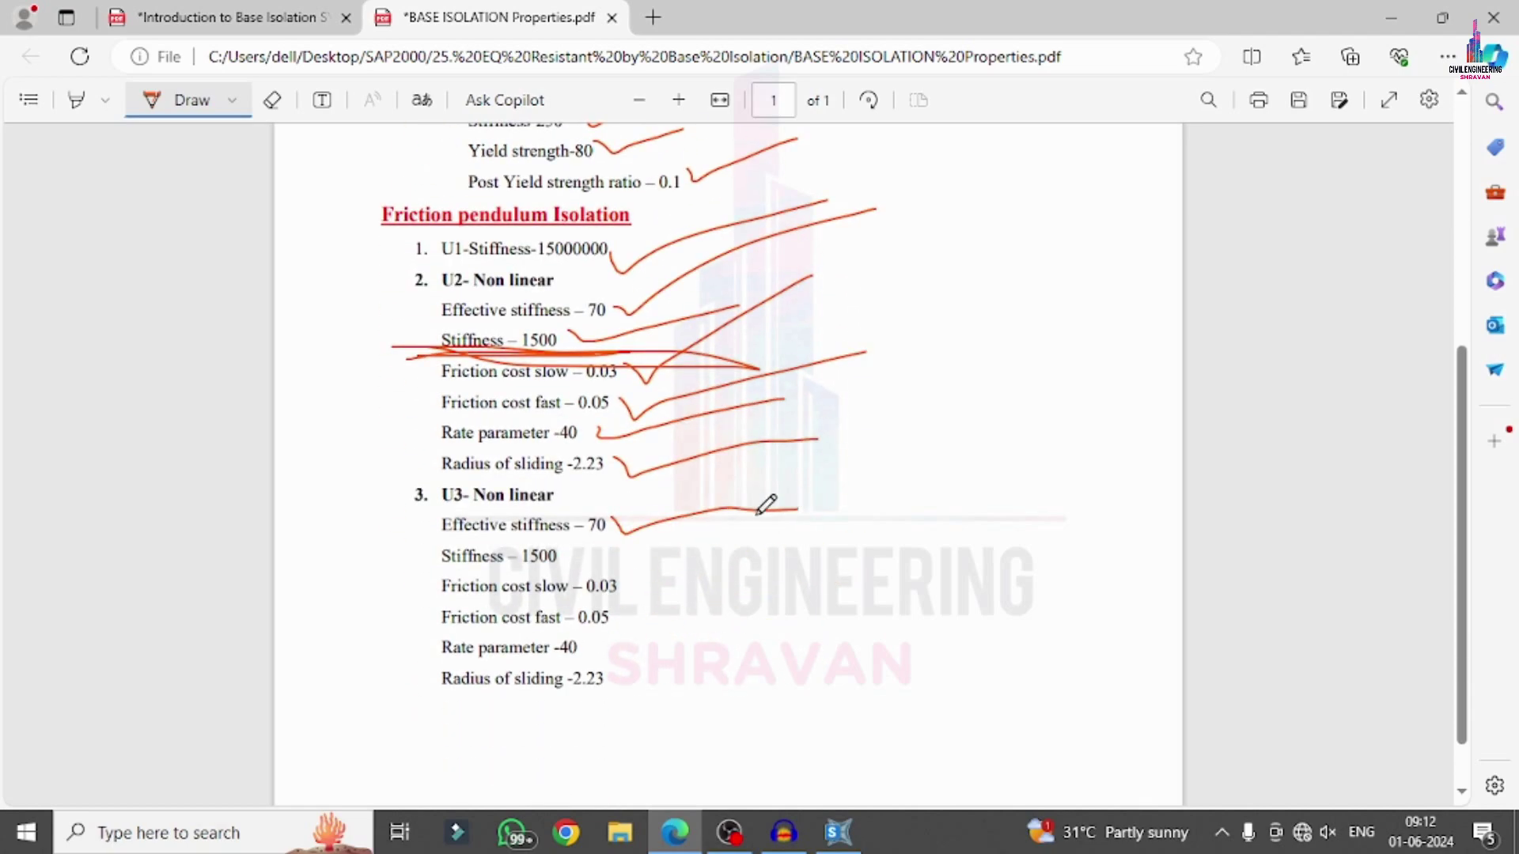
drag(577, 557, 779, 538)
drag(617, 586, 722, 558)
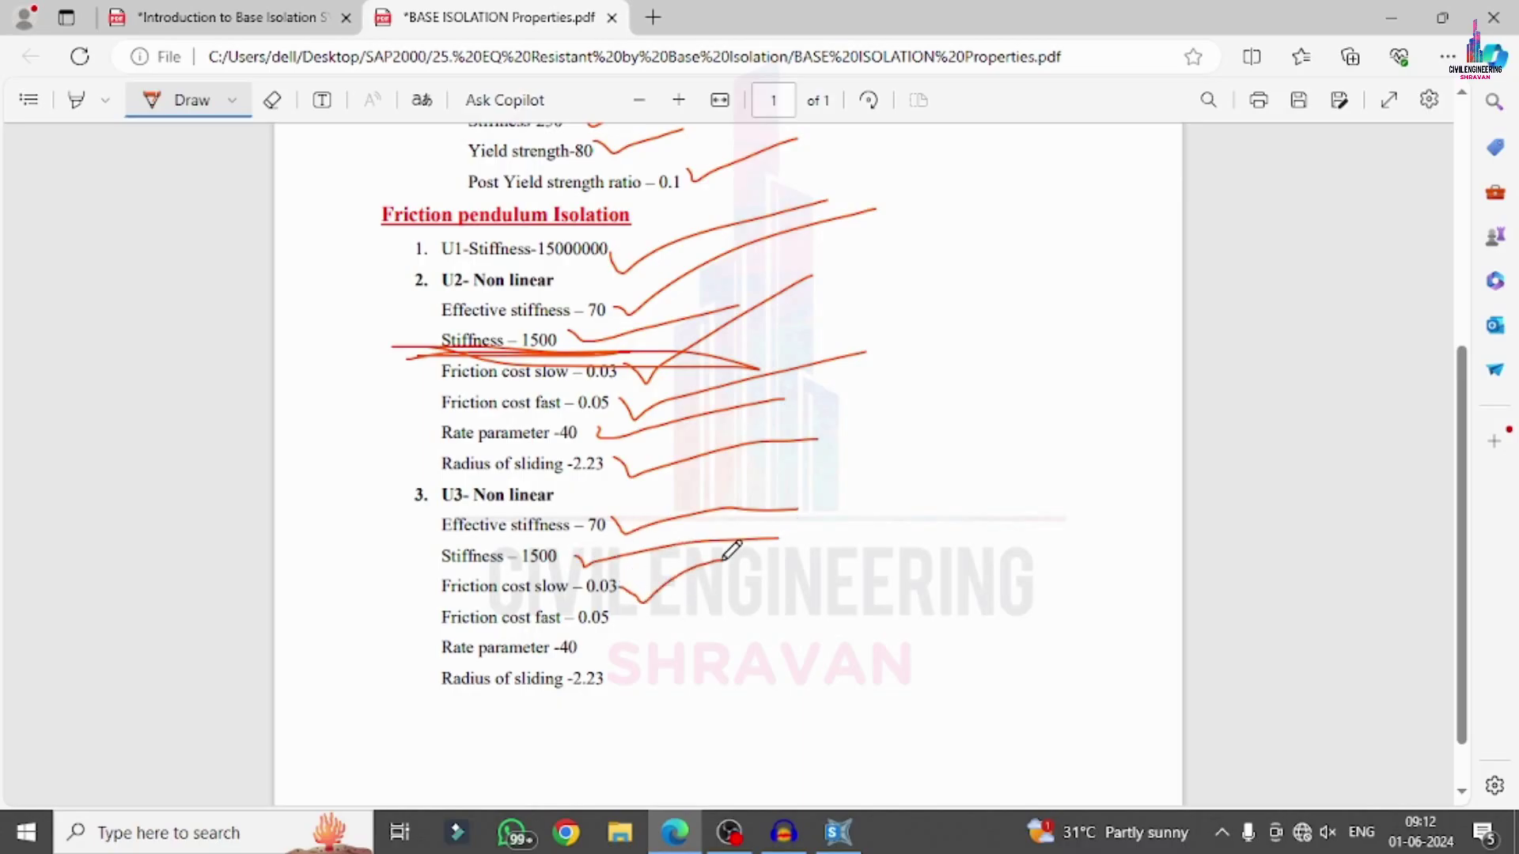
drag(614, 617, 770, 585)
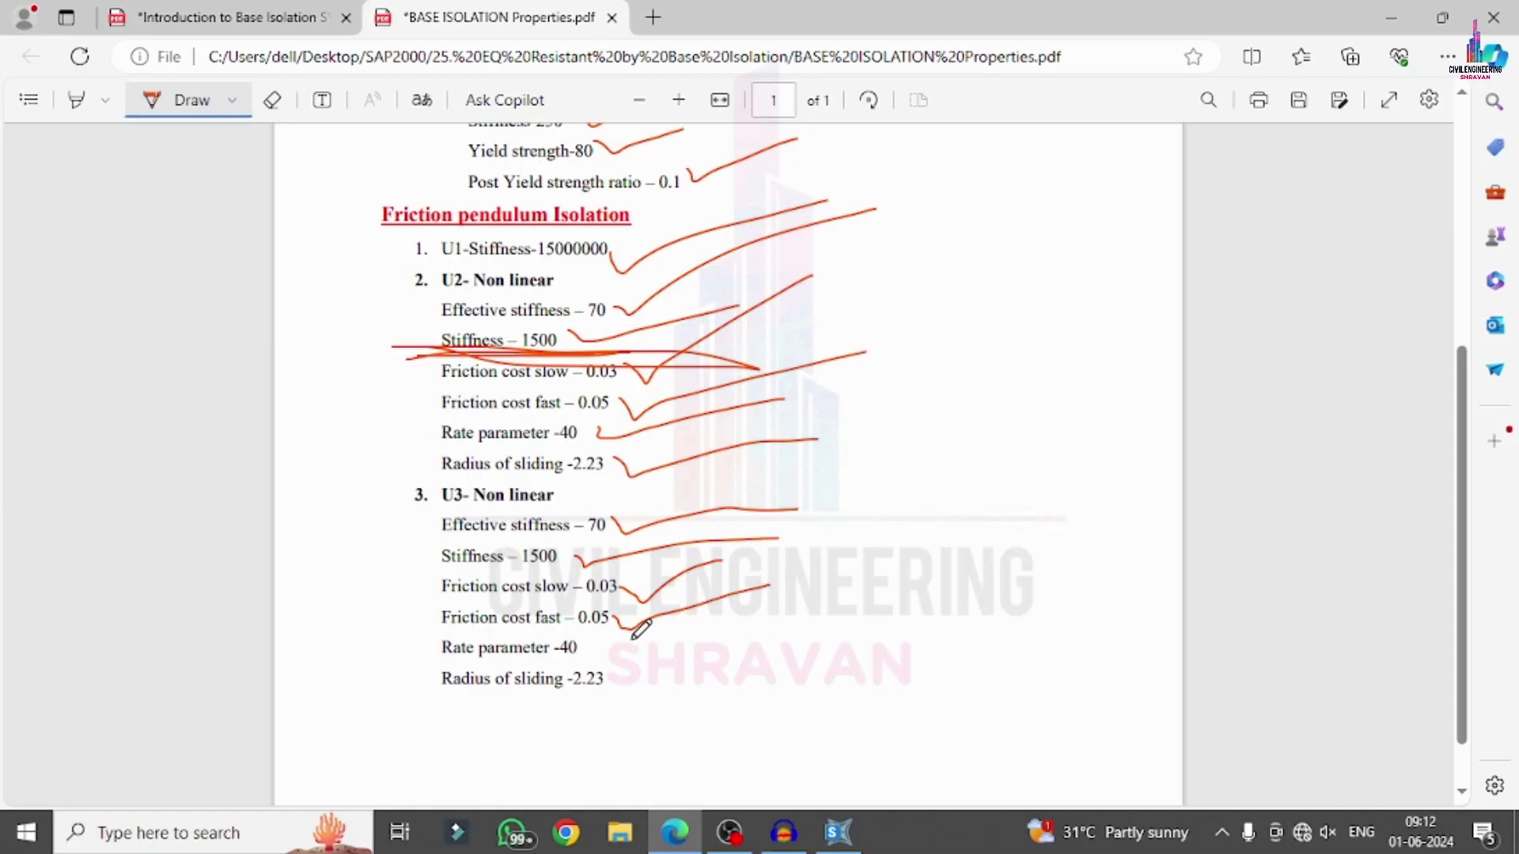
drag(586, 644, 782, 625)
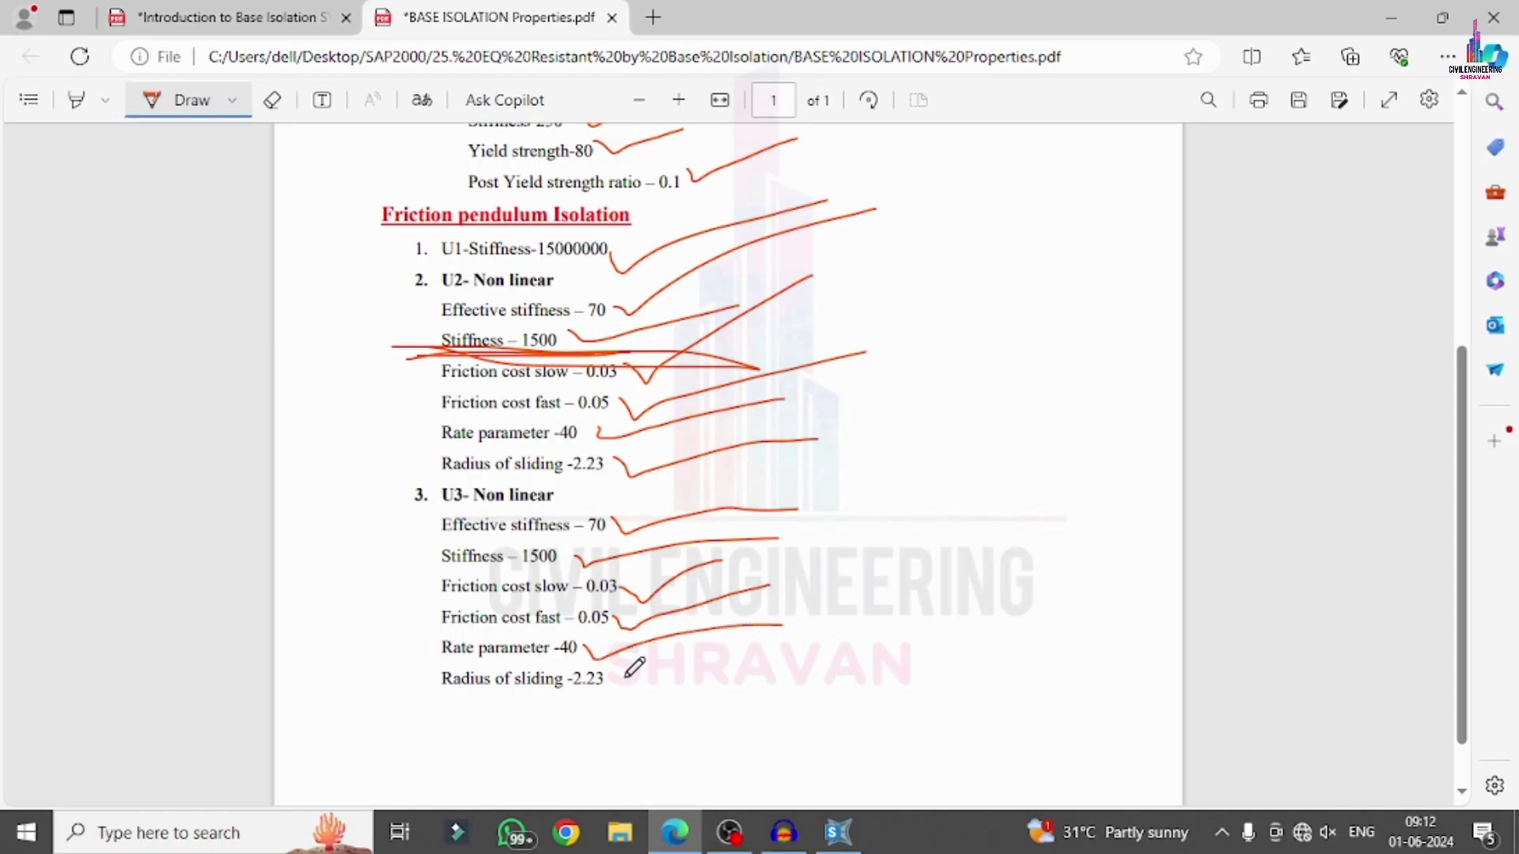
drag(625, 677, 790, 644)
scroll(815, 538, down, 1)
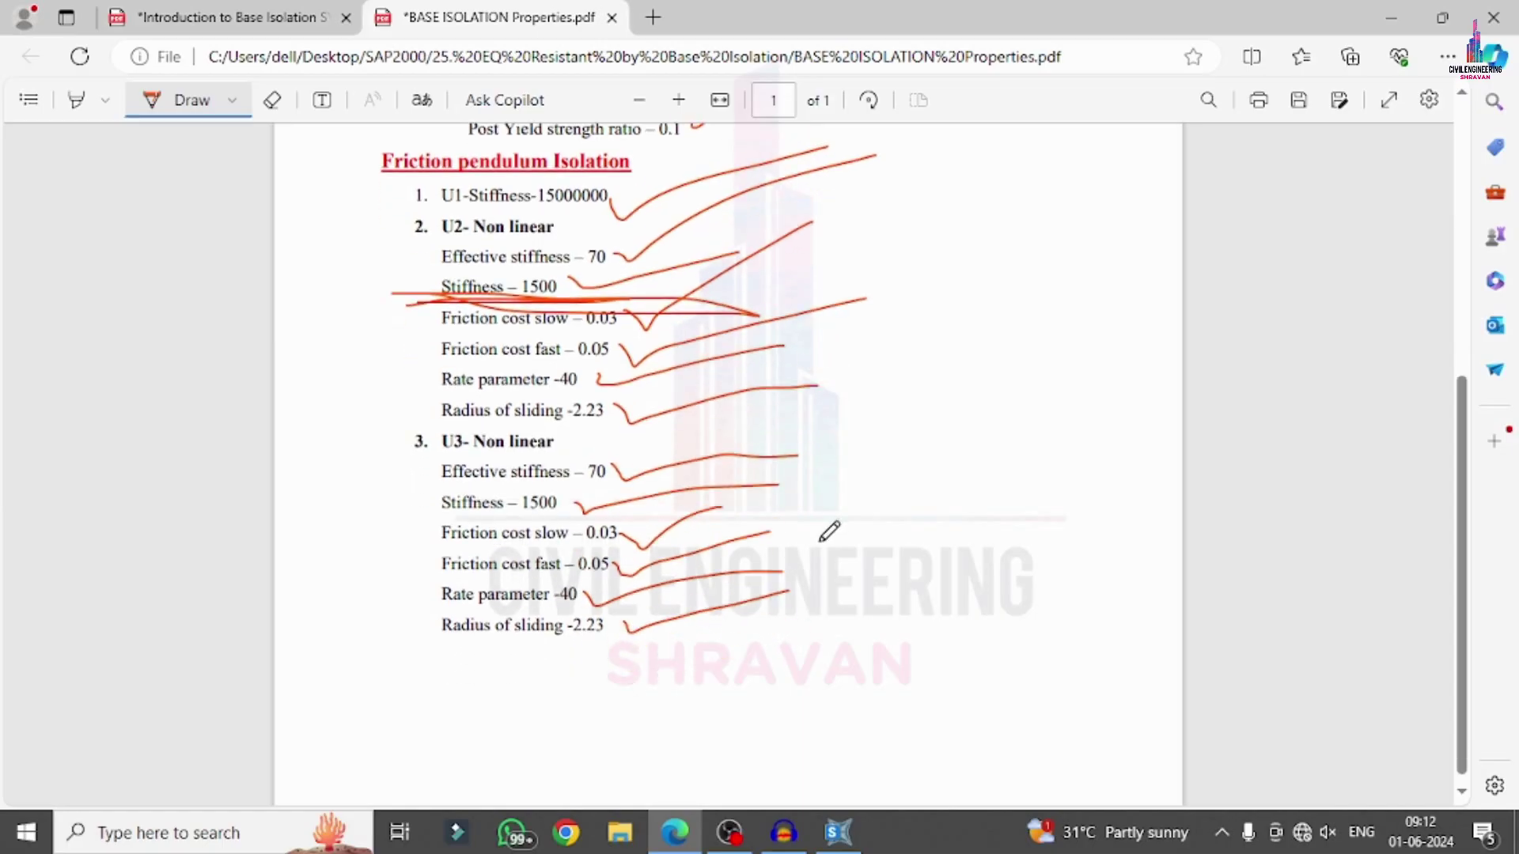
scroll(818, 545, up, 6)
scroll(814, 543, down, 5)
scroll(814, 542, up, 5)
scroll(797, 549, down, 5)
scroll(795, 554, up, 5)
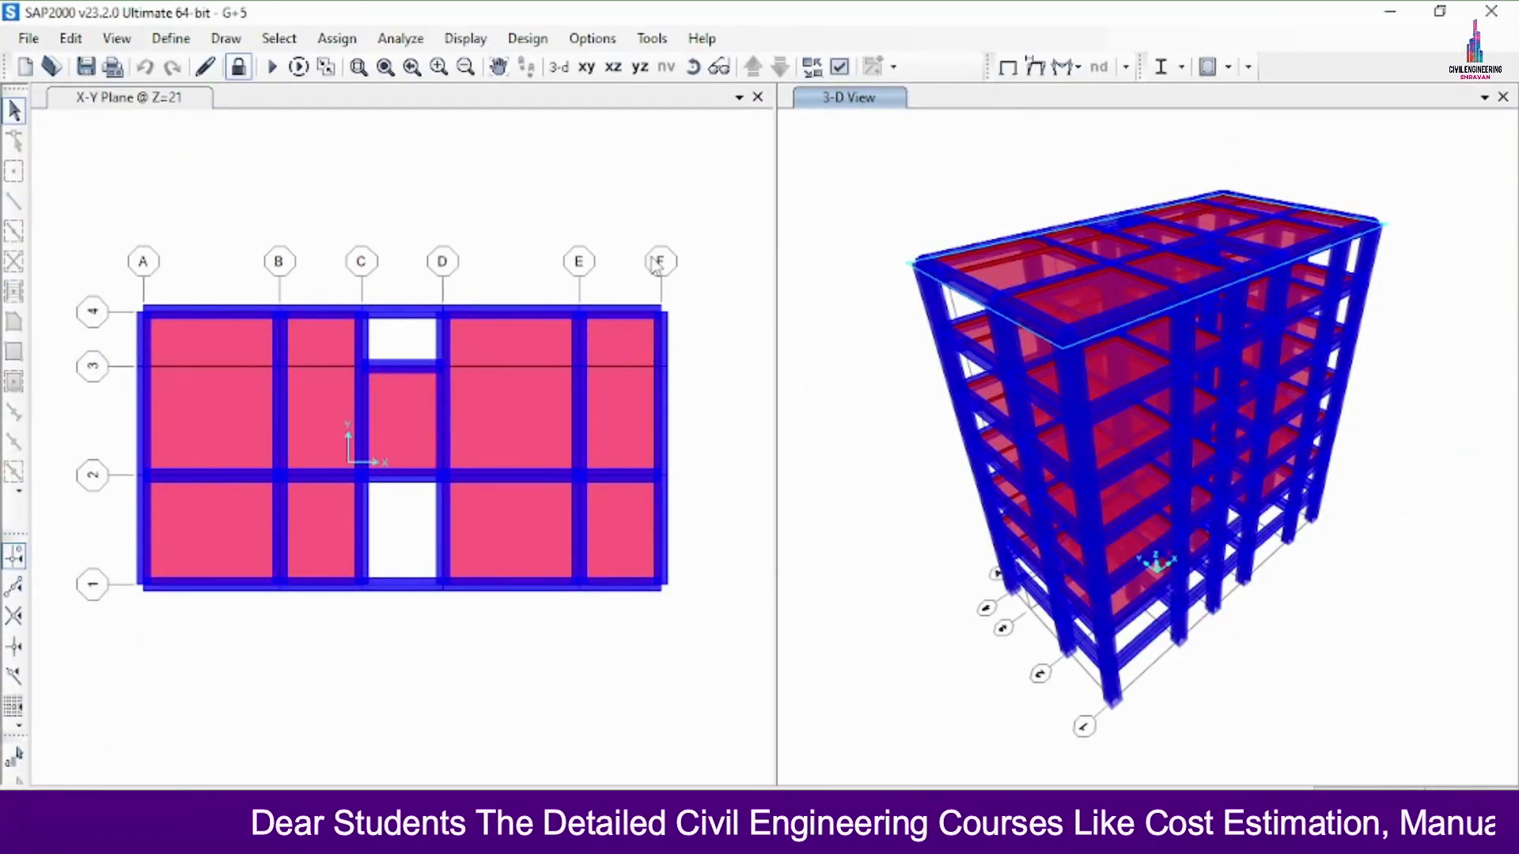
Step: Apply the general display options, with thin edges and lighter fill, to all windows
click(558, 153)
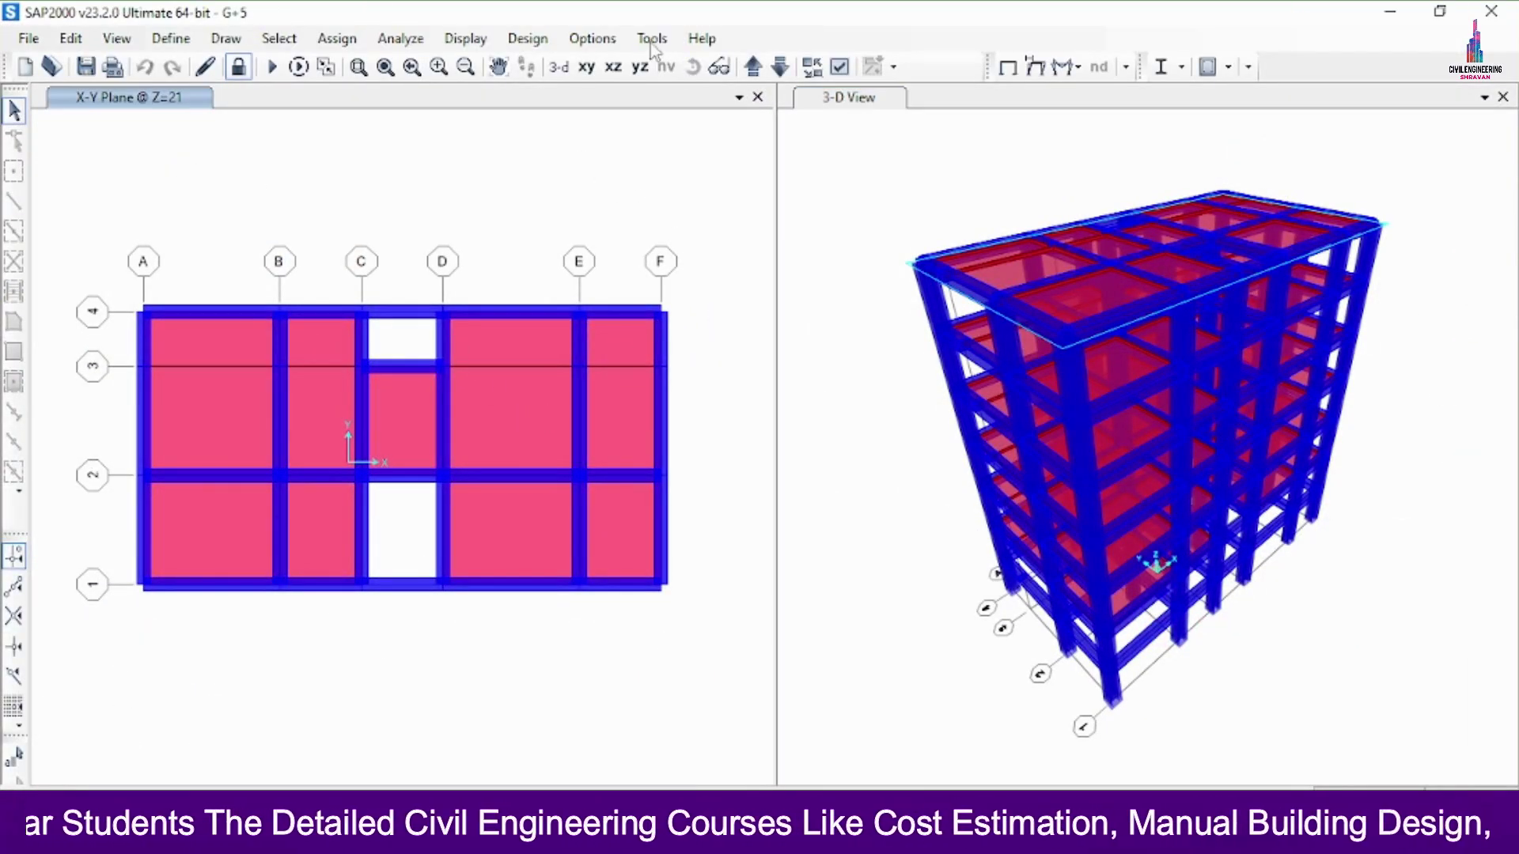
click(840, 66)
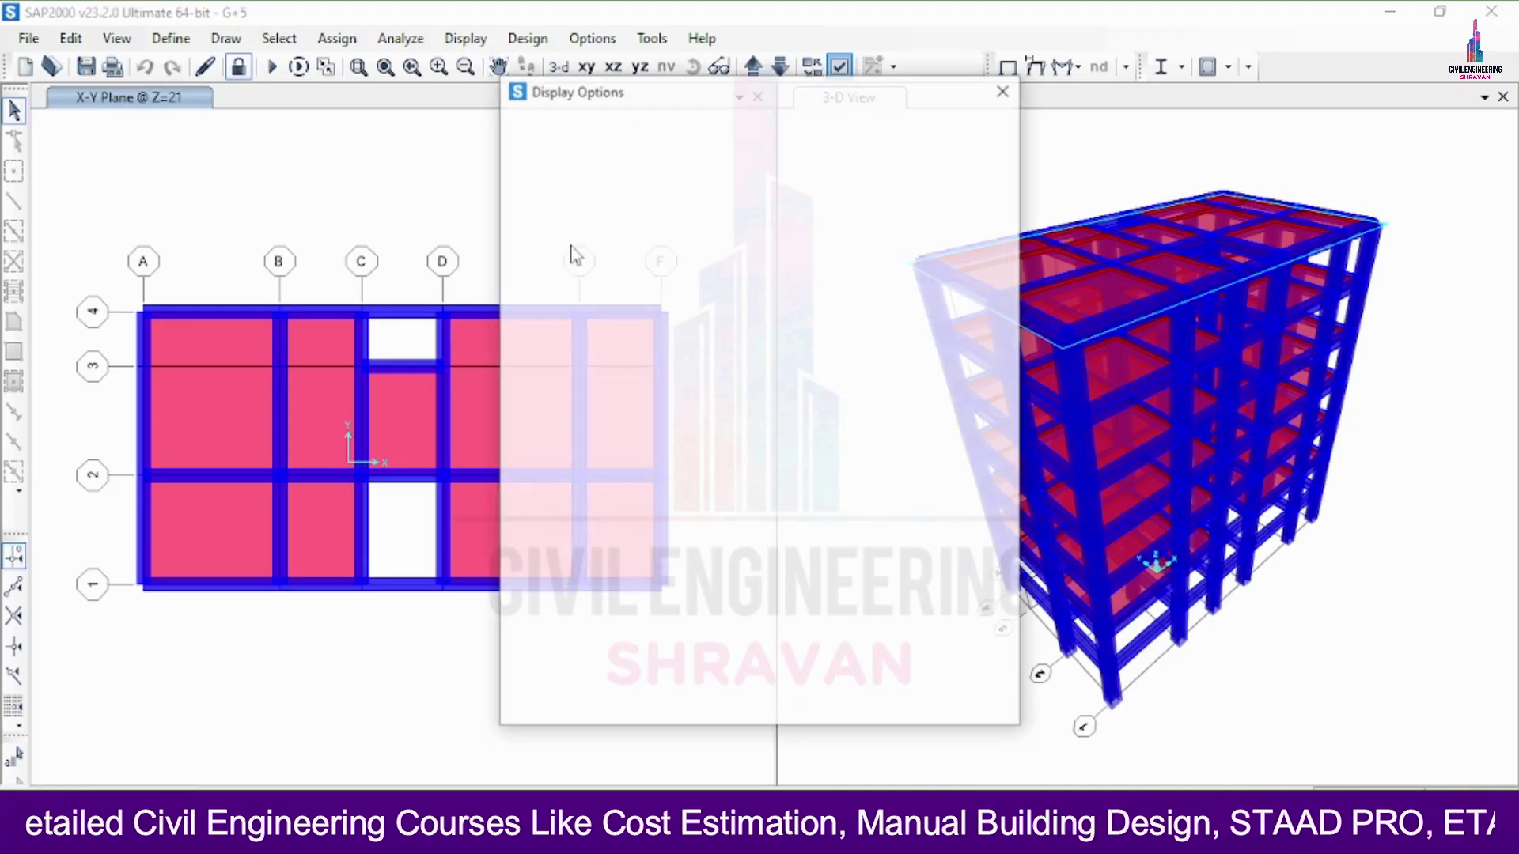
click(672, 123)
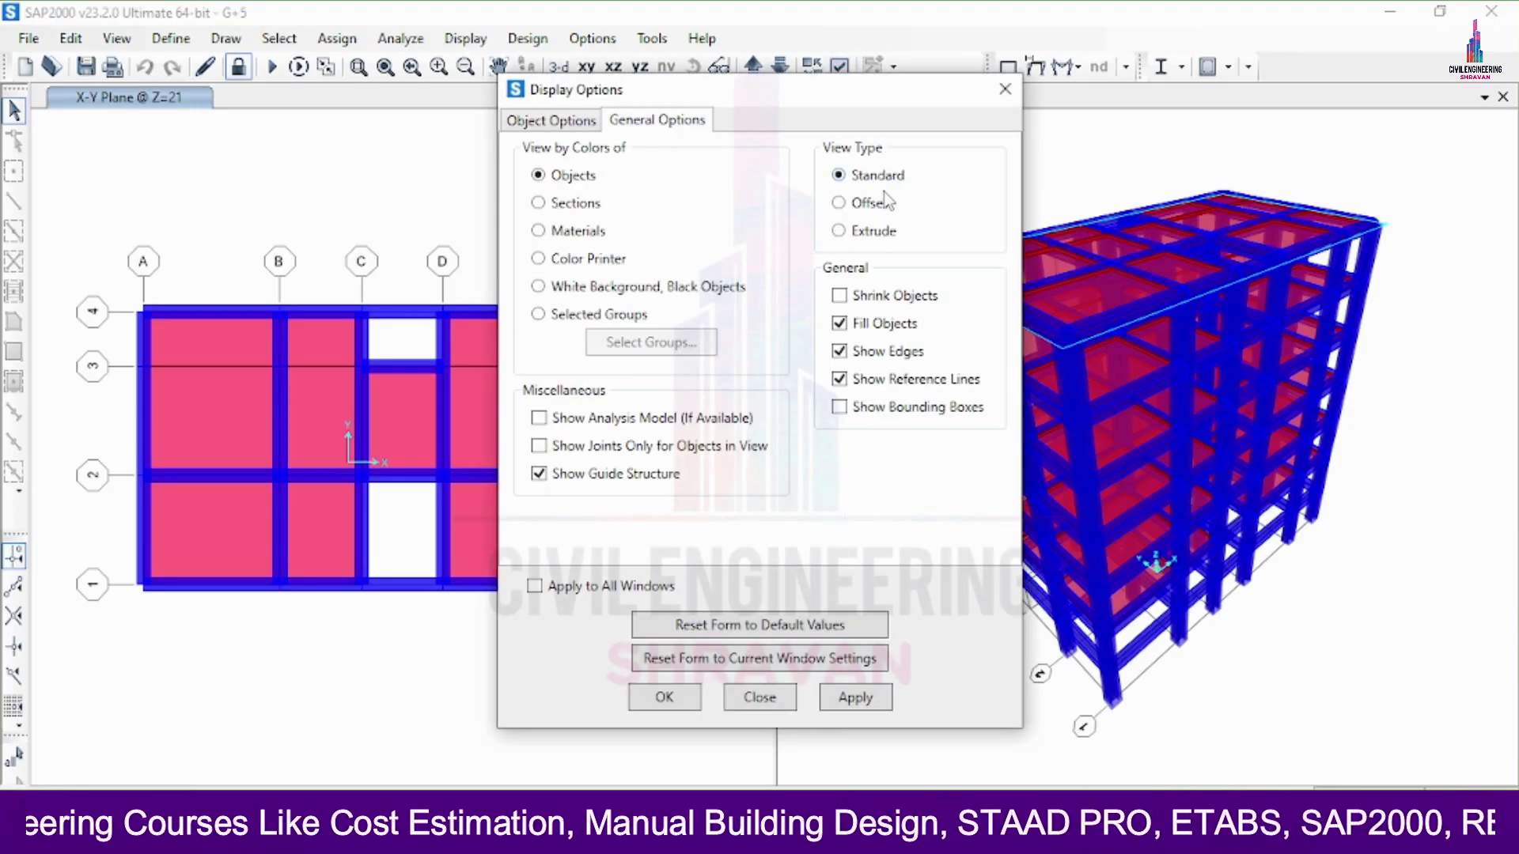
click(560, 586)
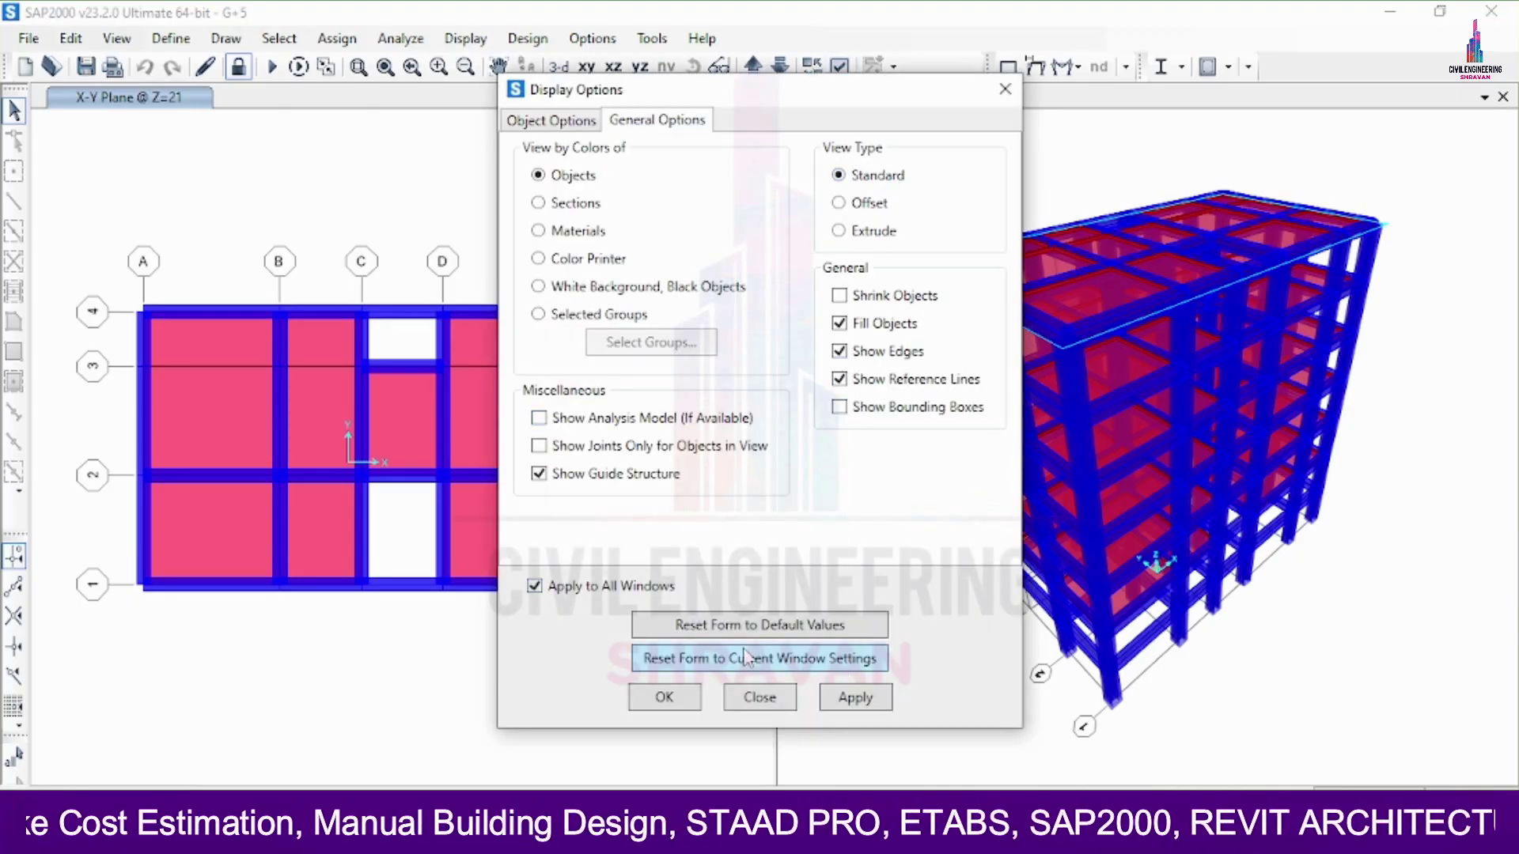
click(855, 697)
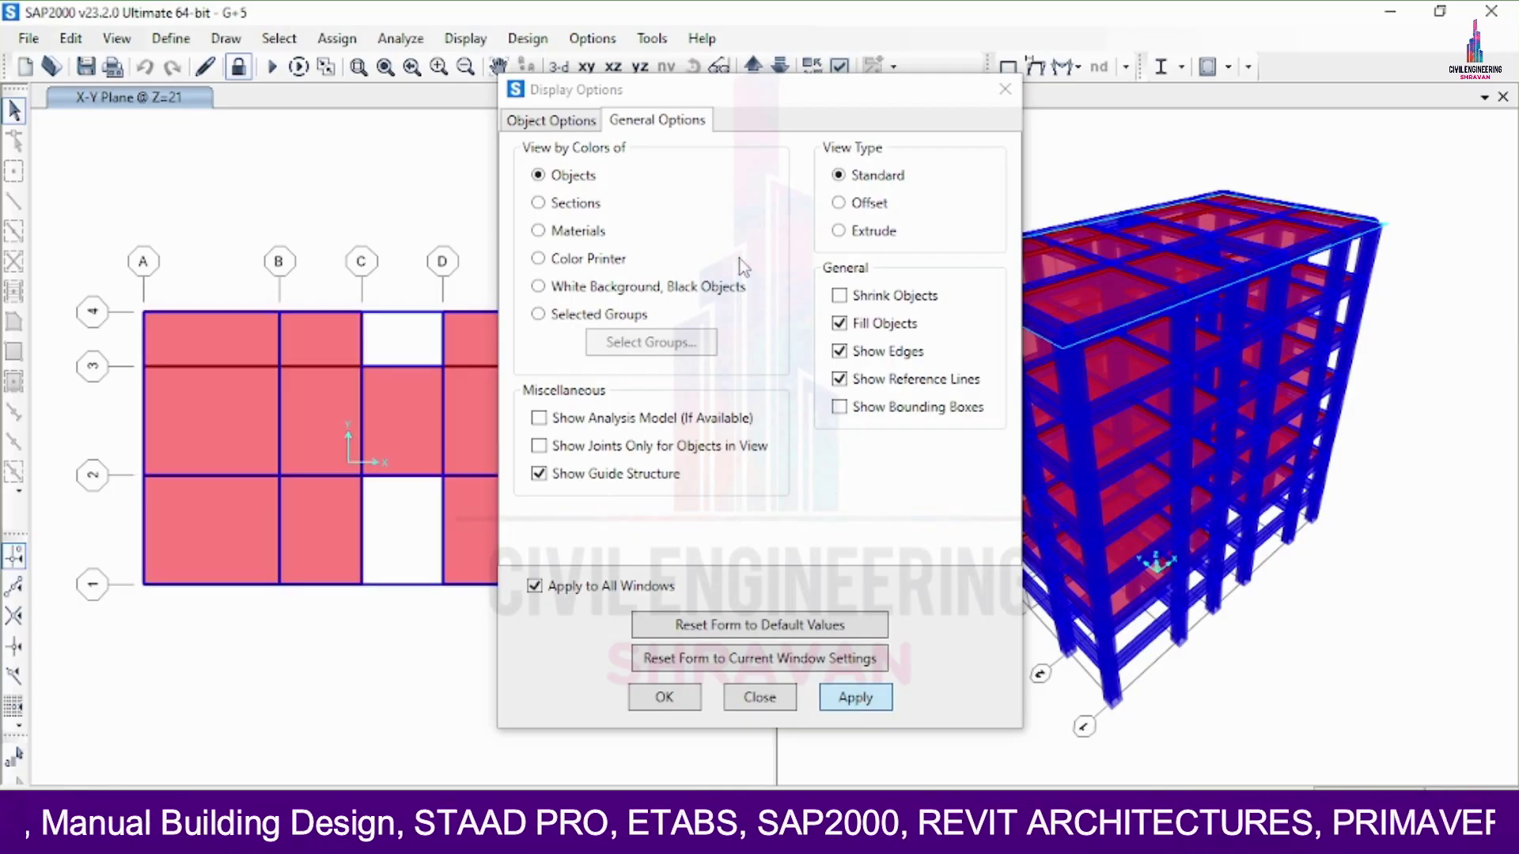
click(651, 697)
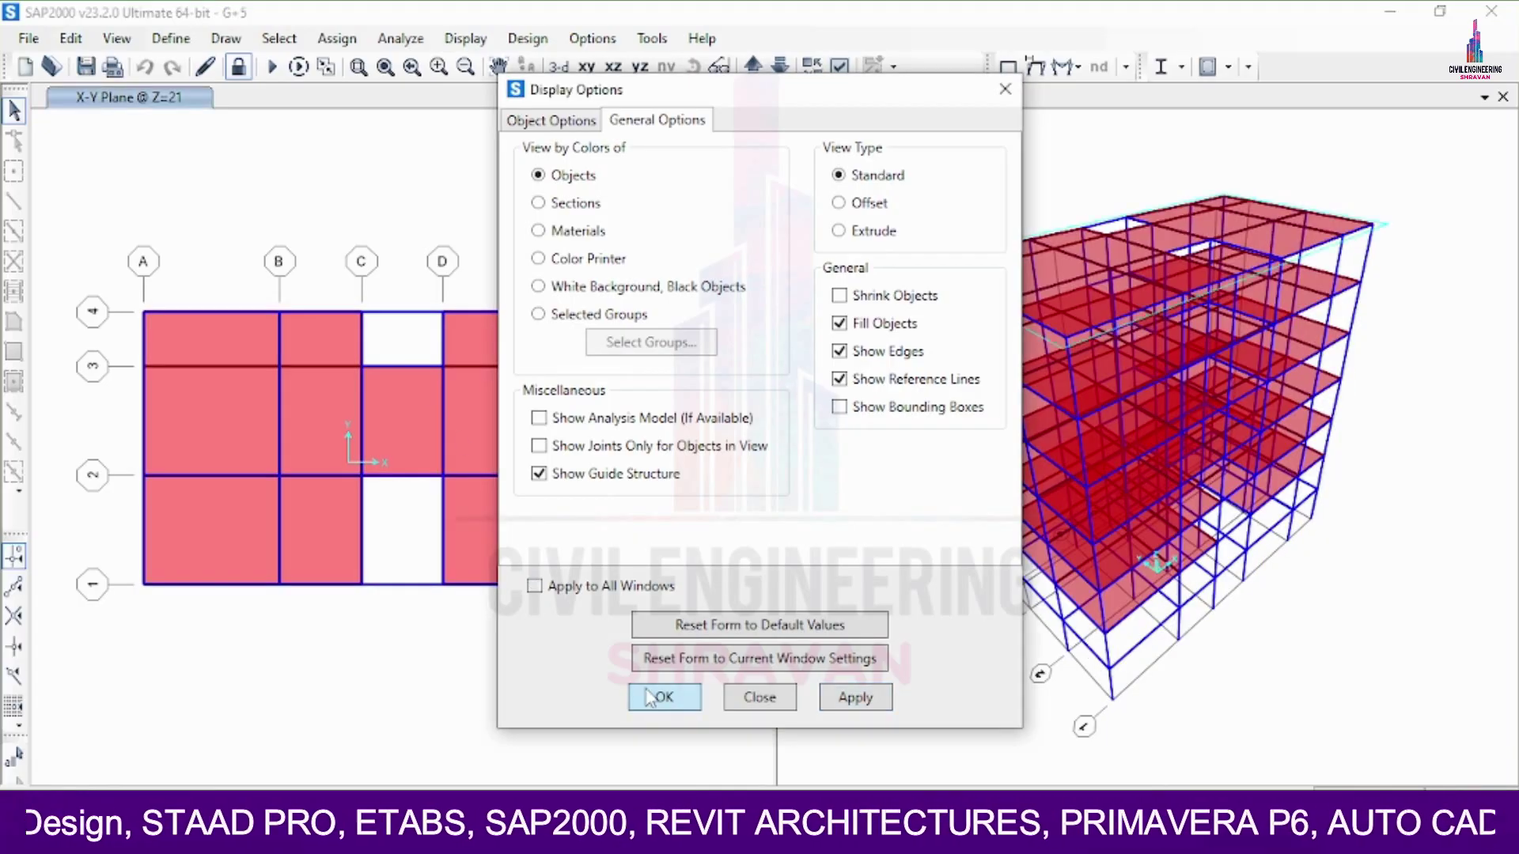
Step: Unlock the model, discarding its analysis results, and reactivate the plan view
click(238, 66)
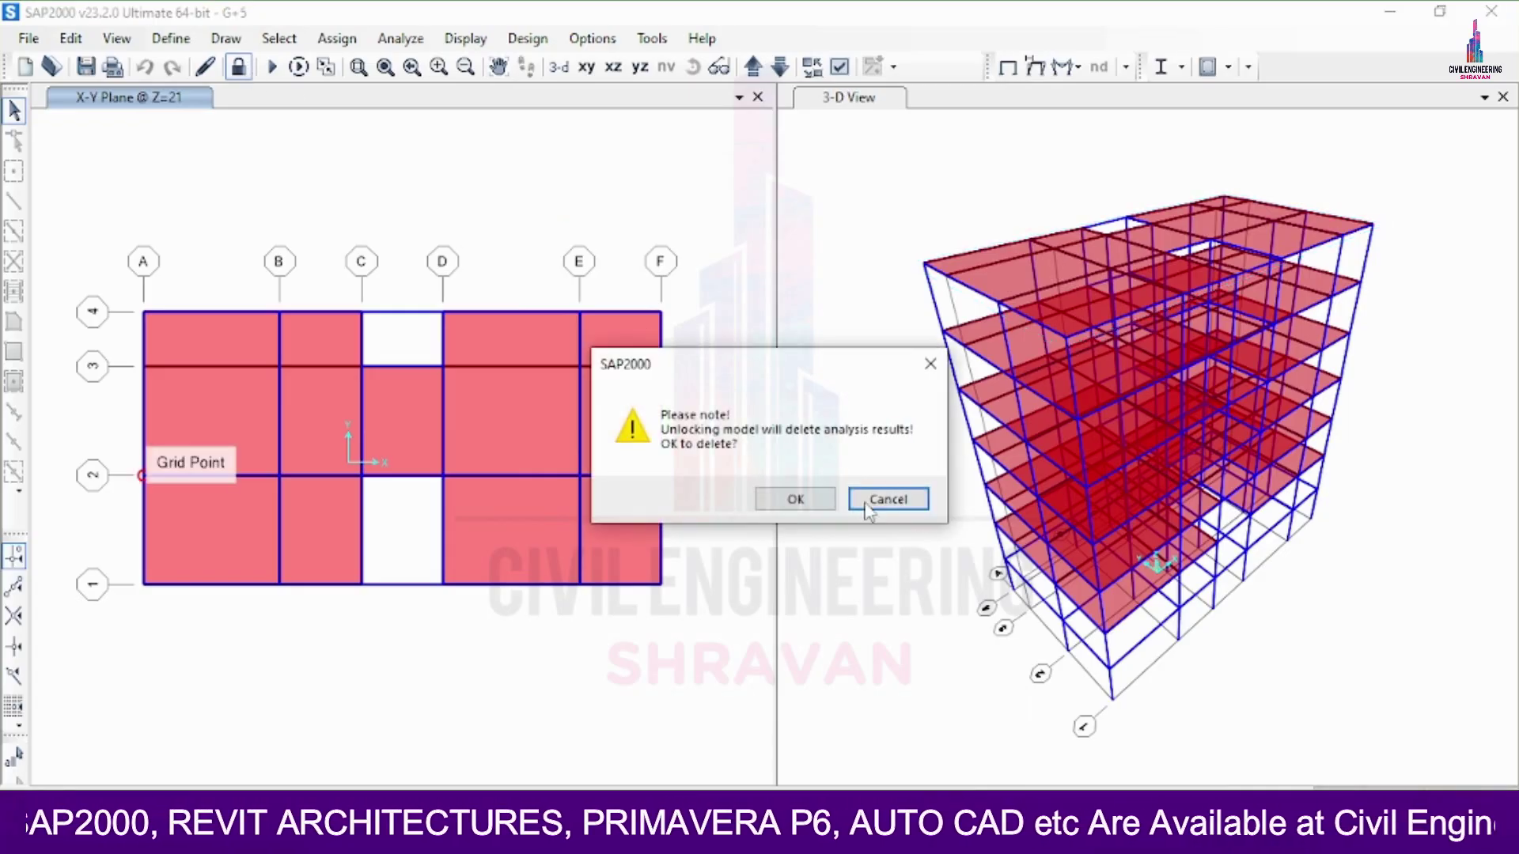
click(826, 504)
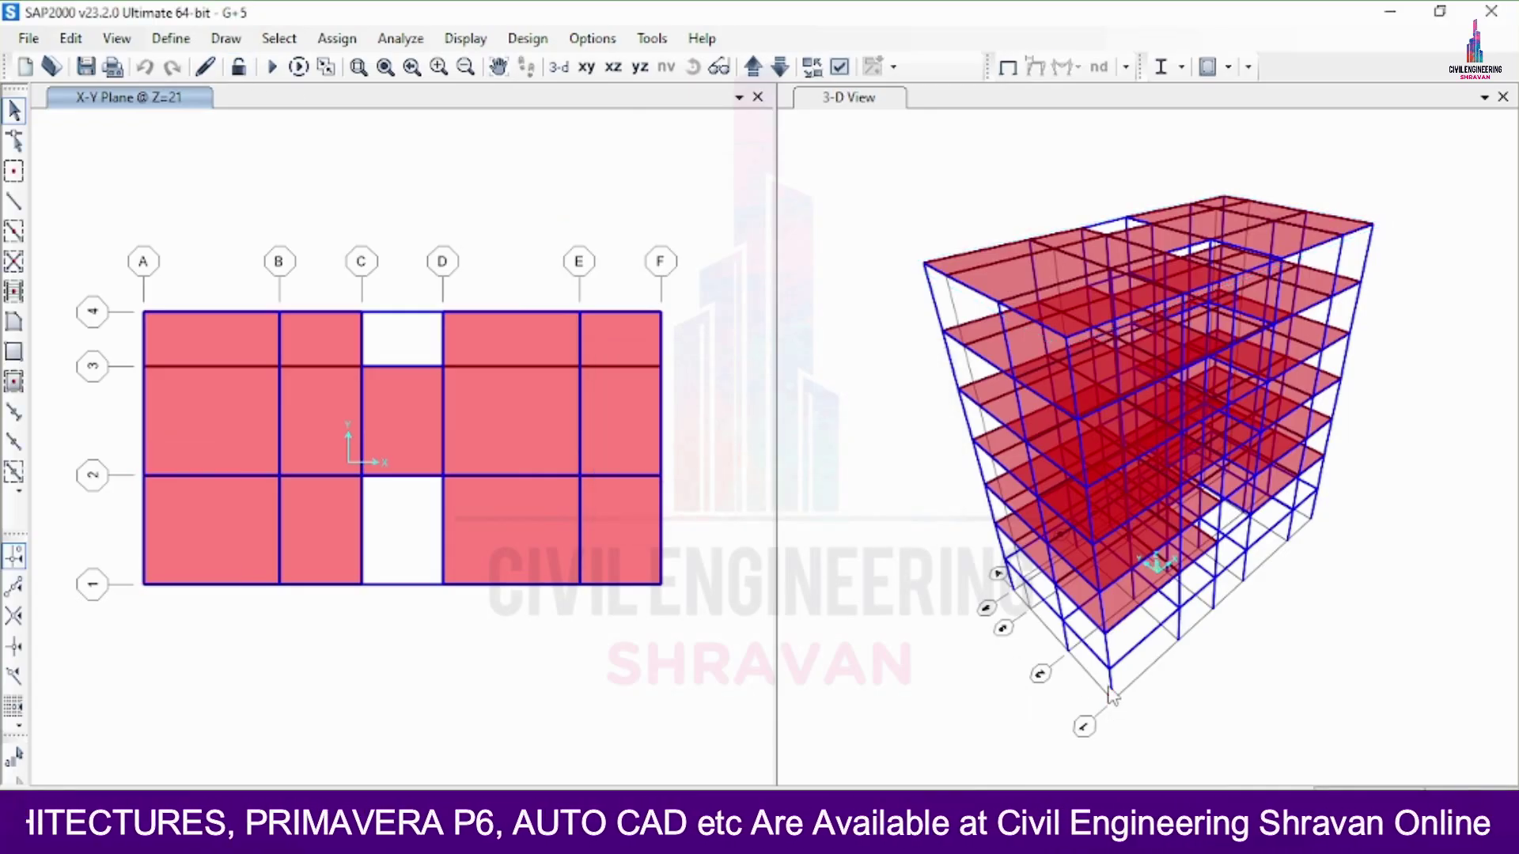
click(618, 200)
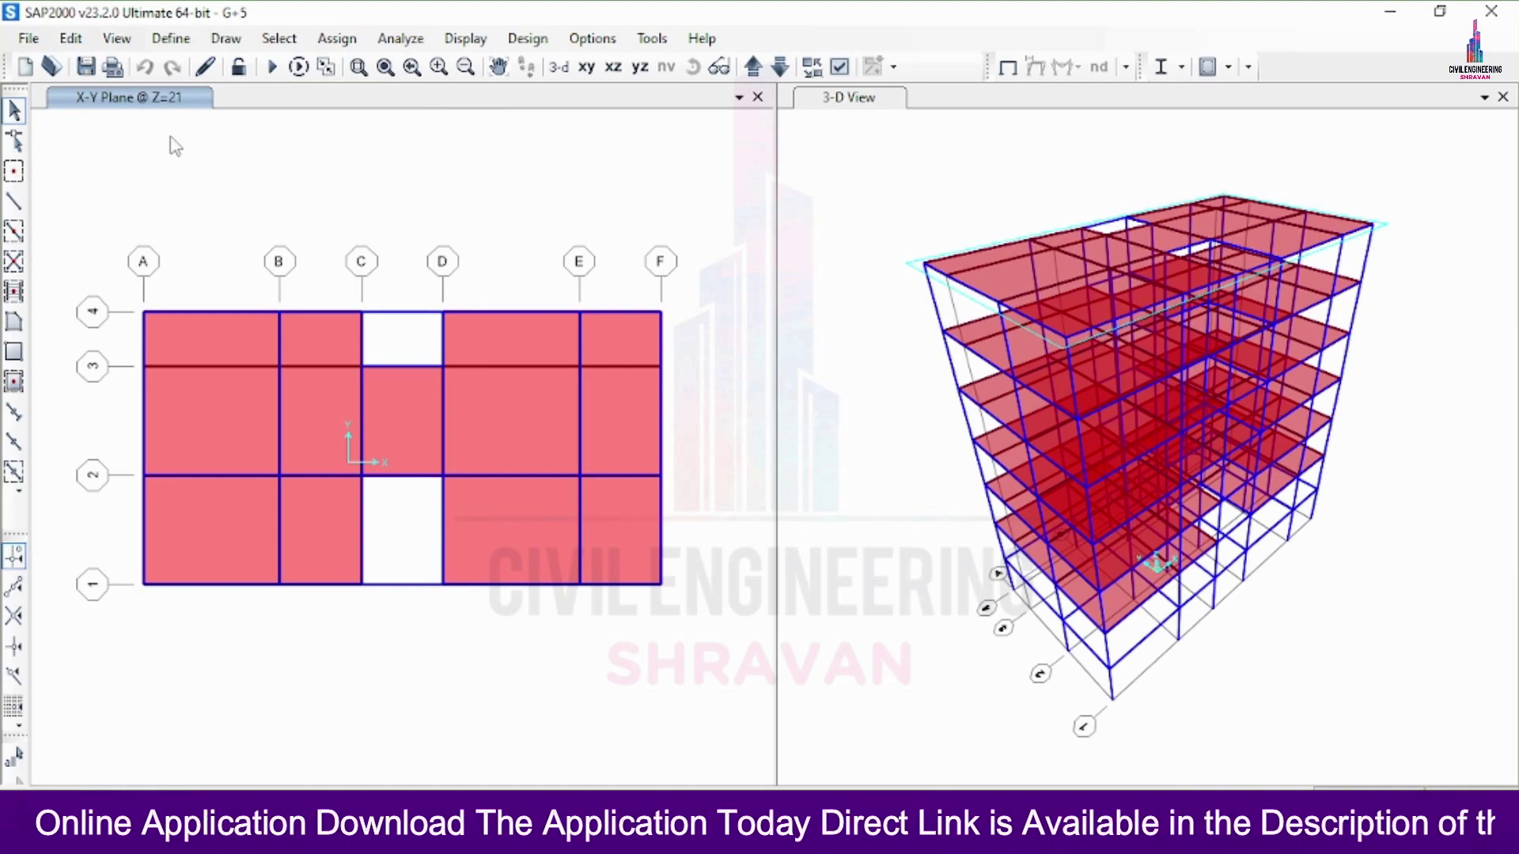
Step: Add a new Rubber Isolator link property and name it RBI
click(168, 46)
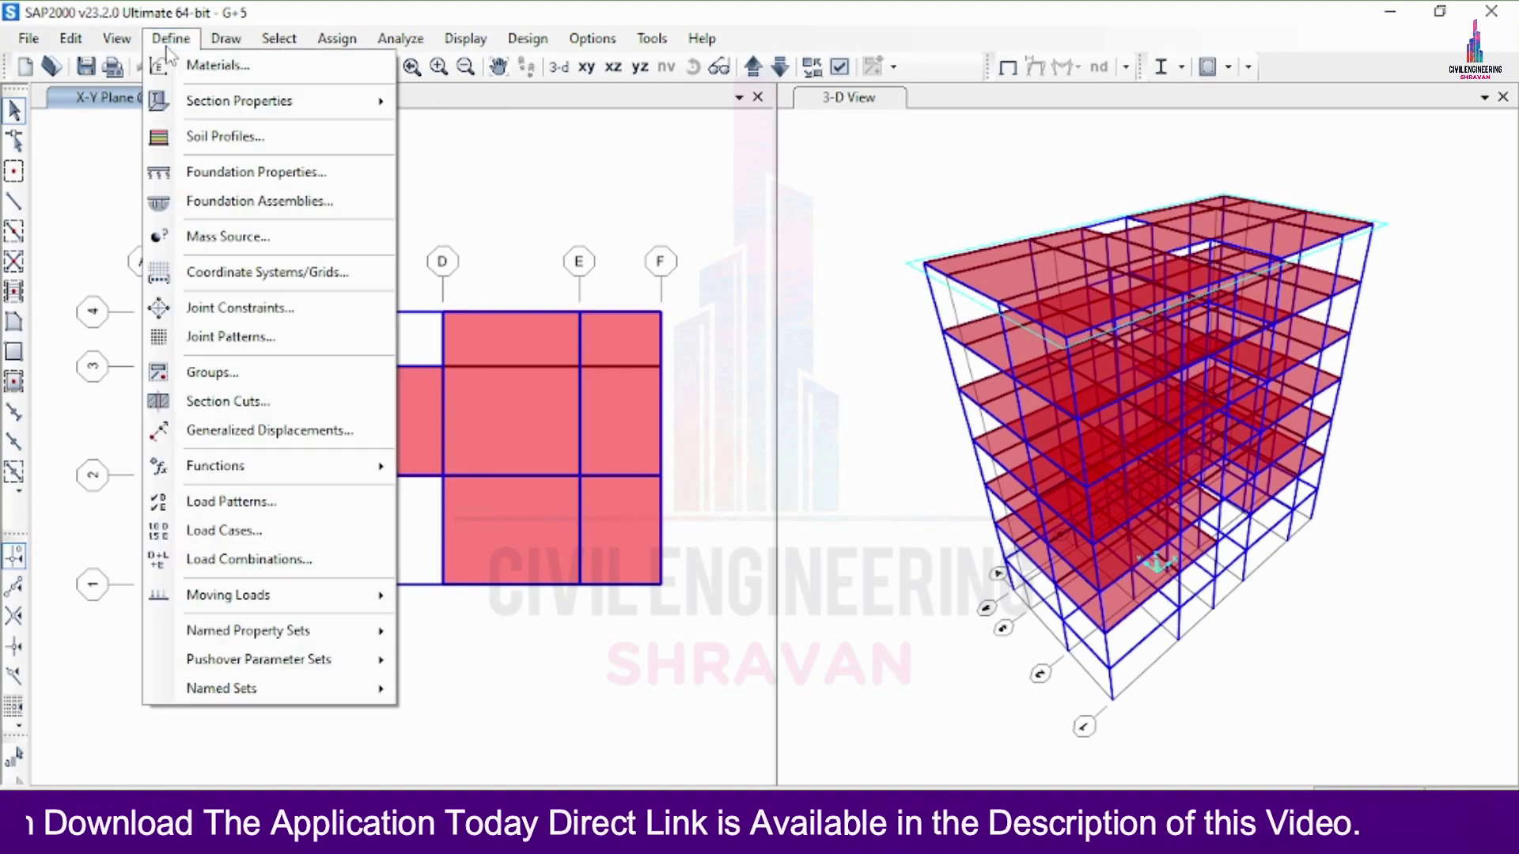
mouse_move(213, 106)
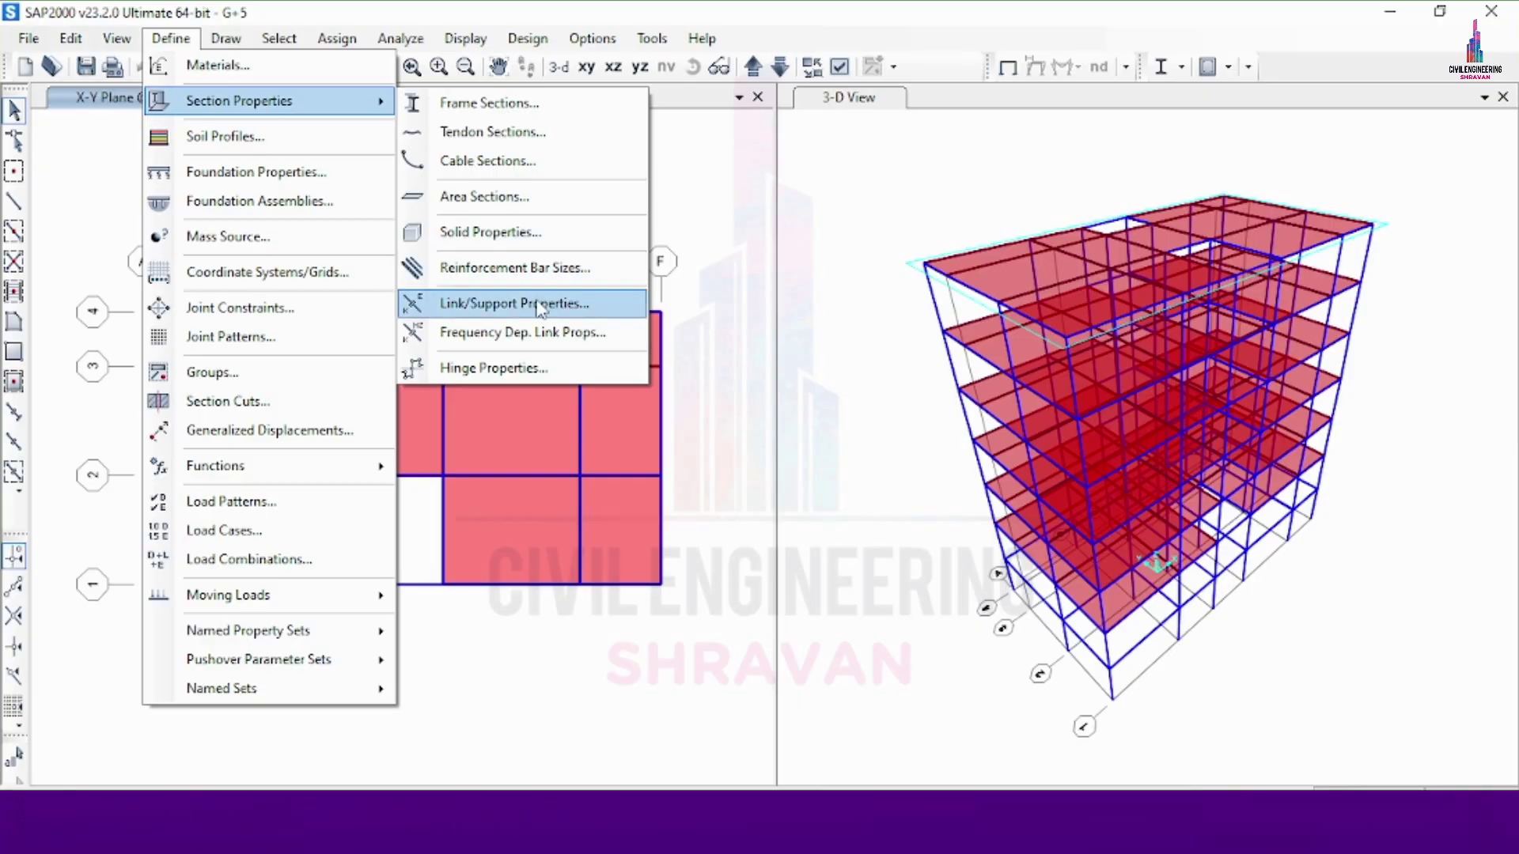
click(538, 305)
click(840, 370)
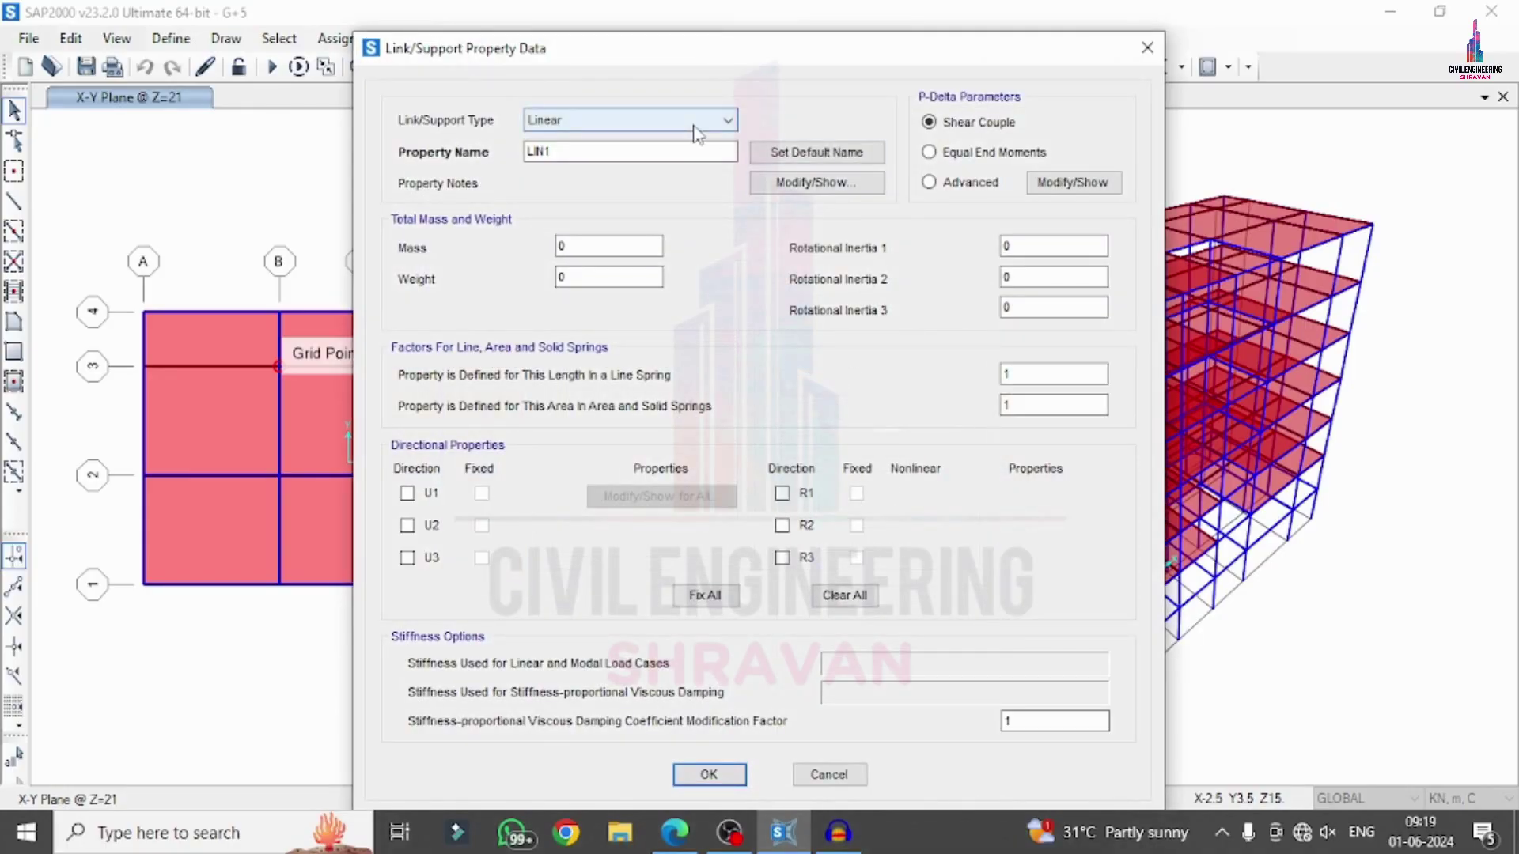
click(557, 123)
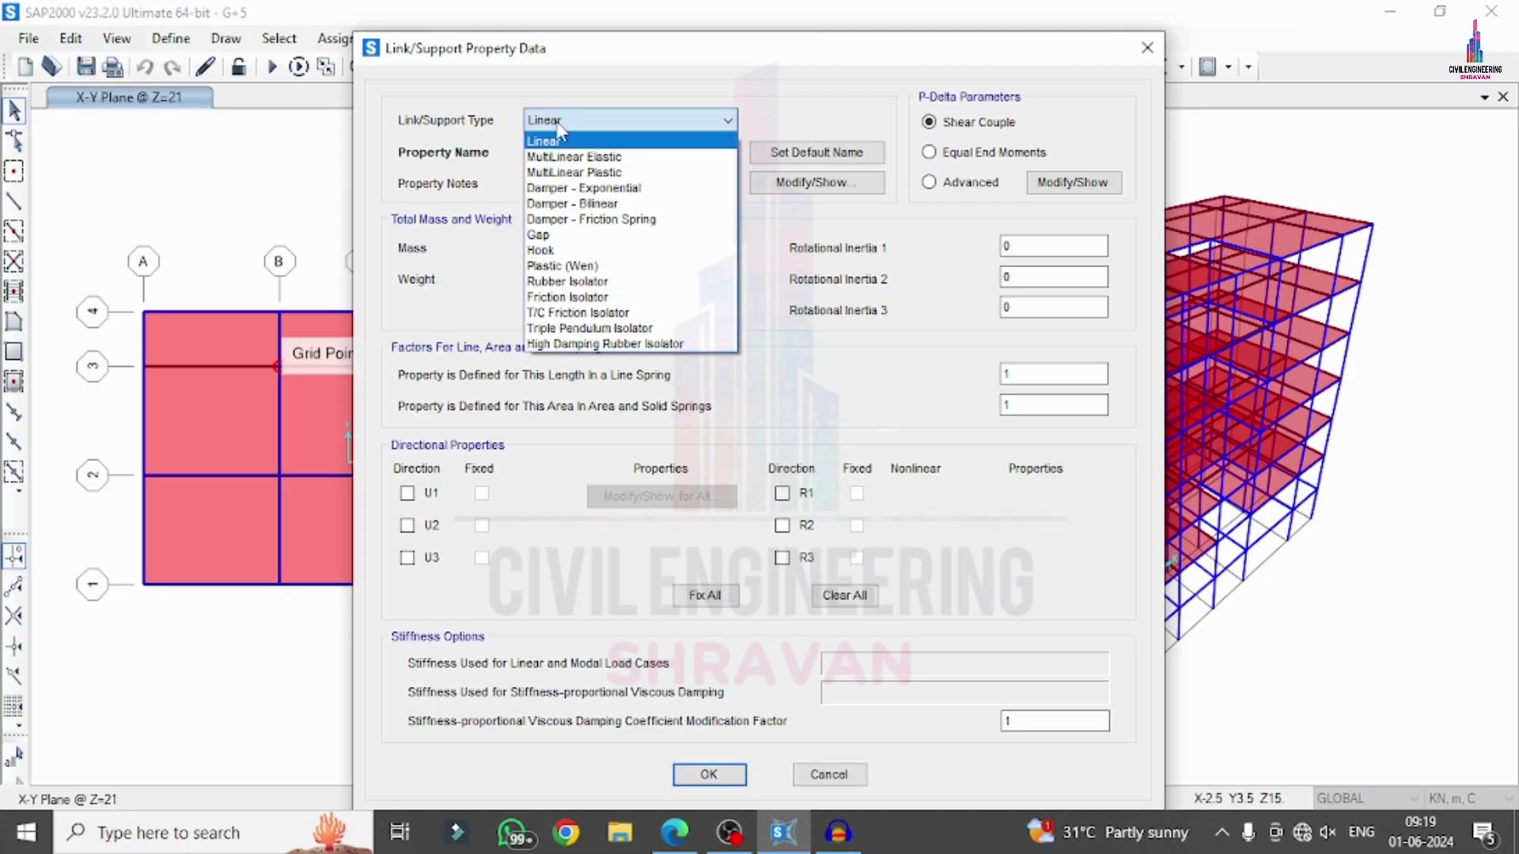
click(568, 282)
double_click(623, 152)
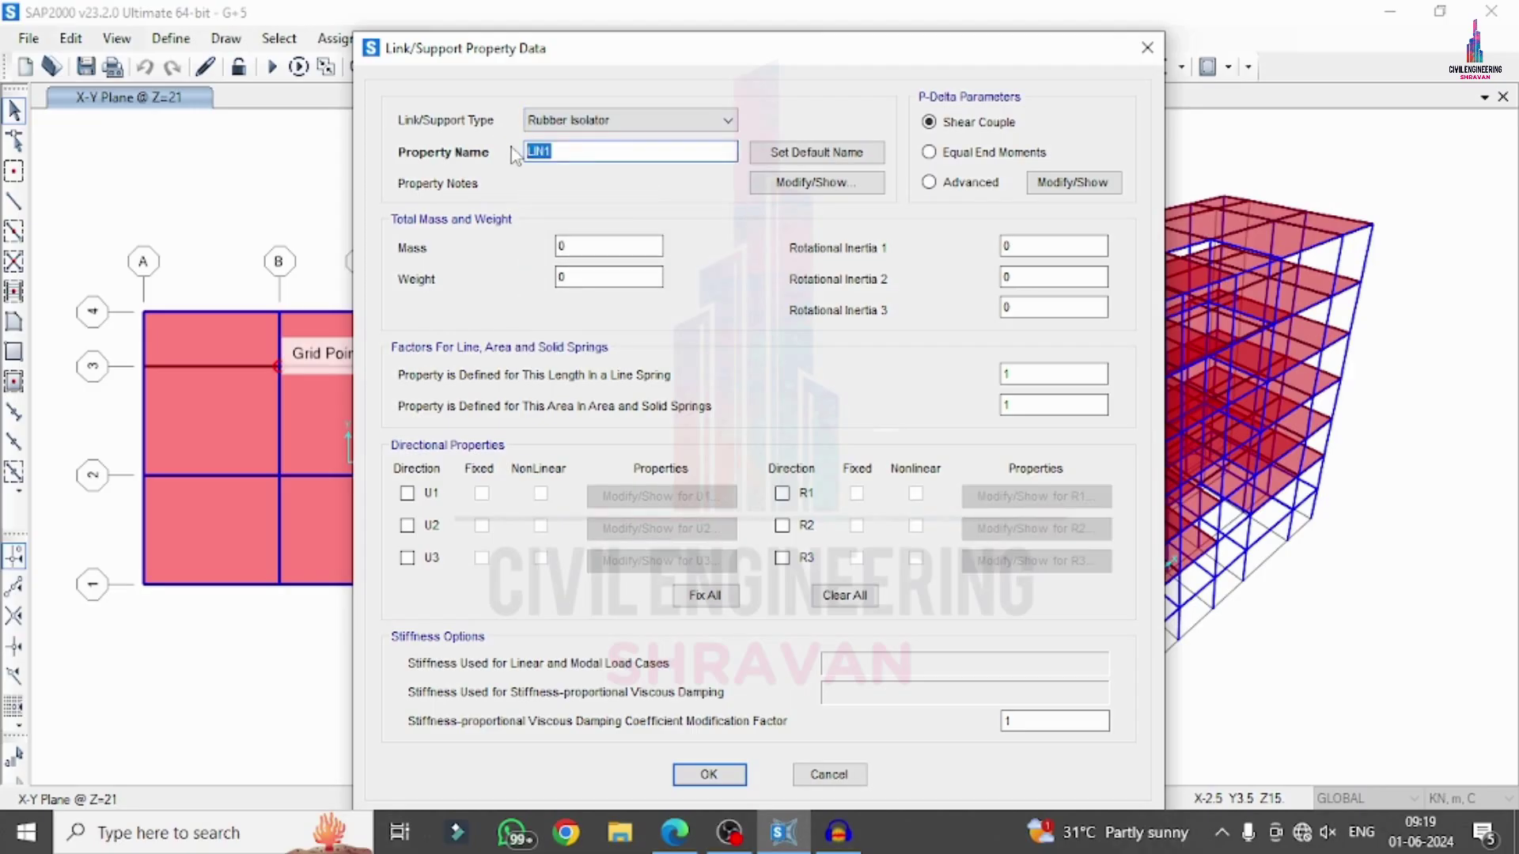
text(RBI)
click(689, 840)
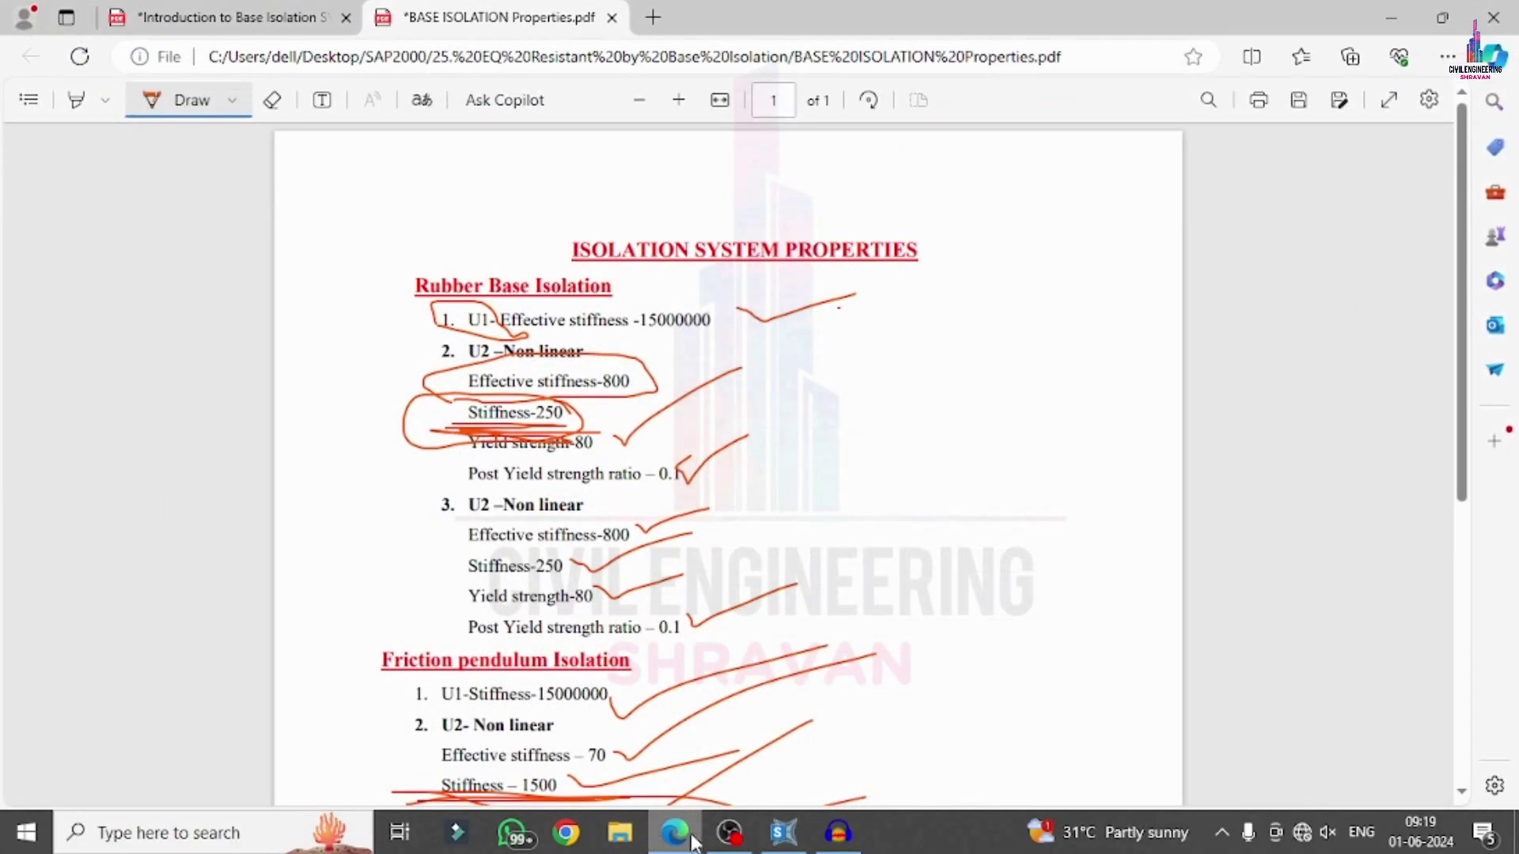
click(783, 832)
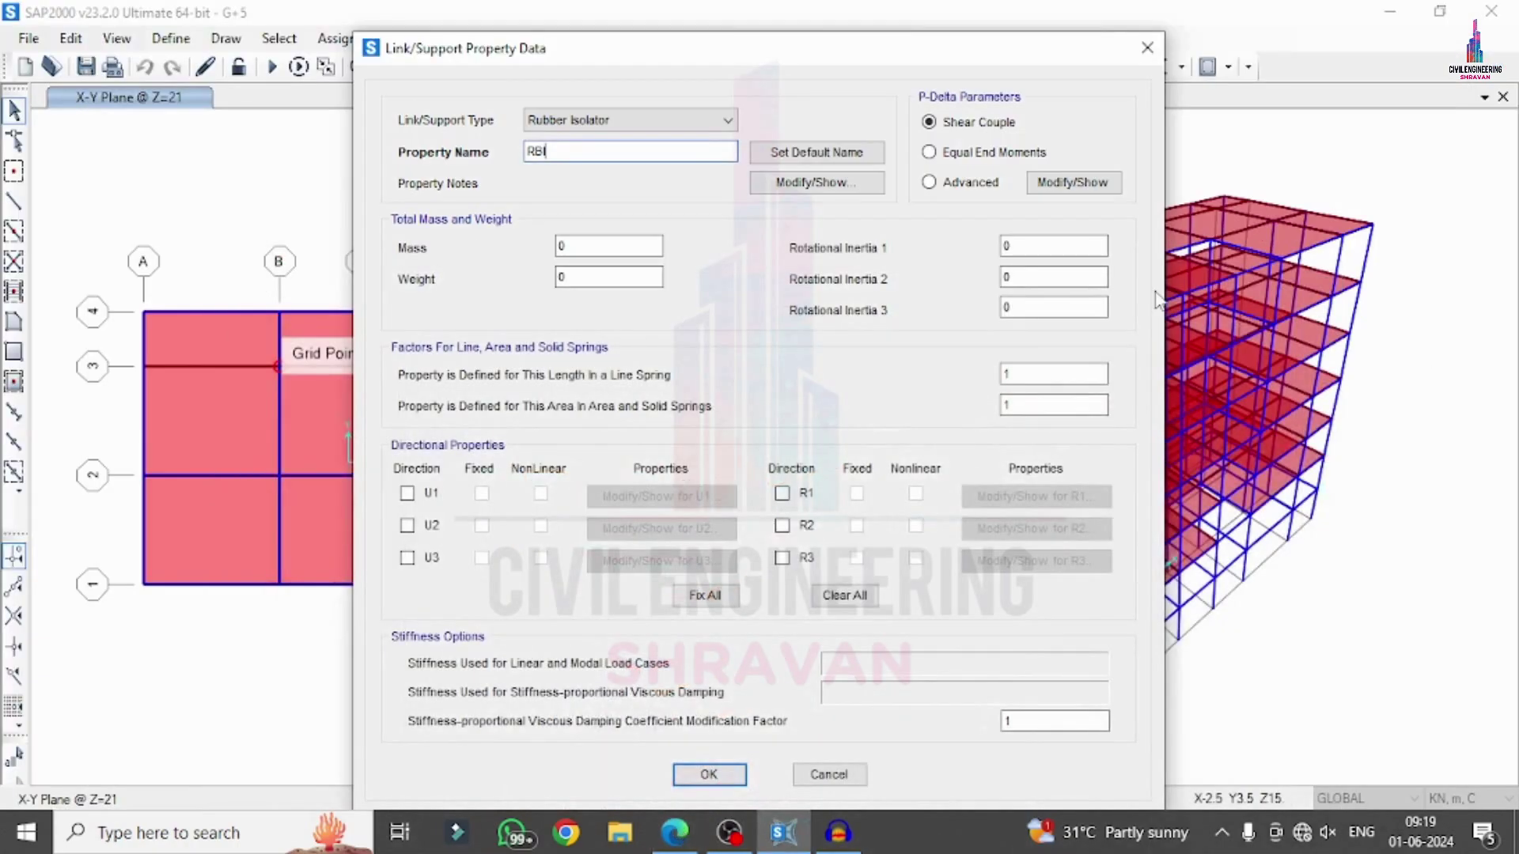
Step: Enable RBI's U1 direction with an effective stiffness of 15000000
click(407, 494)
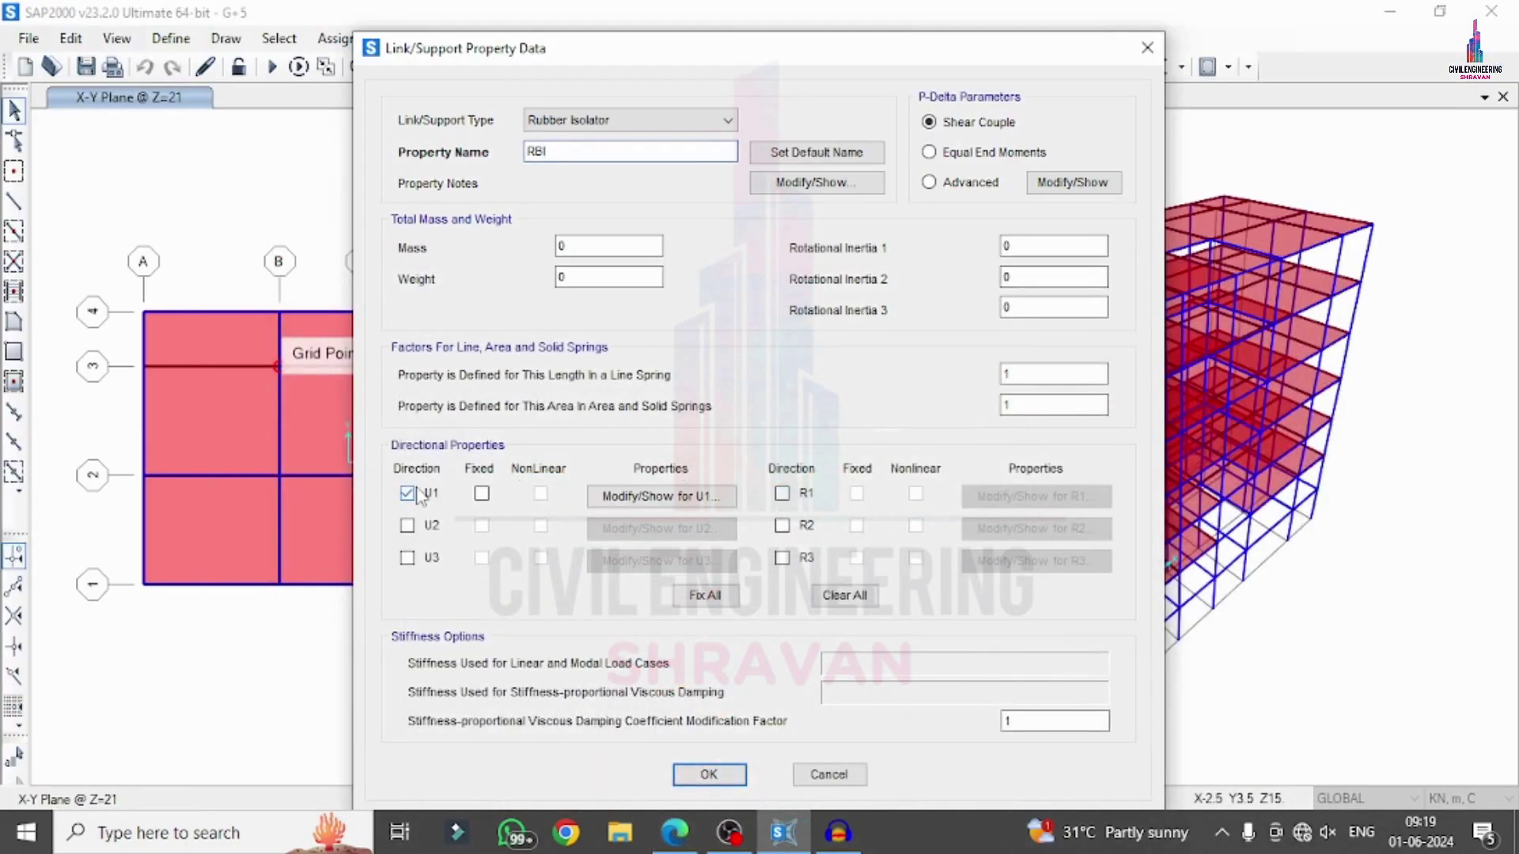
click(630, 497)
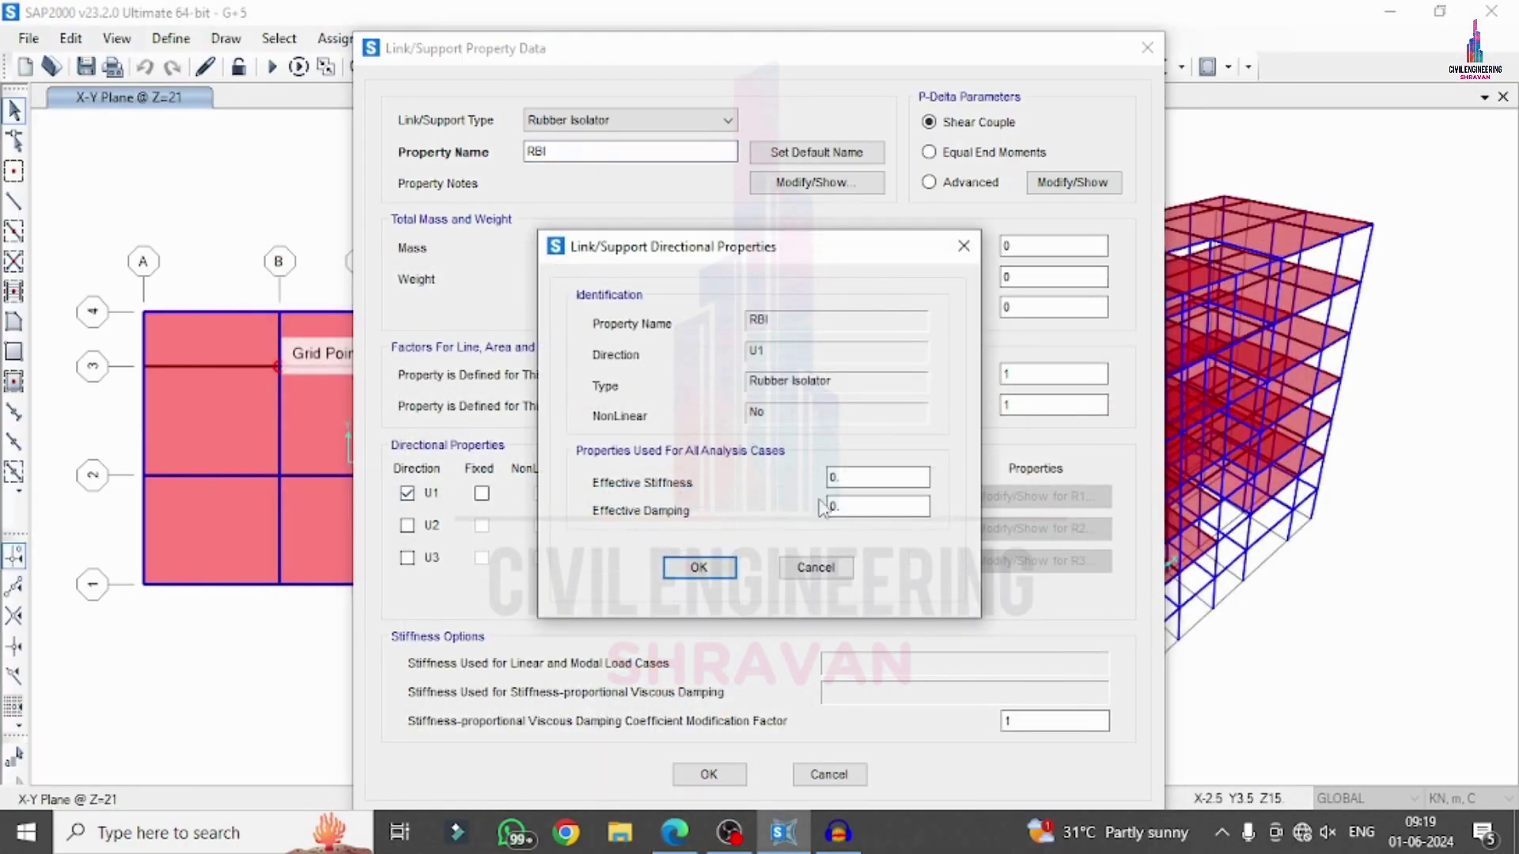
drag(850, 478, 829, 481)
text(15000000)
click(698, 568)
key(alt+Tab)
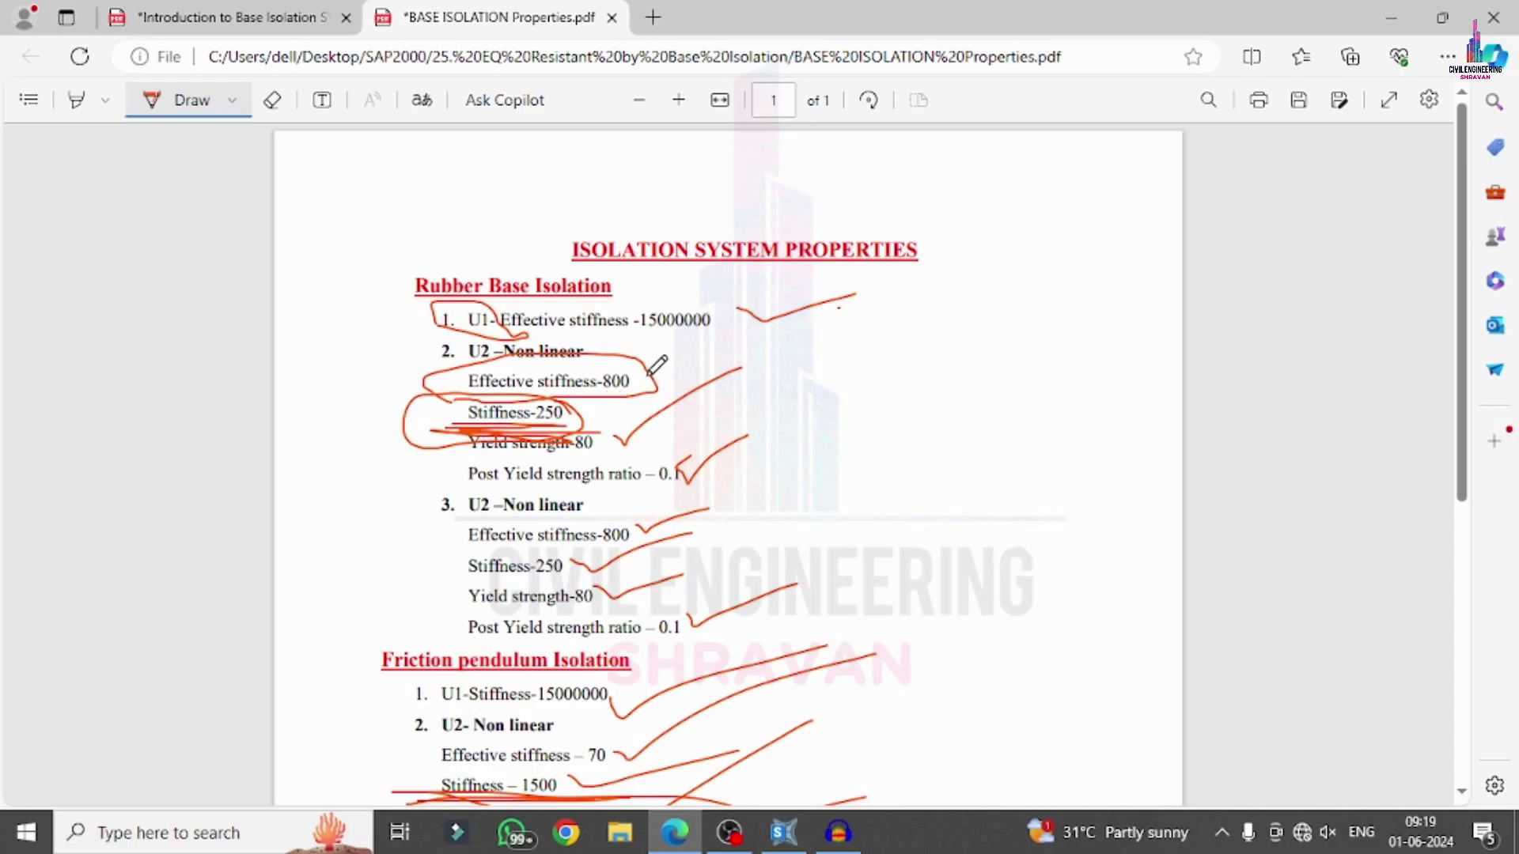
mouse_move(778, 837)
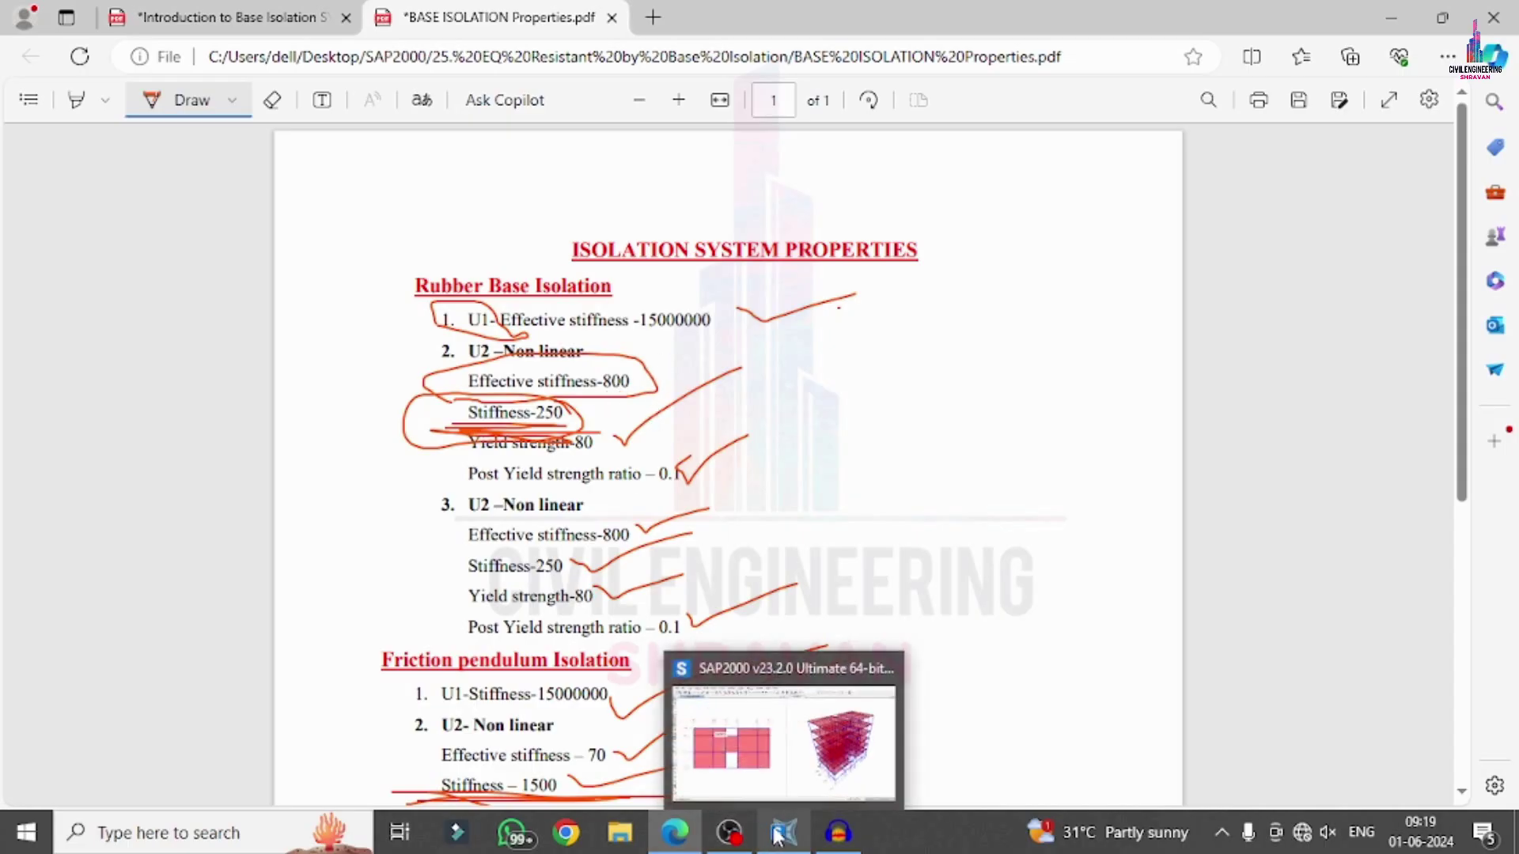
click(777, 837)
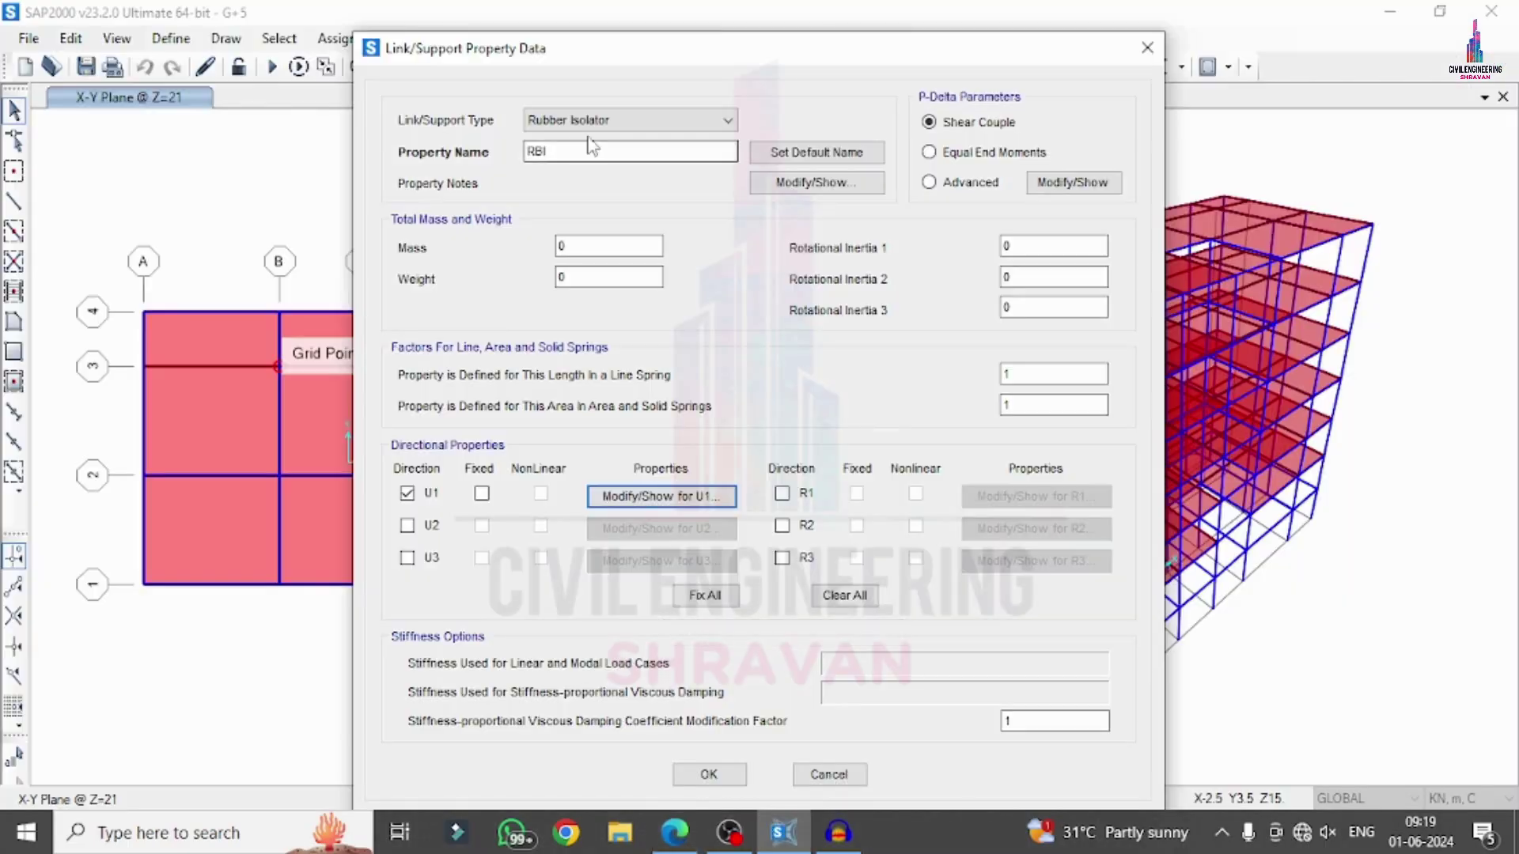
Step: Make RBI's U2 direction nonlinear with the PDF's stiffness and yield strength values
click(406, 525)
click(540, 525)
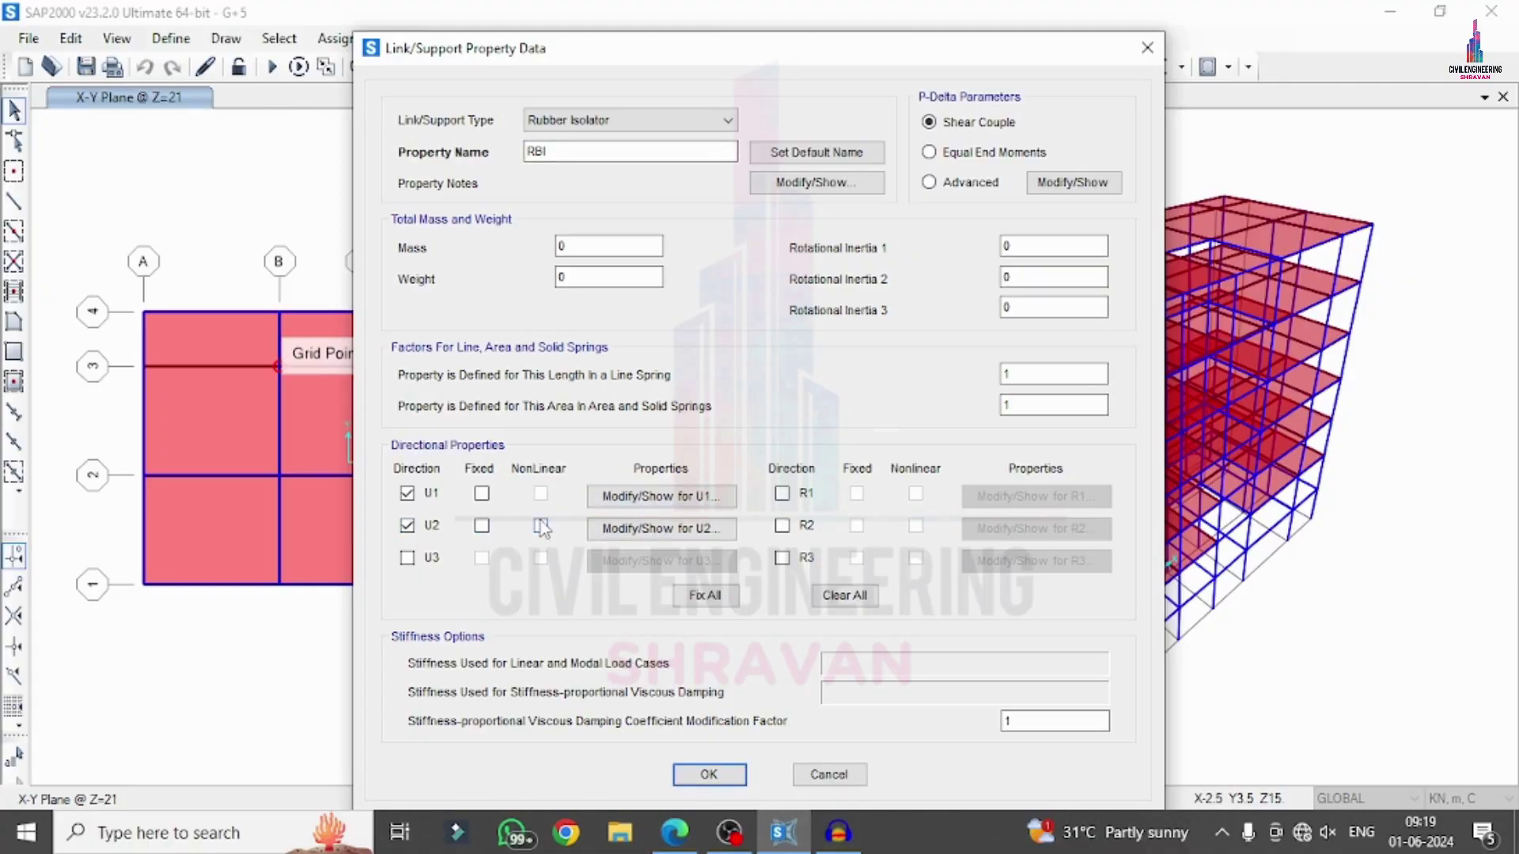
click(661, 527)
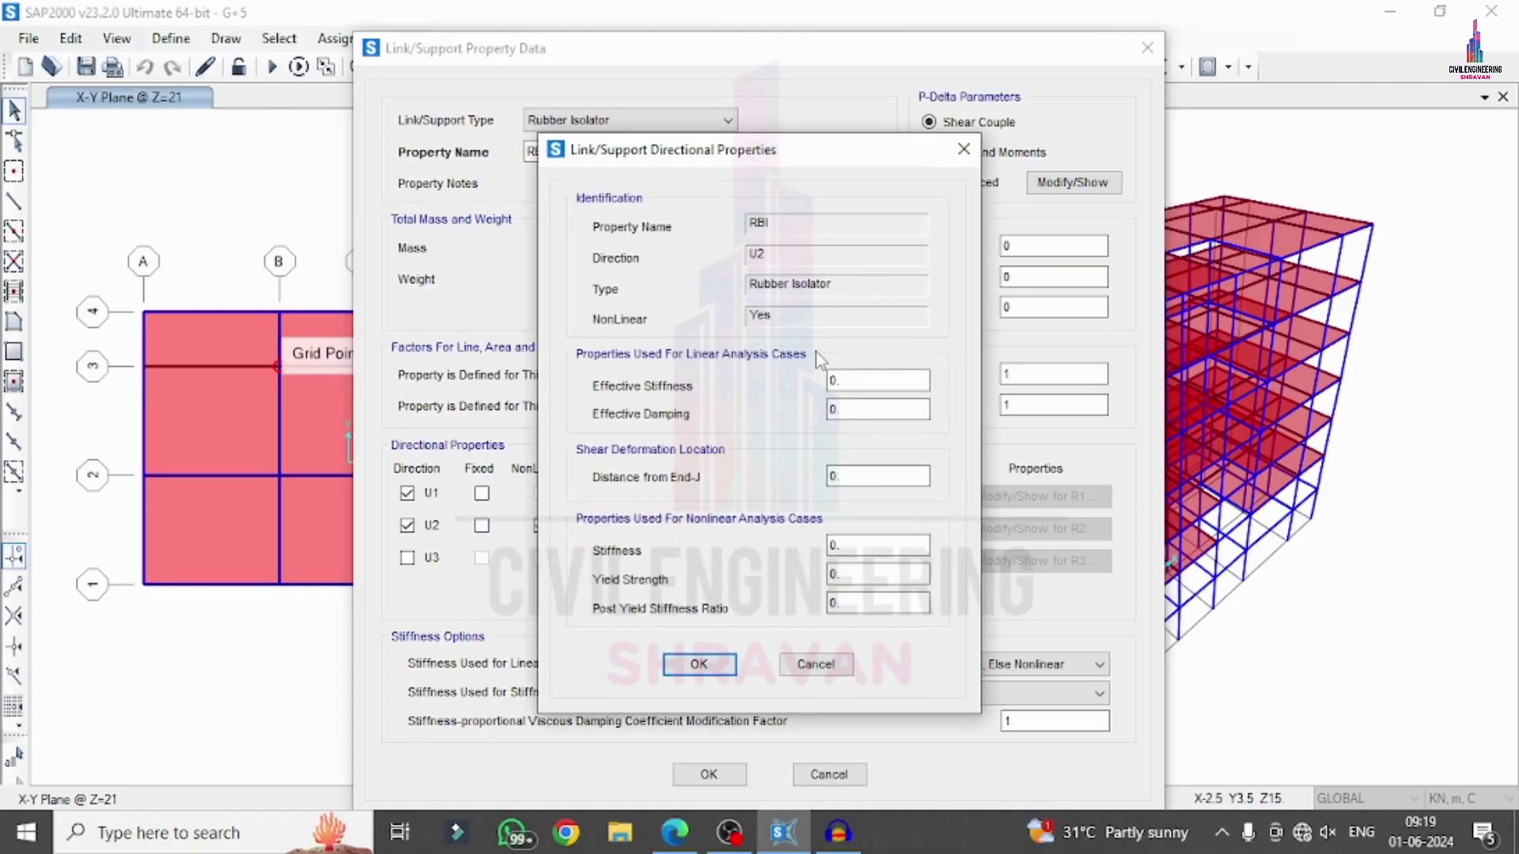
double_click(845, 378)
click(878, 545)
click(674, 833)
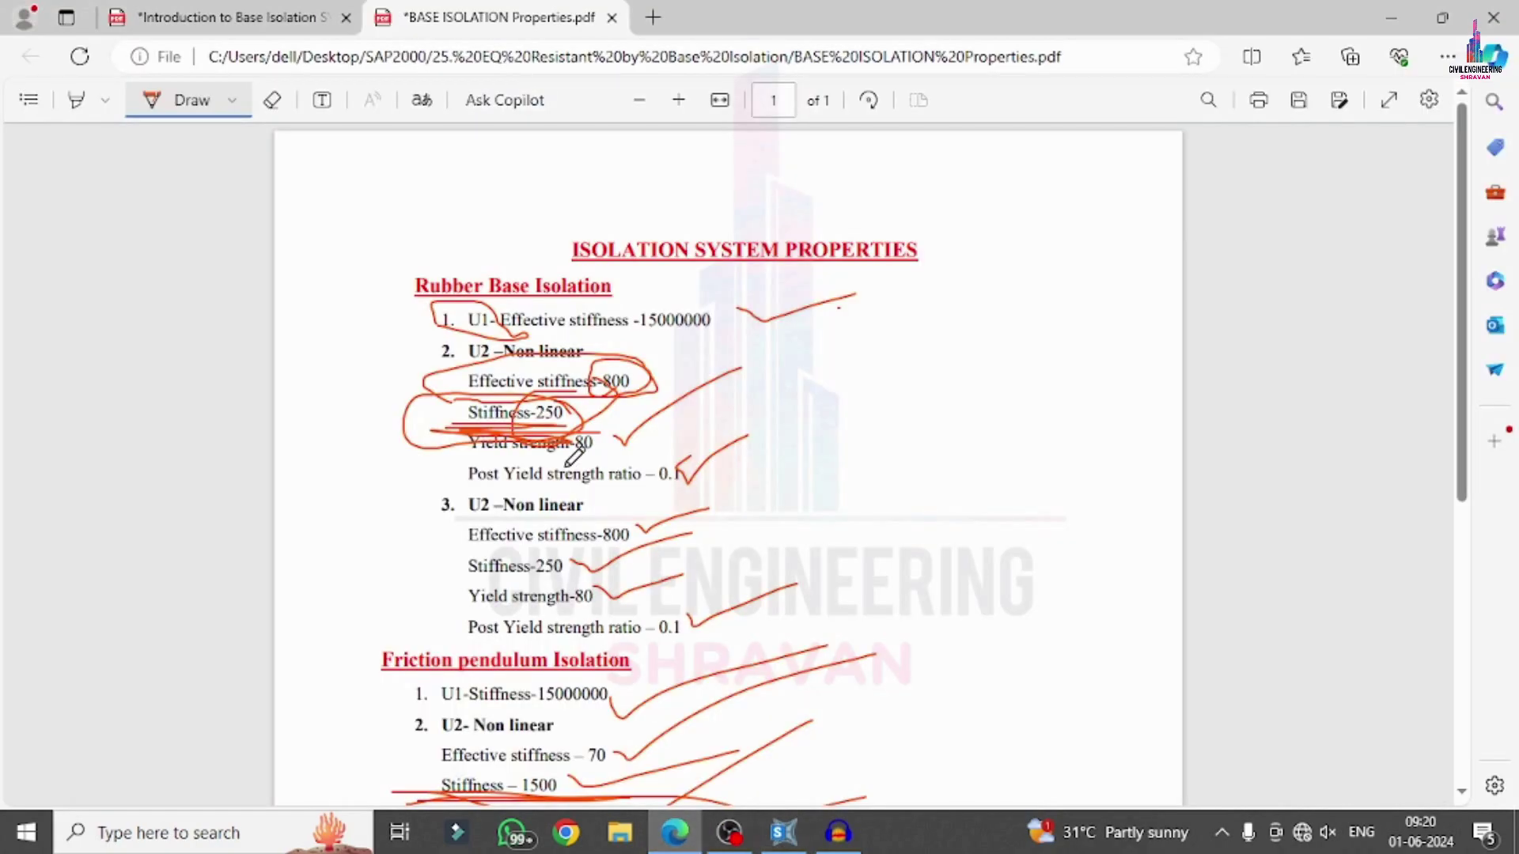
click(784, 832)
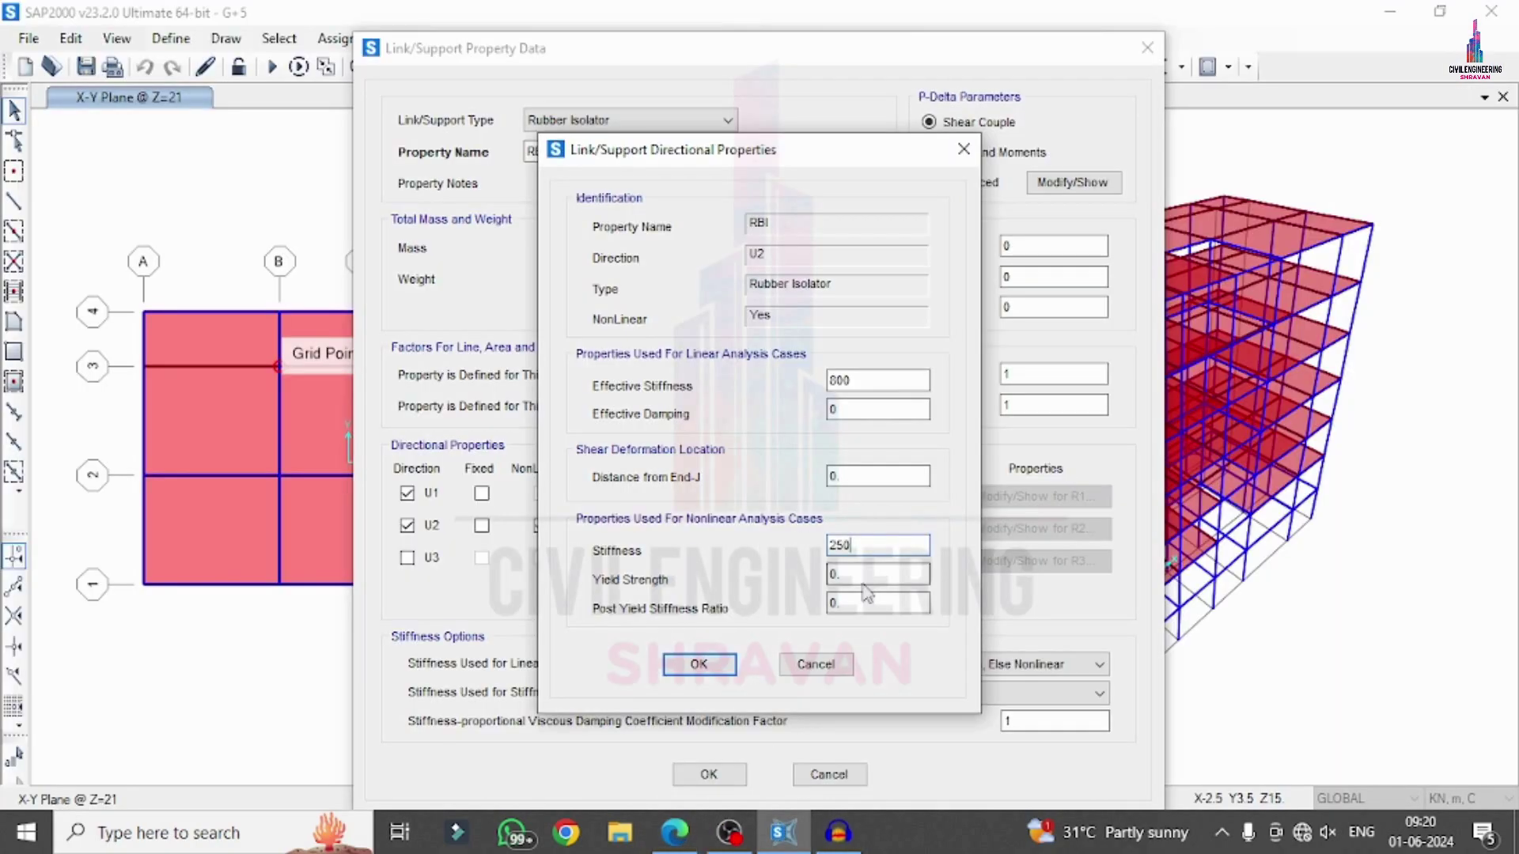
drag(862, 576, 732, 585)
click(670, 662)
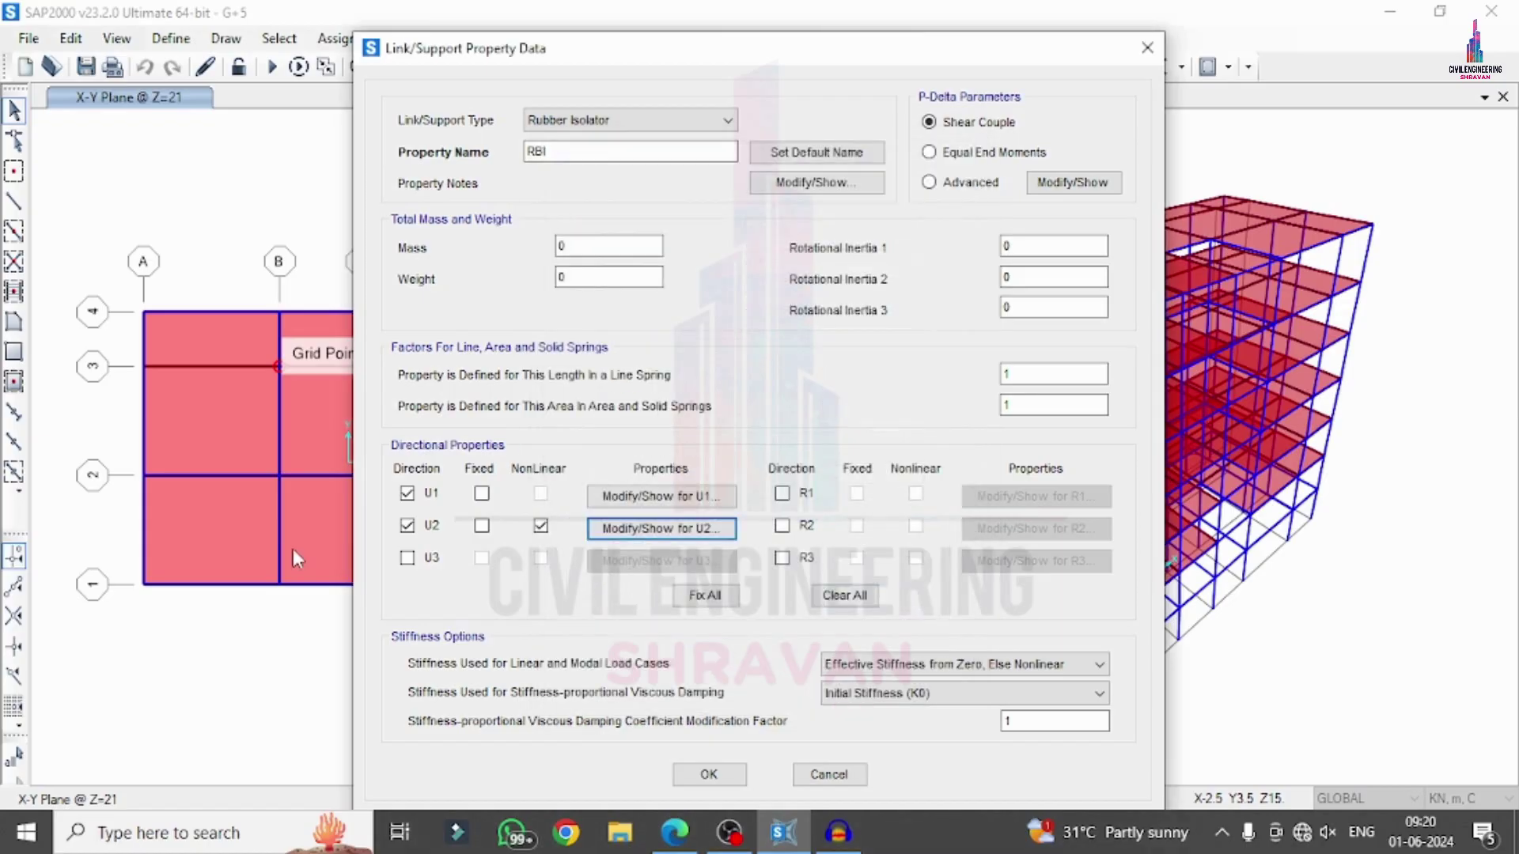
Step: Make U3 nonlinear with effective stiffness 800, stiffness 250, yield 80, ratio 0.1, and save RBI
click(406, 557)
click(540, 558)
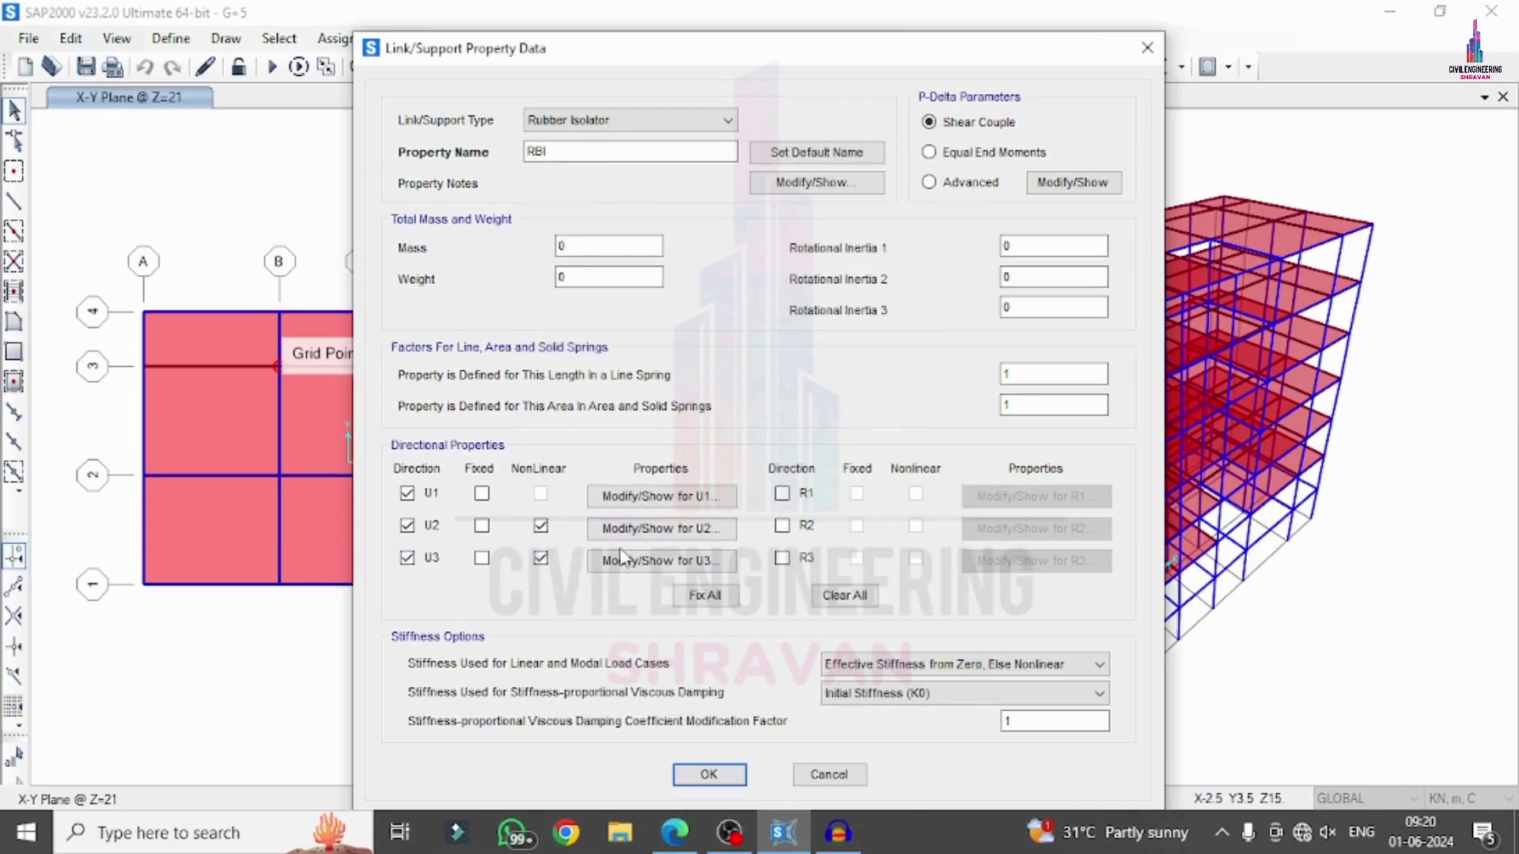
click(632, 562)
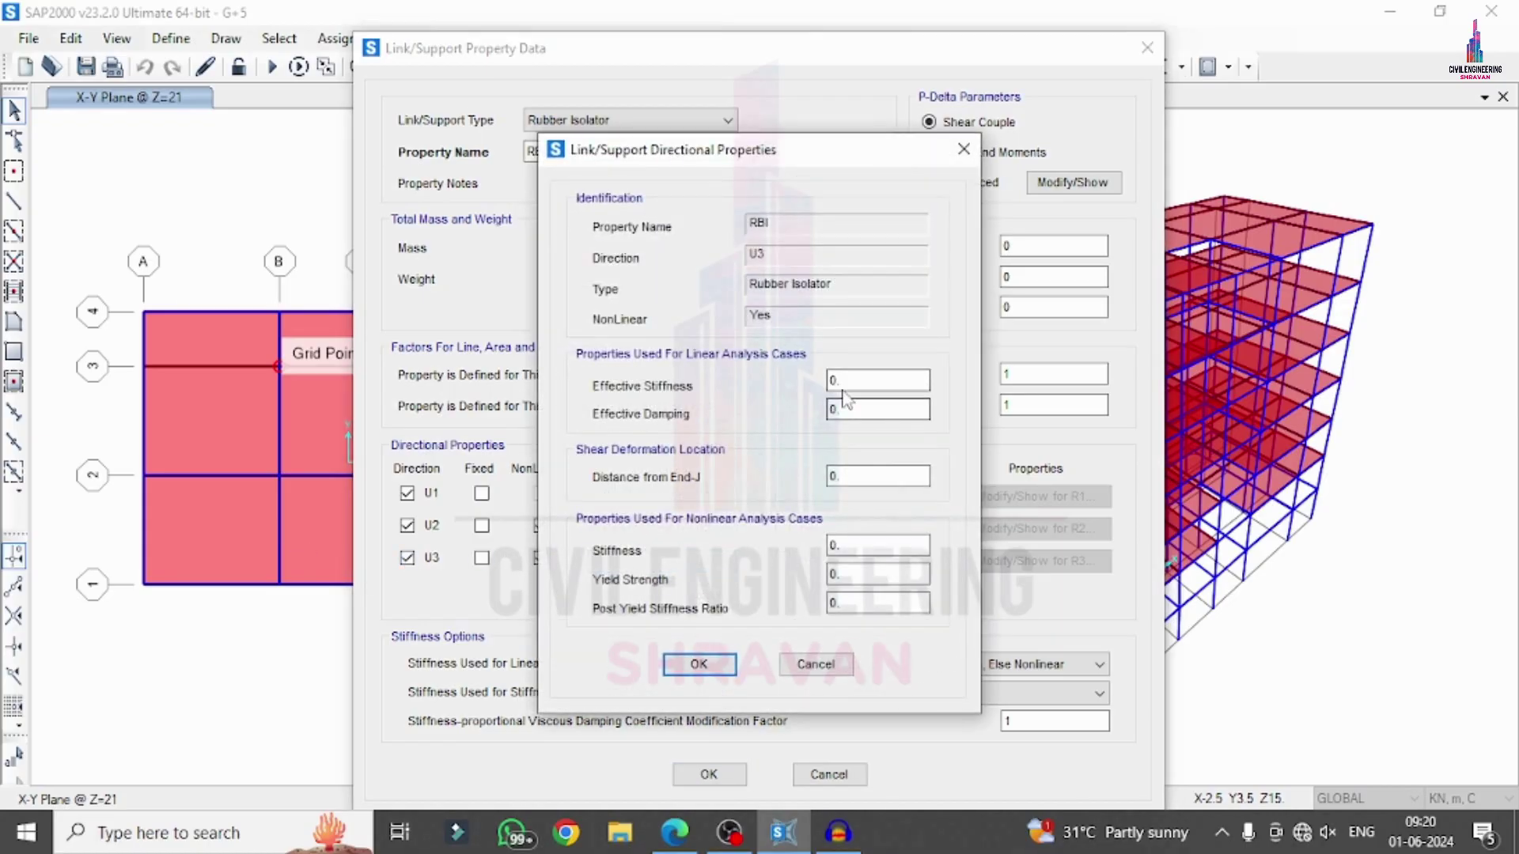
text(800)
key(Tab)
key(Tab)
key(Tab)
click(705, 669)
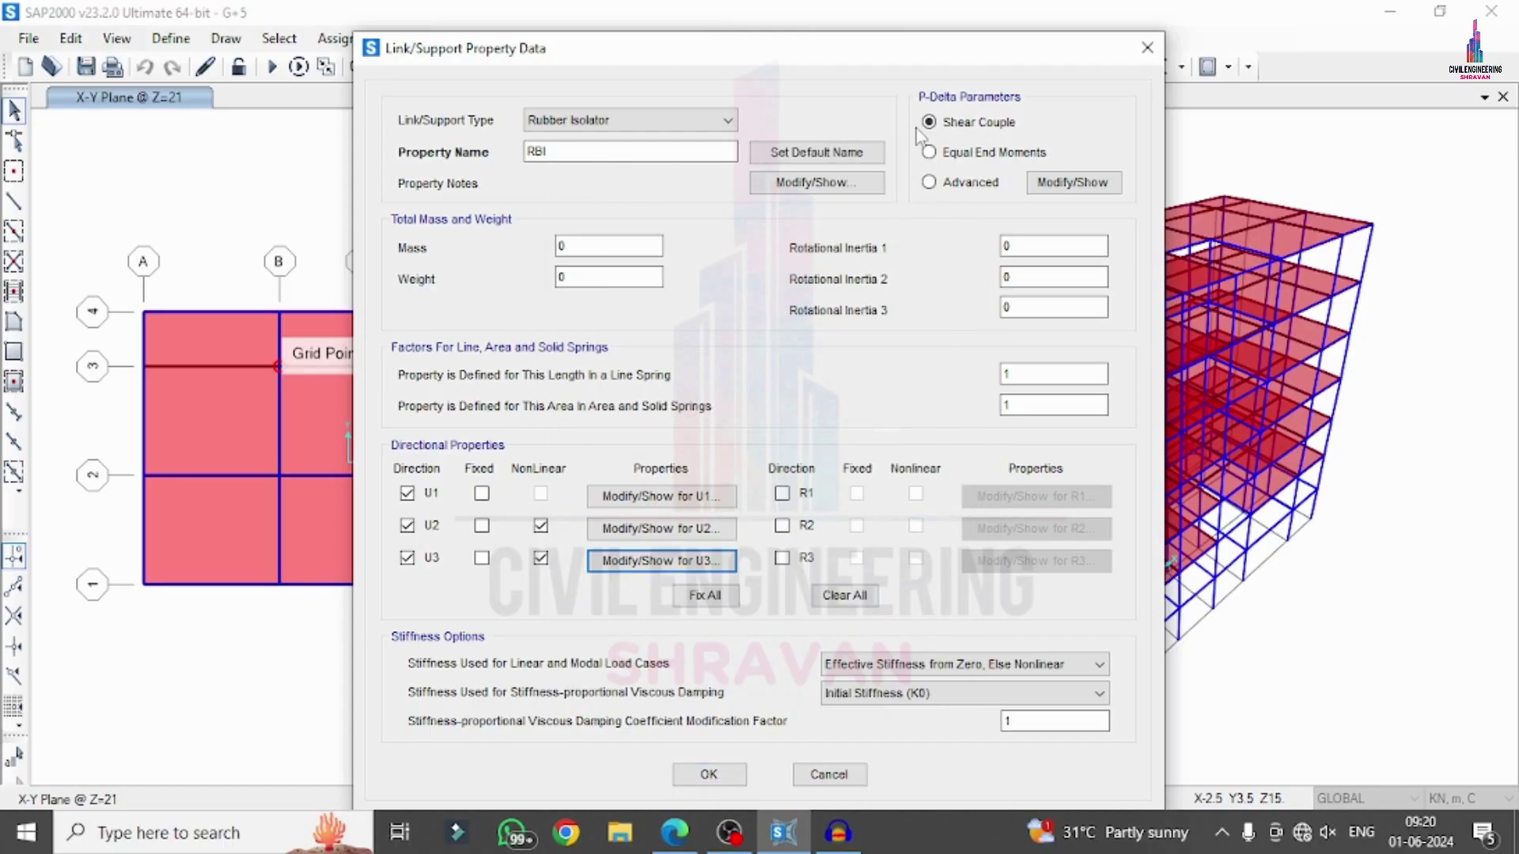
click(704, 771)
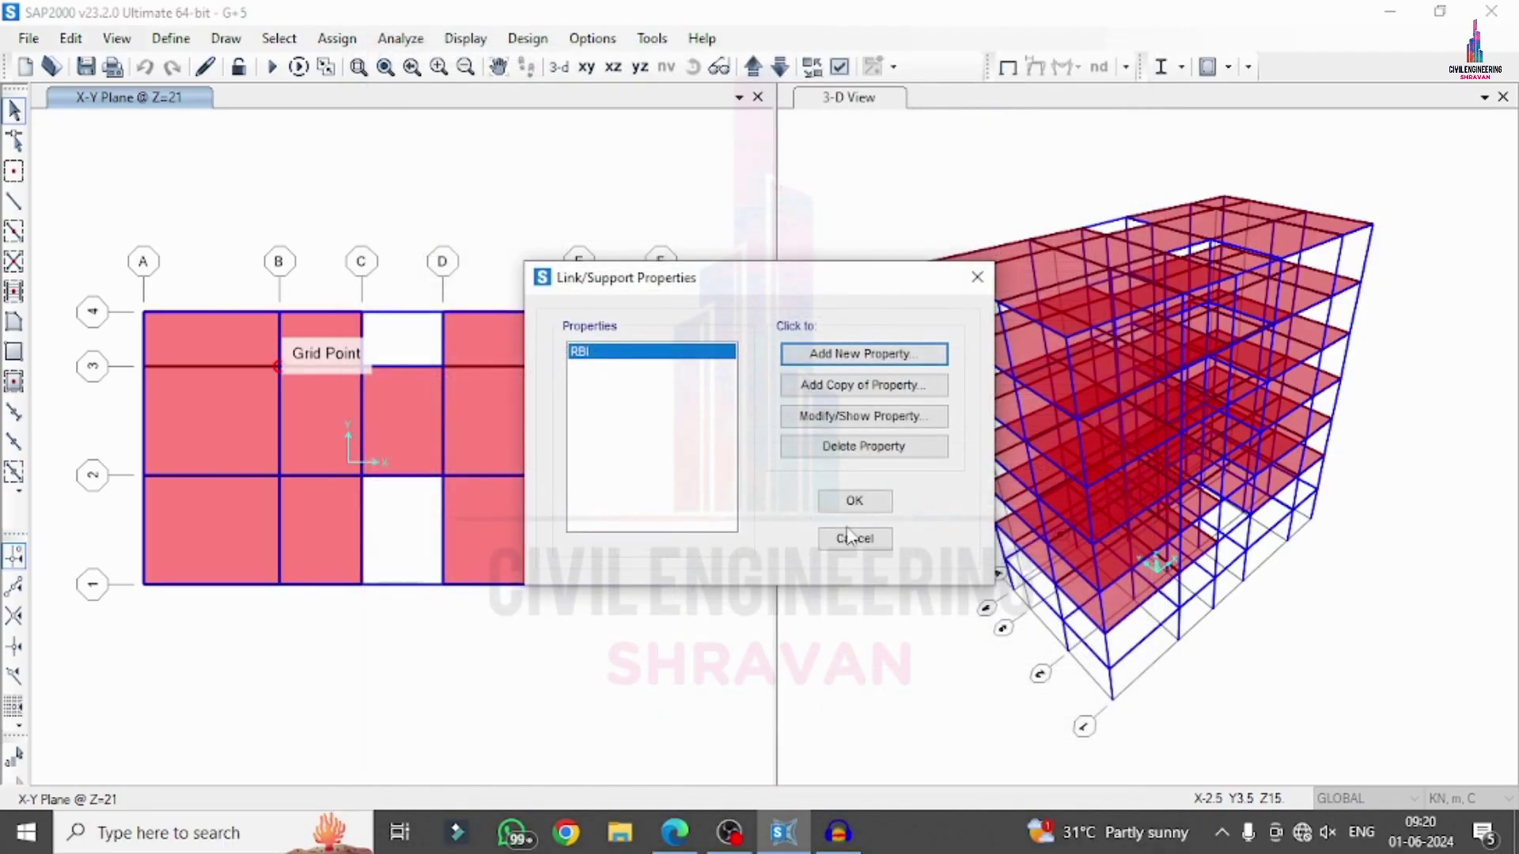
Step: Close the link properties and turn the Z=0 plan view into the X-Z elevation at Y = -4.5
click(851, 501)
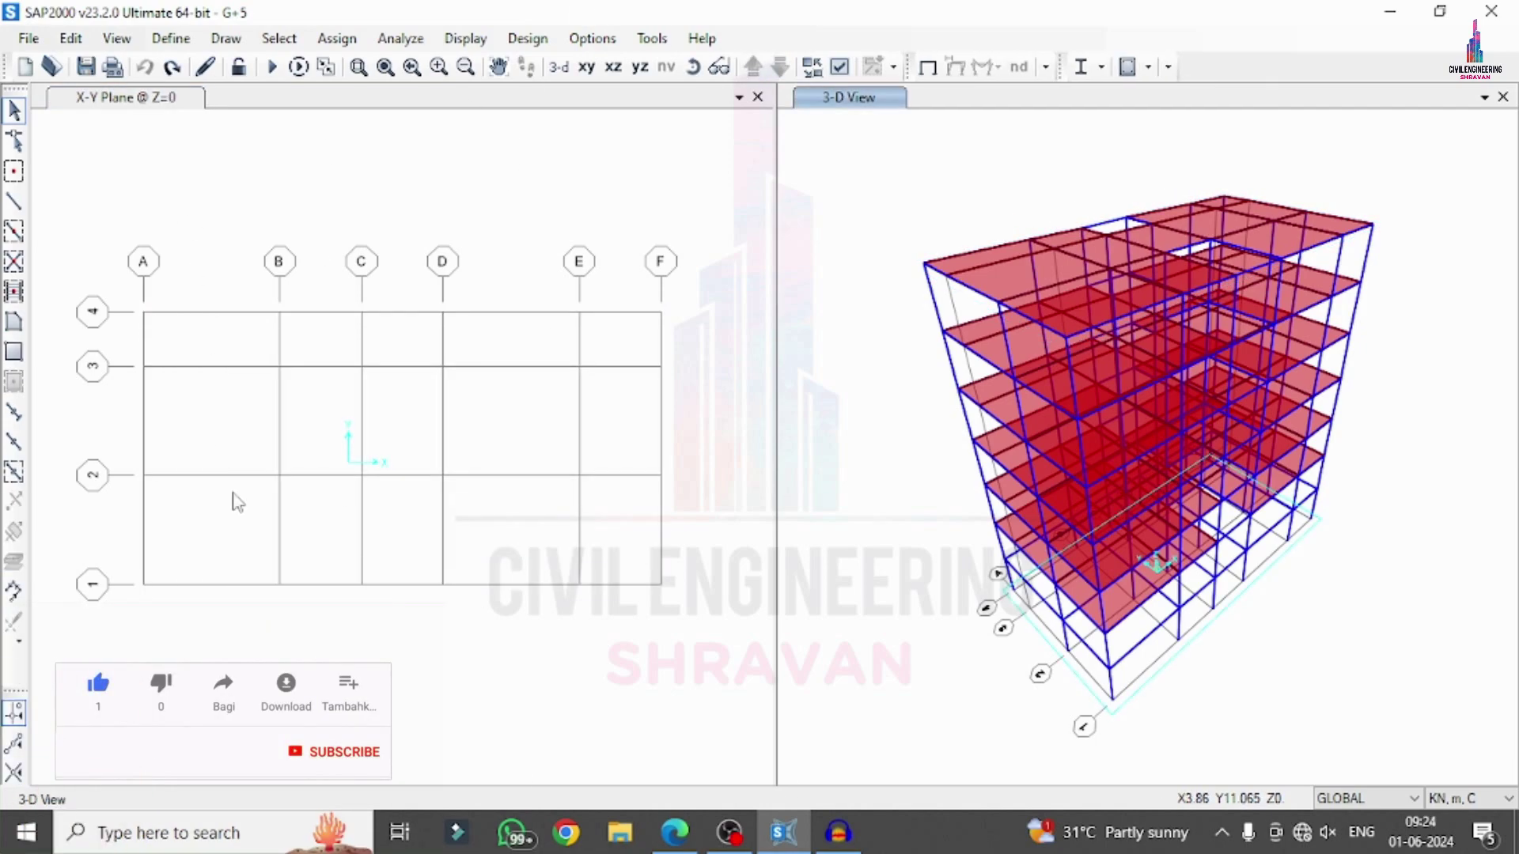
click(426, 148)
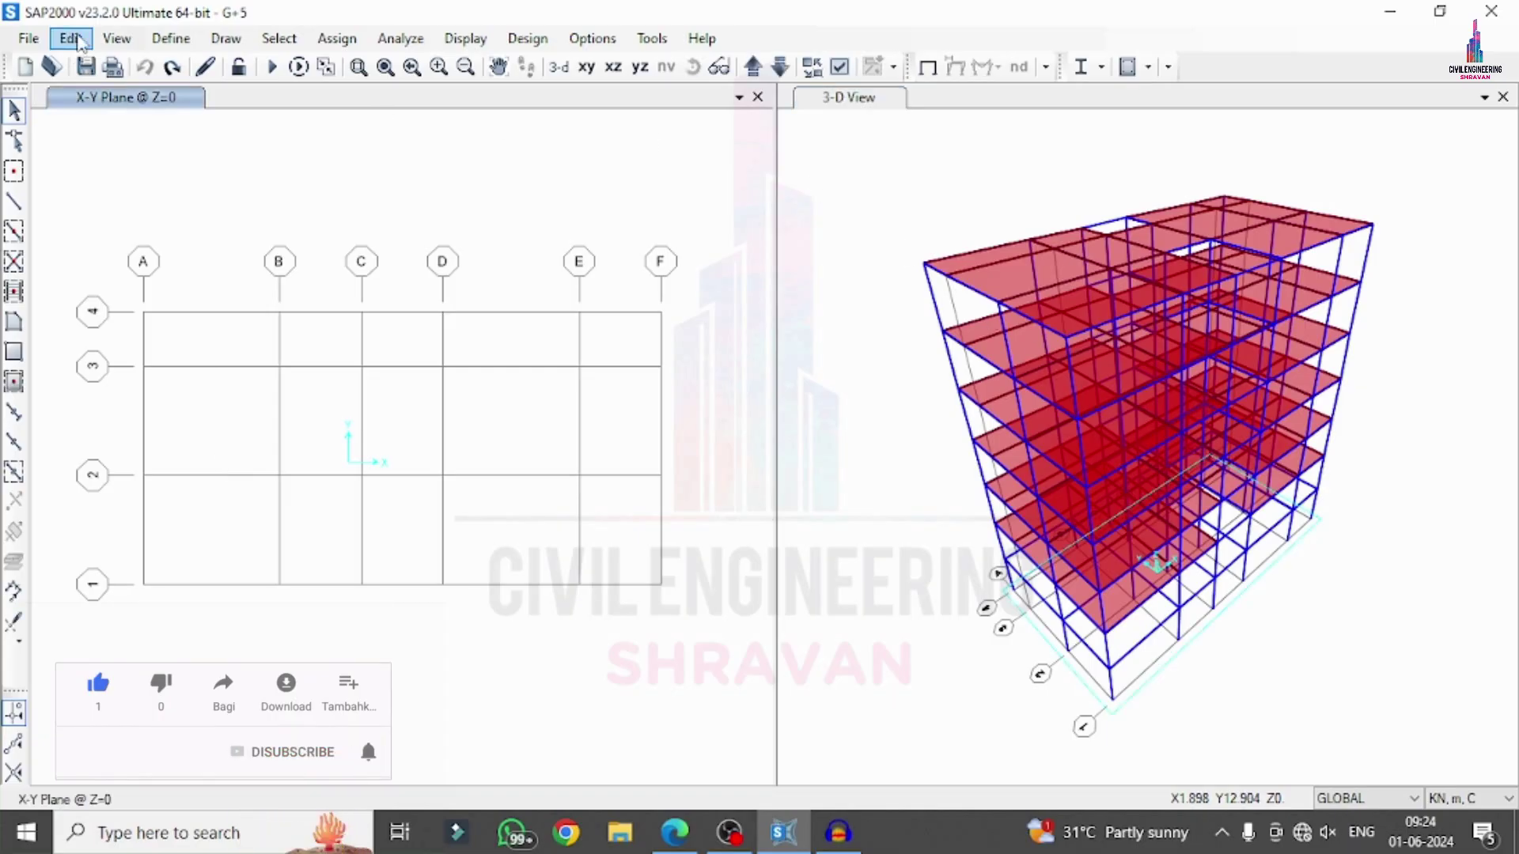
click(117, 38)
click(134, 92)
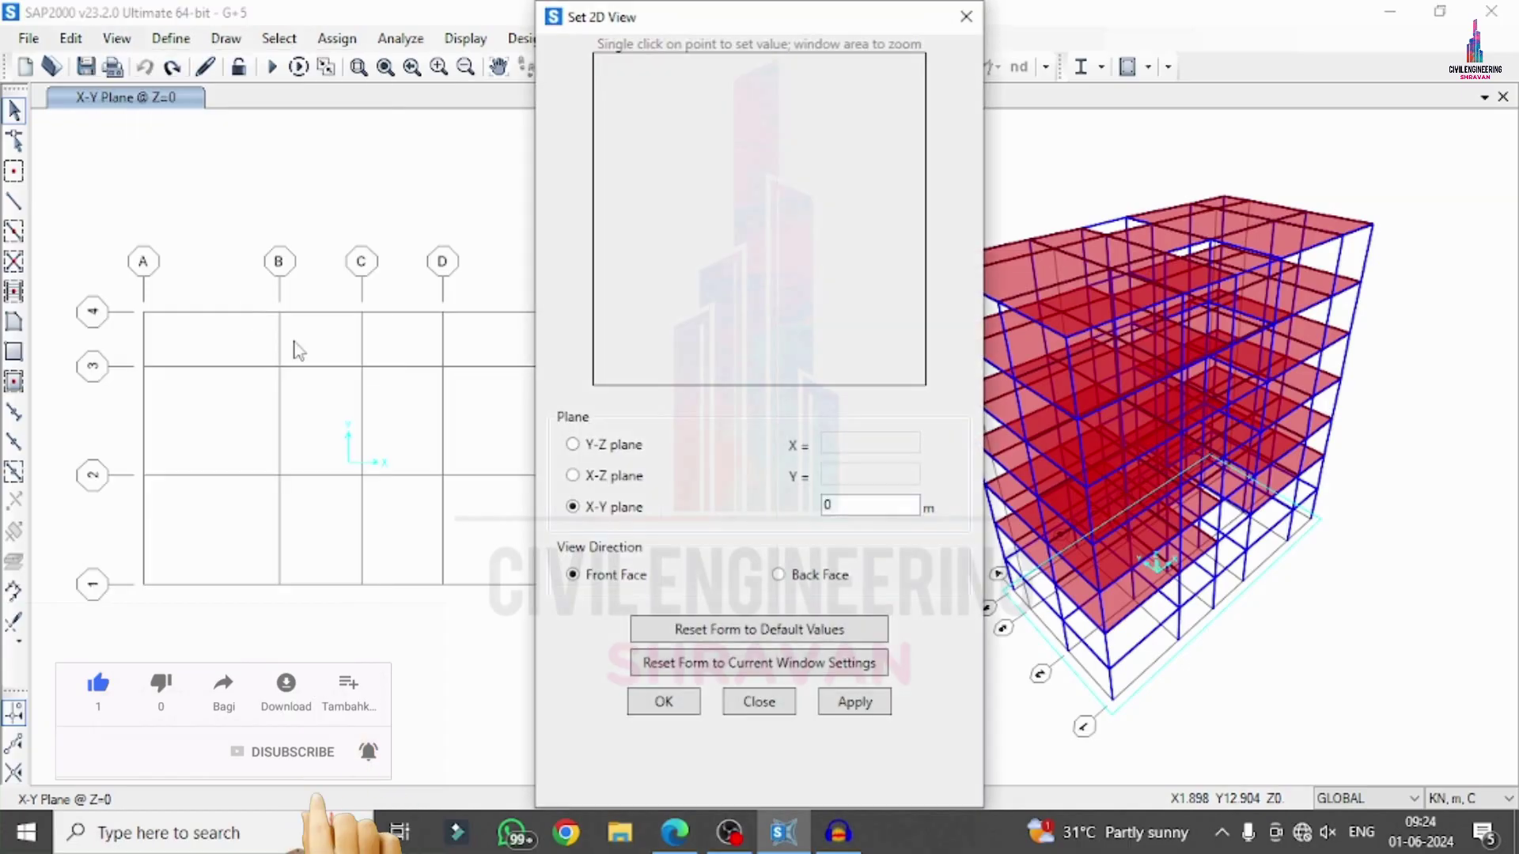
click(614, 477)
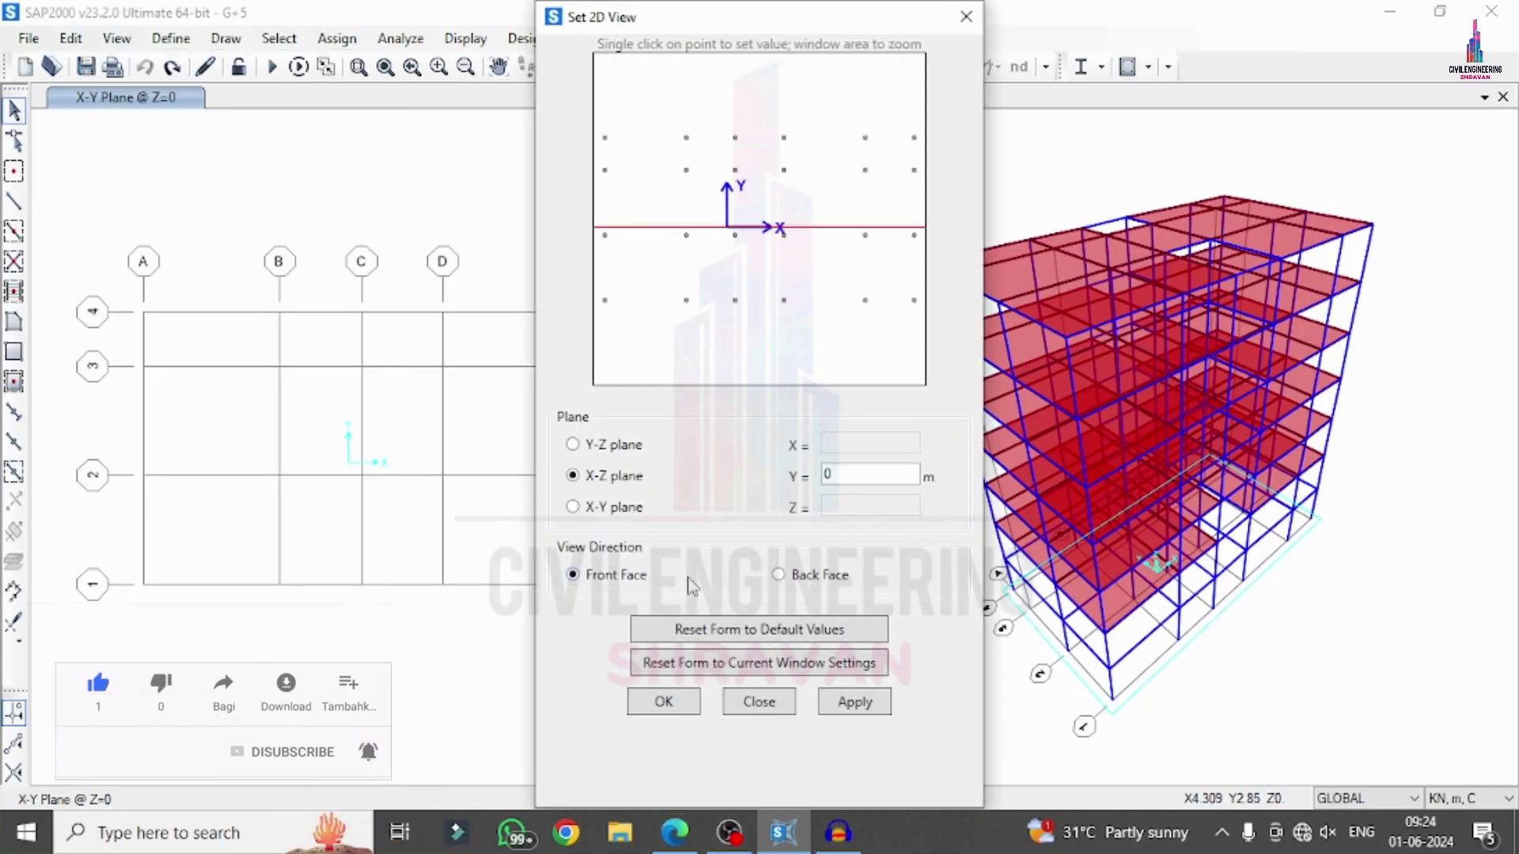
drag(783, 304, 789, 310)
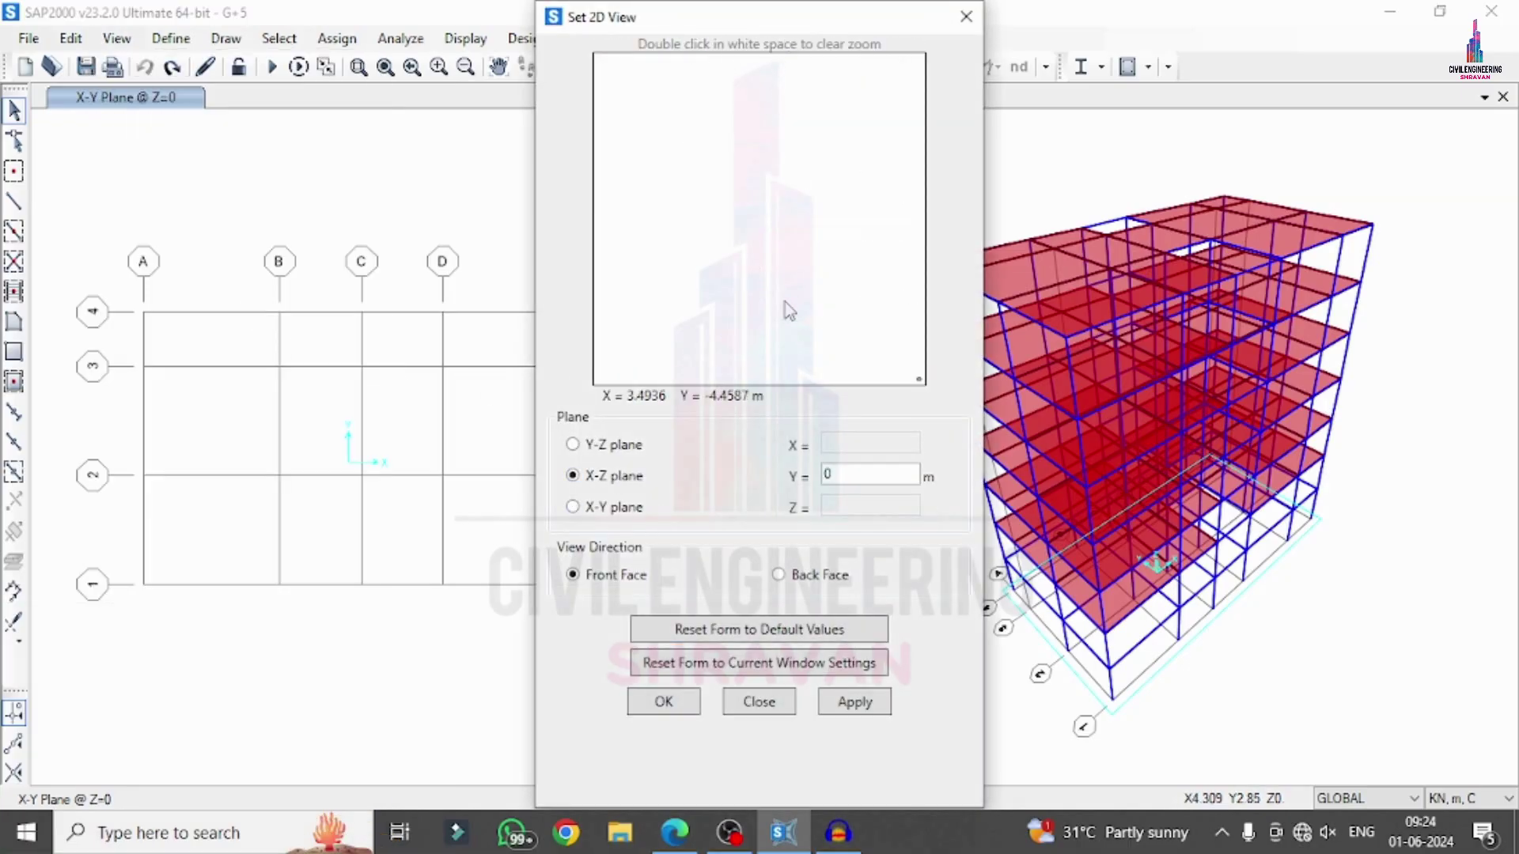
click(618, 481)
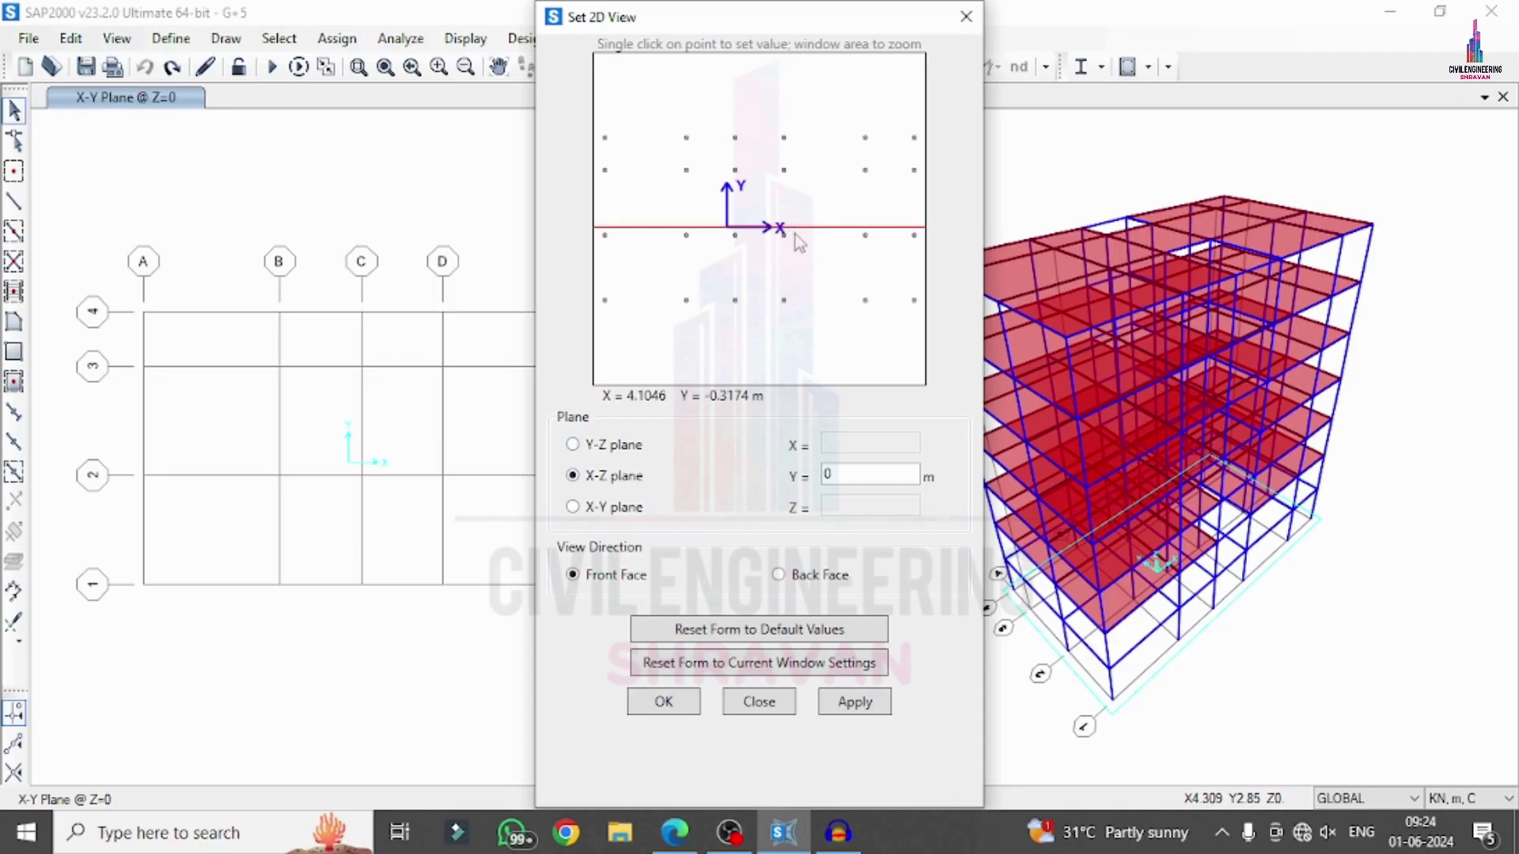
click(787, 306)
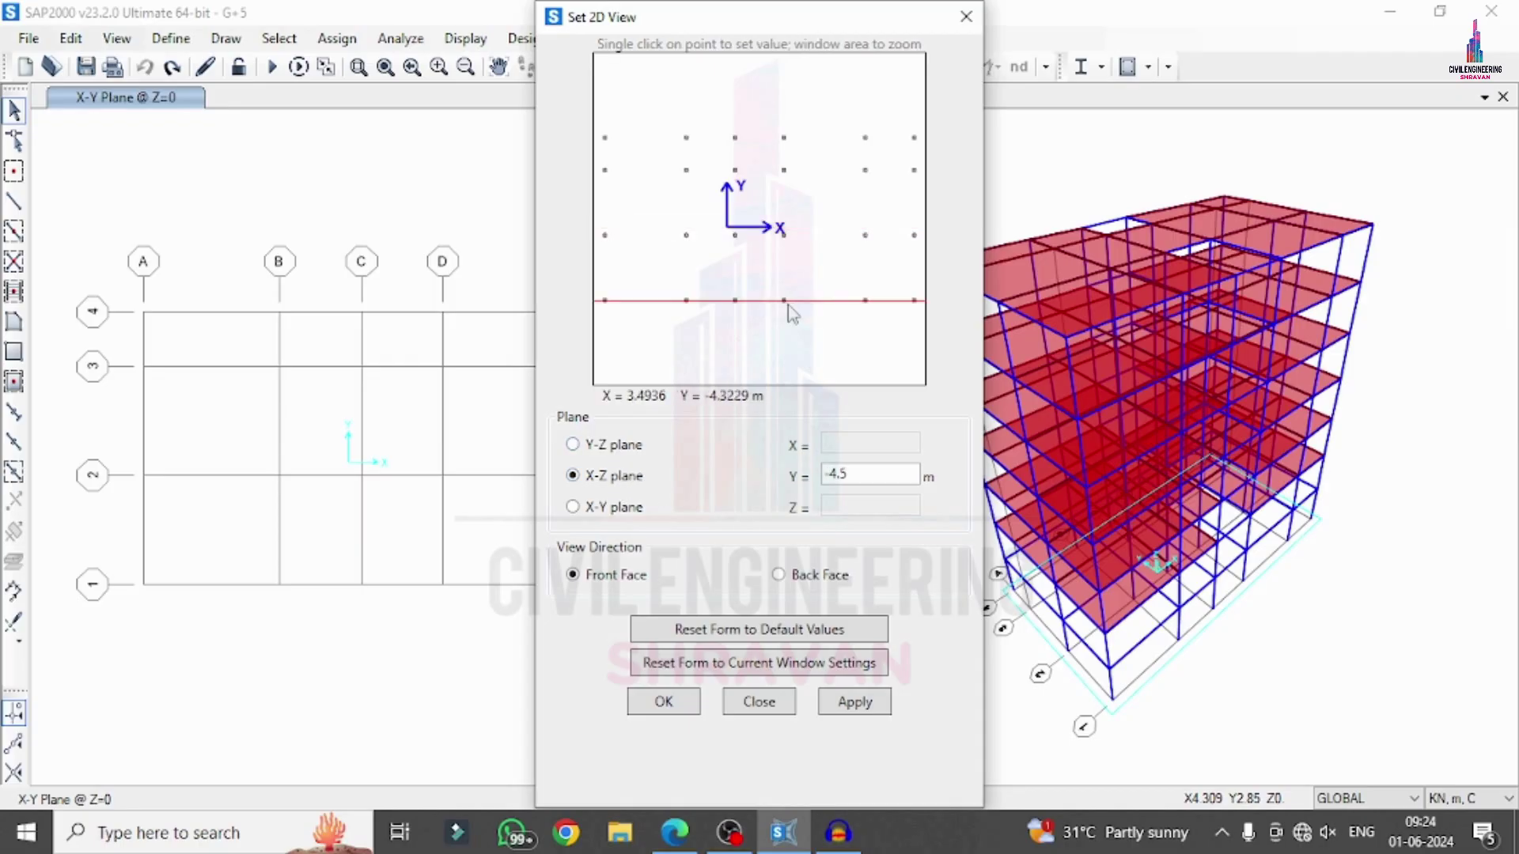
click(856, 706)
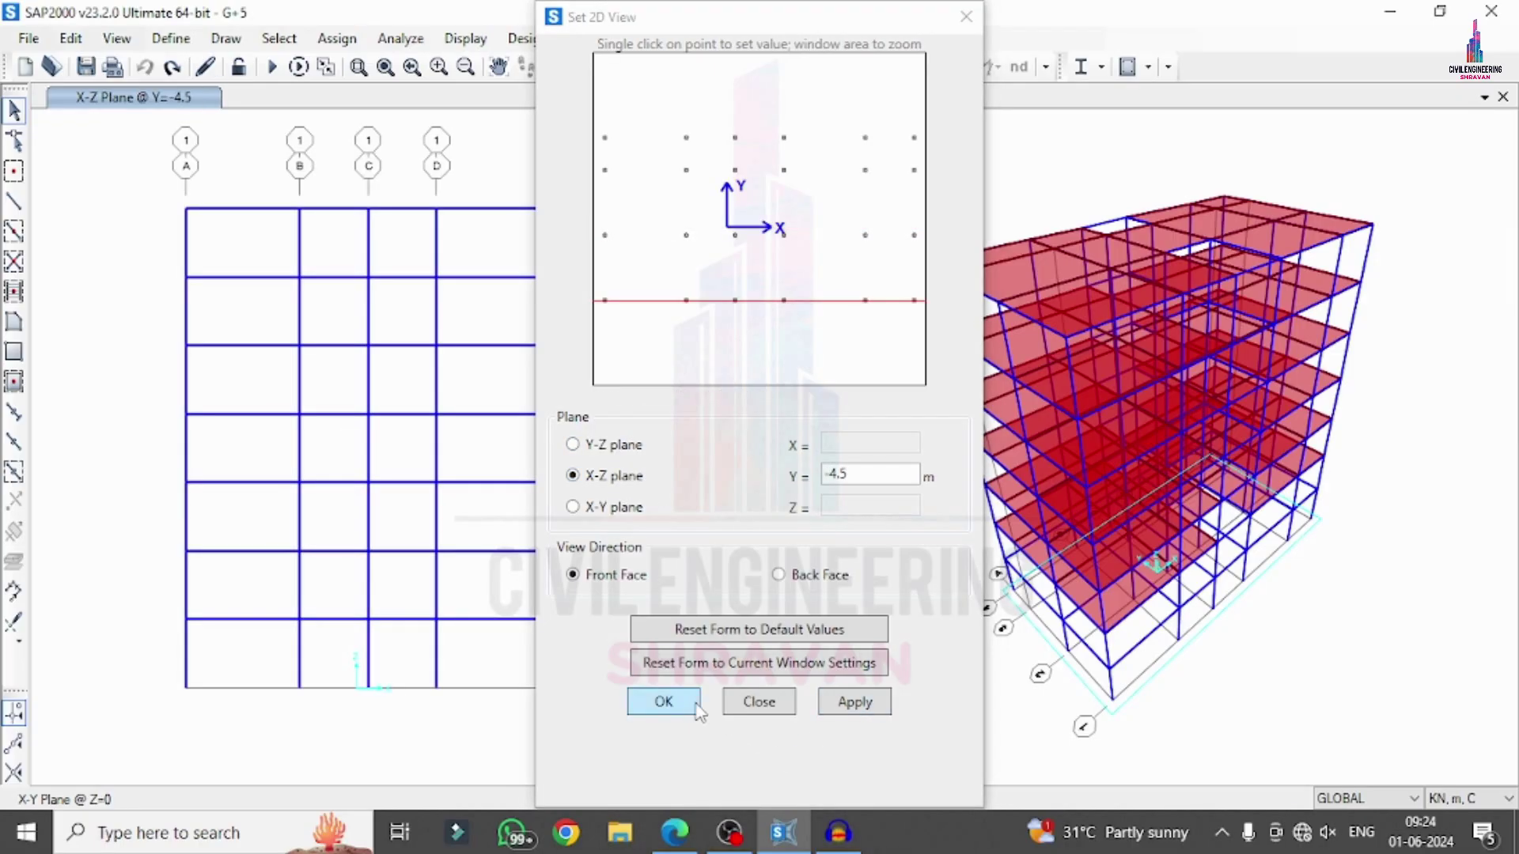
Step: Place single-joint RBI isolator links at the six column bases, grids A to F, at Y = -4.5
click(664, 702)
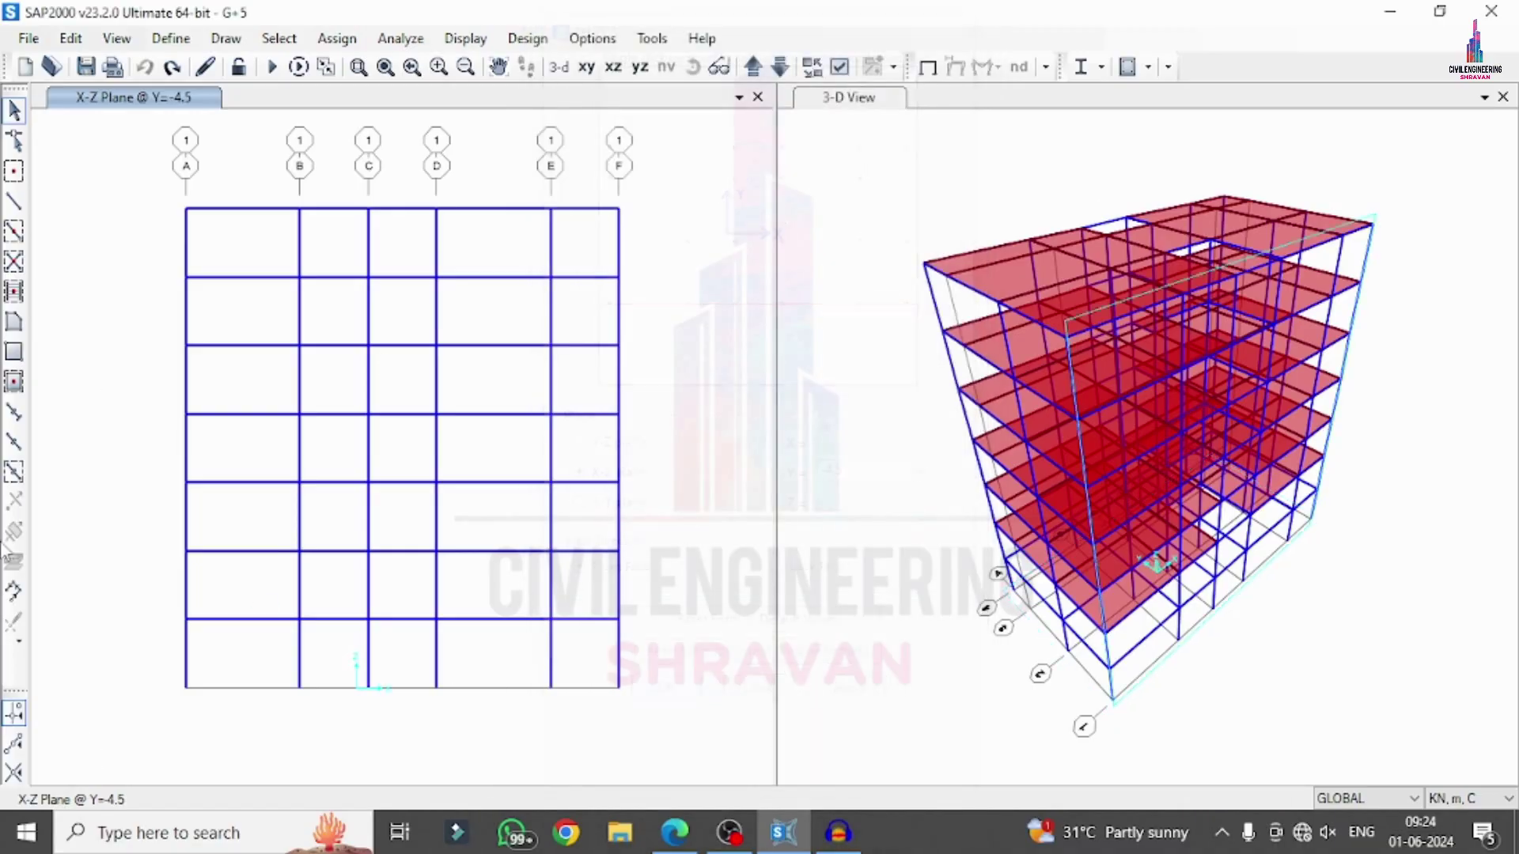
click(15, 415)
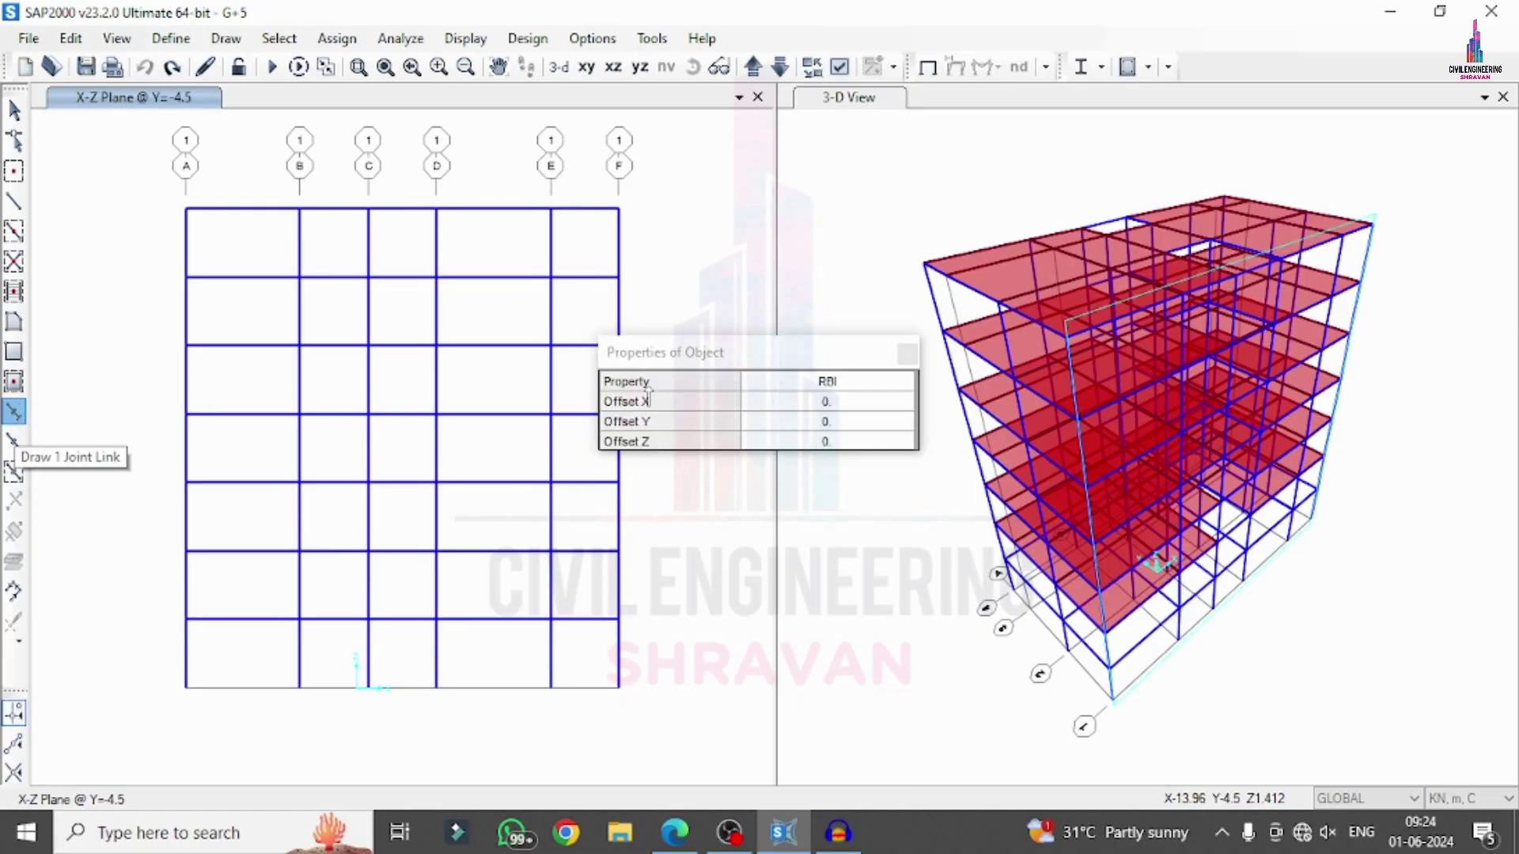
drag(742, 353, 759, 147)
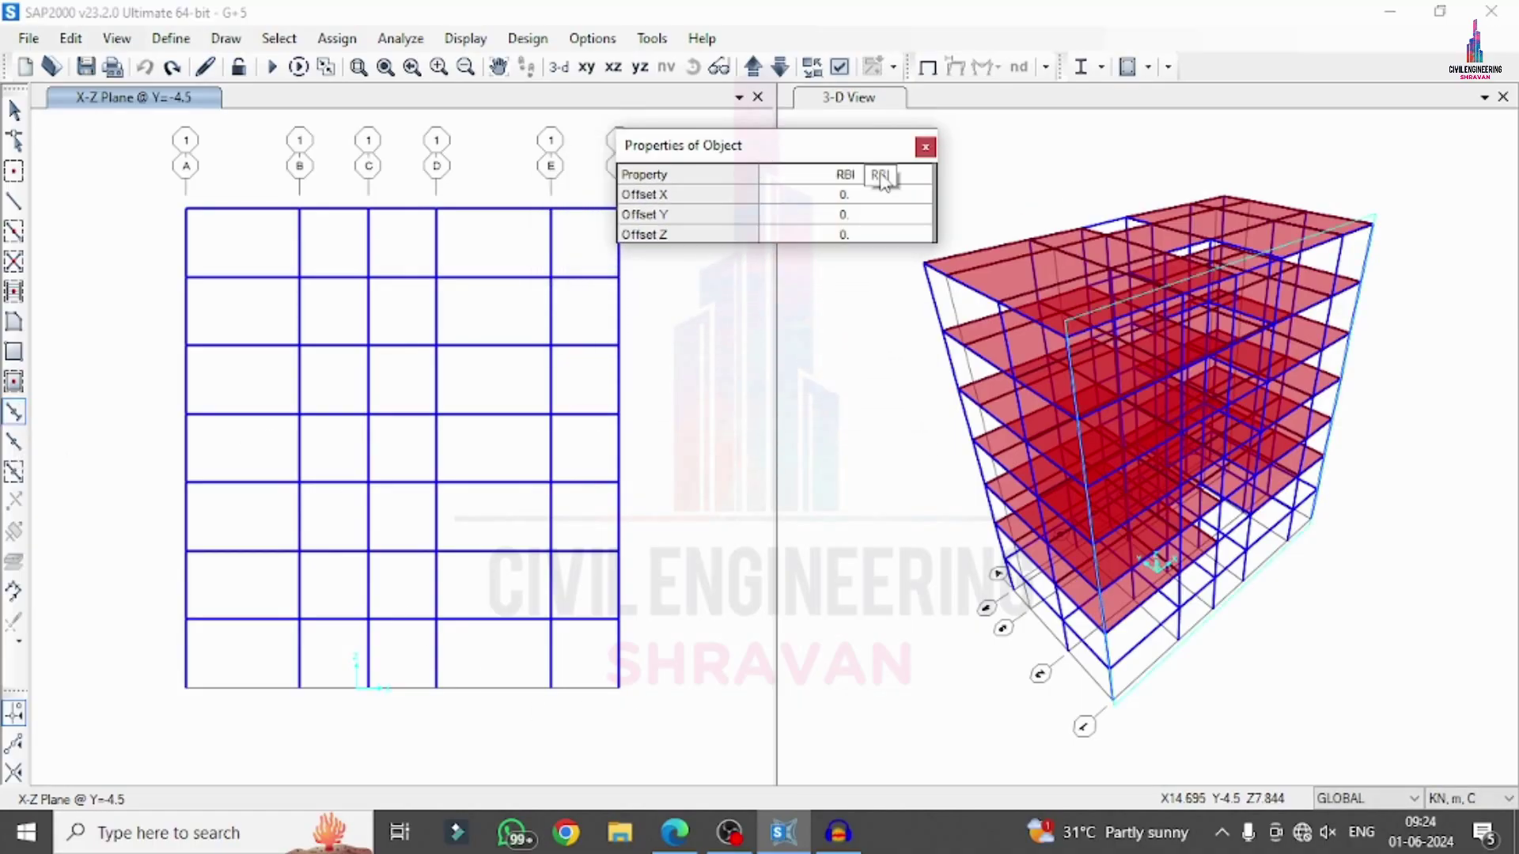
click(919, 182)
click(846, 195)
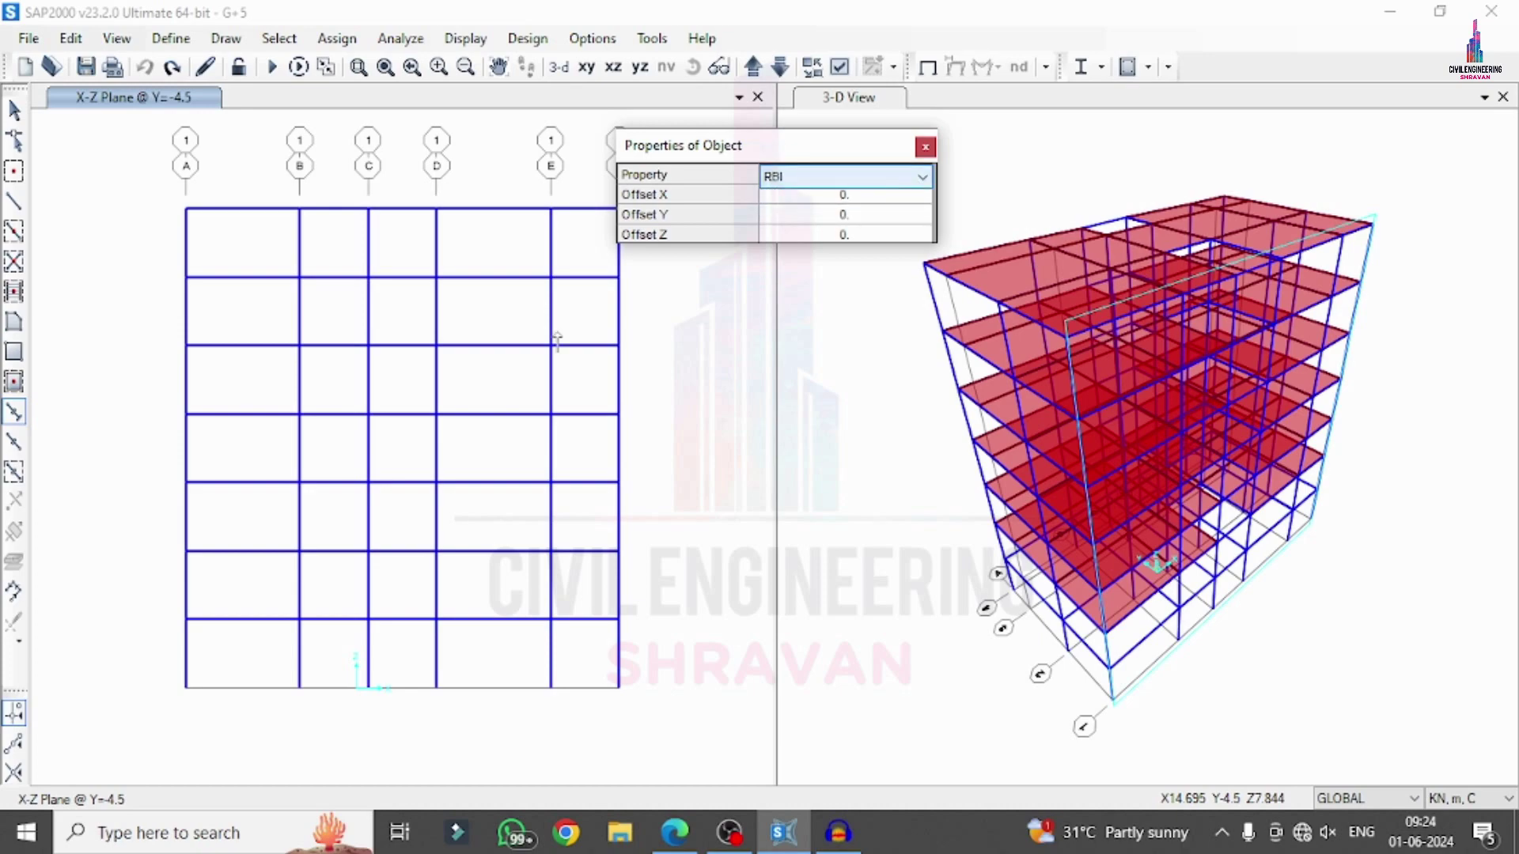
click(185, 688)
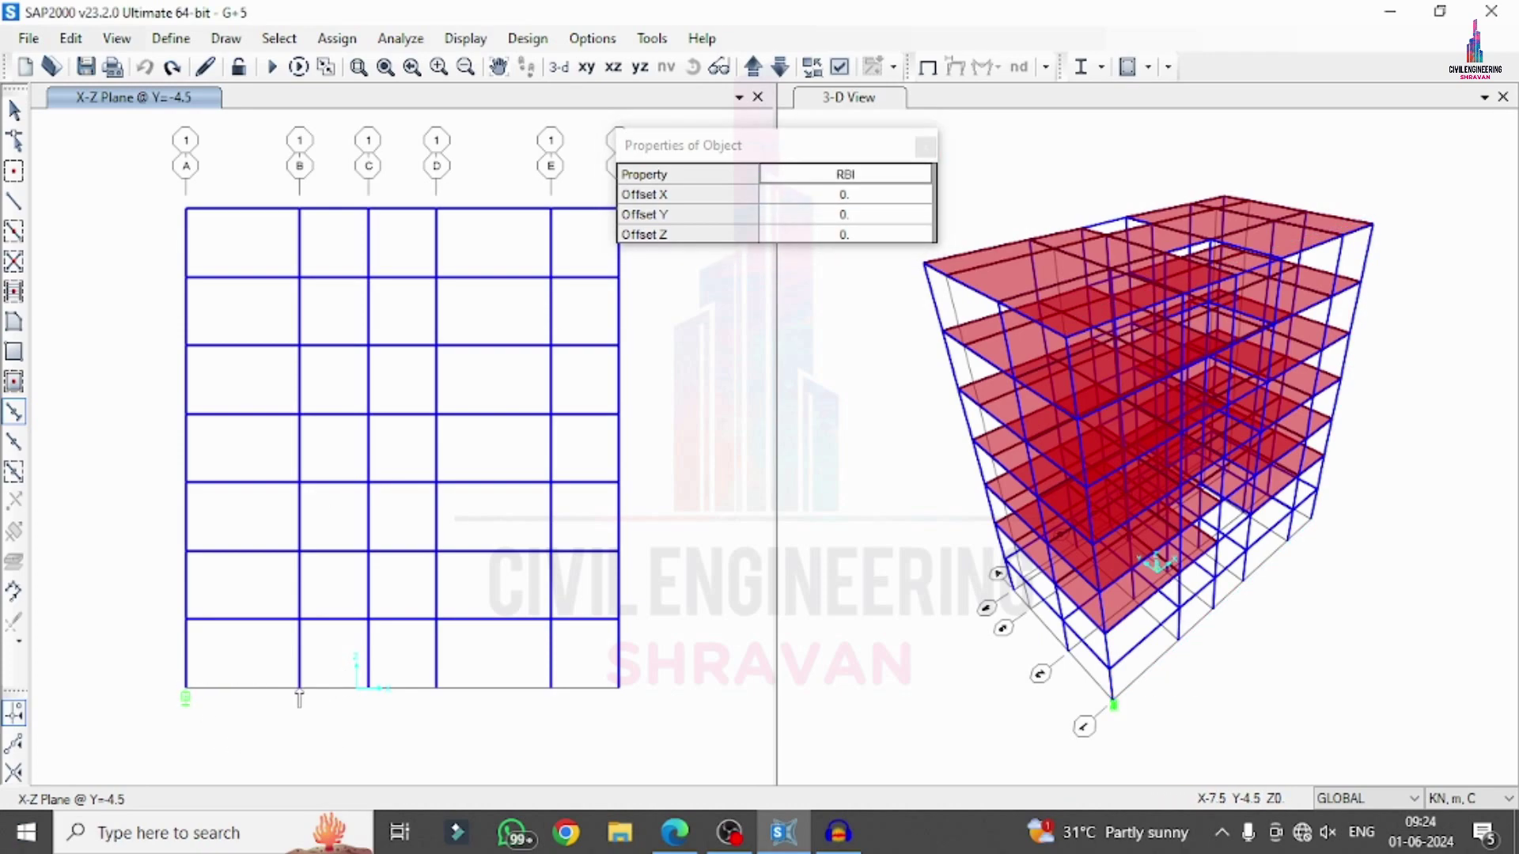
click(299, 688)
click(414, 678)
drag(413, 661, 655, 719)
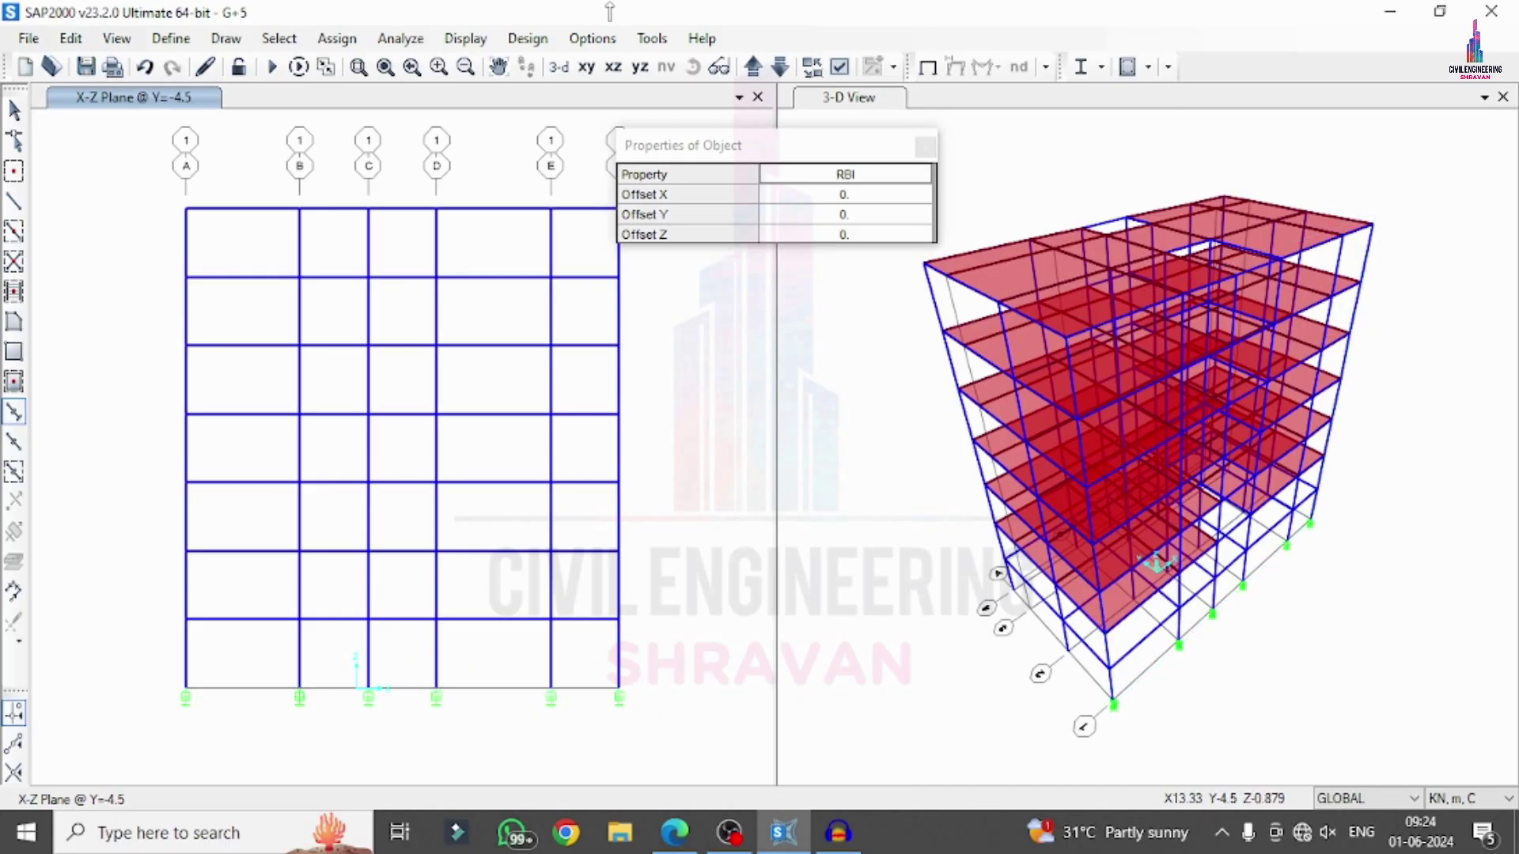
Step: Switch the X-Z elevation view to the Y = -0.5 grid line
click(116, 38)
click(150, 91)
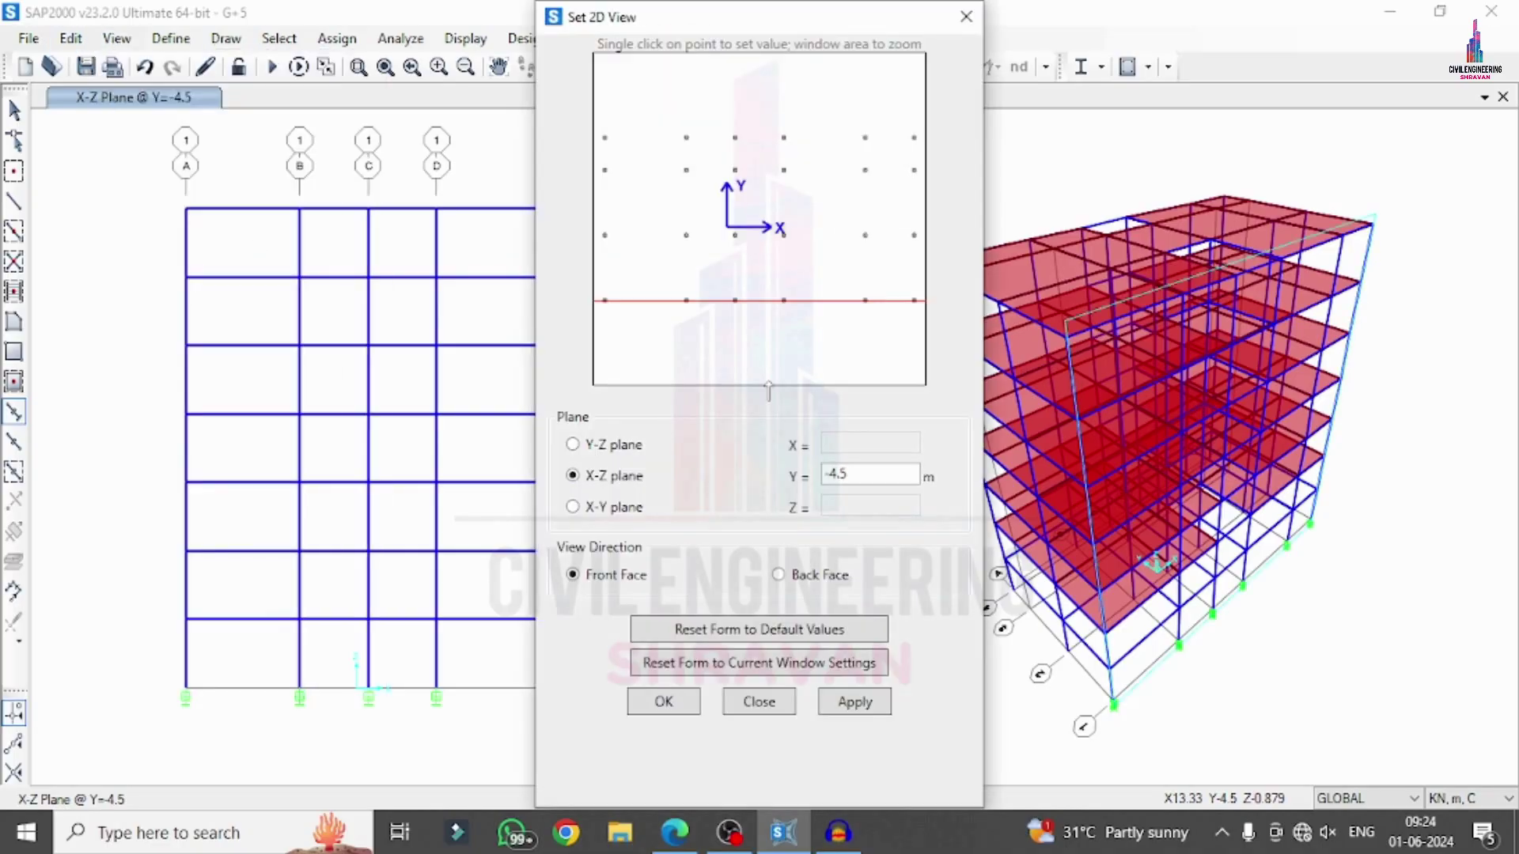
click(686, 236)
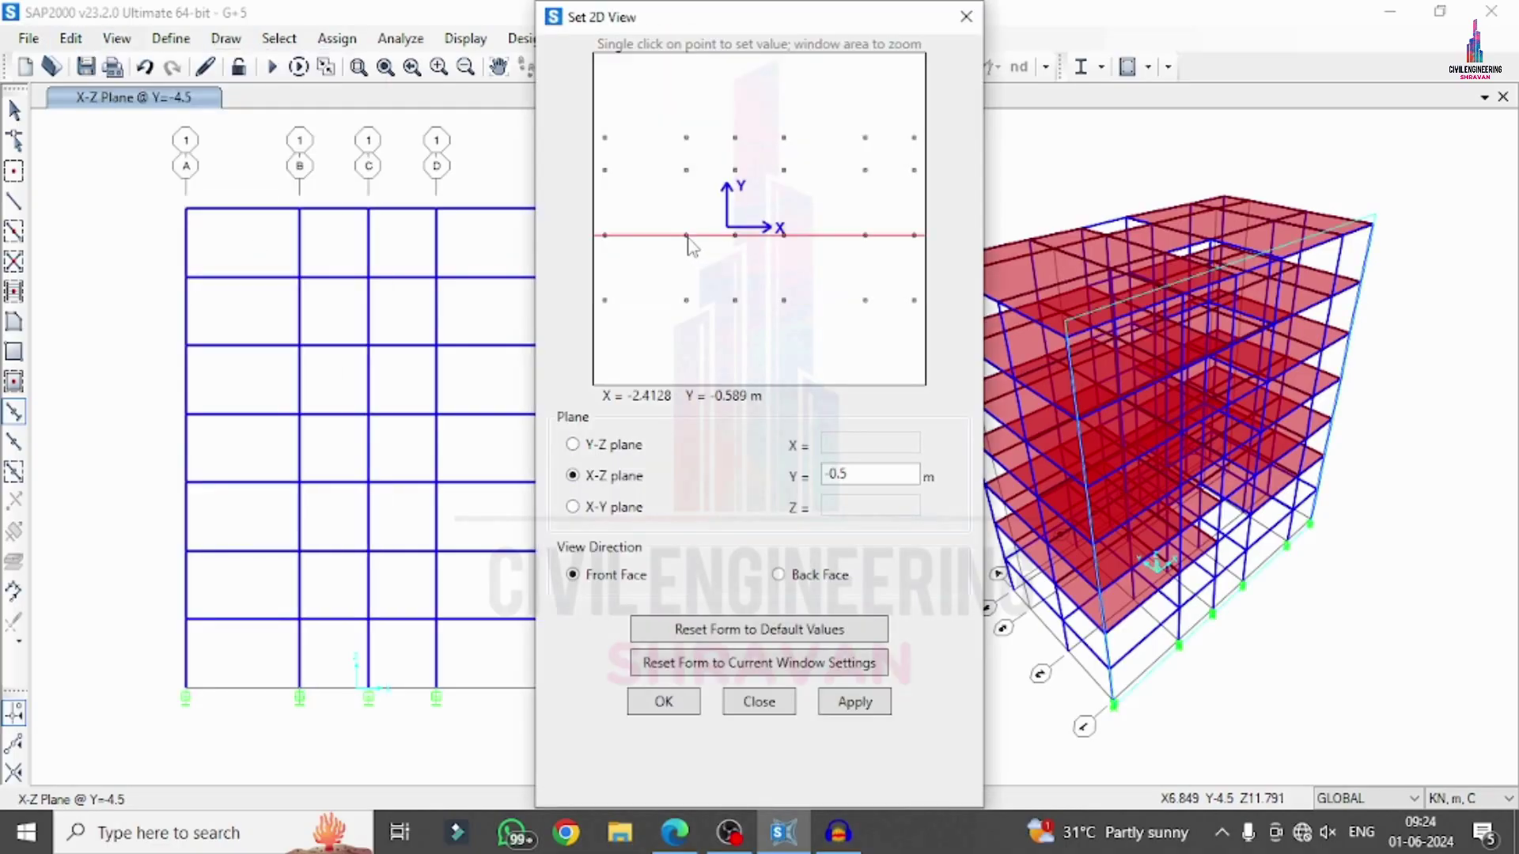
click(855, 701)
drag(144, 670, 775, 719)
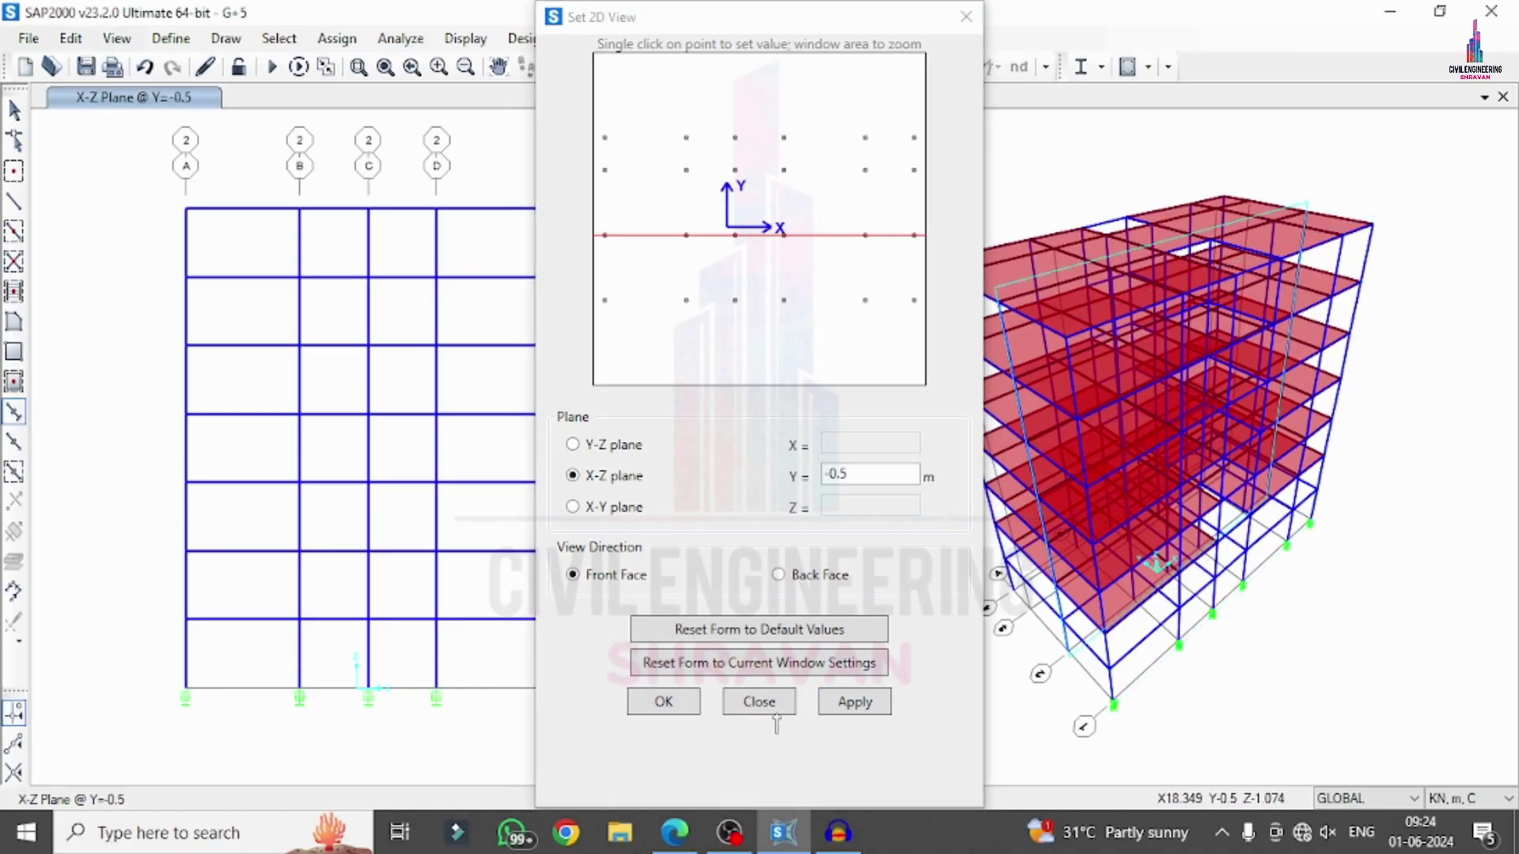
drag(690, 19, 1053, 18)
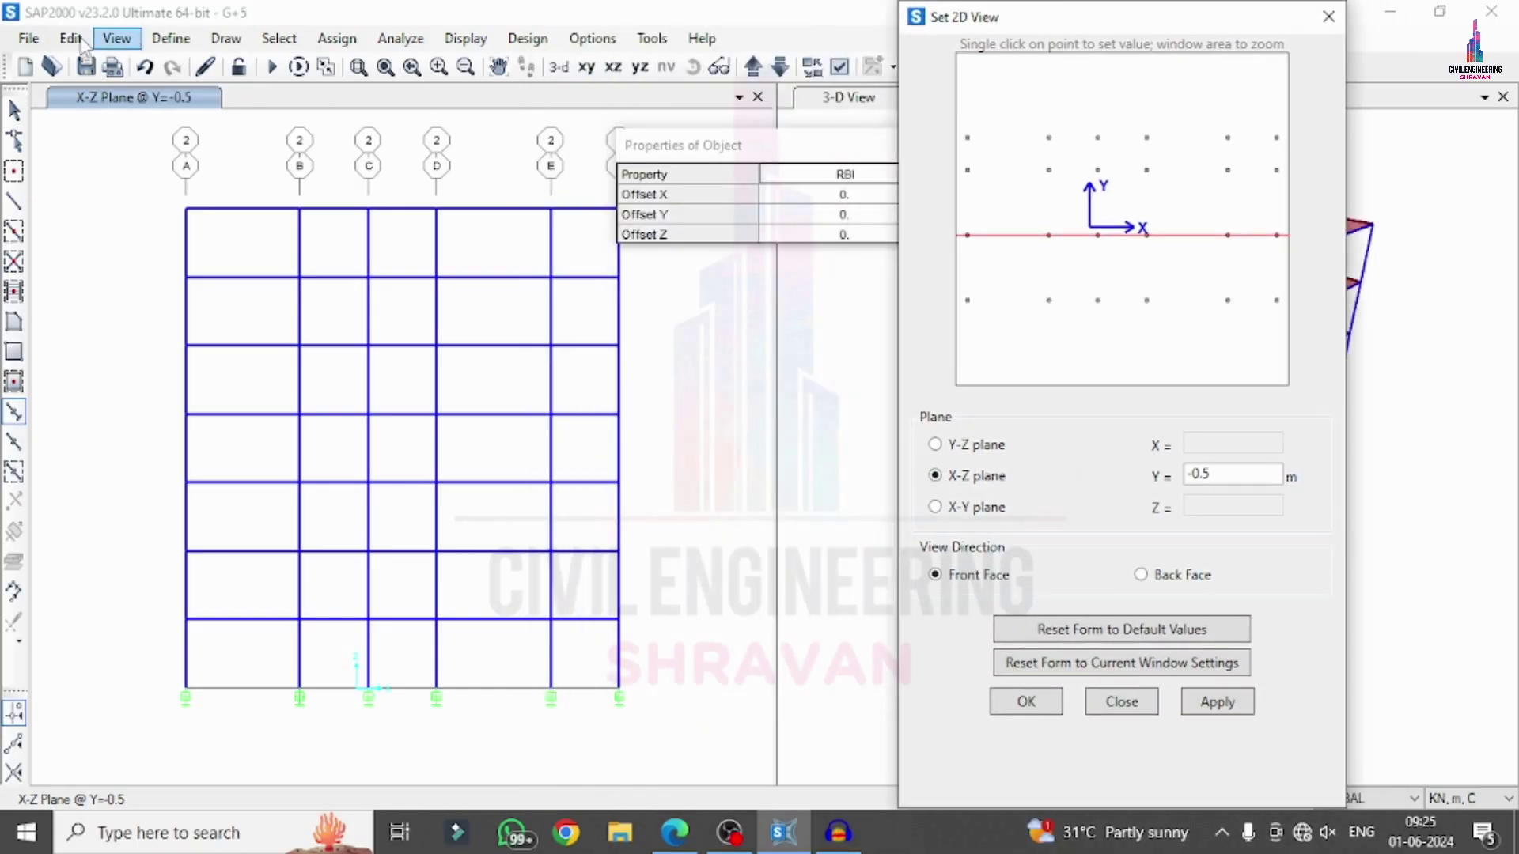
Step: Step the elevation to Y = 3.5, then Y = 5.5, selecting the frame's base joints there
click(117, 38)
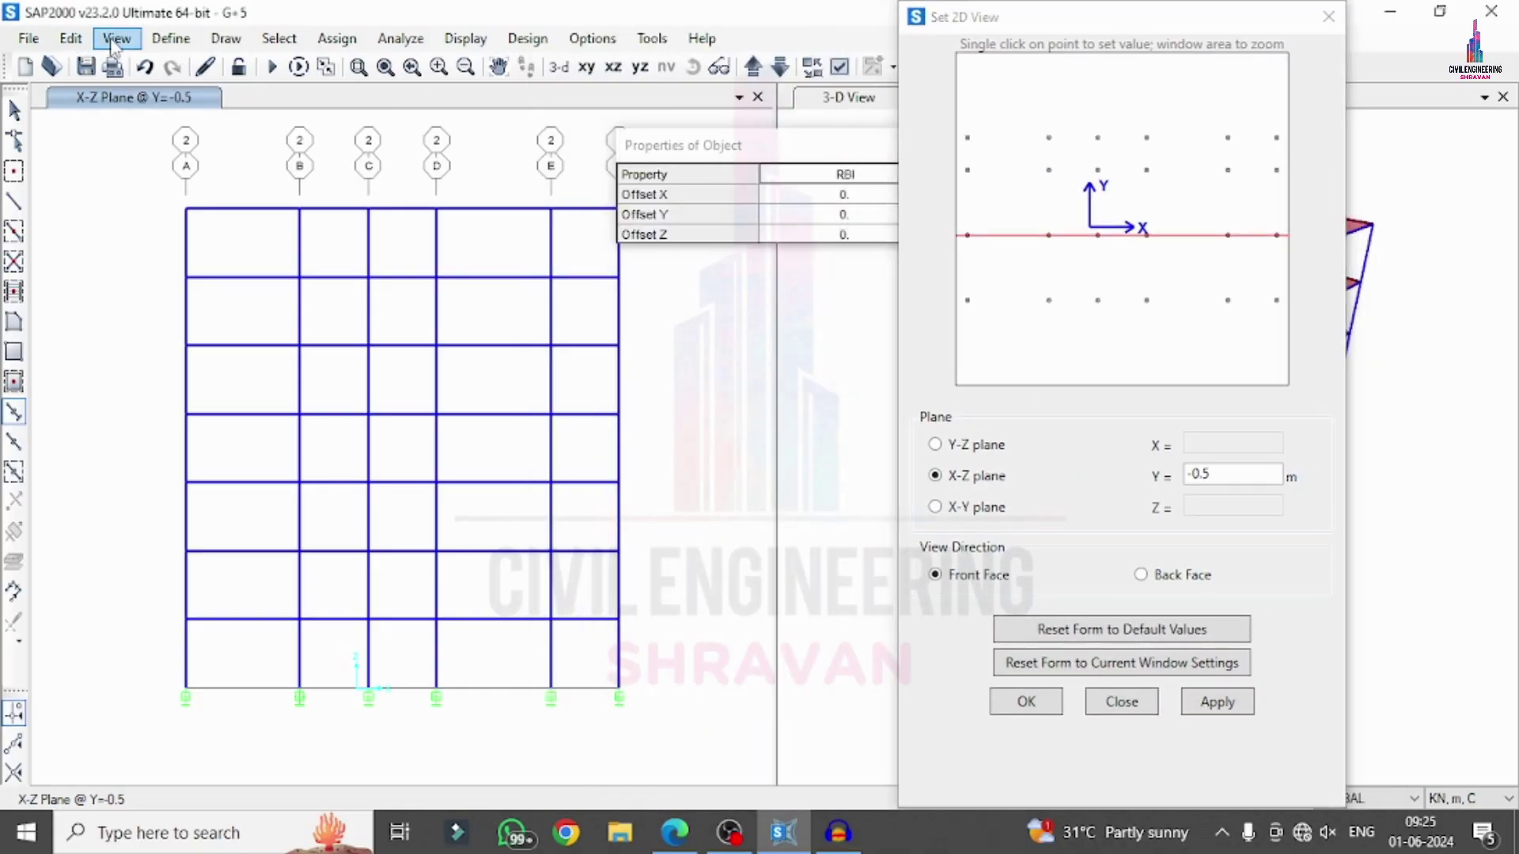
click(1049, 172)
click(1223, 707)
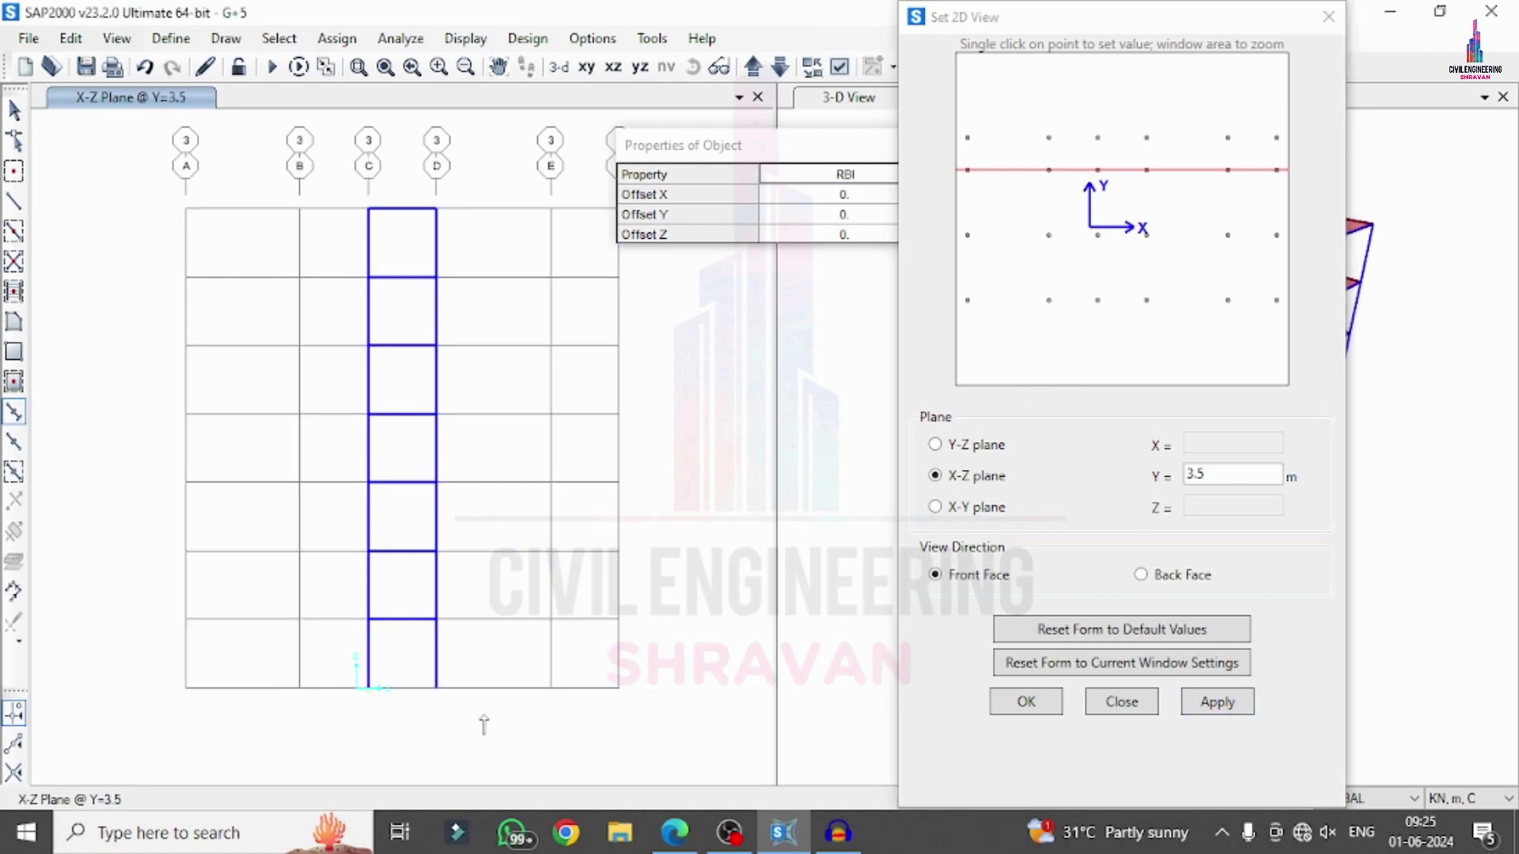
click(1100, 142)
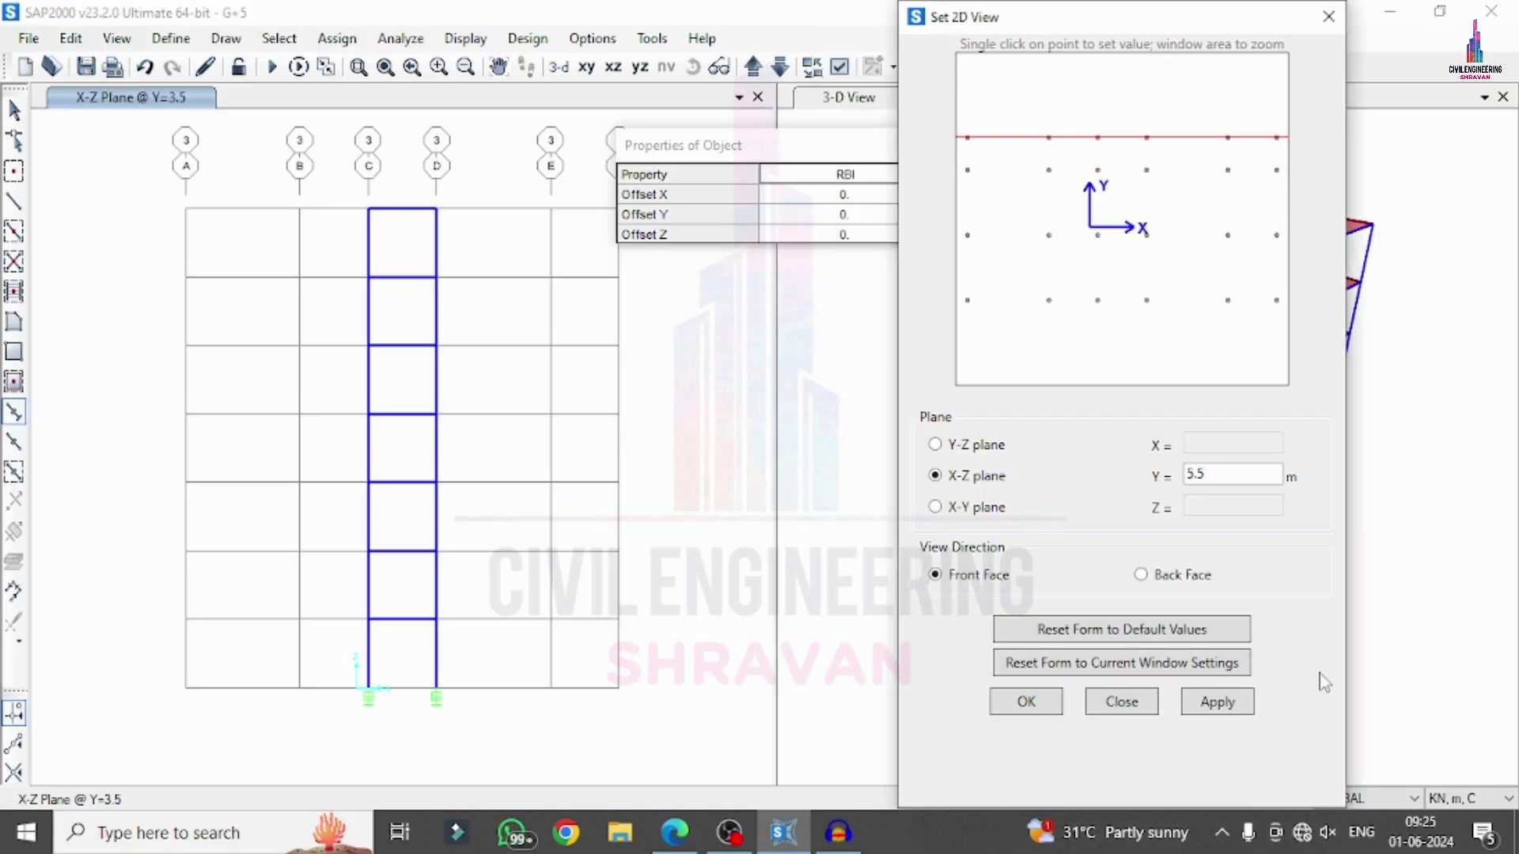
click(1217, 701)
drag(170, 669, 647, 744)
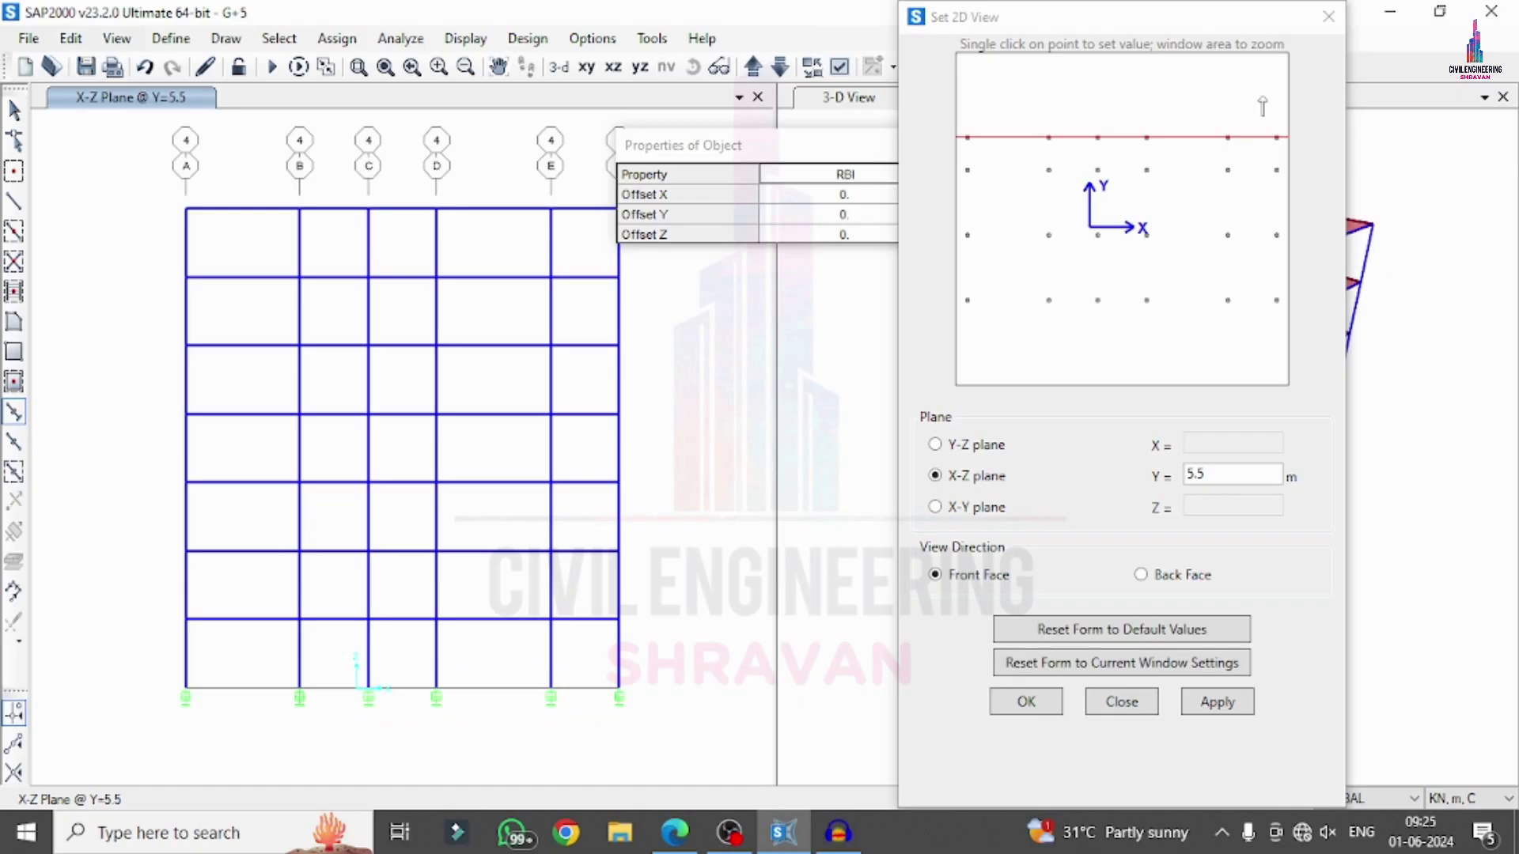
click(1329, 16)
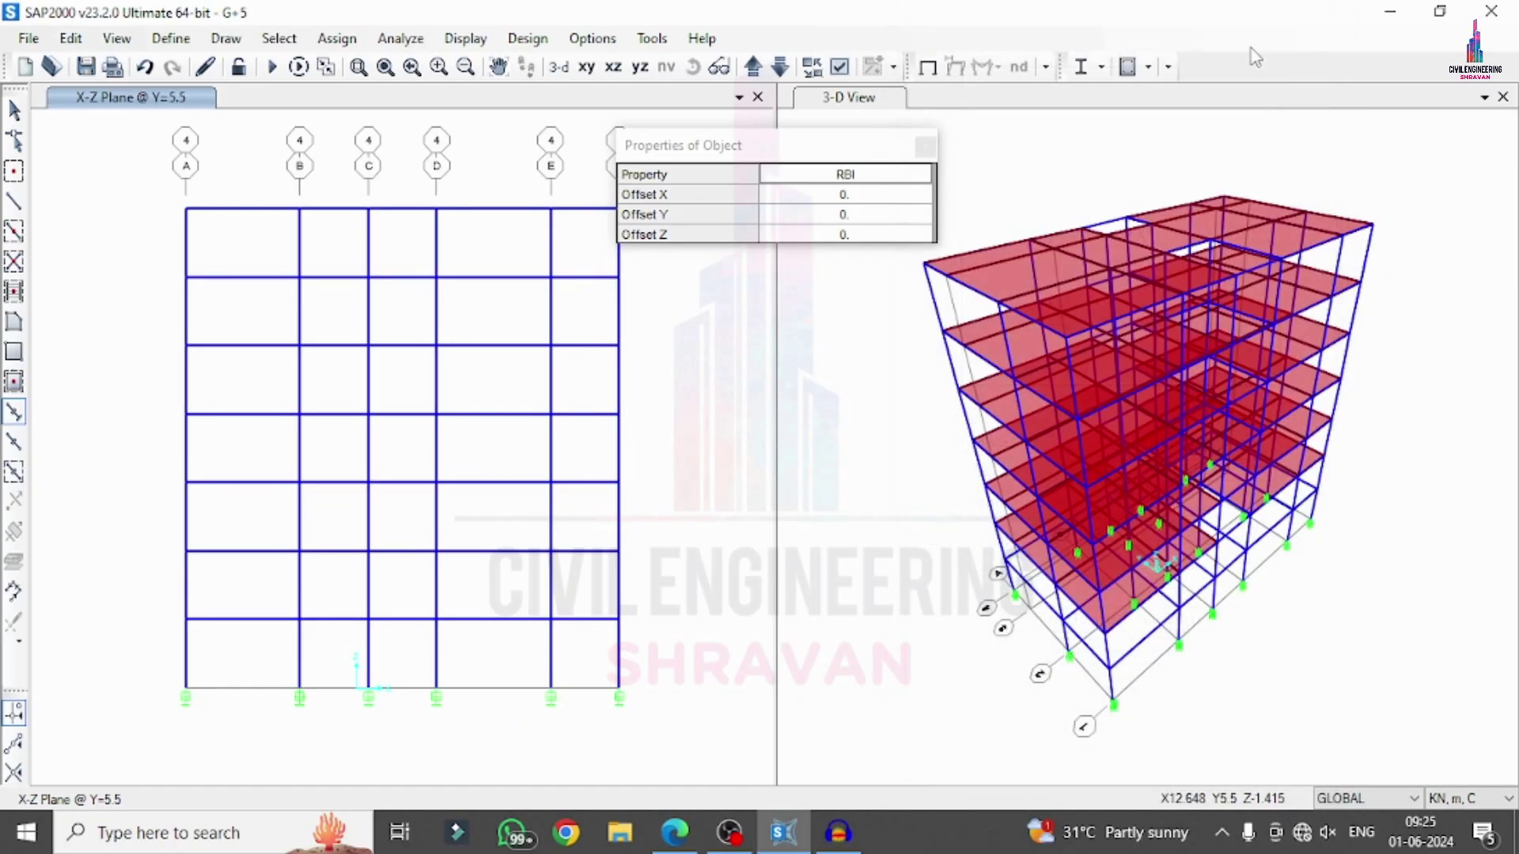
click(924, 147)
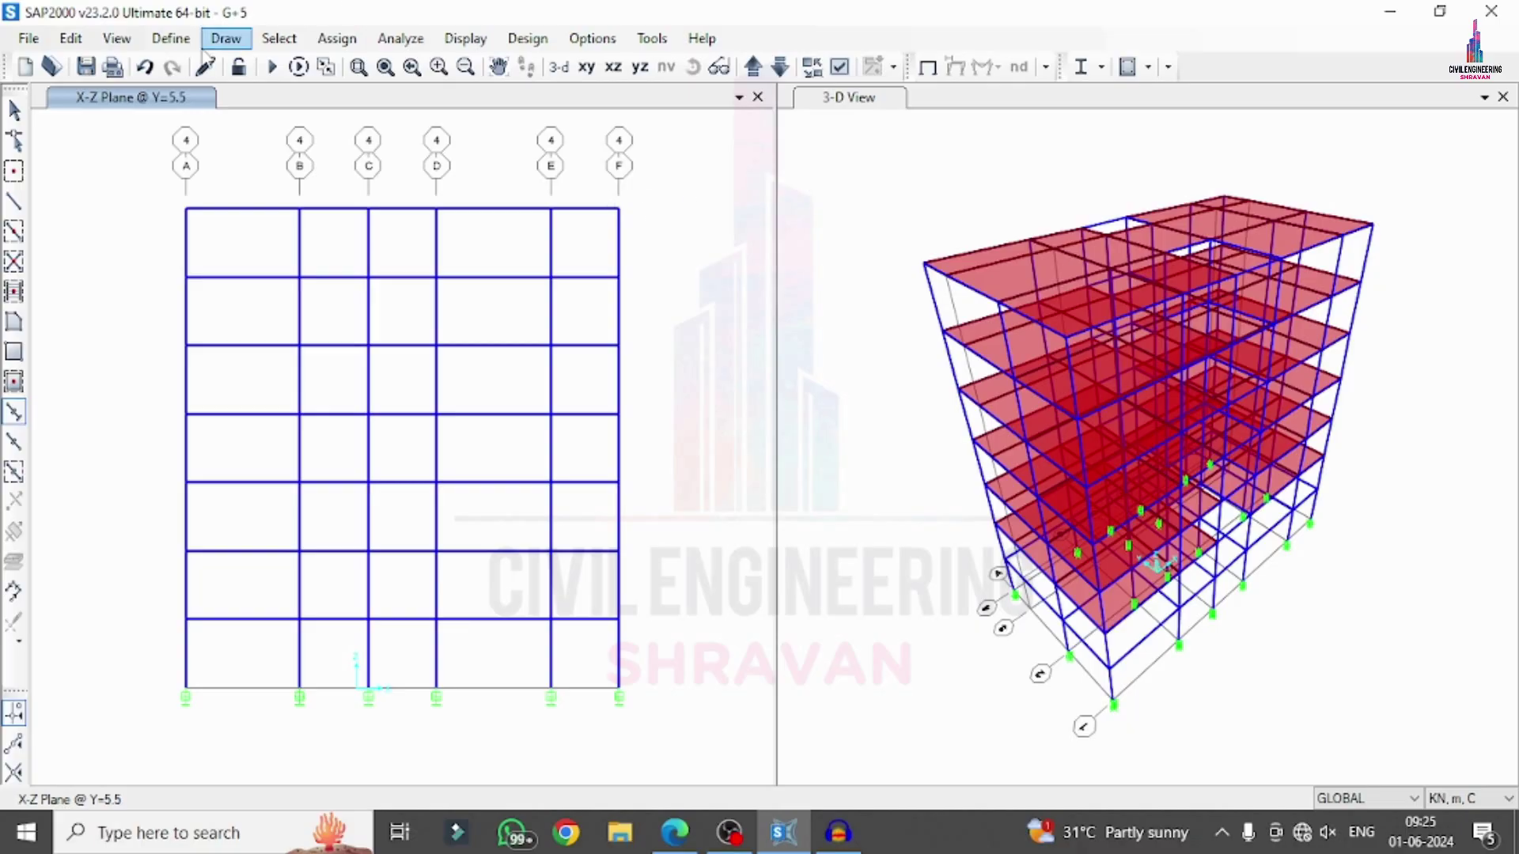
Step: Switch the left pane to 3-D and check the loads assigned to a top slab panel
click(558, 68)
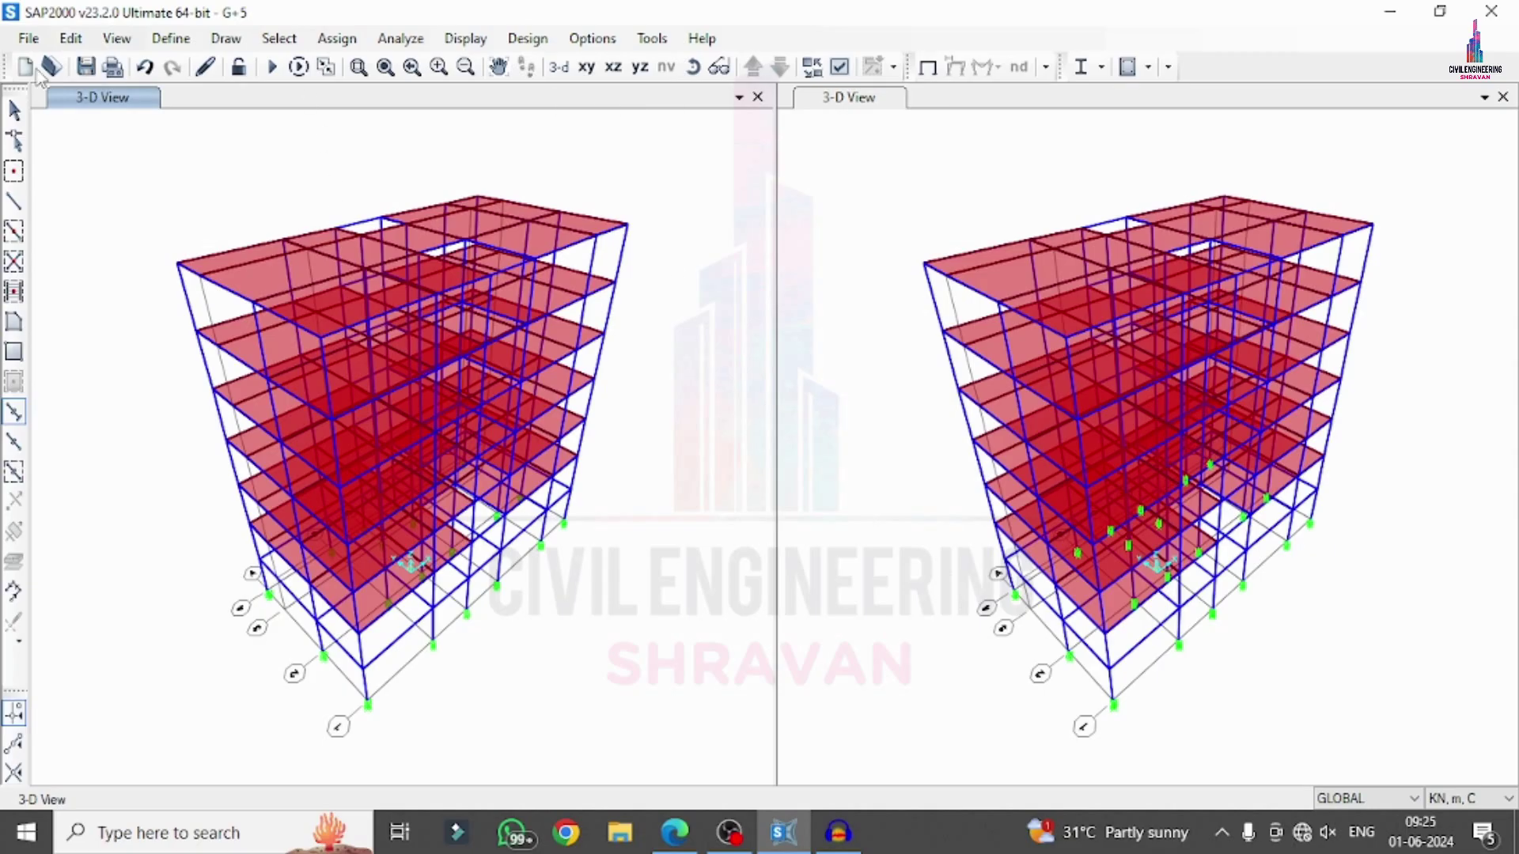
click(13, 111)
click(244, 291)
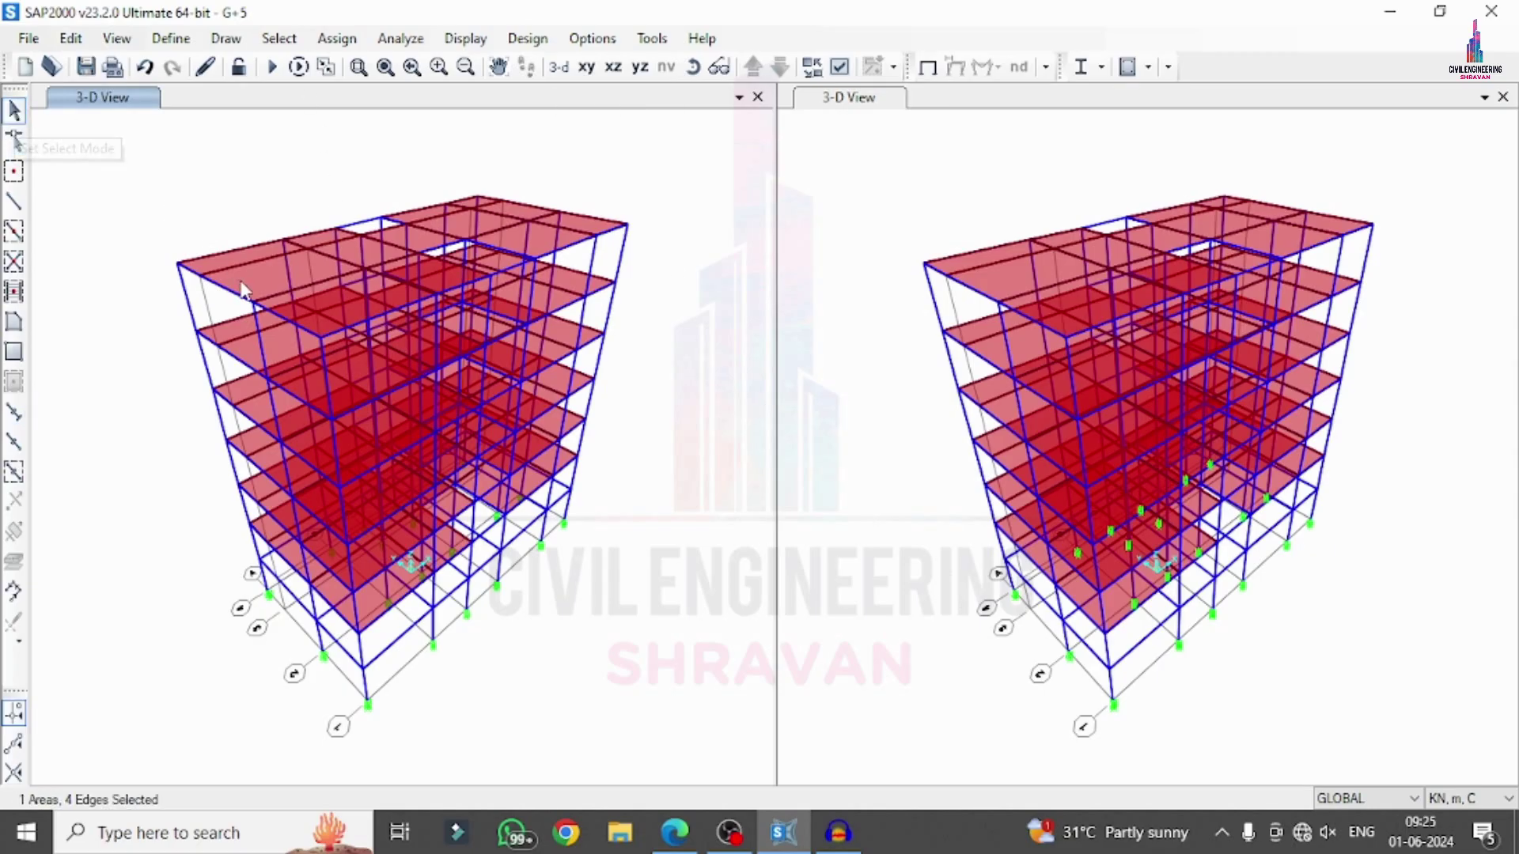
right_click(339, 230)
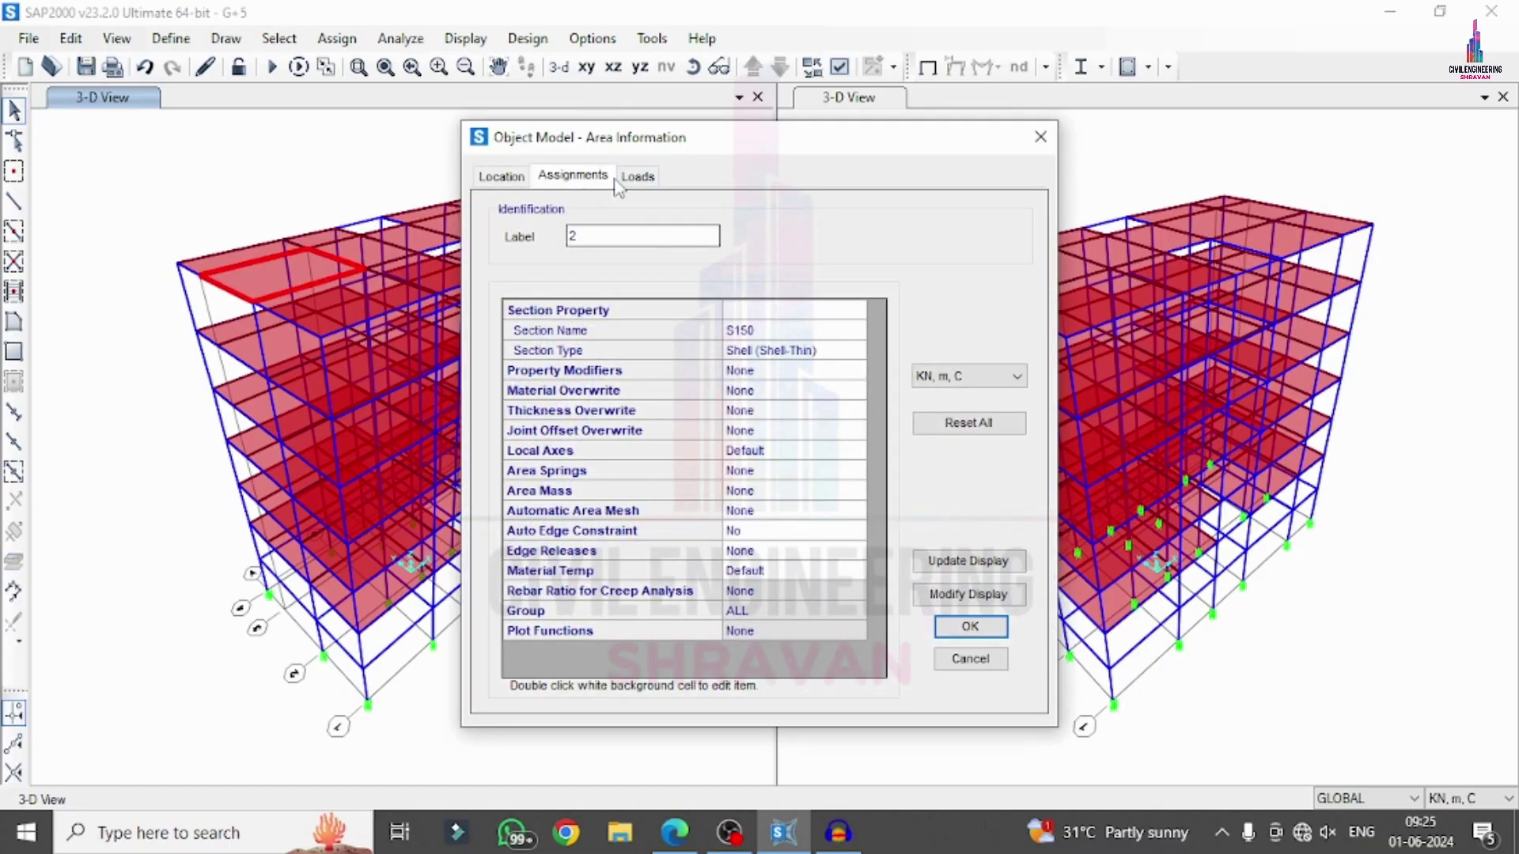
click(625, 178)
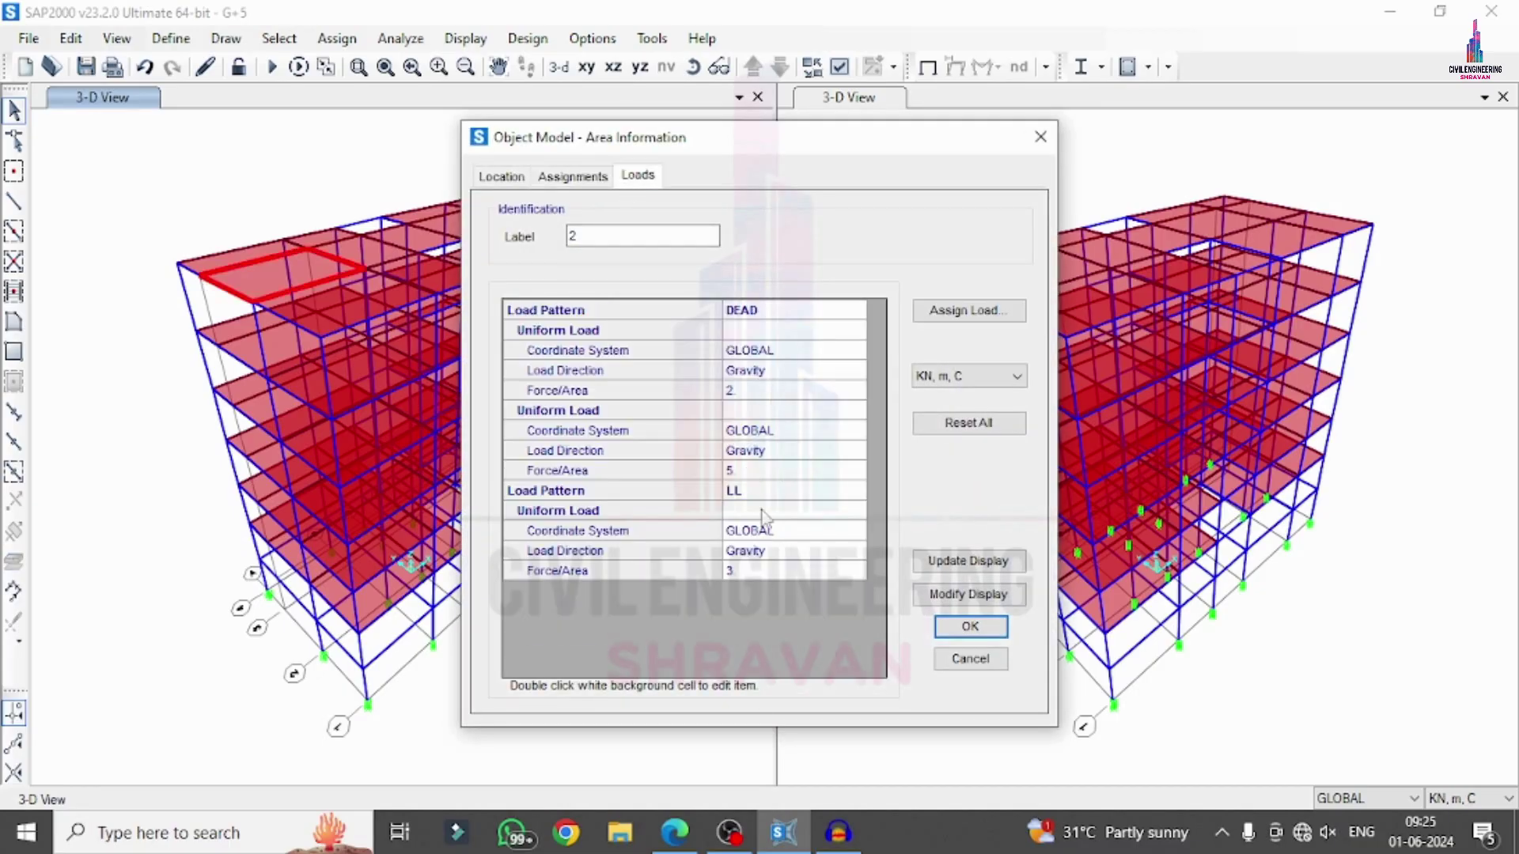
click(971, 627)
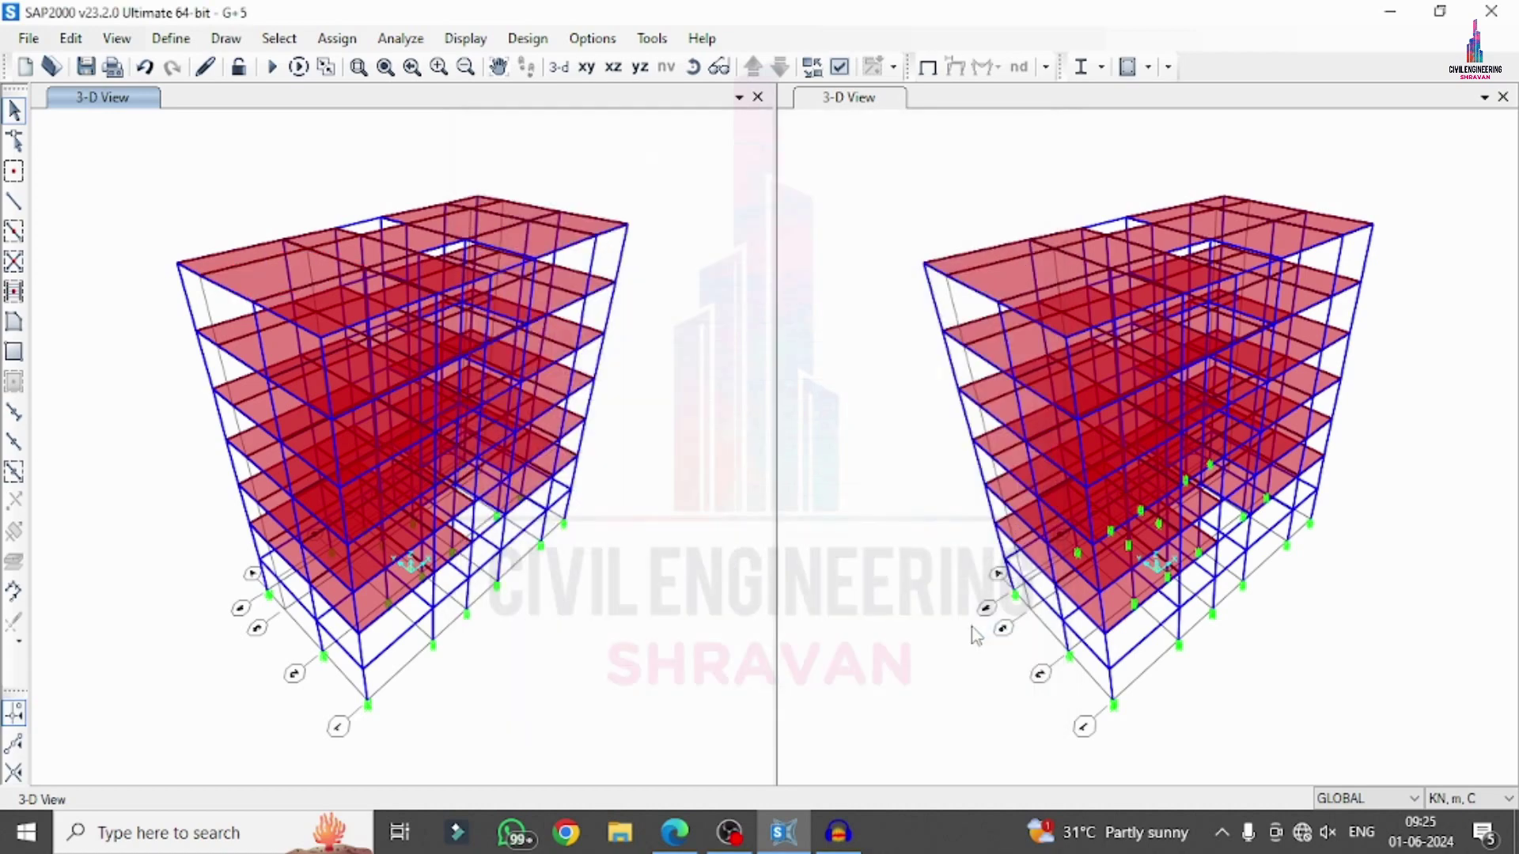
Step: Check the loads assigned to the top-left roof beam
right_click(243, 254)
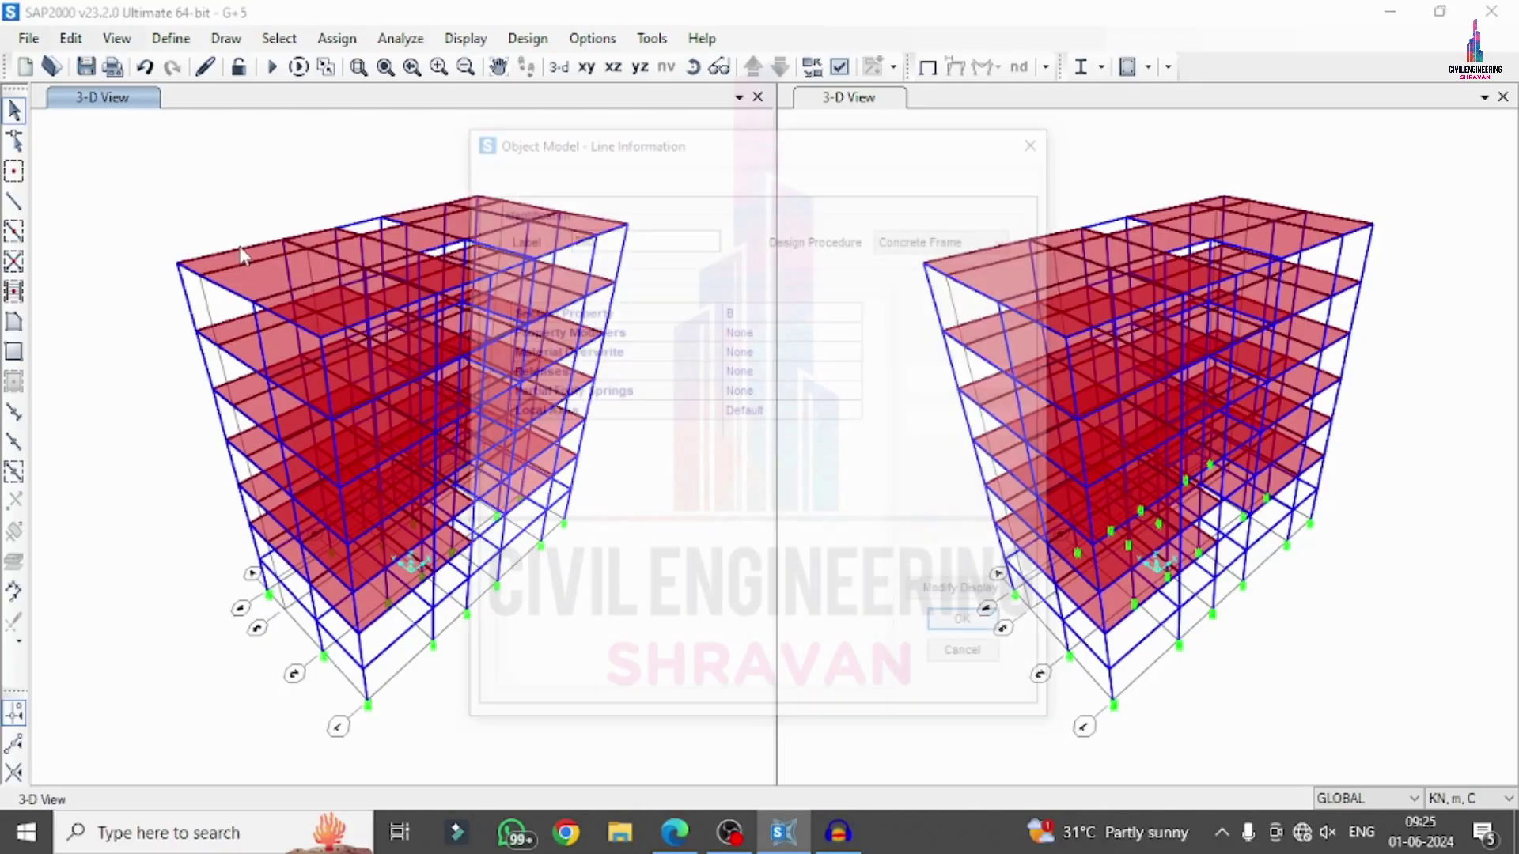
click(642, 178)
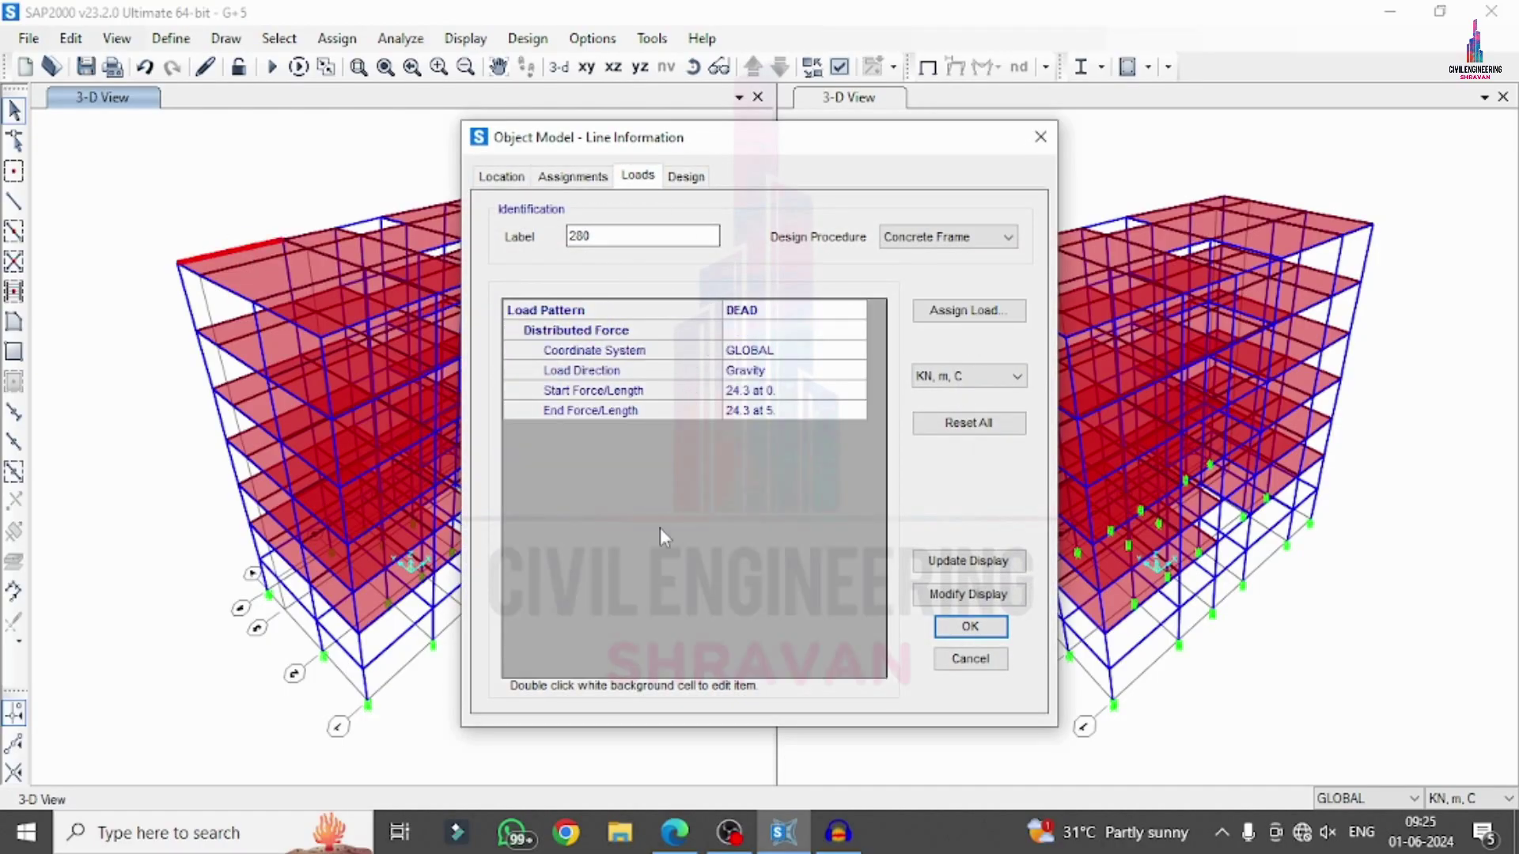
key(Return)
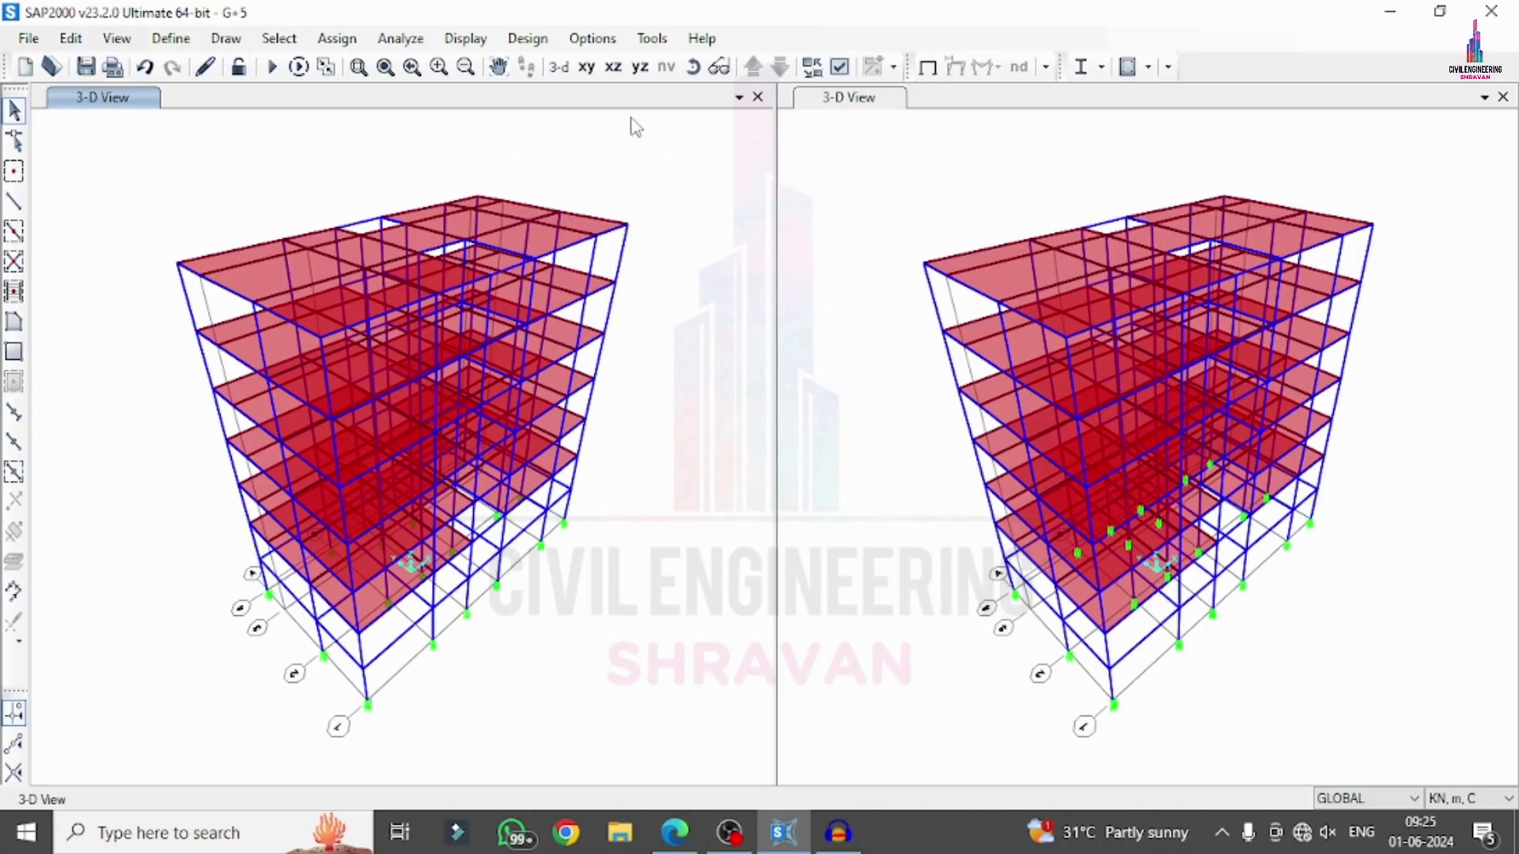
Step: Run the analysis for all load cases with Run Now
click(271, 66)
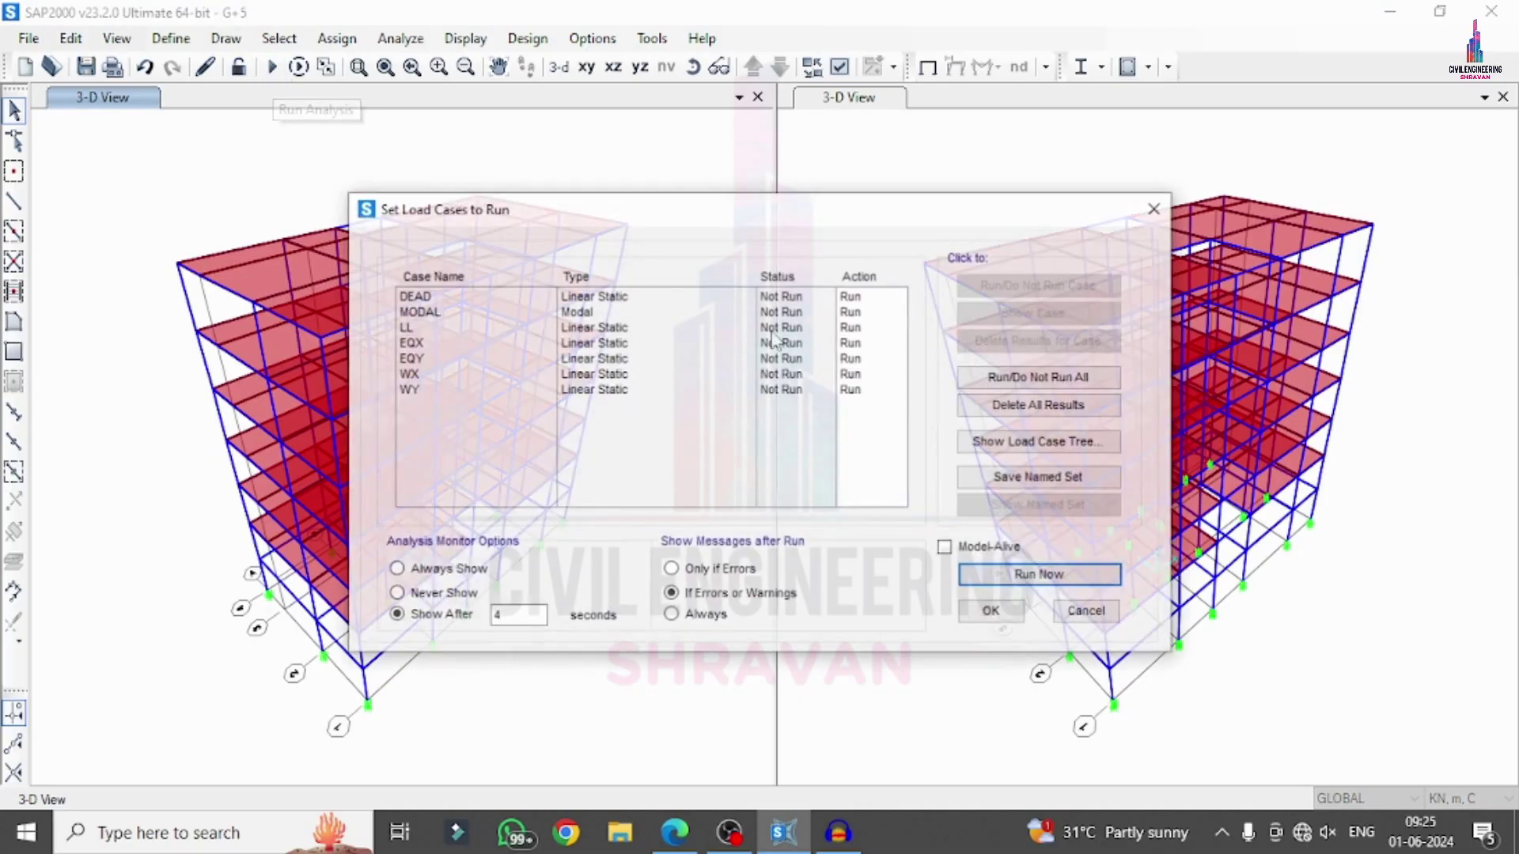
click(1028, 580)
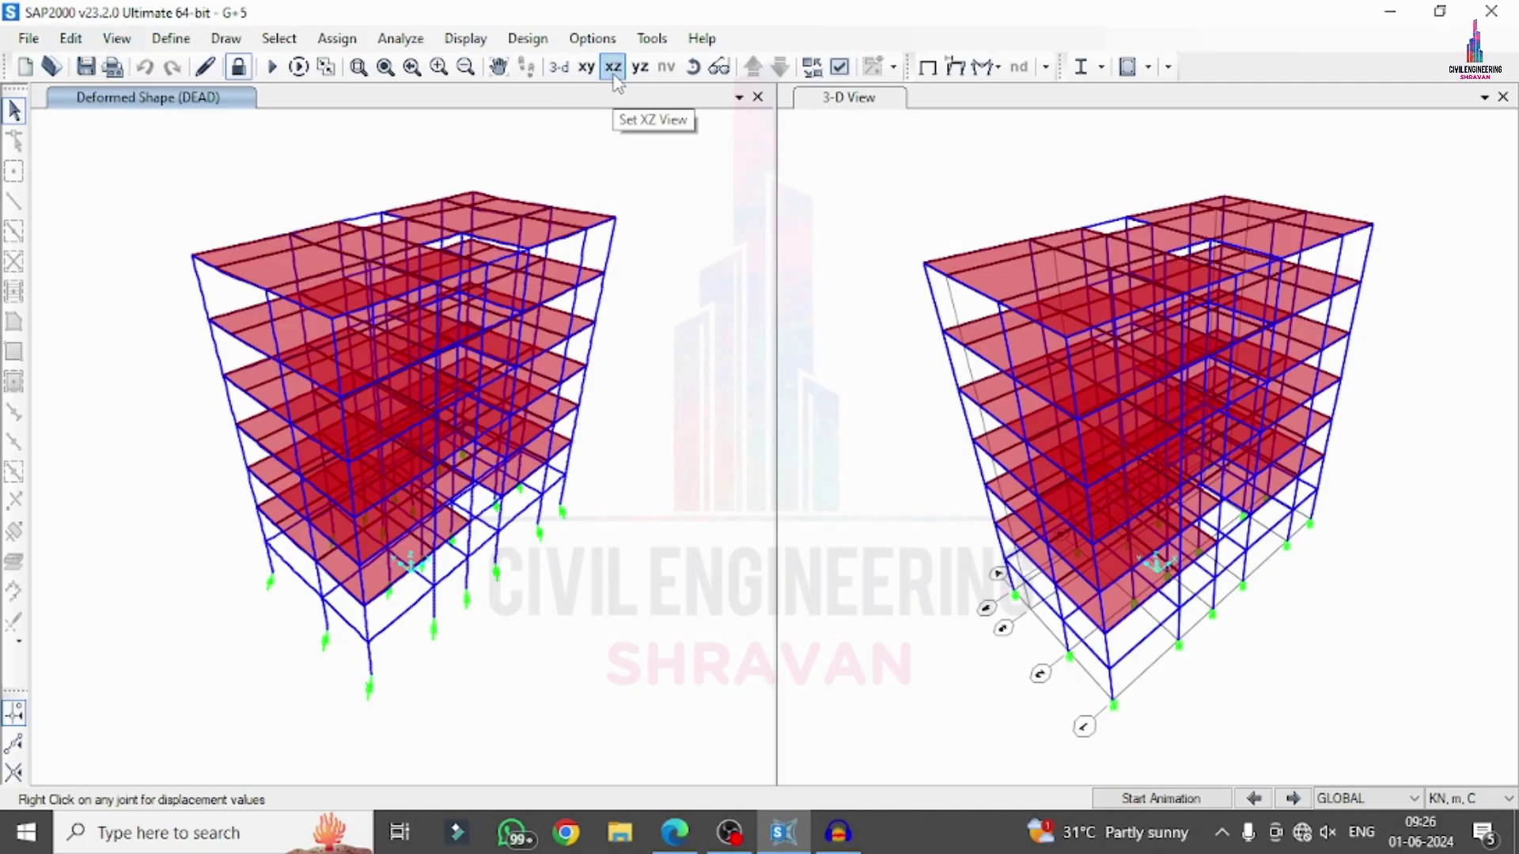
Step: Show the DEAD deformed shape in X-Z elevation, stop its animation, and return to 3-D
click(614, 68)
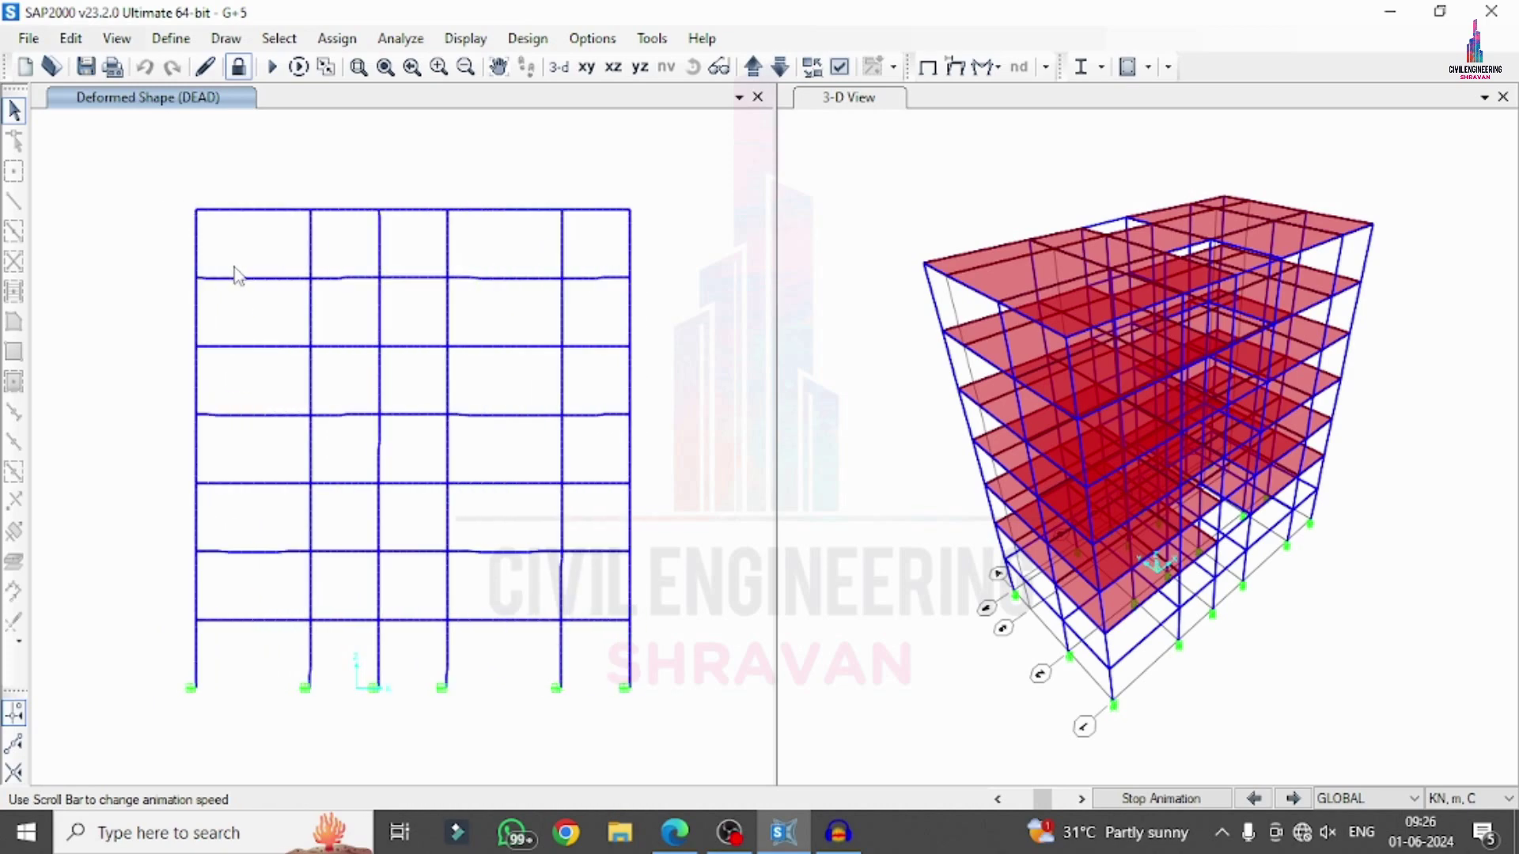
click(1176, 799)
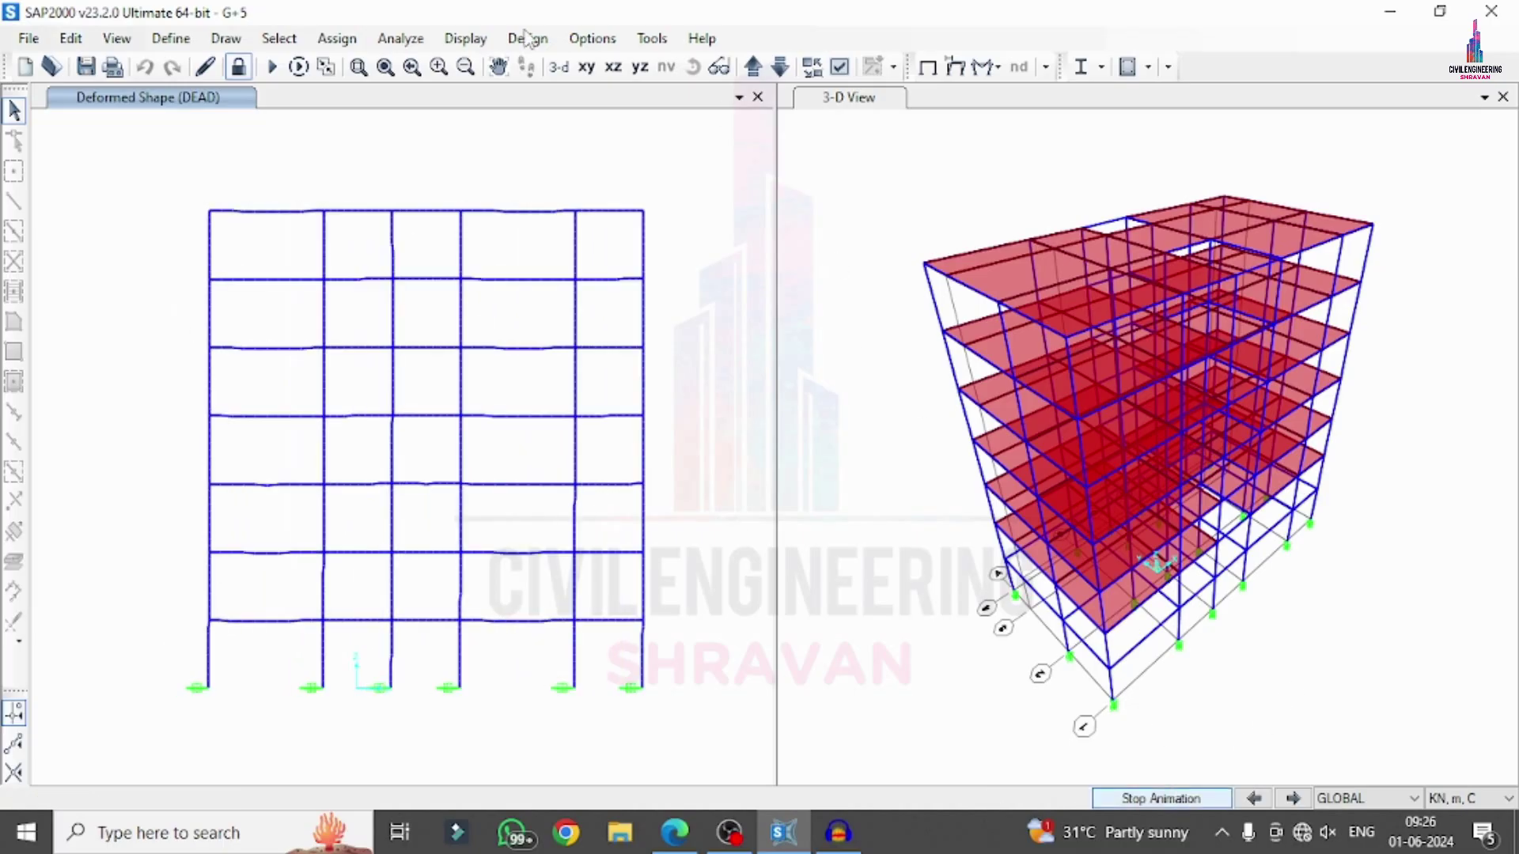
click(559, 66)
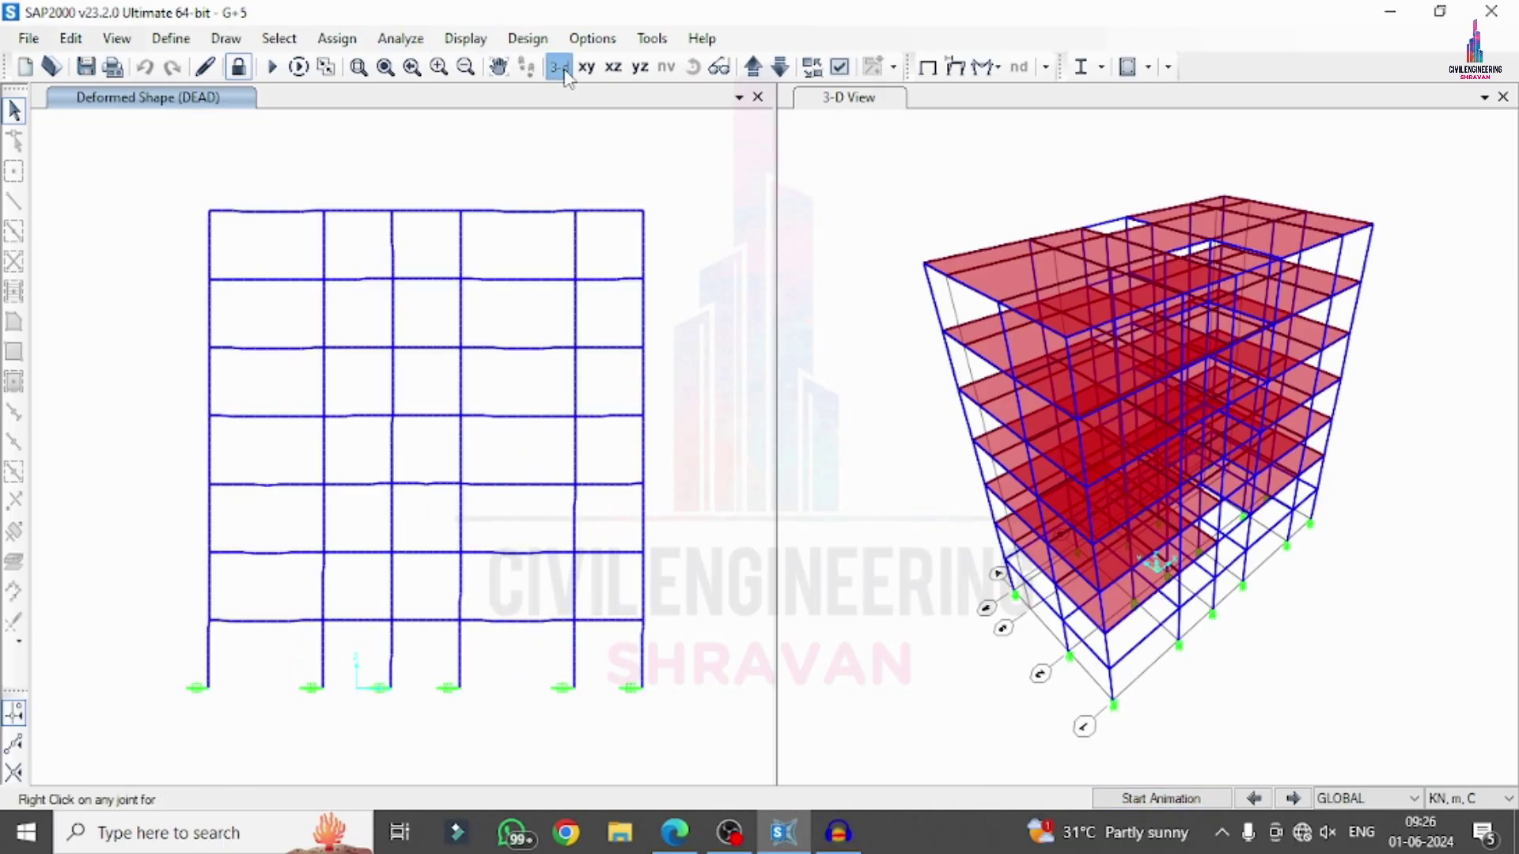
Step: Display DEAD-case frame force diagrams, applying Shear 2-2, then Moment 3-3, then Torsion
click(465, 38)
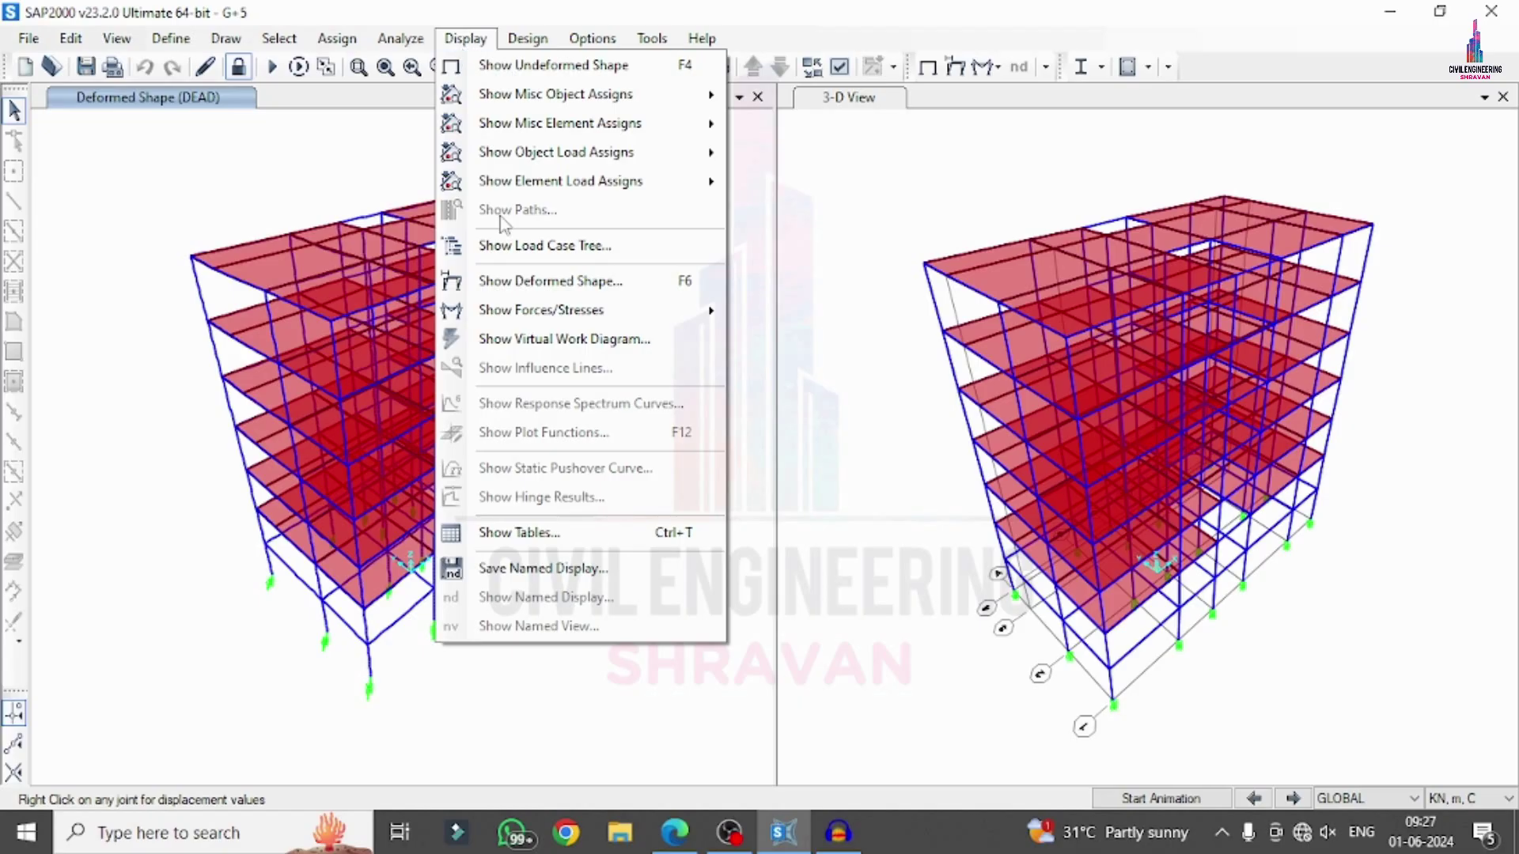
mouse_move(536, 317)
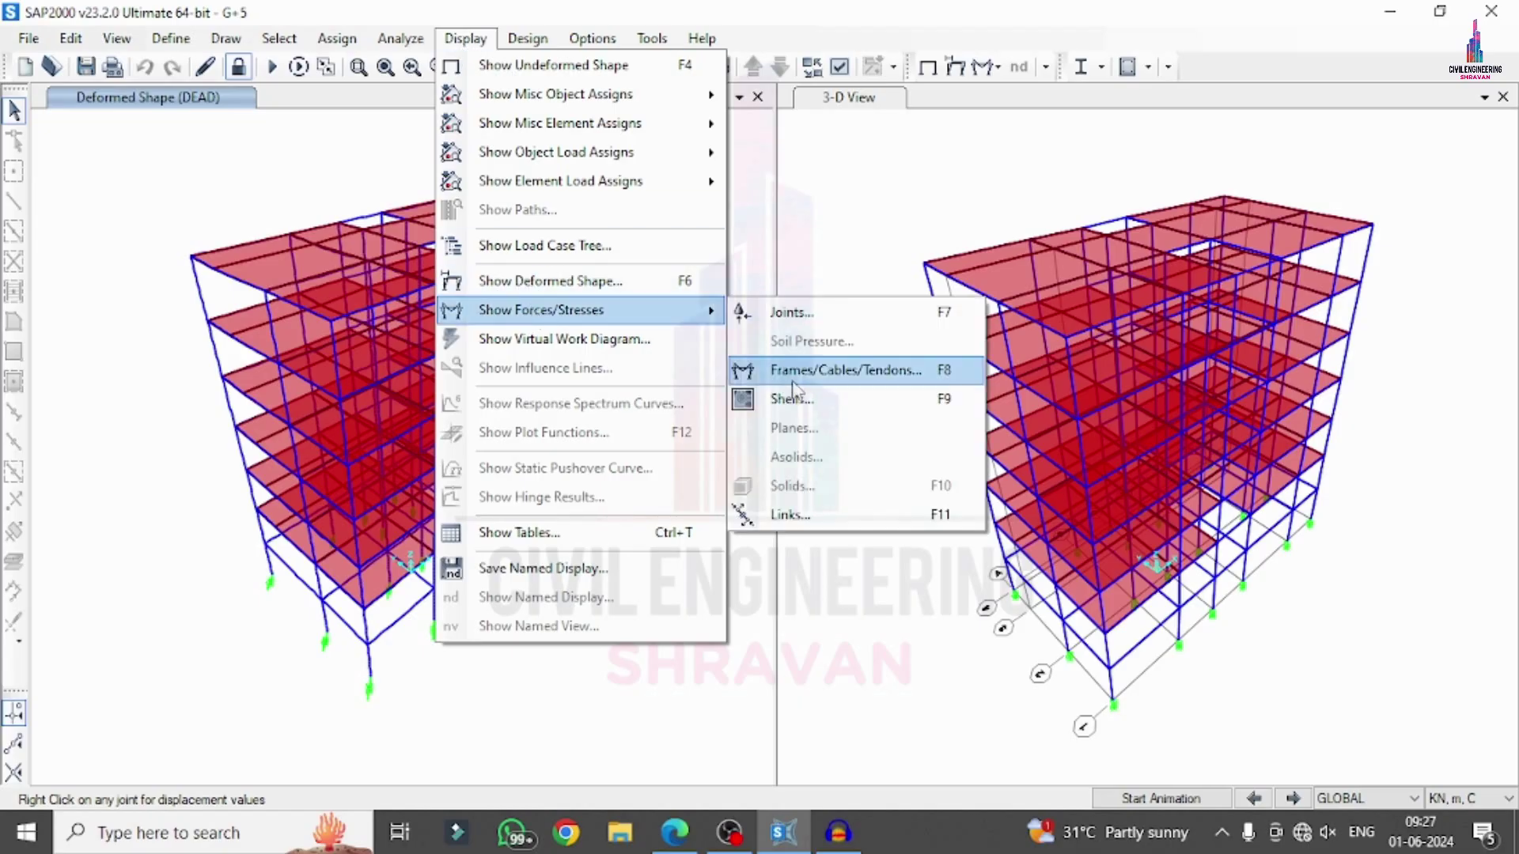
click(831, 370)
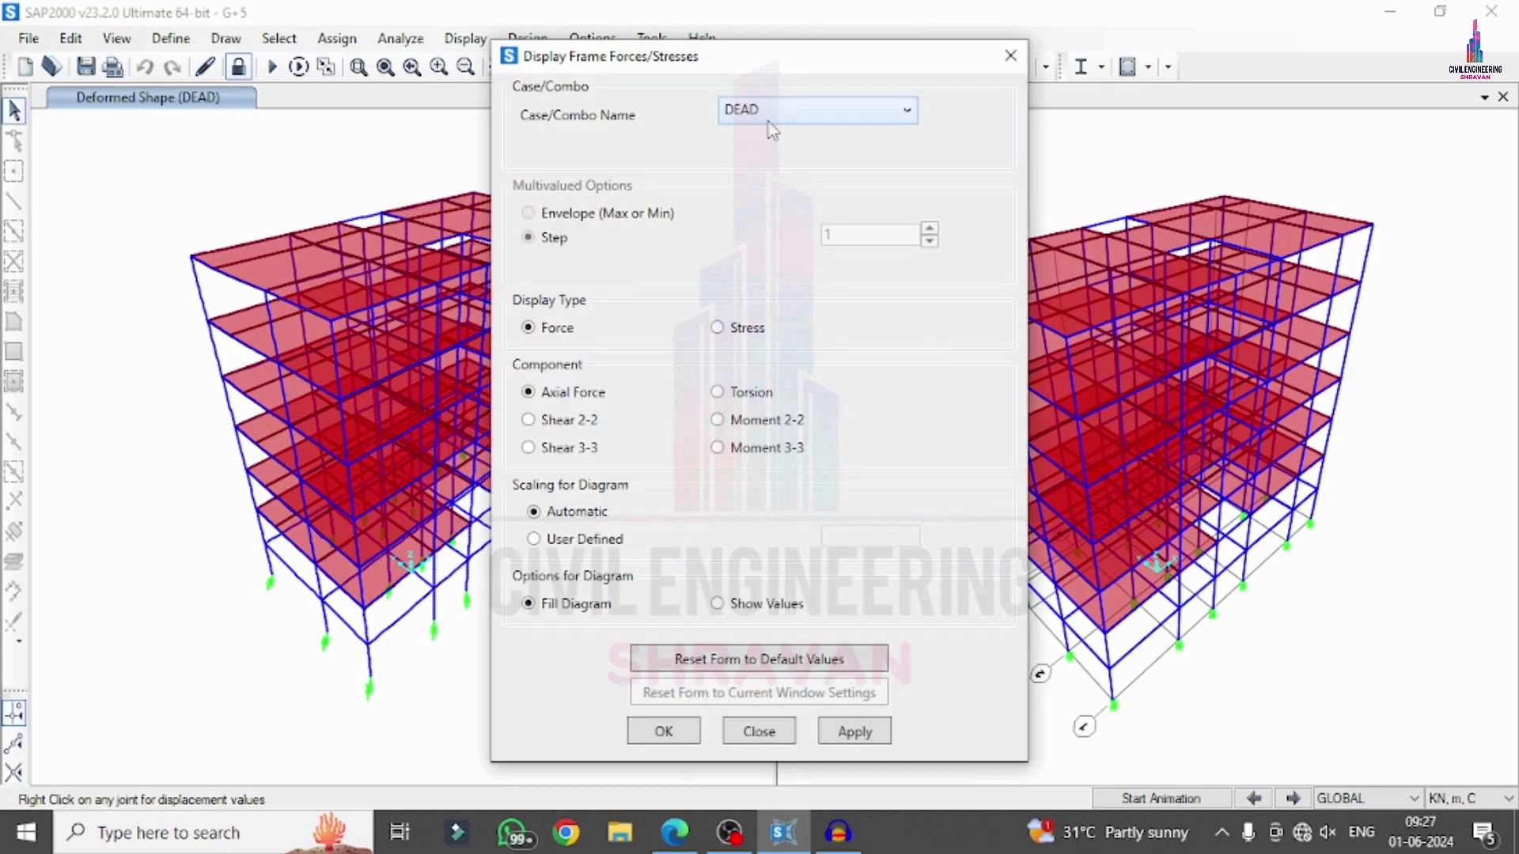
click(567, 420)
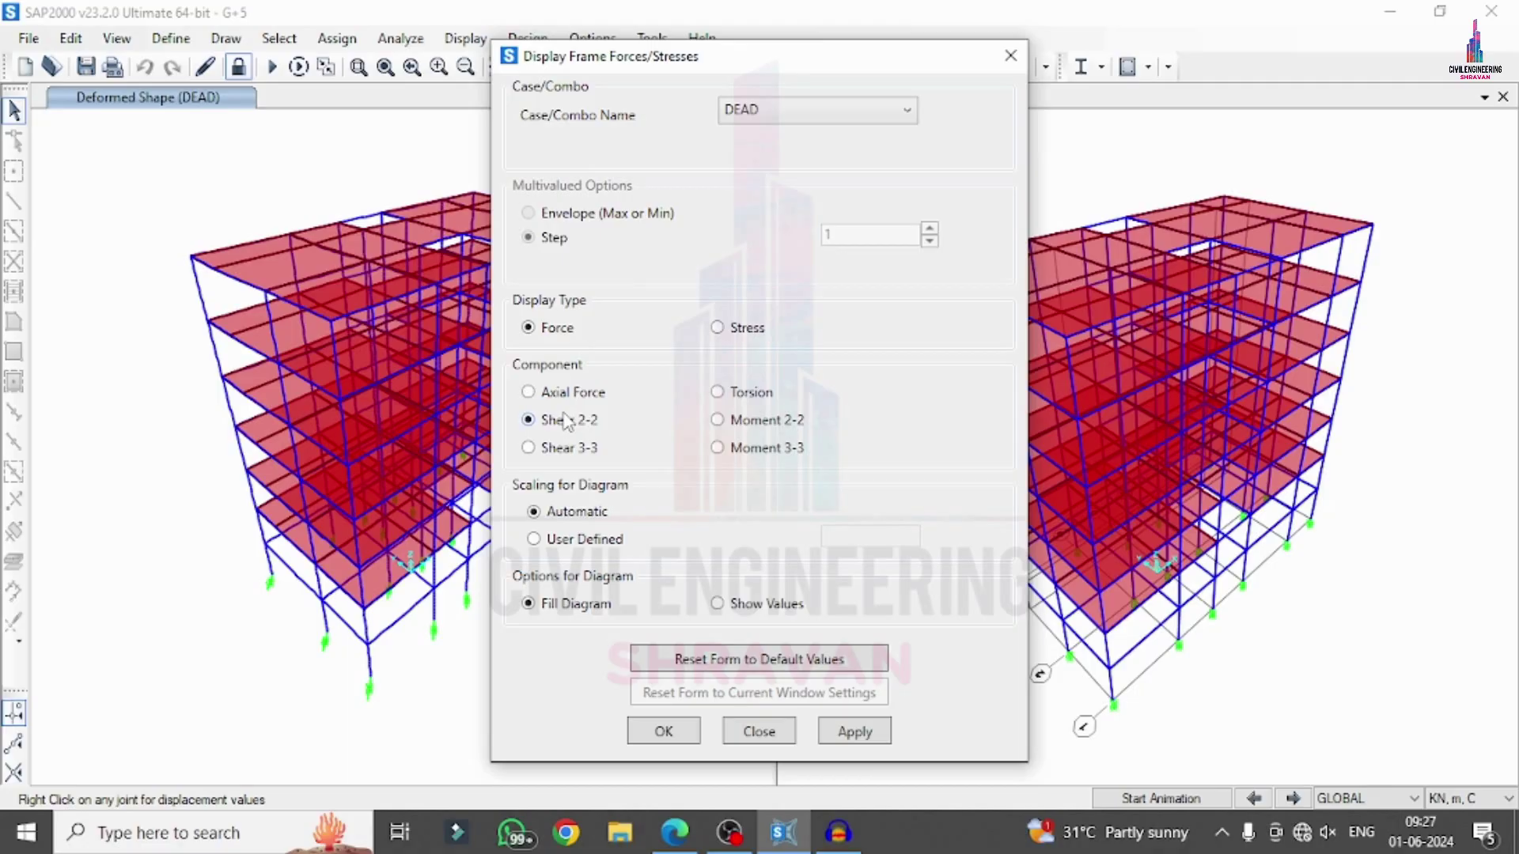
click(866, 737)
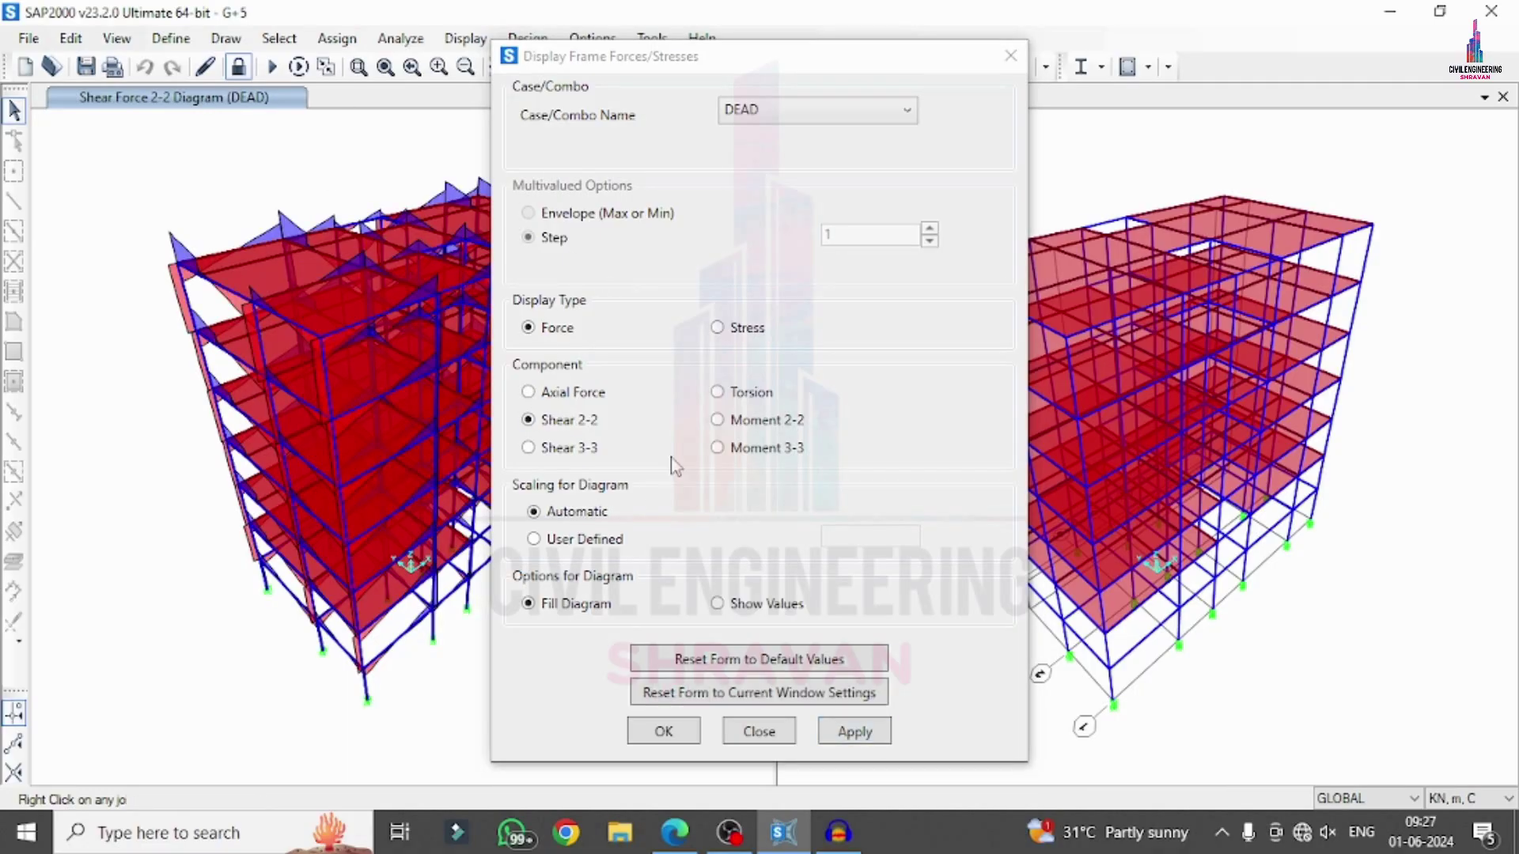
click(739, 448)
click(866, 733)
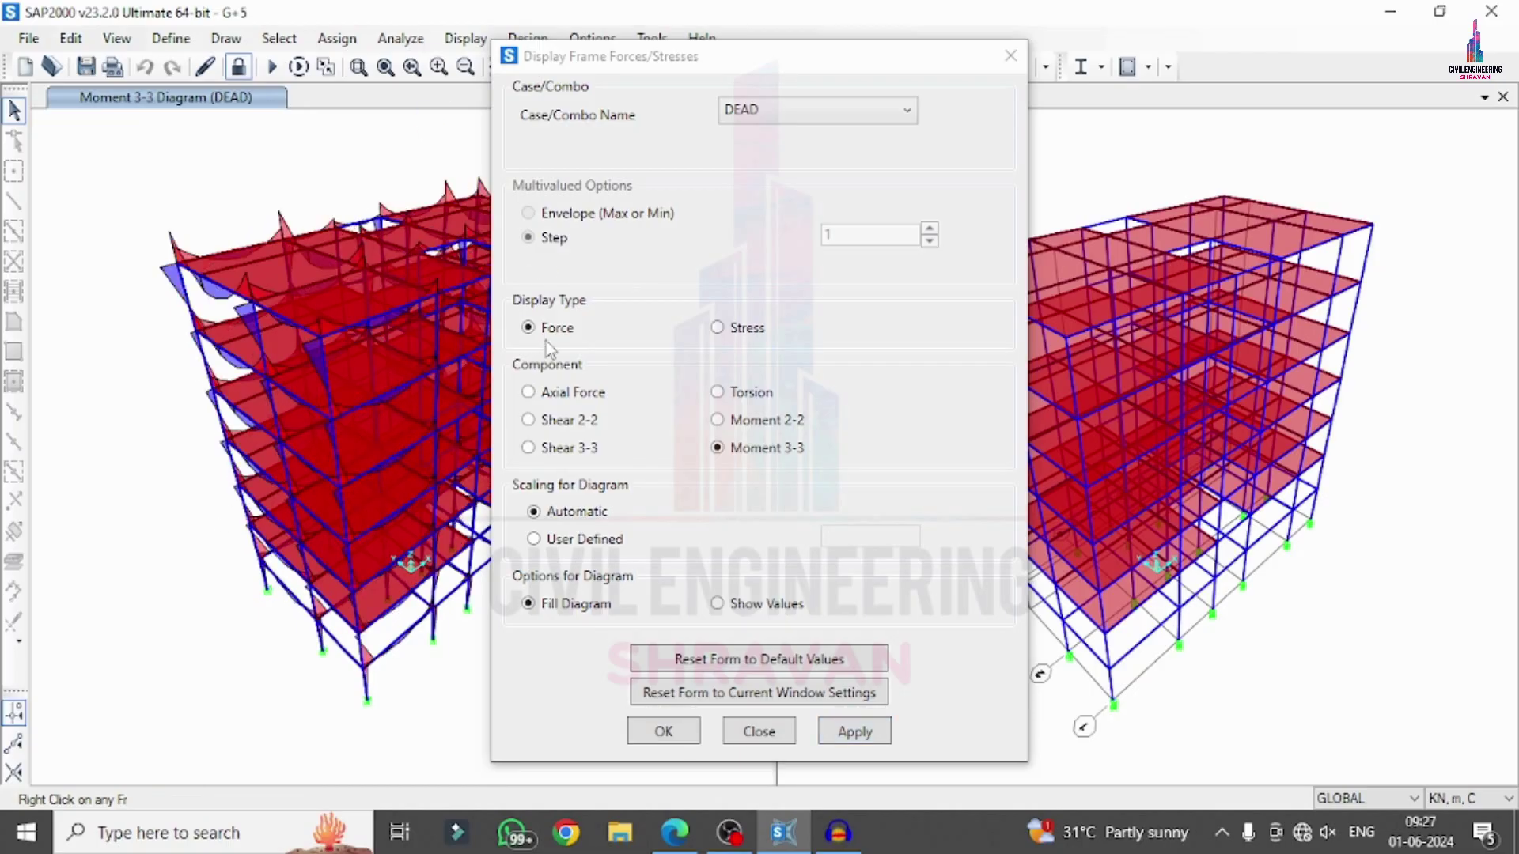
click(720, 393)
click(843, 732)
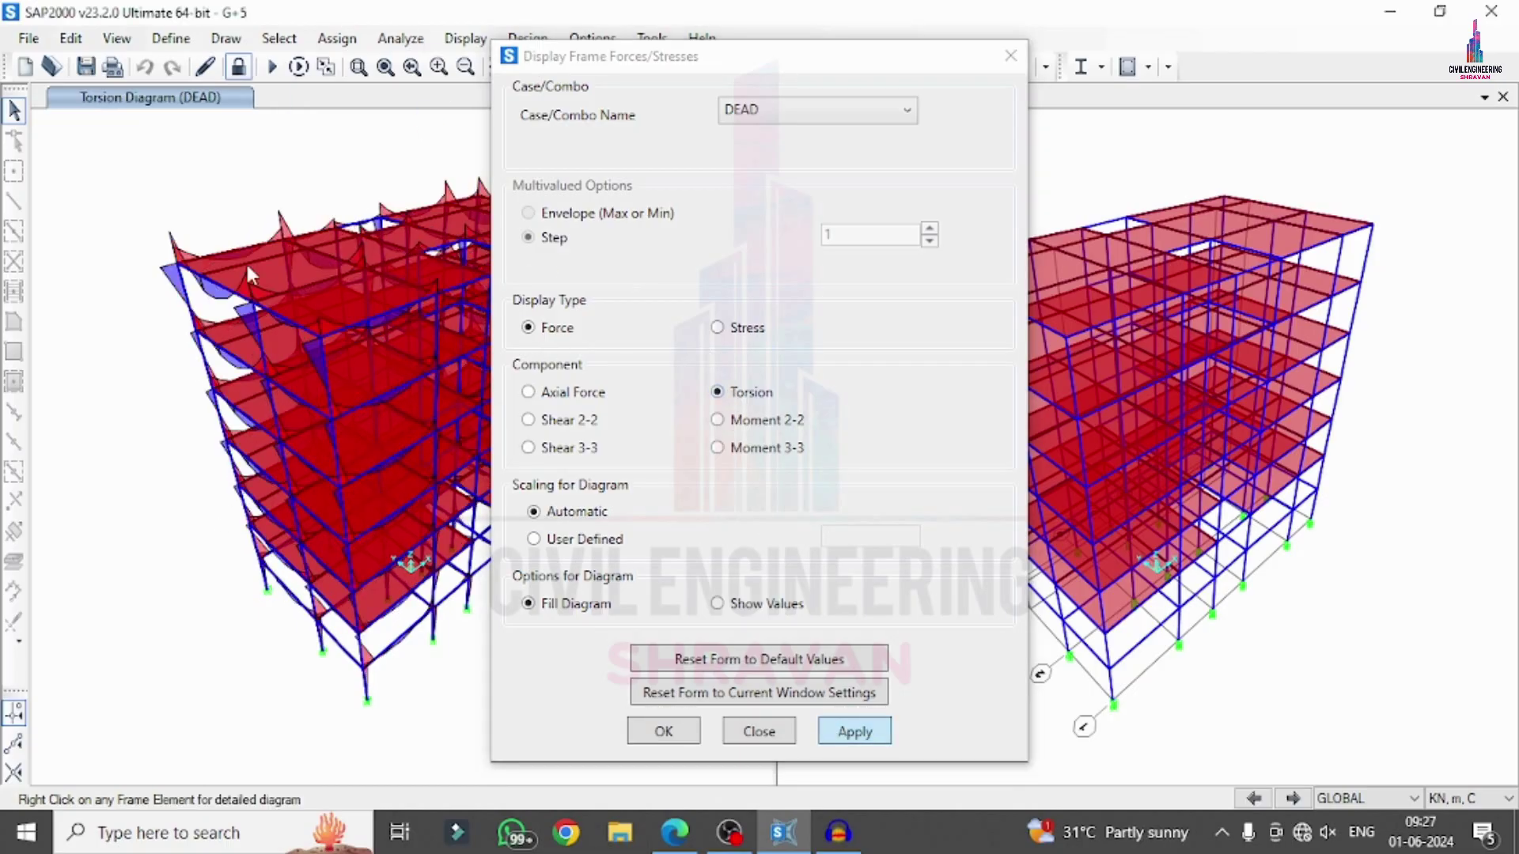
click(1008, 57)
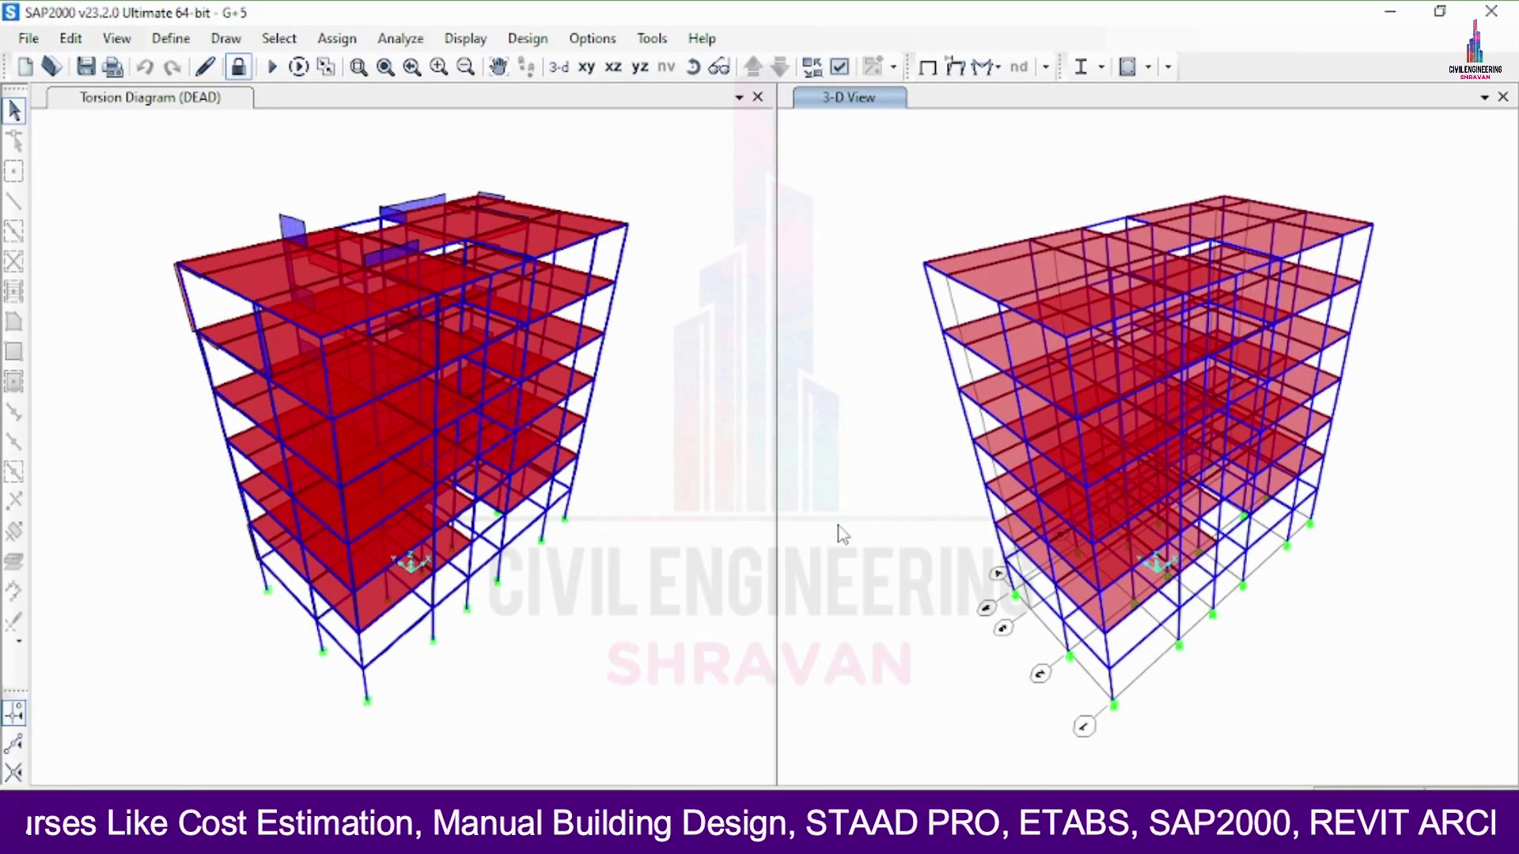
Step: Unlock the model, discarding the analysis results
click(486, 89)
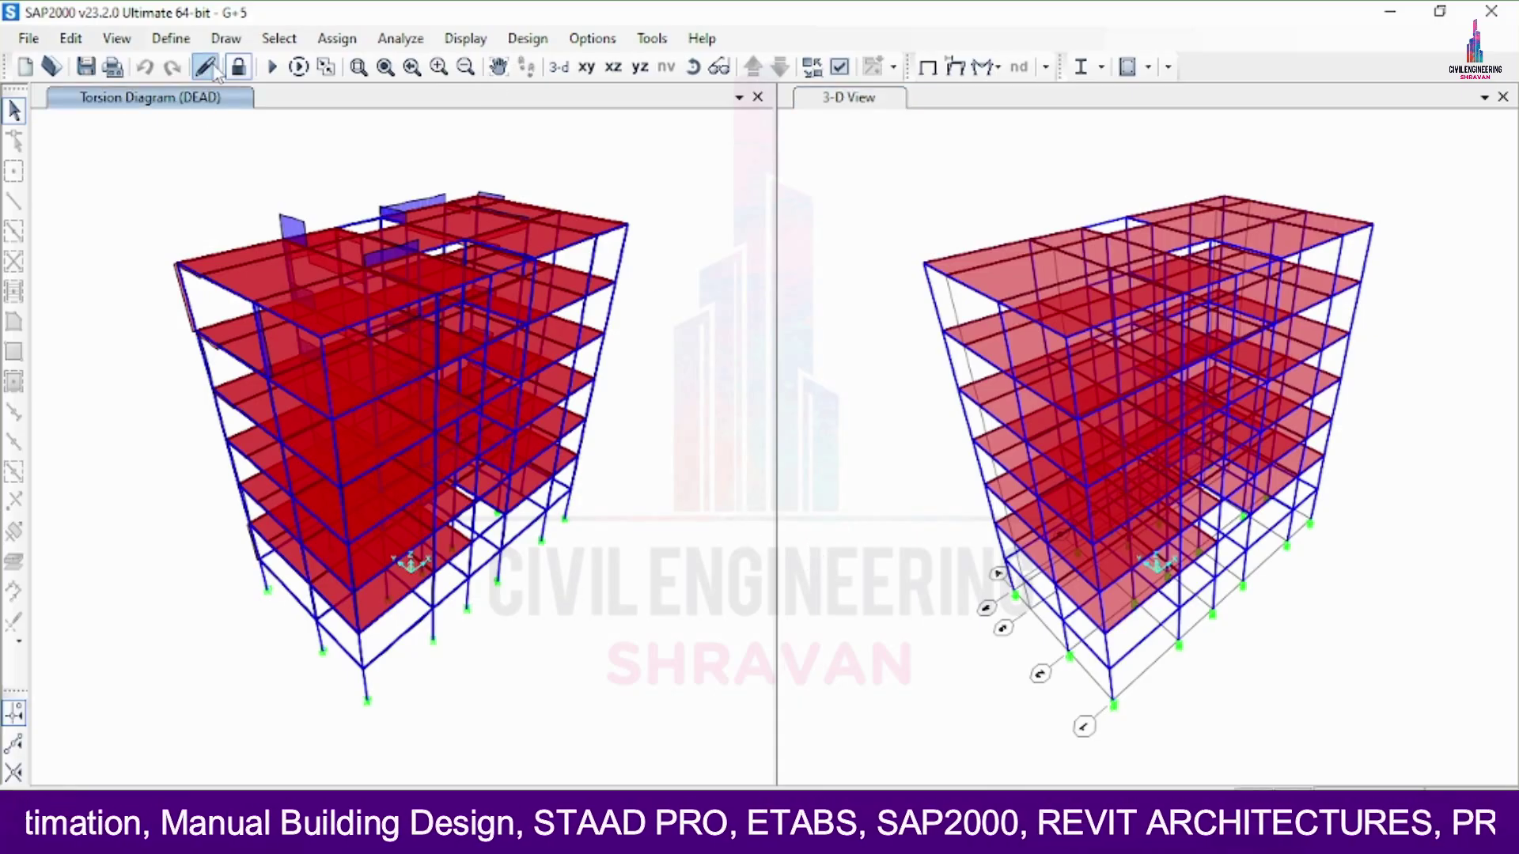
click(238, 66)
click(783, 498)
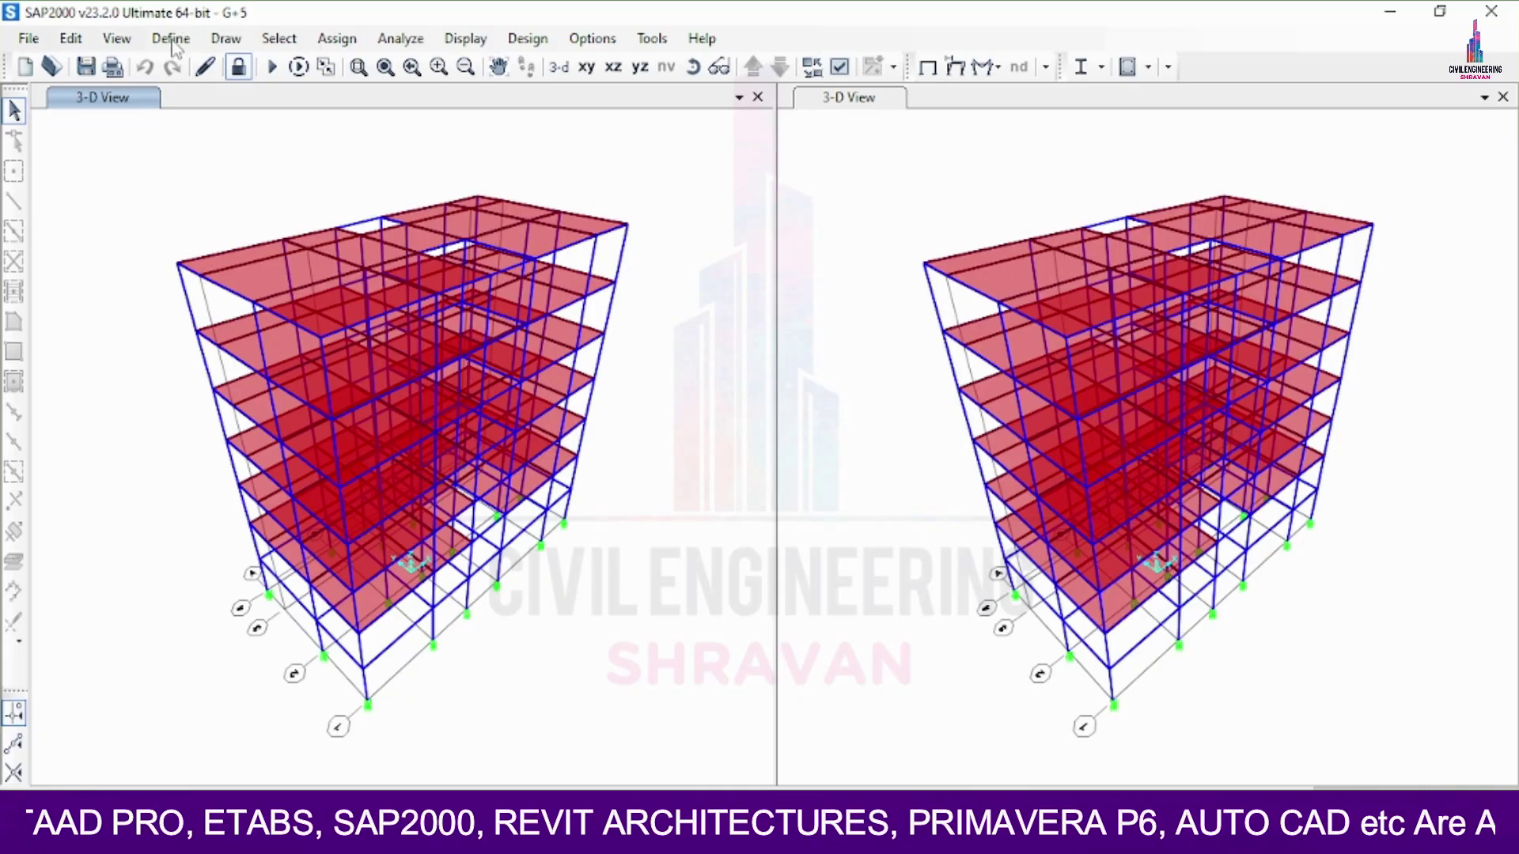
Step: Review the RBI link property without changes, then show the X-Y base plan at Z=0
click(172, 40)
mouse_move(253, 101)
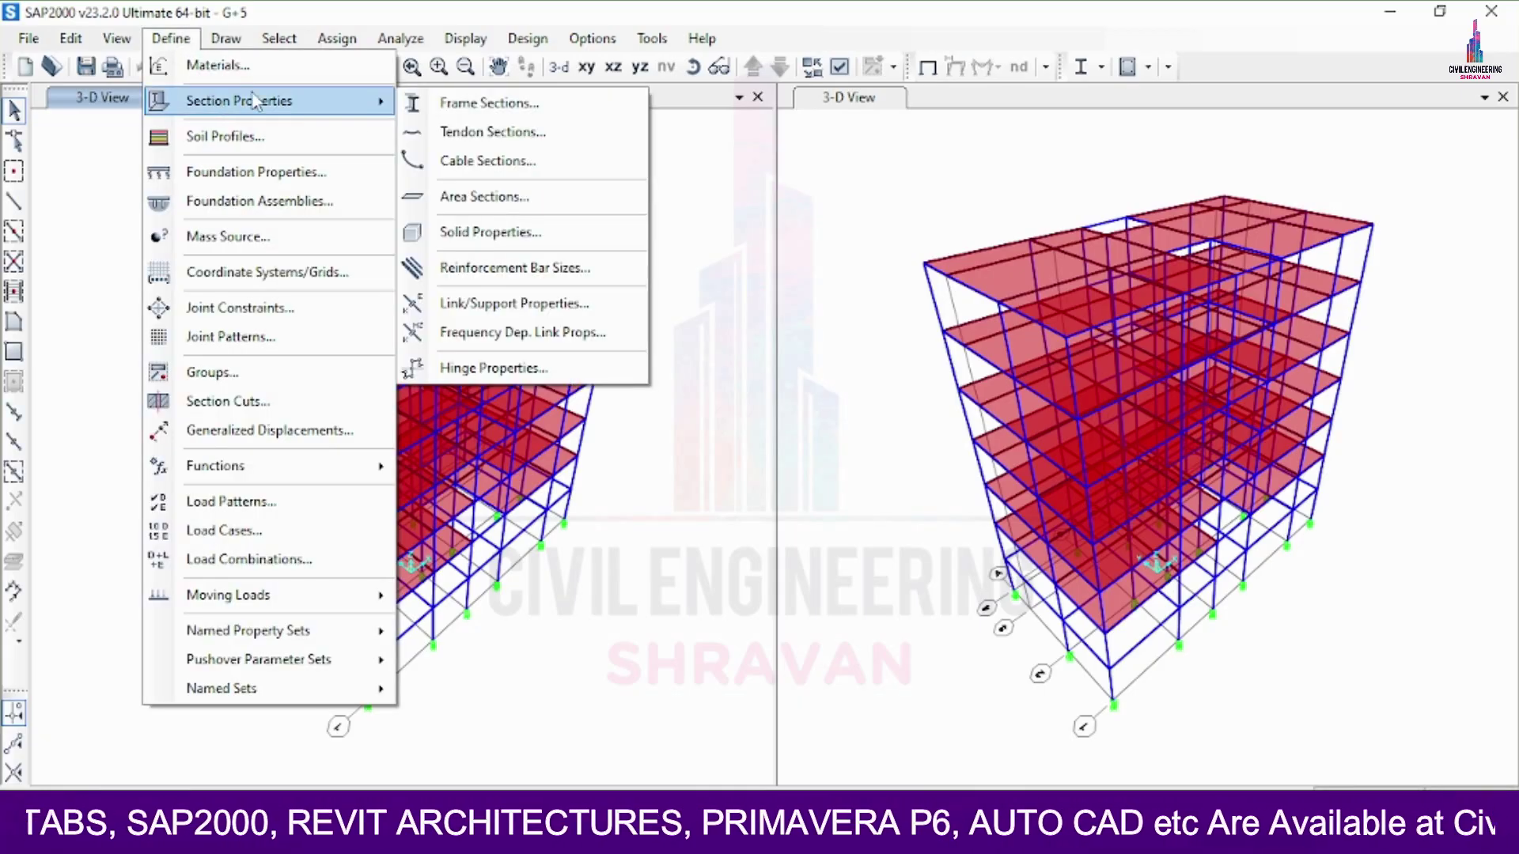
click(506, 301)
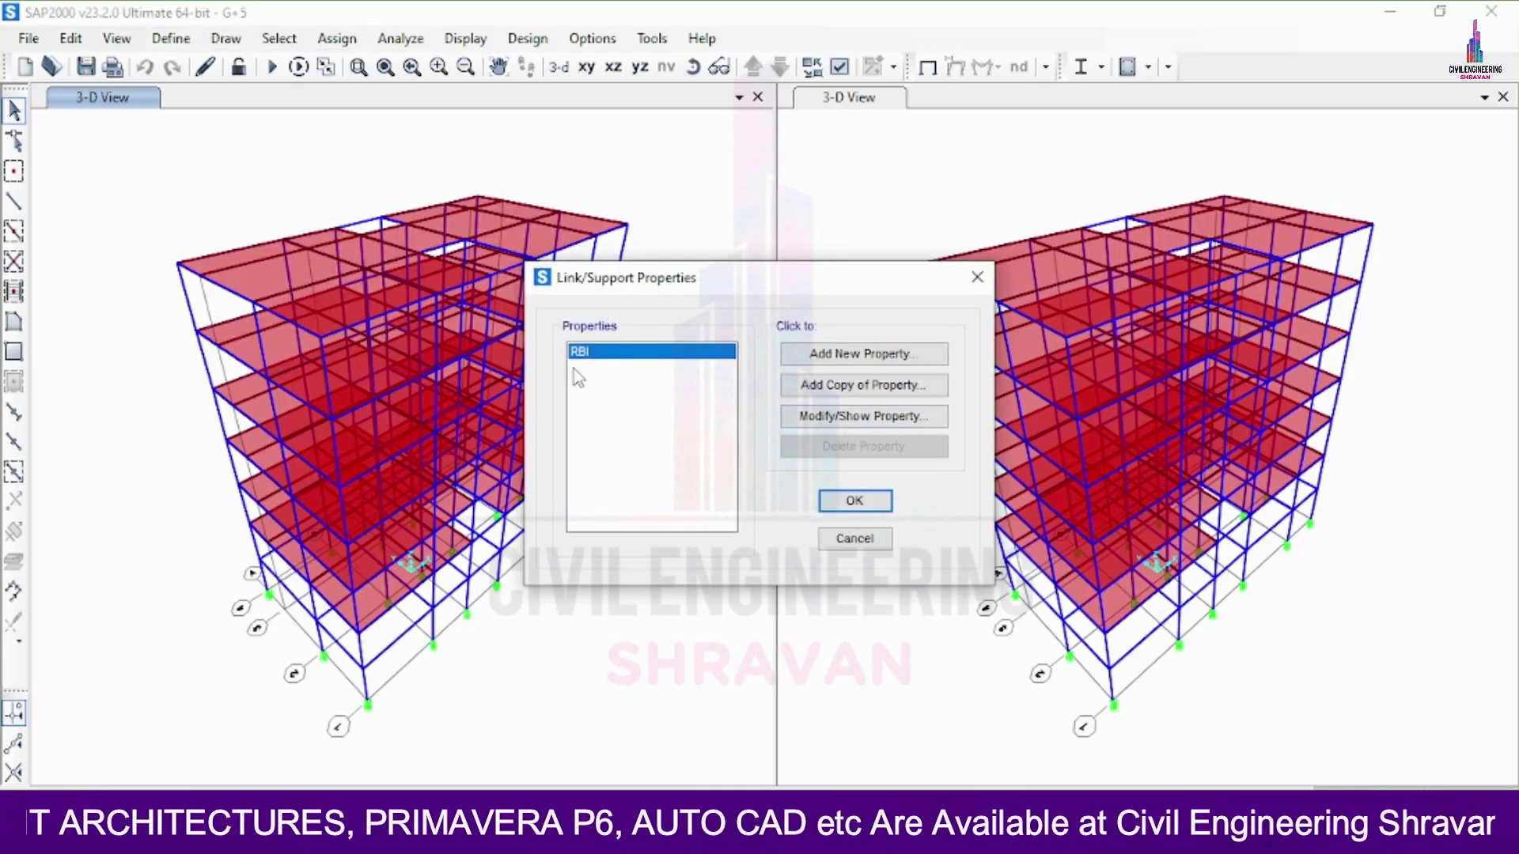
click(862, 417)
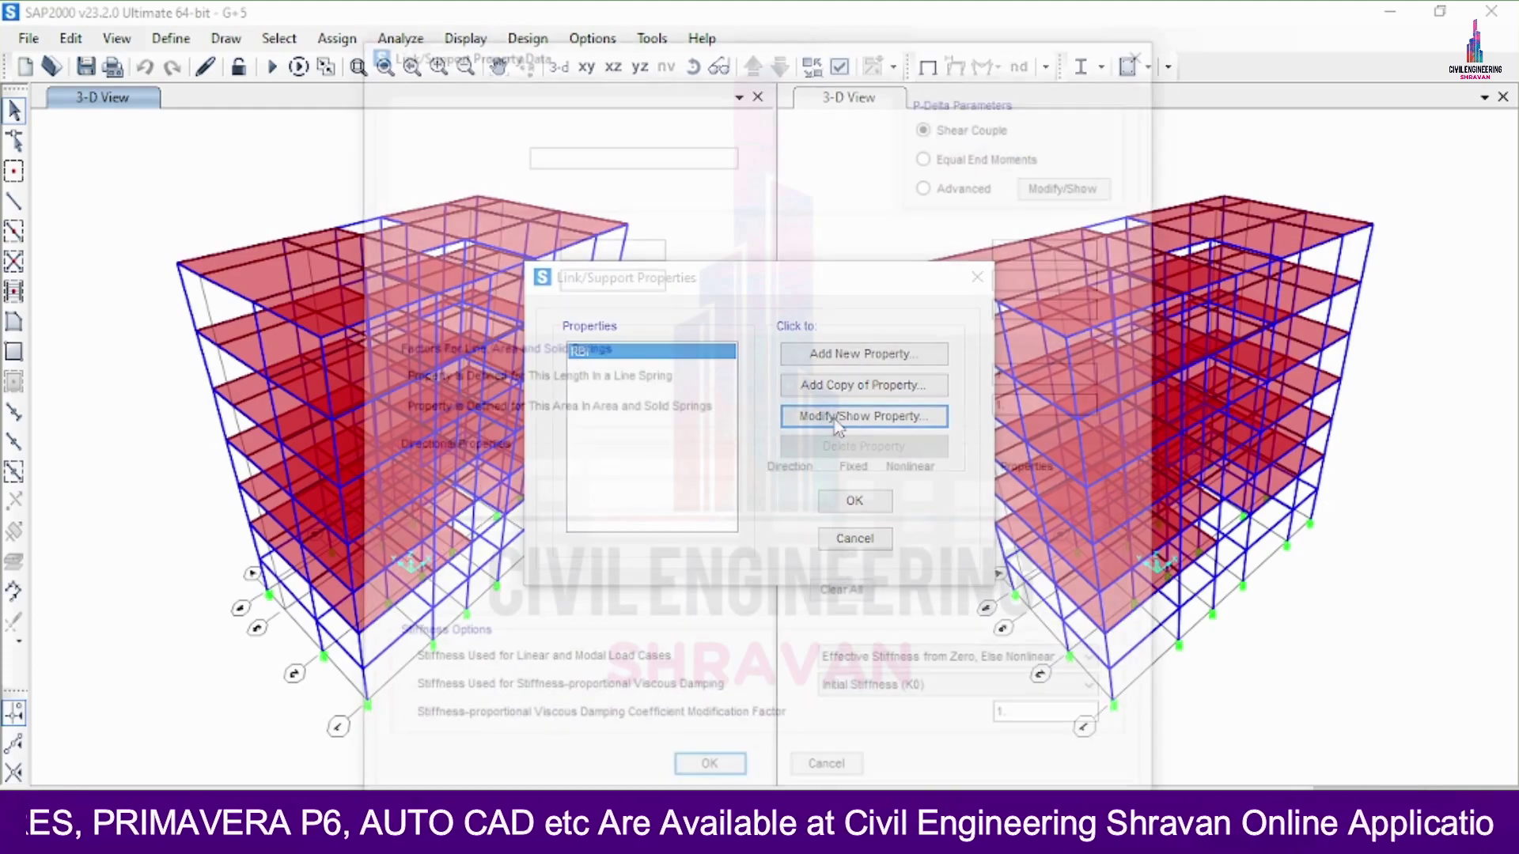
click(829, 775)
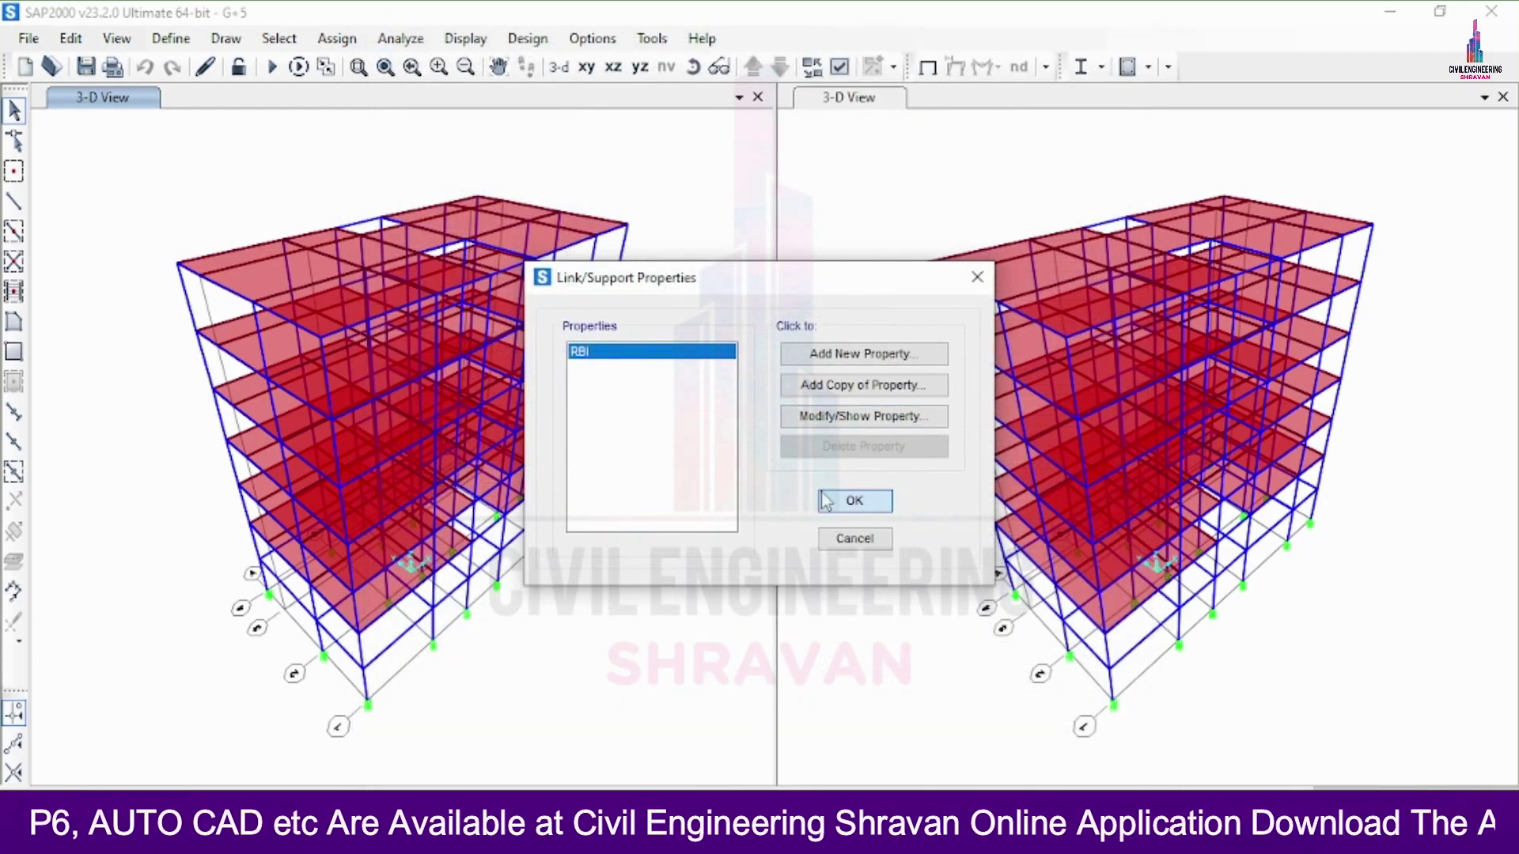
click(854, 500)
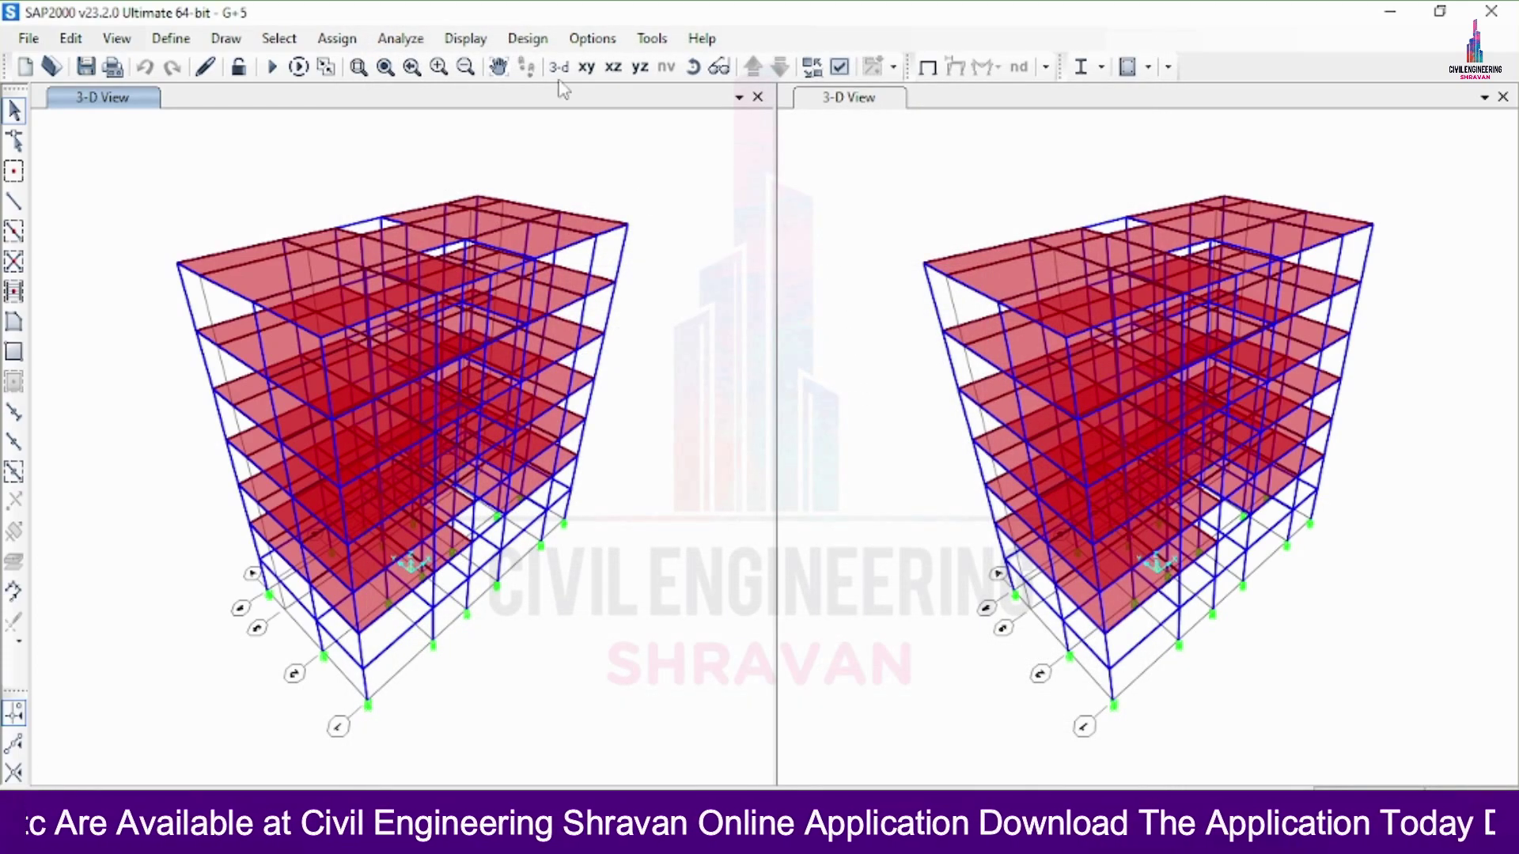
click(585, 67)
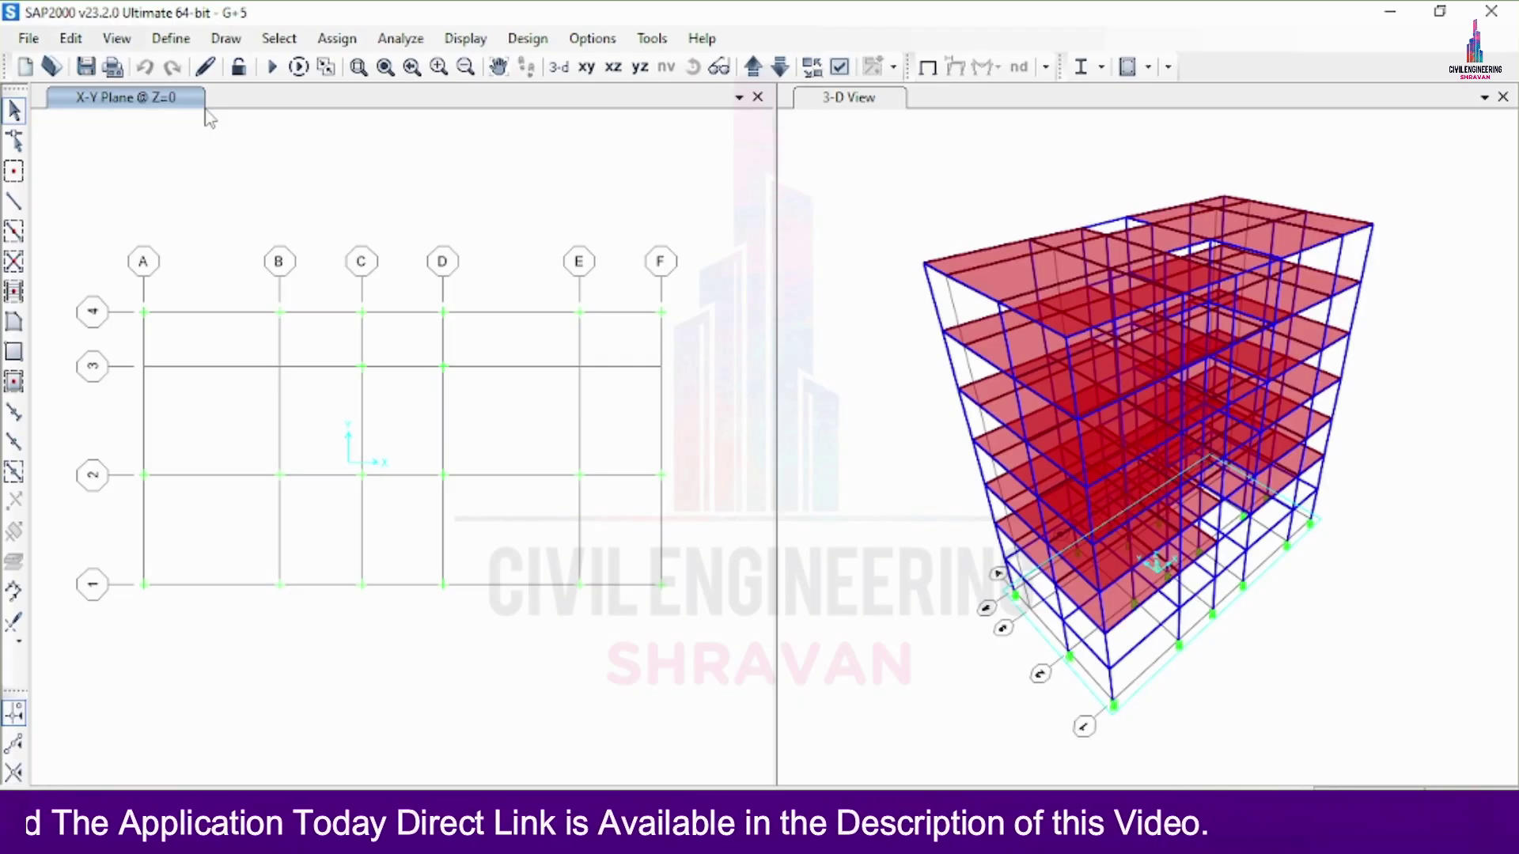
Step: Review the Friction pendulum Isolation values in the base-isolation PDF notes
key(alt+Tab)
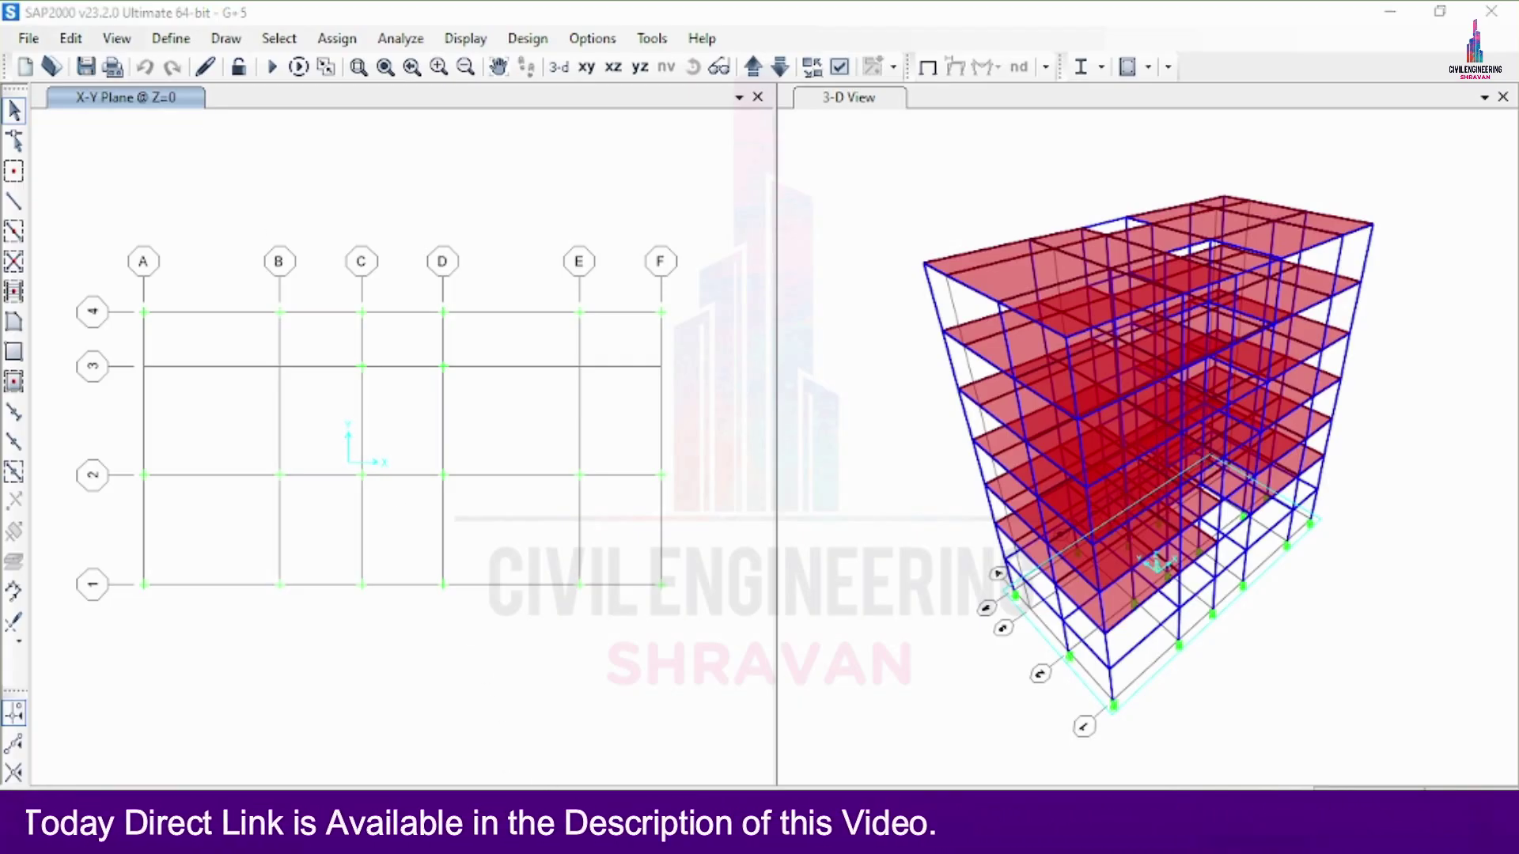
mouse_move(726, 264)
mouse_down()
mouse_move(580, 210)
mouse_move(353, 222)
mouse_move(314, 486)
mouse_move(356, 652)
mouse_move(448, 704)
mouse_move(637, 689)
mouse_move(714, 250)
mouse_move(615, 163)
mouse_move(526, 189)
mouse_up()
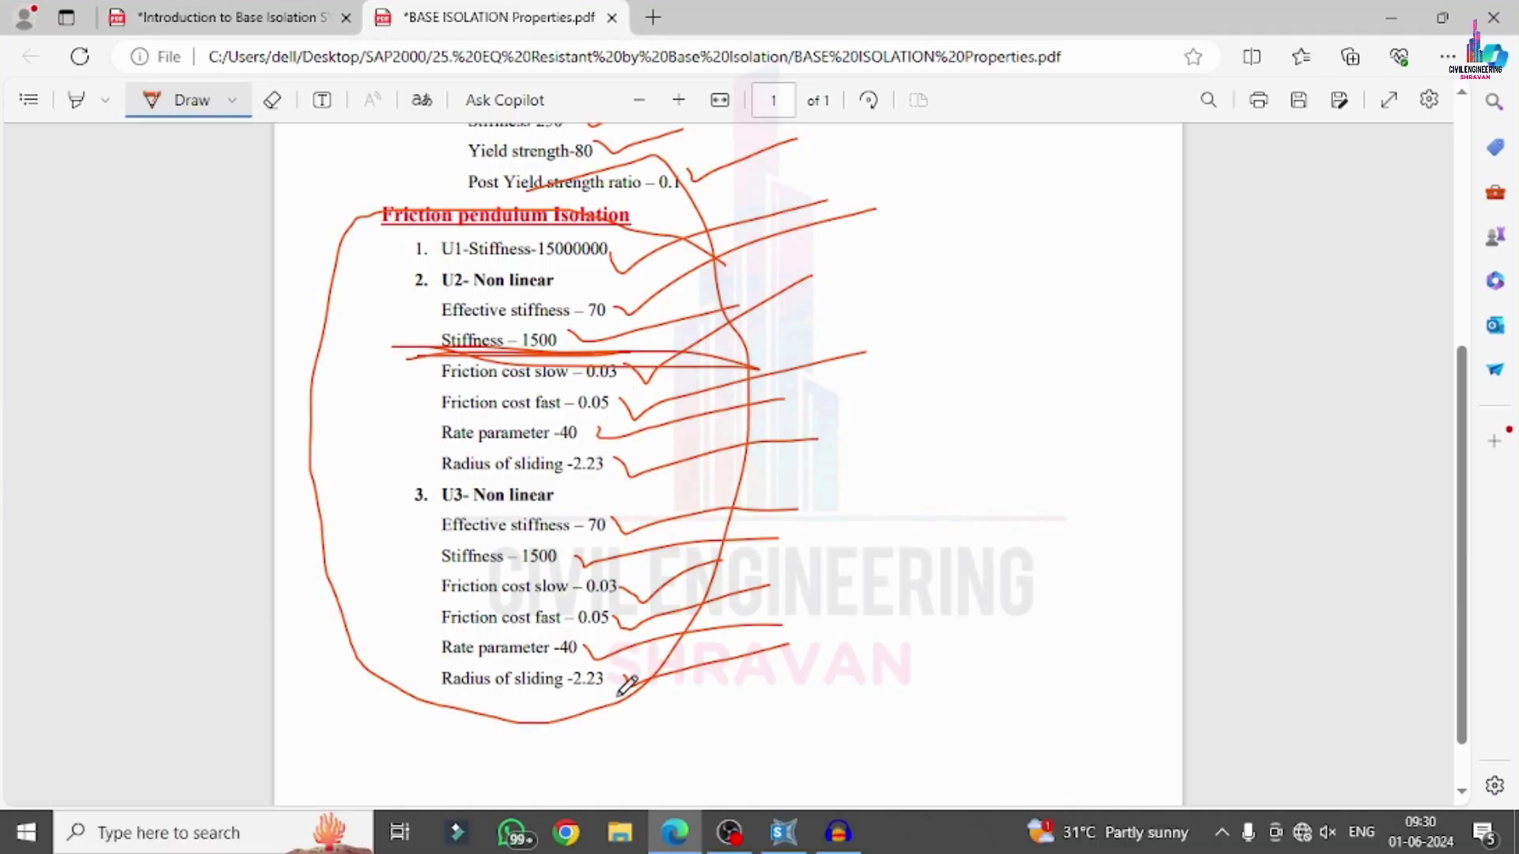
click(783, 832)
Step: Add a new Friction Isolator link property named FPS with direction U1 enabled
click(171, 37)
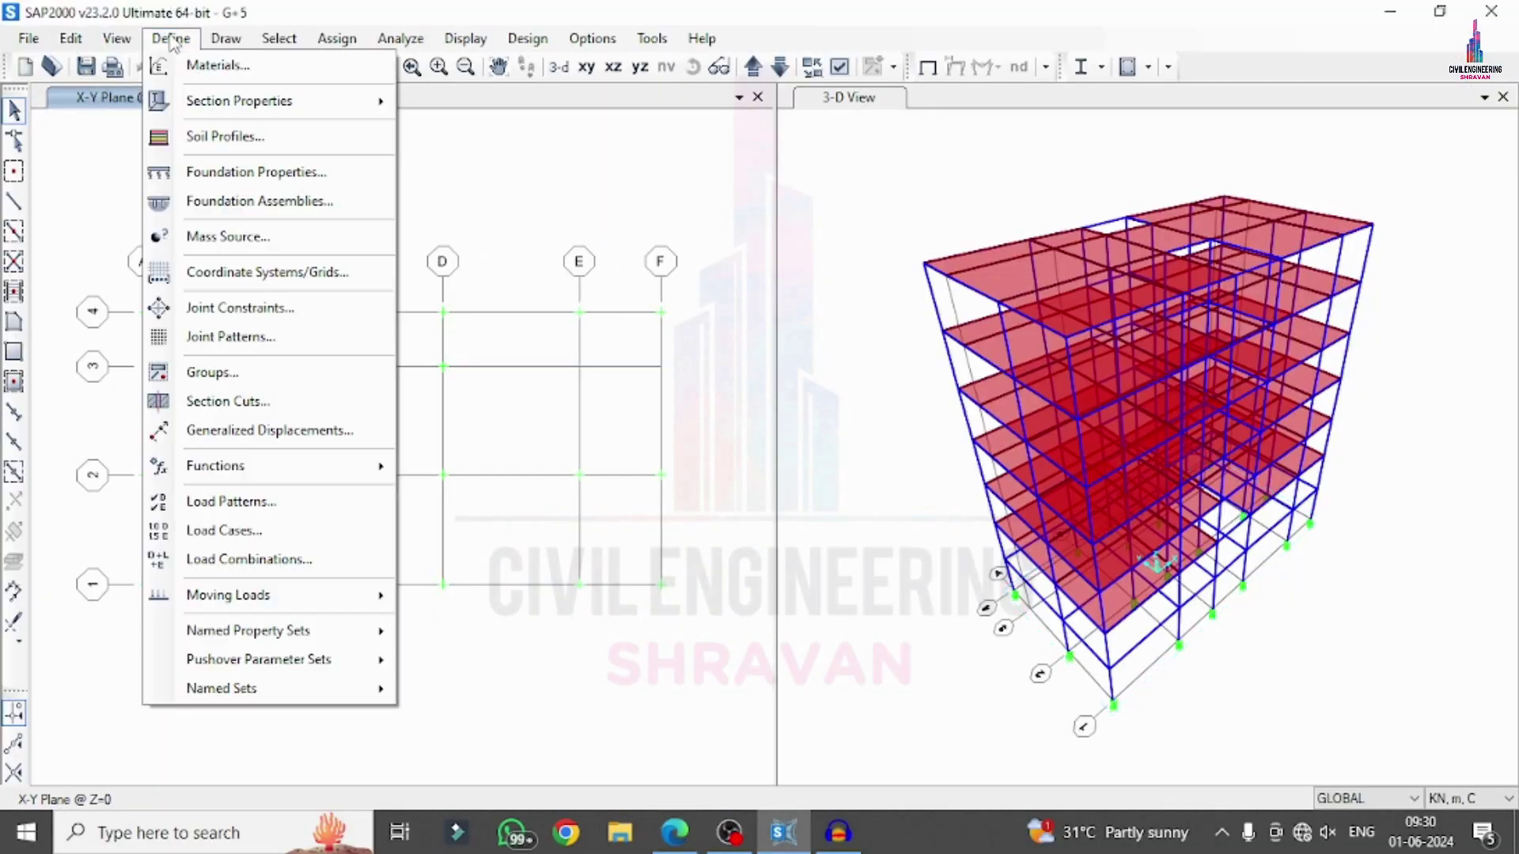
mouse_move(236, 103)
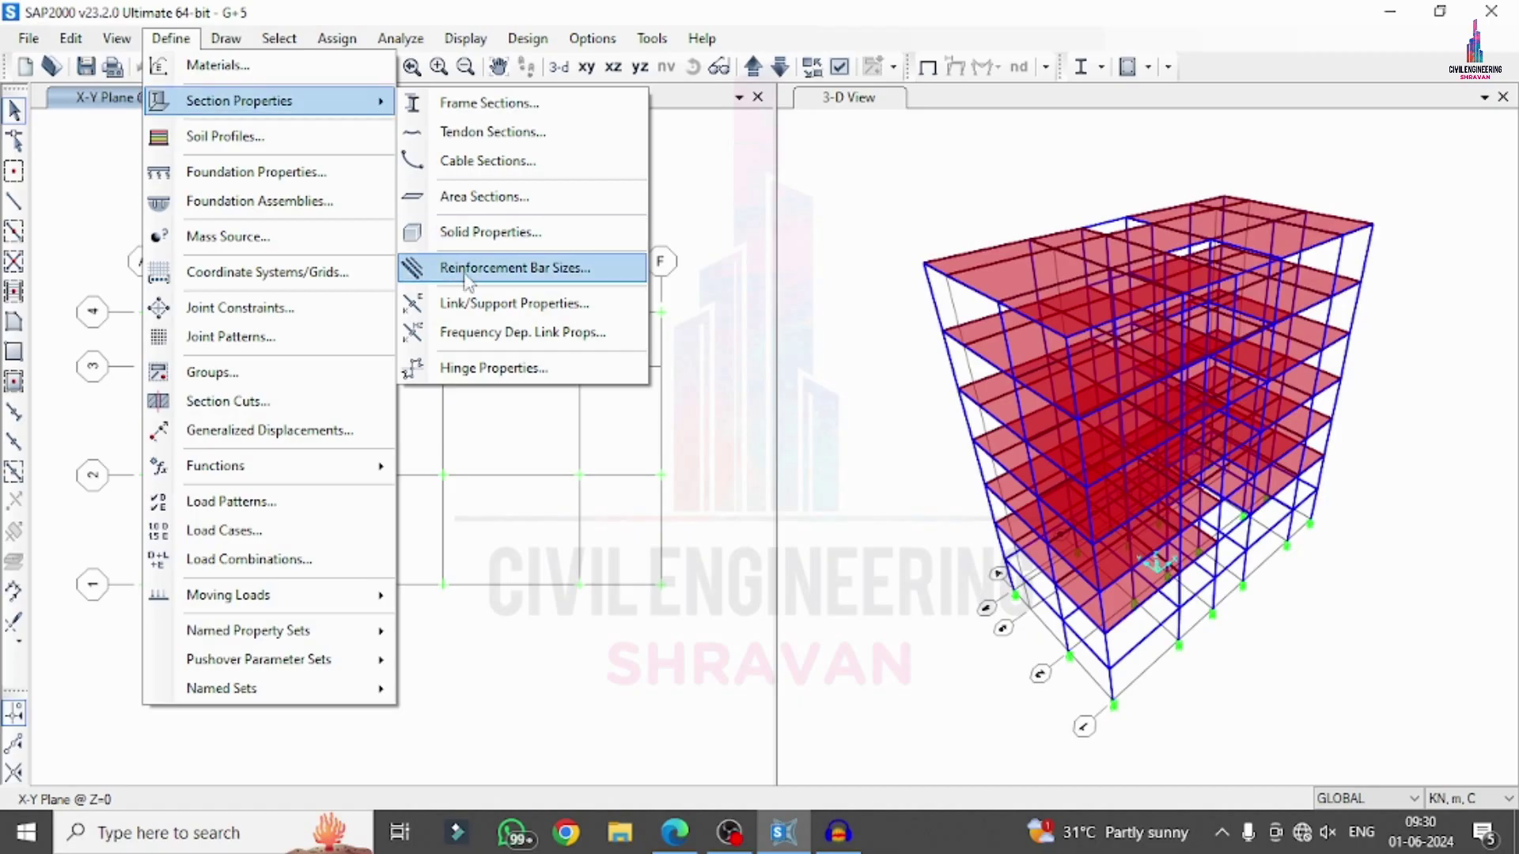
click(491, 303)
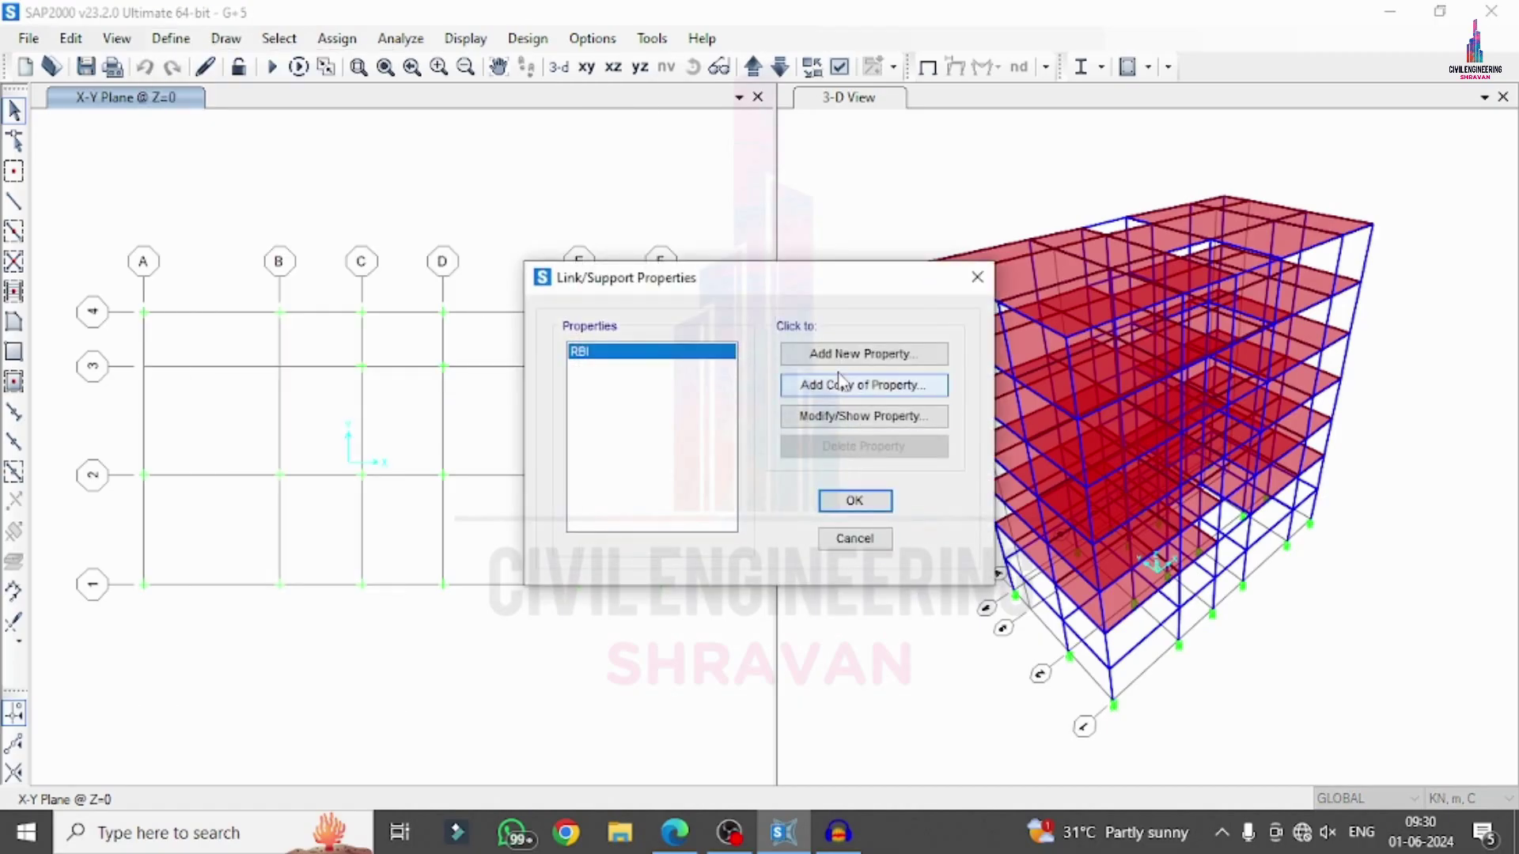
click(864, 354)
click(531, 119)
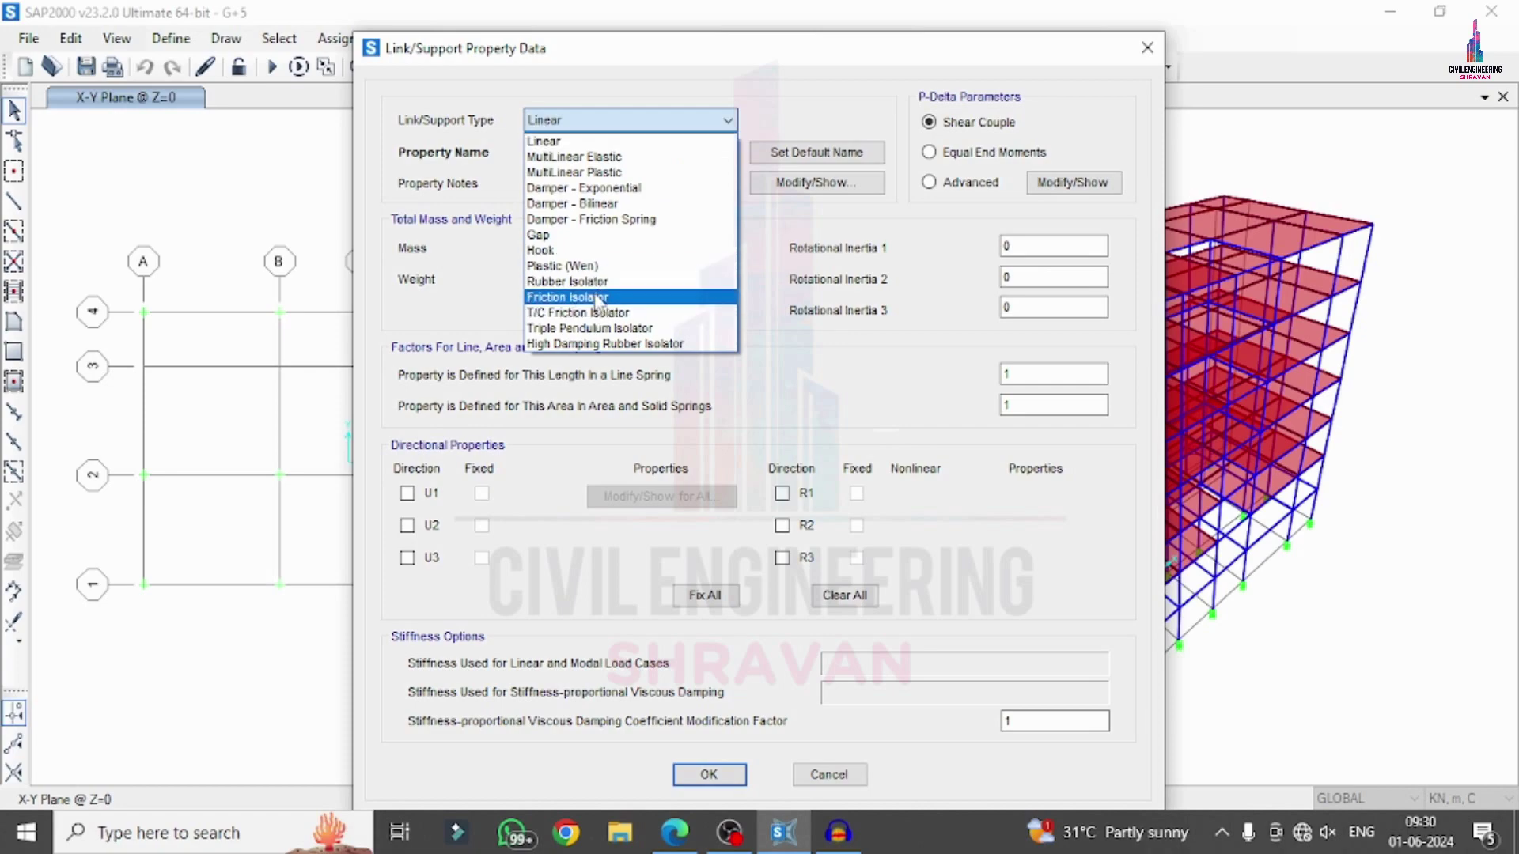
click(567, 297)
double_click(546, 150)
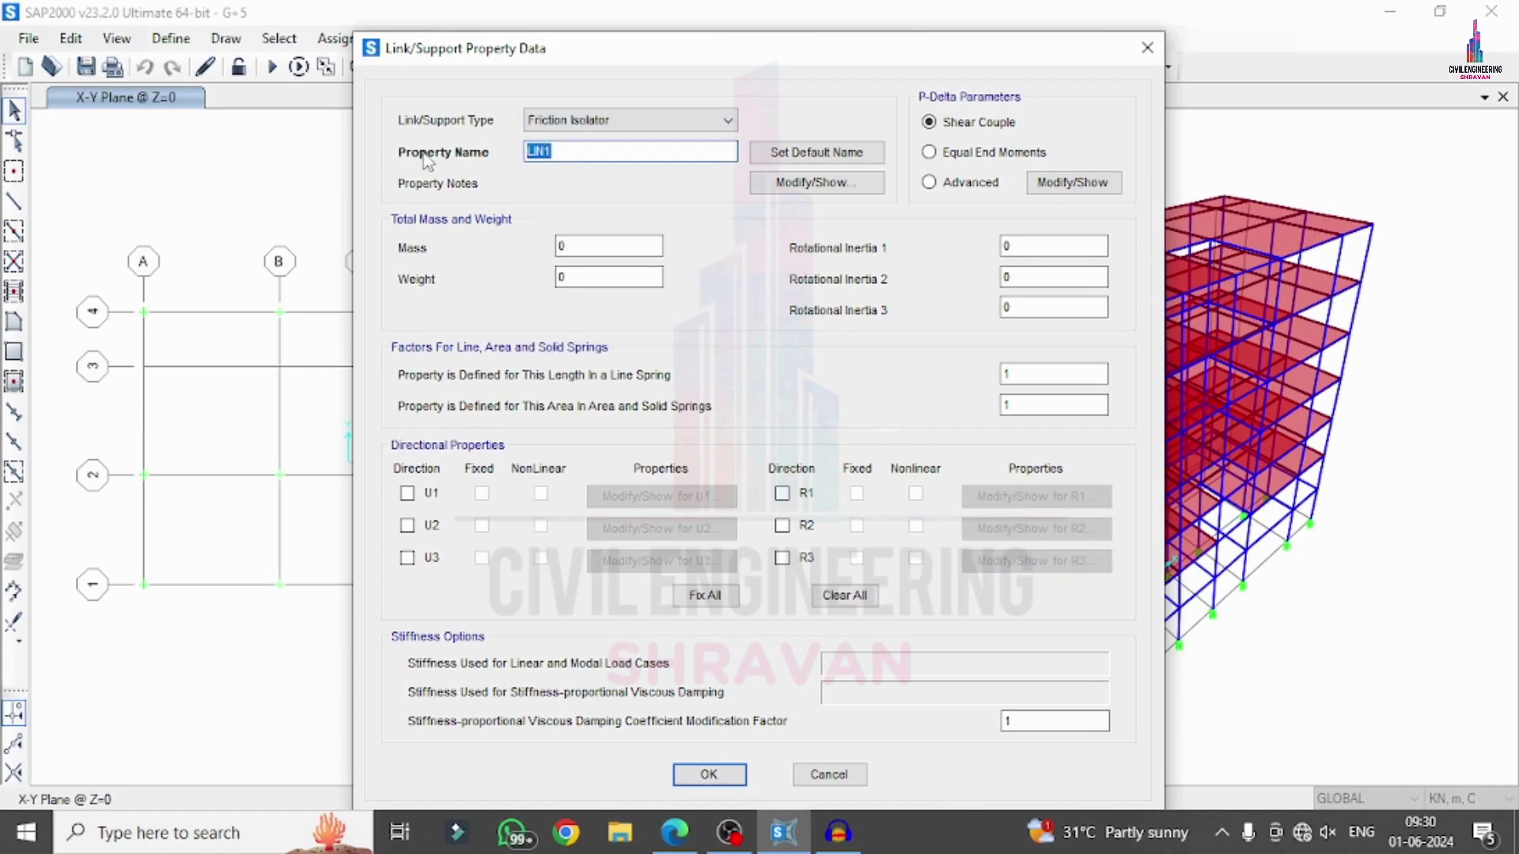
text(FPS)
click(406, 492)
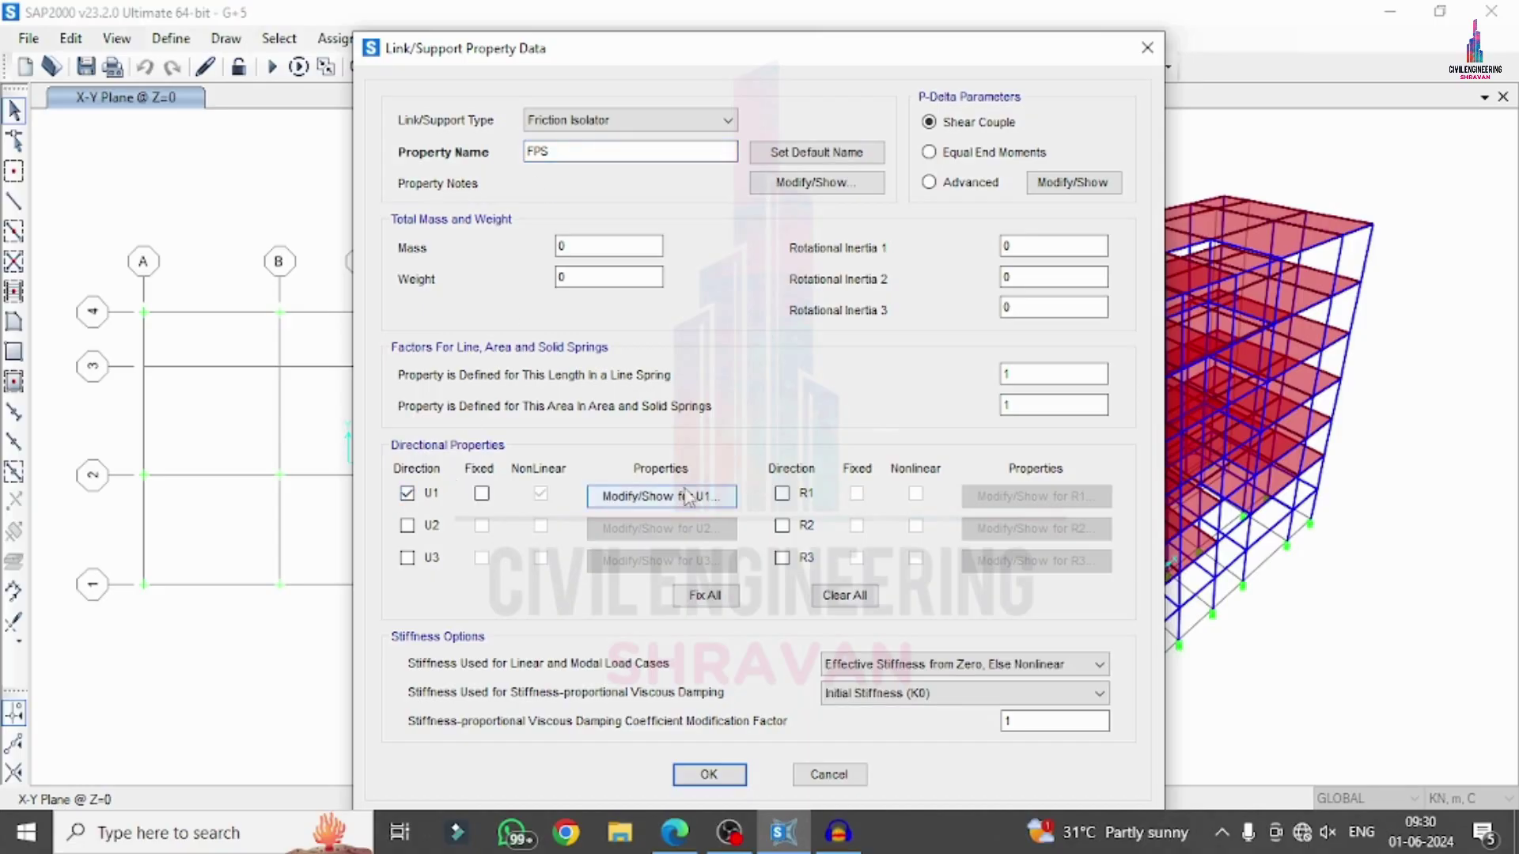
Step: Arrange the PDF notes window beside the link property settings
drag(938, 61, 1266, 34)
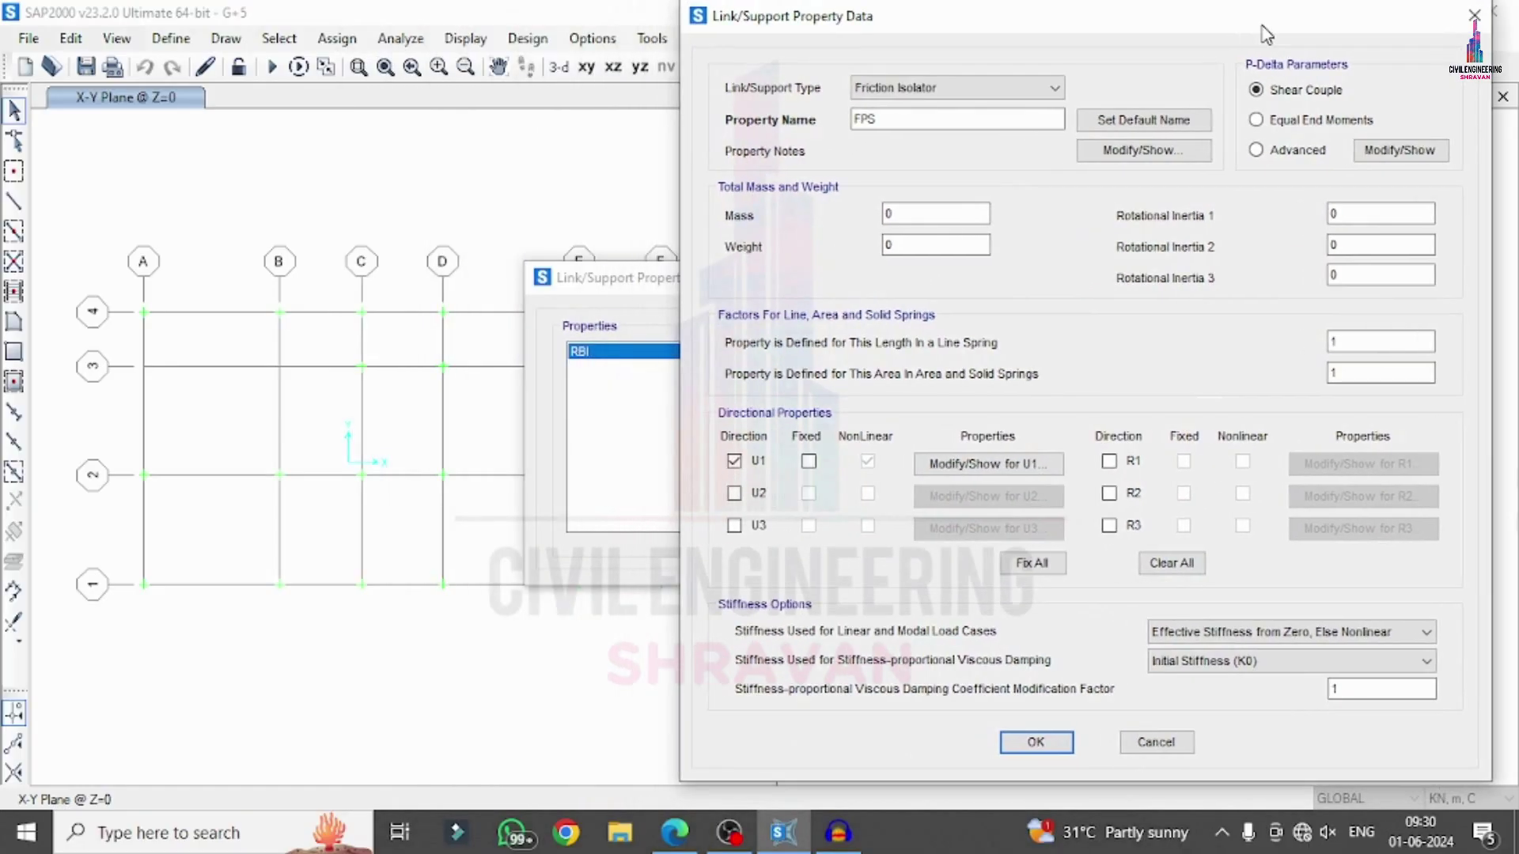
key(alt+Tab)
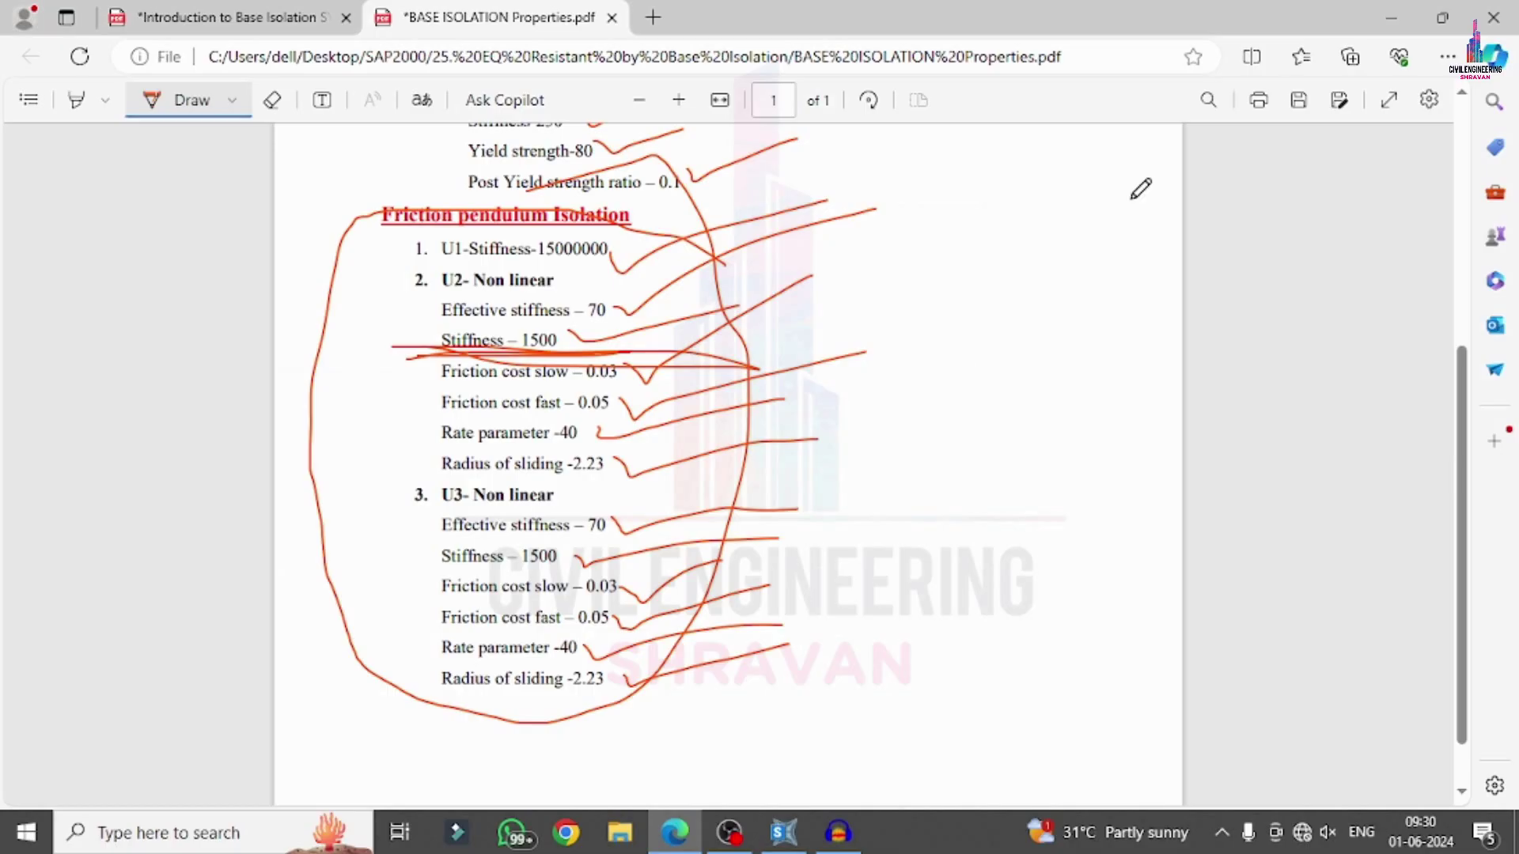
click(1443, 17)
drag(1347, 65, 467, 27)
Step: Edit the U1 effective stiffness value in the U1 directional properties
click(989, 465)
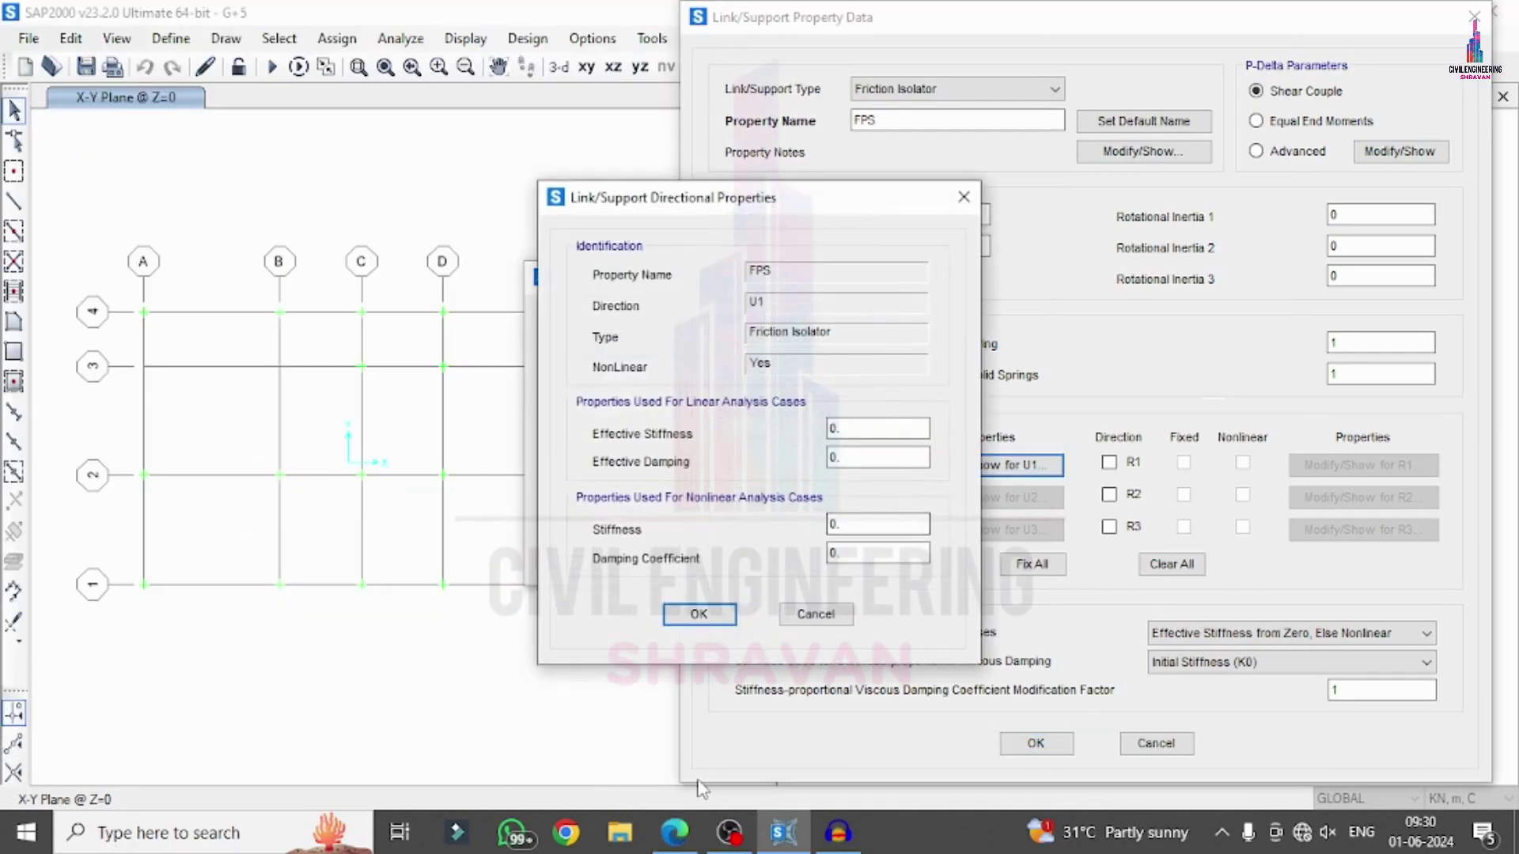
click(676, 834)
click(677, 835)
double_click(870, 428)
text(1)
click(698, 614)
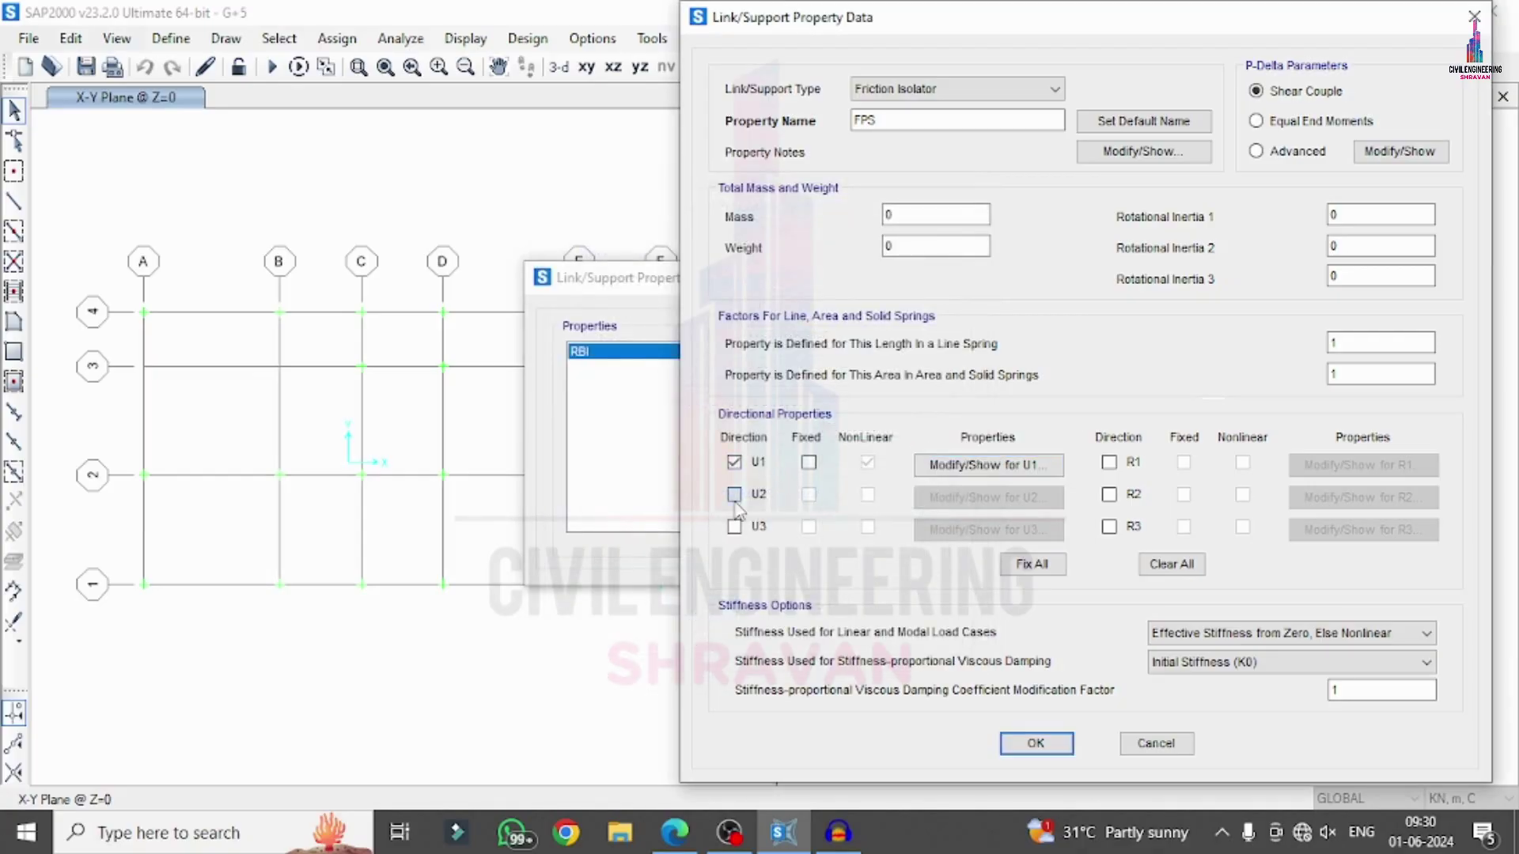
Step: Enable direction U2 and enter its effective stiffness of 70
click(734, 495)
click(988, 497)
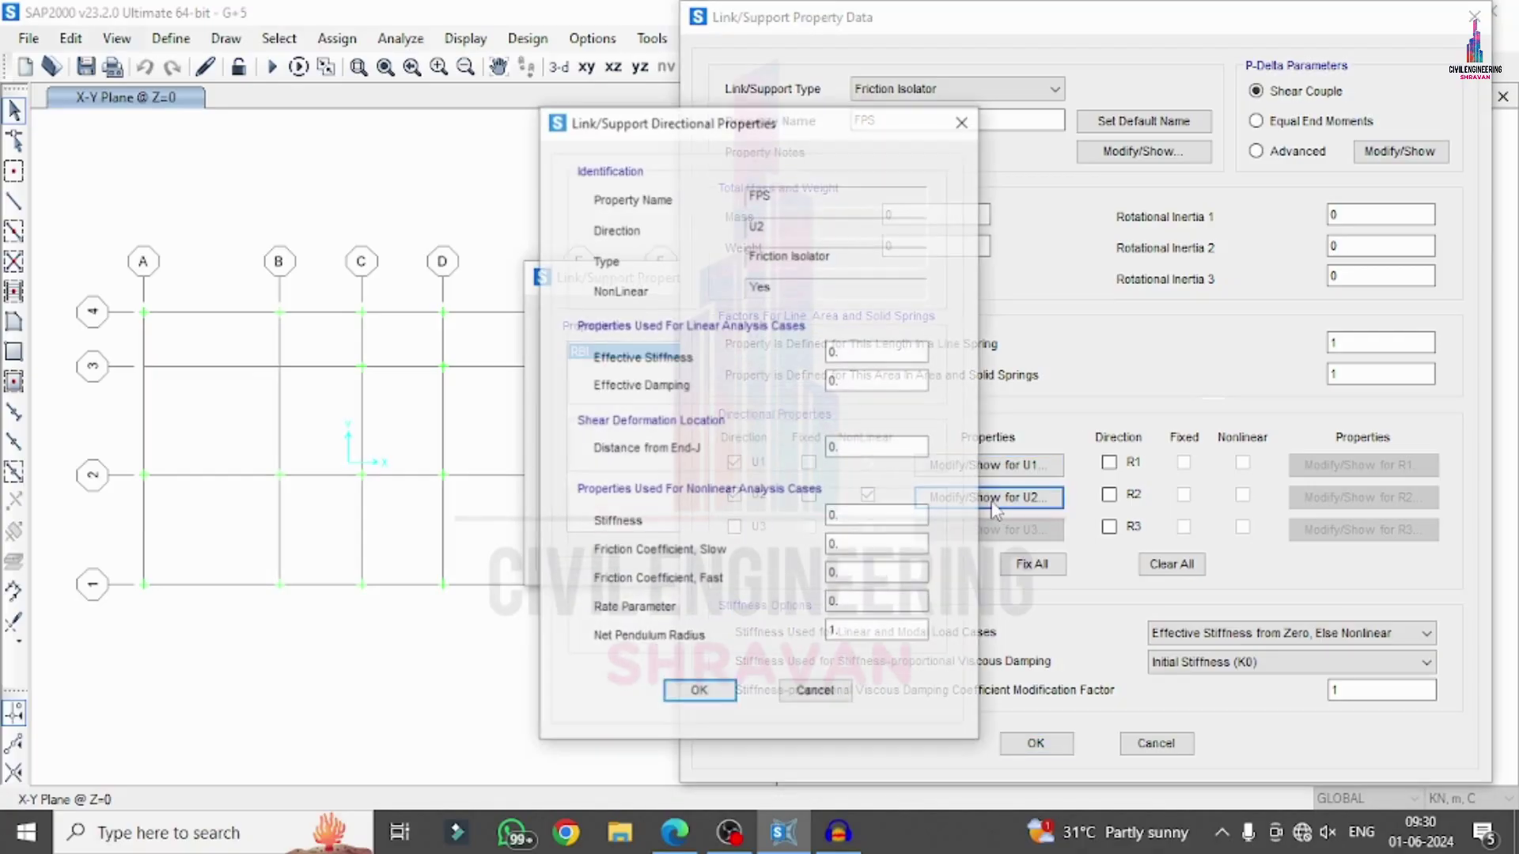
click(677, 834)
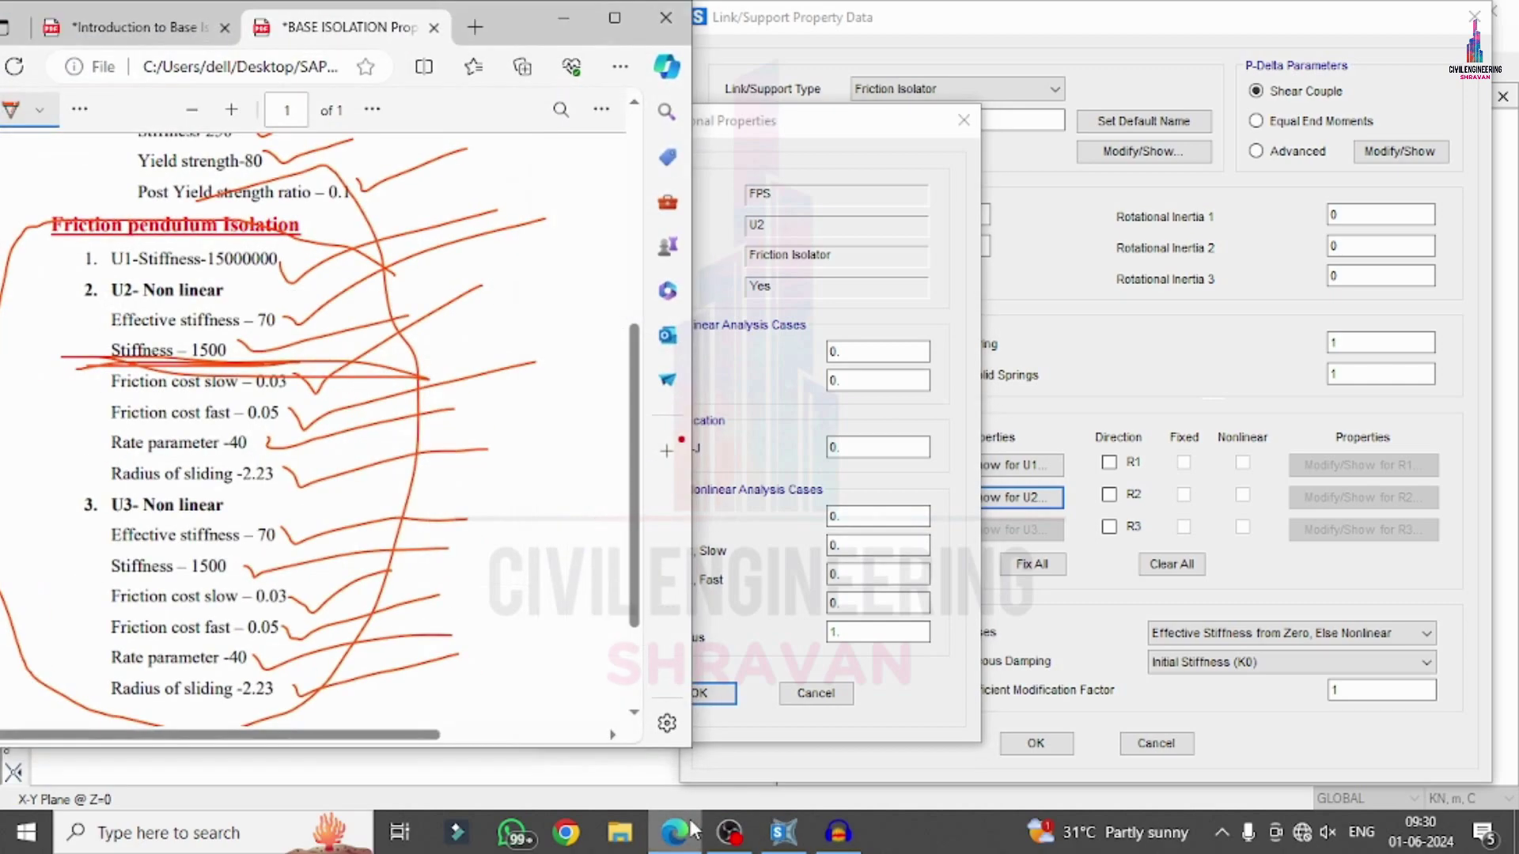
click(678, 834)
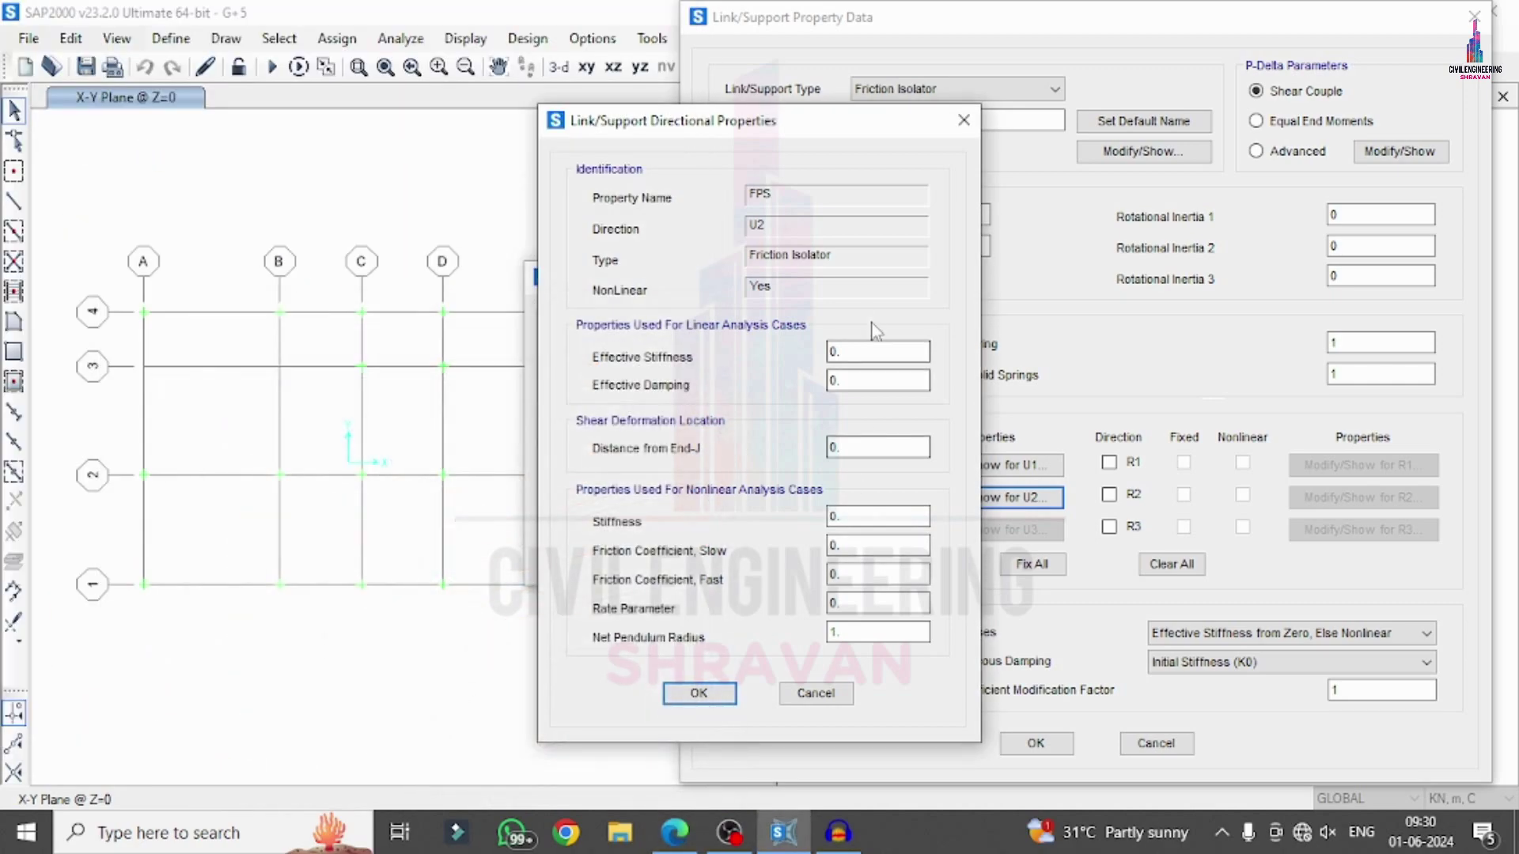
text(8)
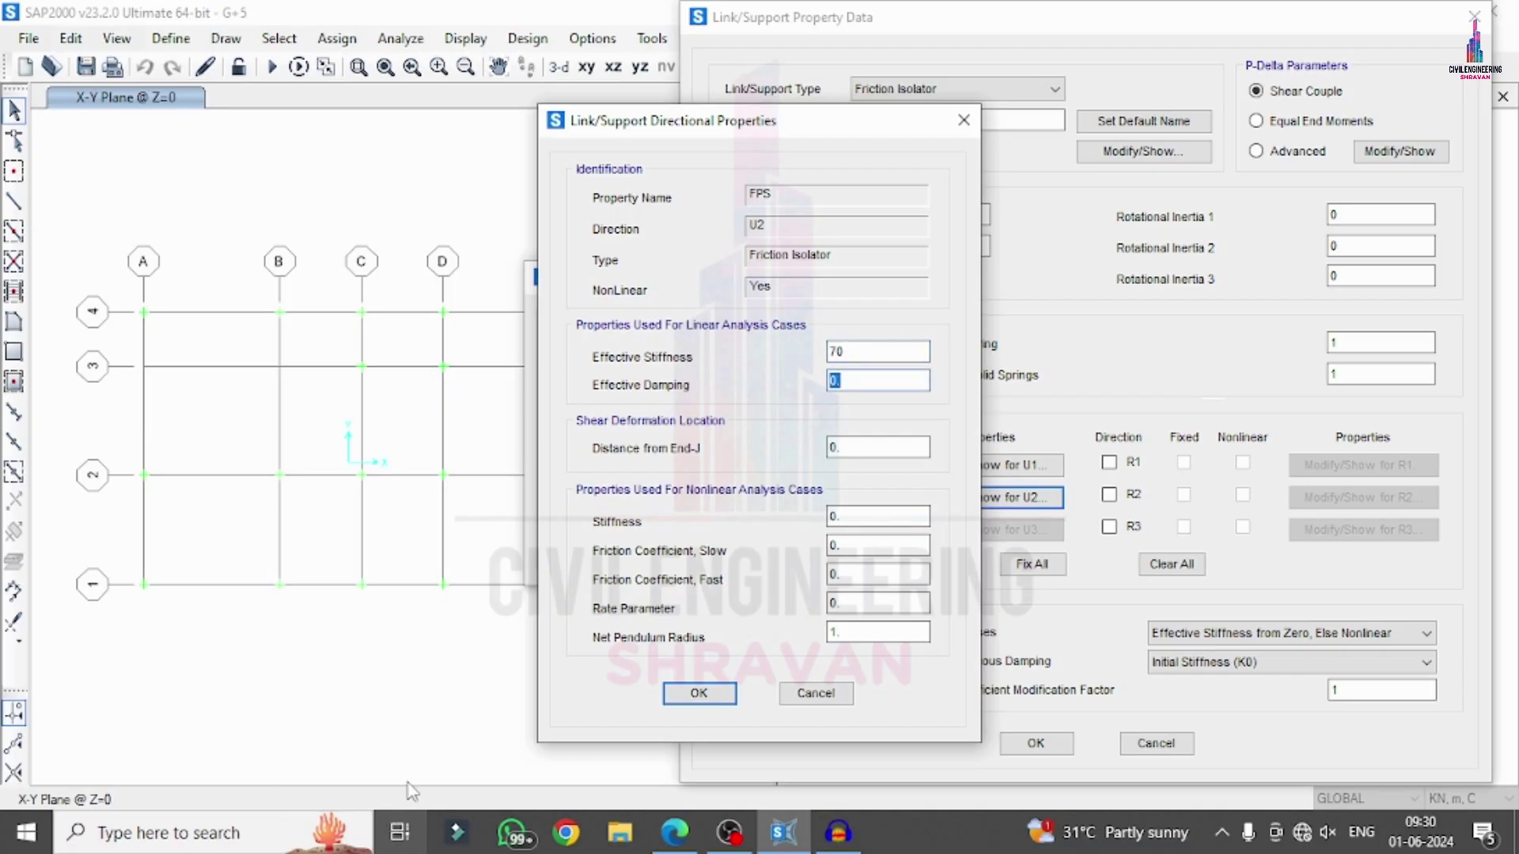
click(674, 832)
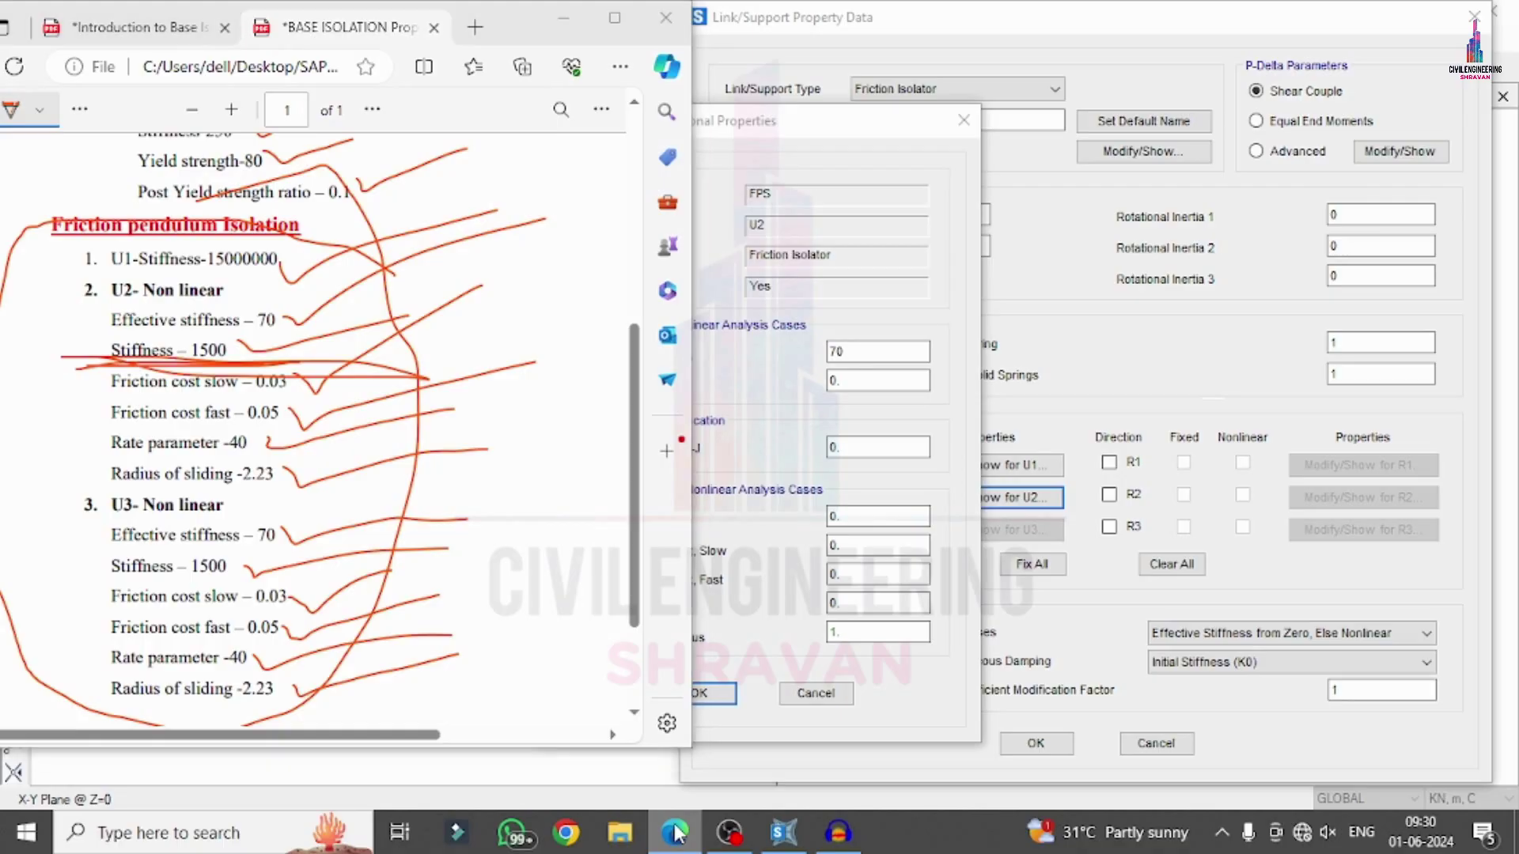
click(675, 832)
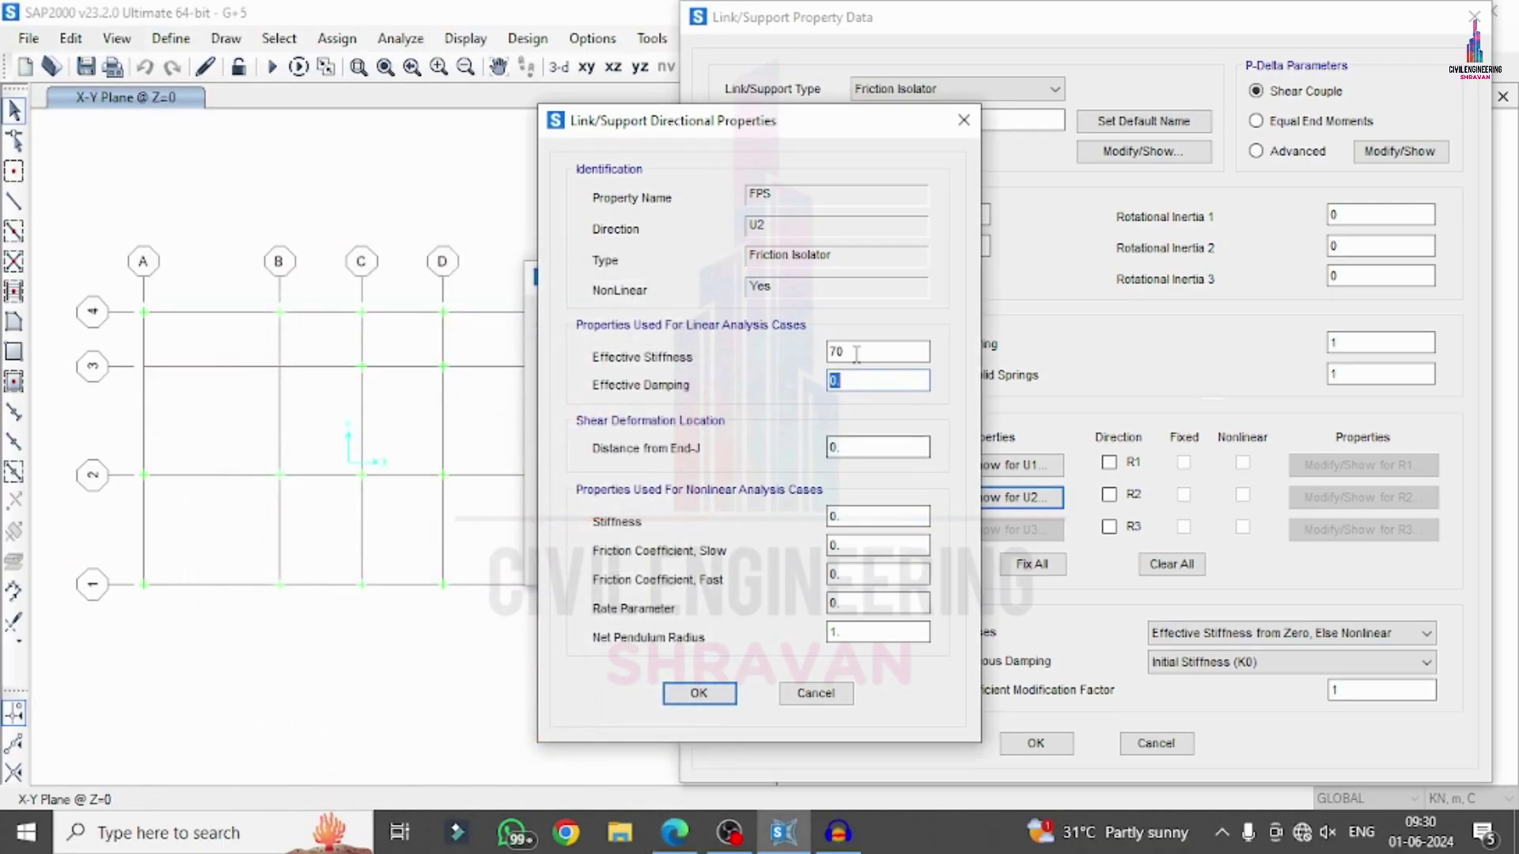
Step: Enter the U2 nonlinear stiffness 1500 and friction coefficients 0.03 and 0.05
click(870, 516)
text(1500)
click(679, 836)
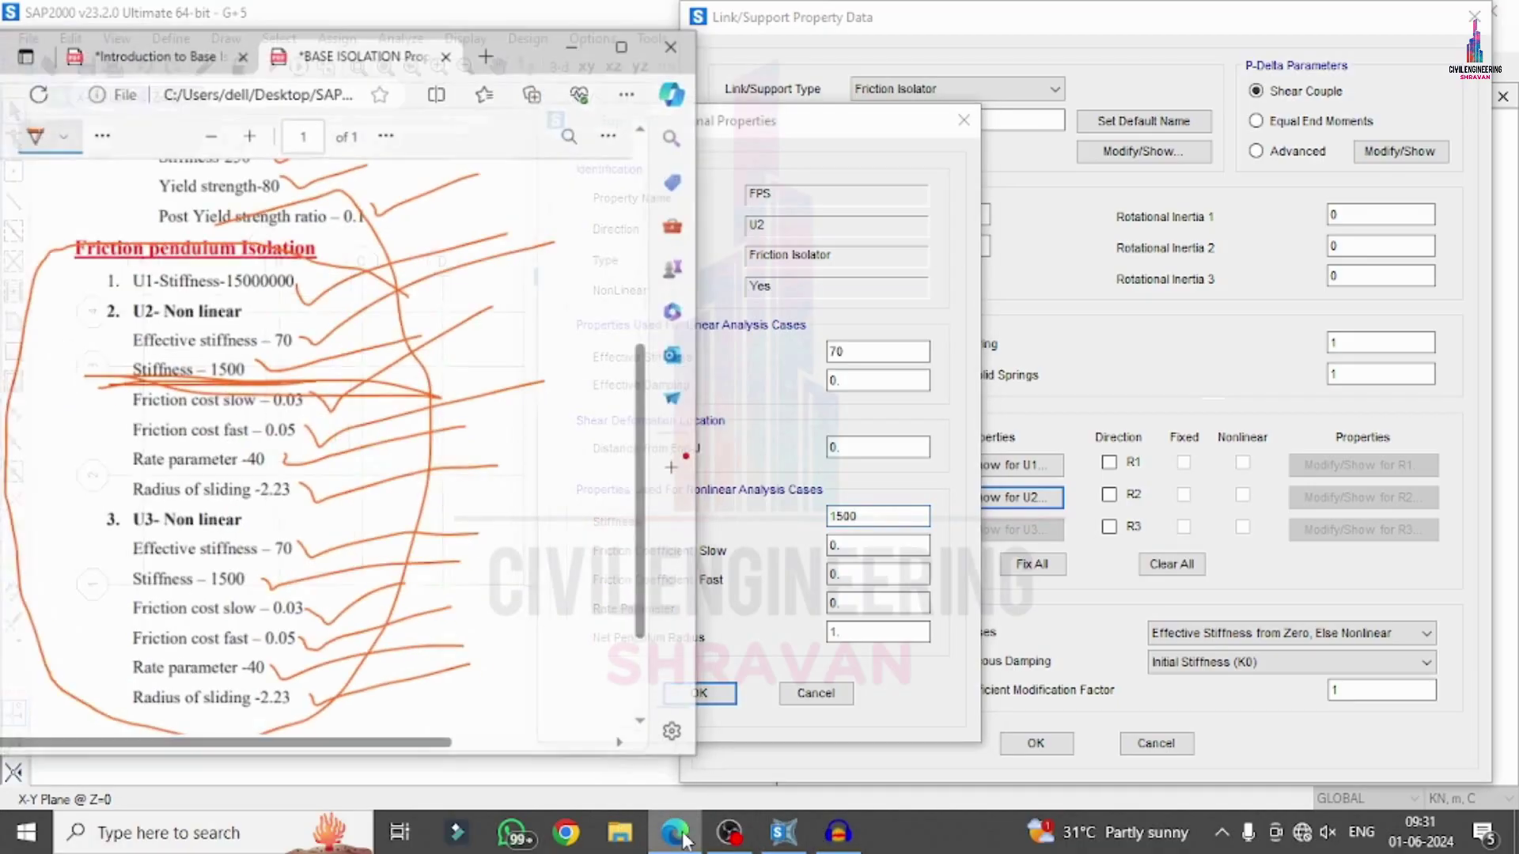
click(677, 834)
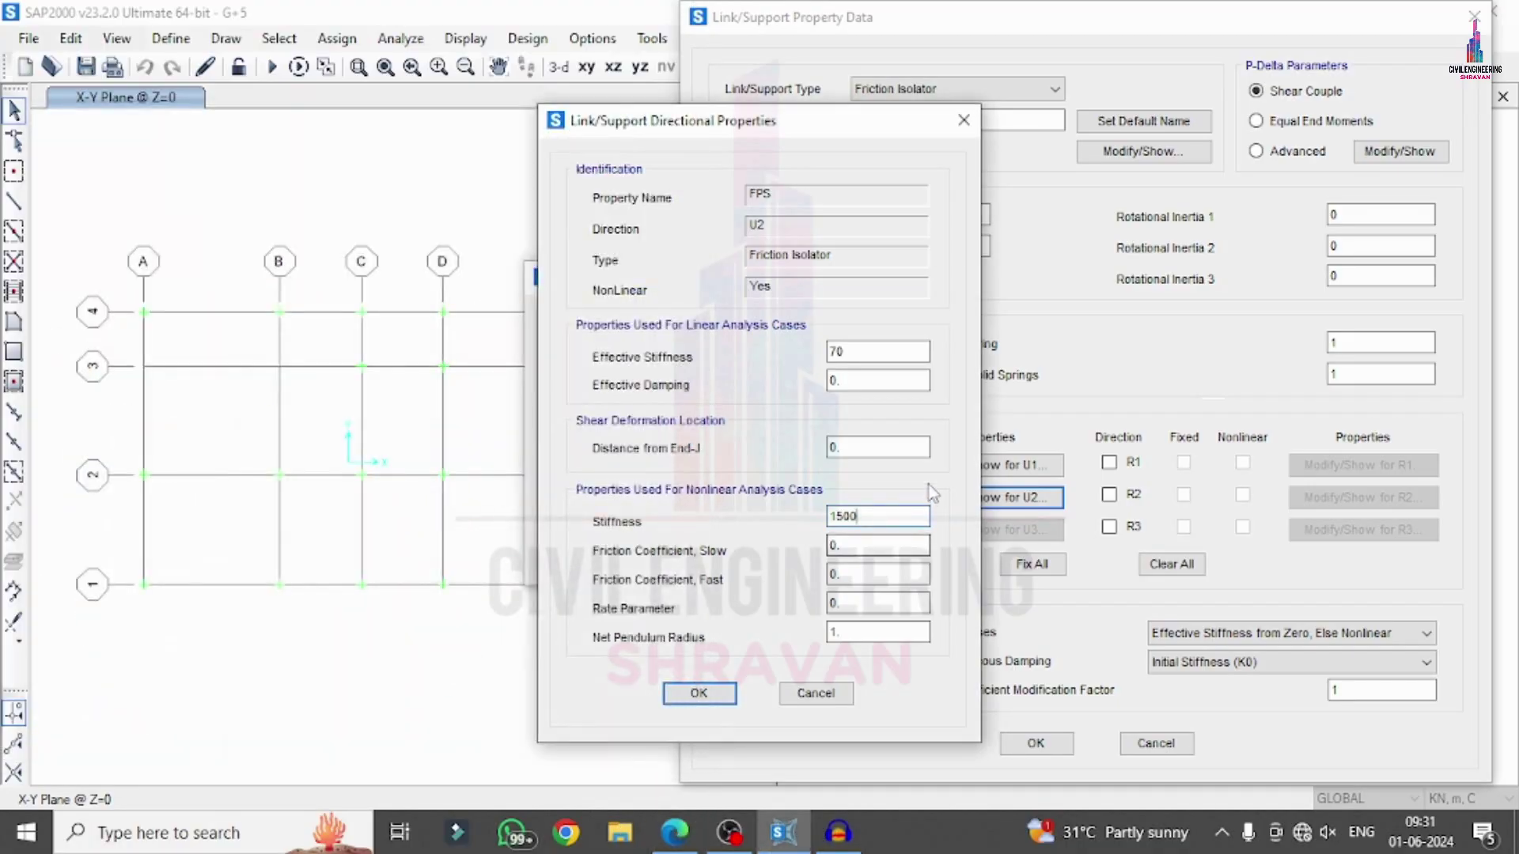
click(862, 544)
click(677, 833)
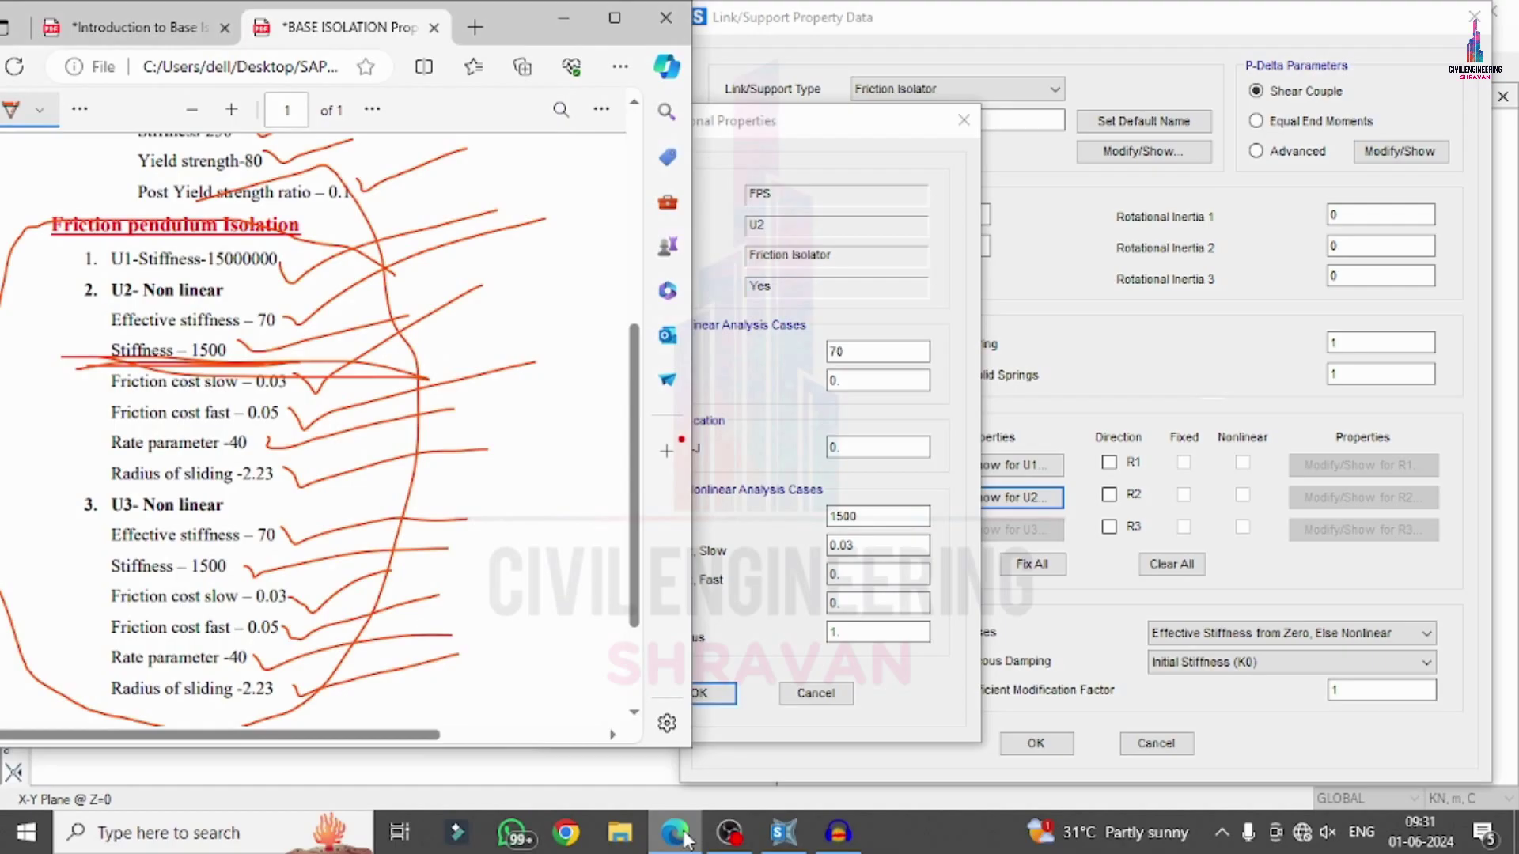
click(677, 834)
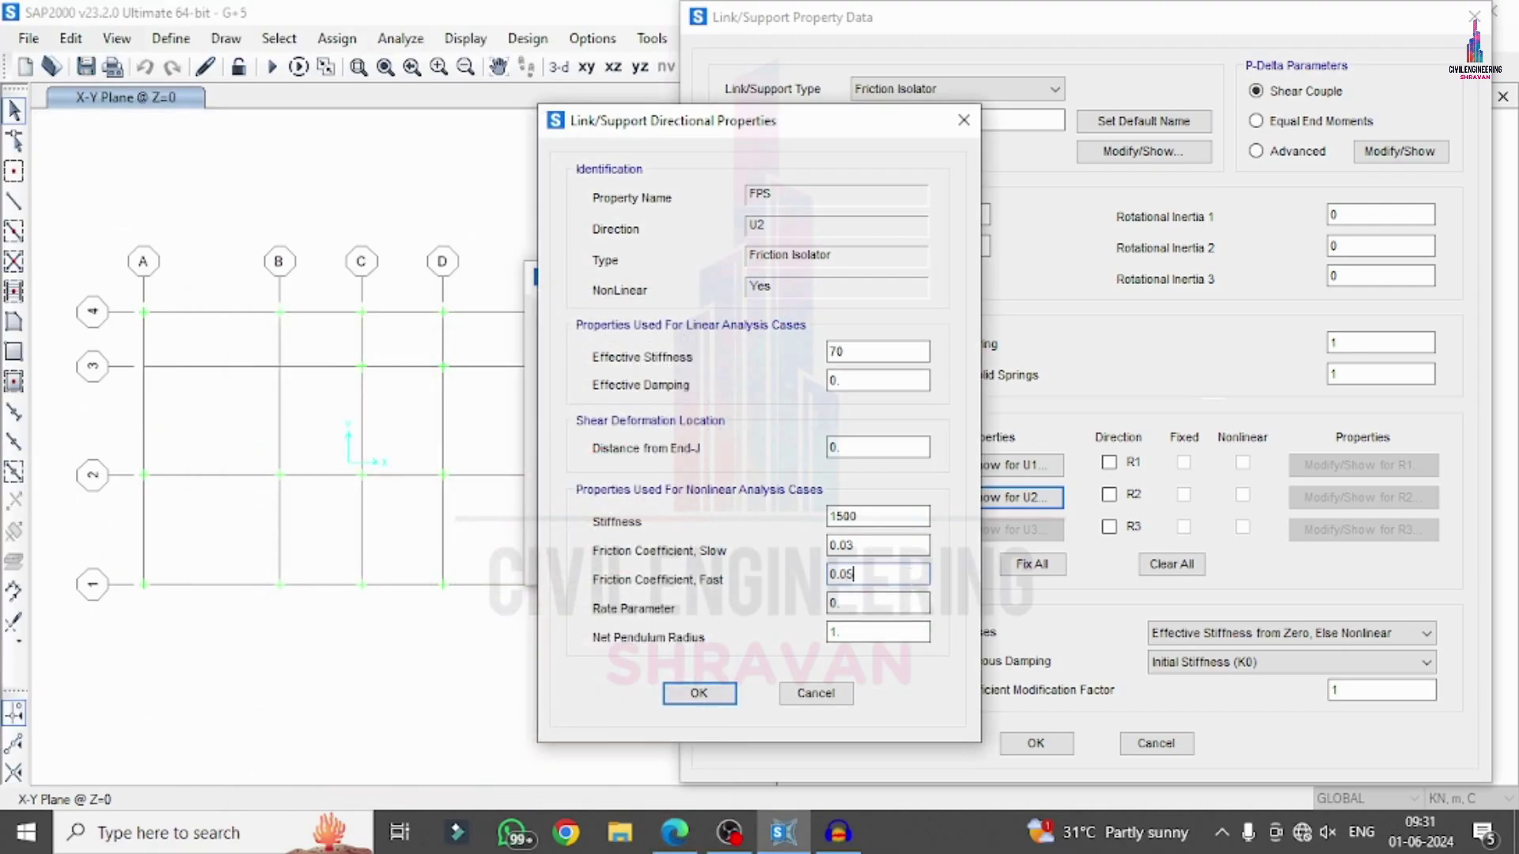
Step: Set the U2 rate parameter to 40 and net pendulum radius to 2.23, then confirm
double_click(913, 599)
click(675, 833)
click(674, 832)
text(4)
click(674, 832)
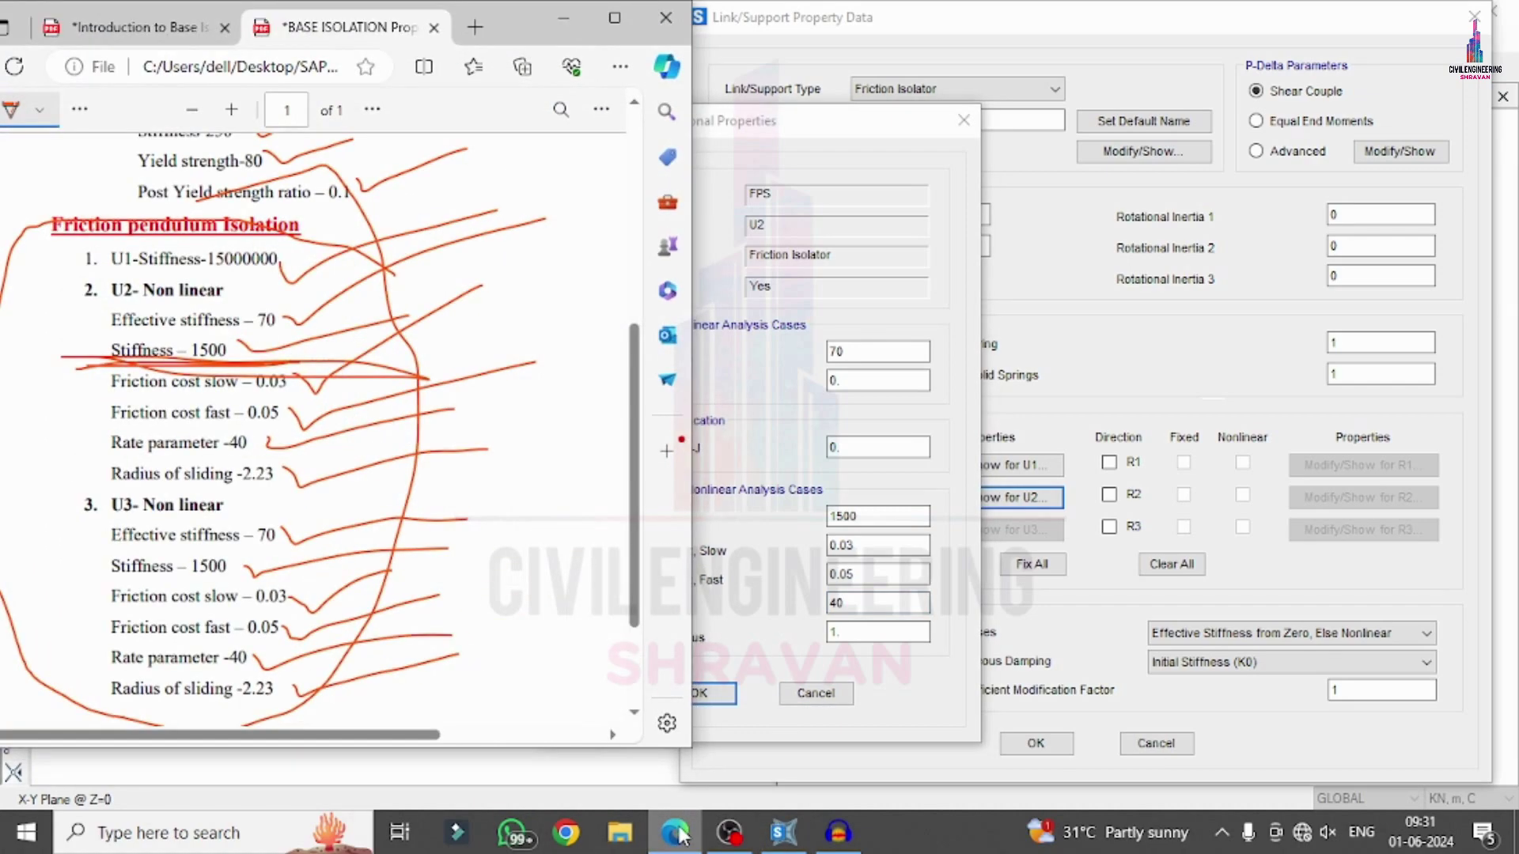
click(675, 832)
key(Tab)
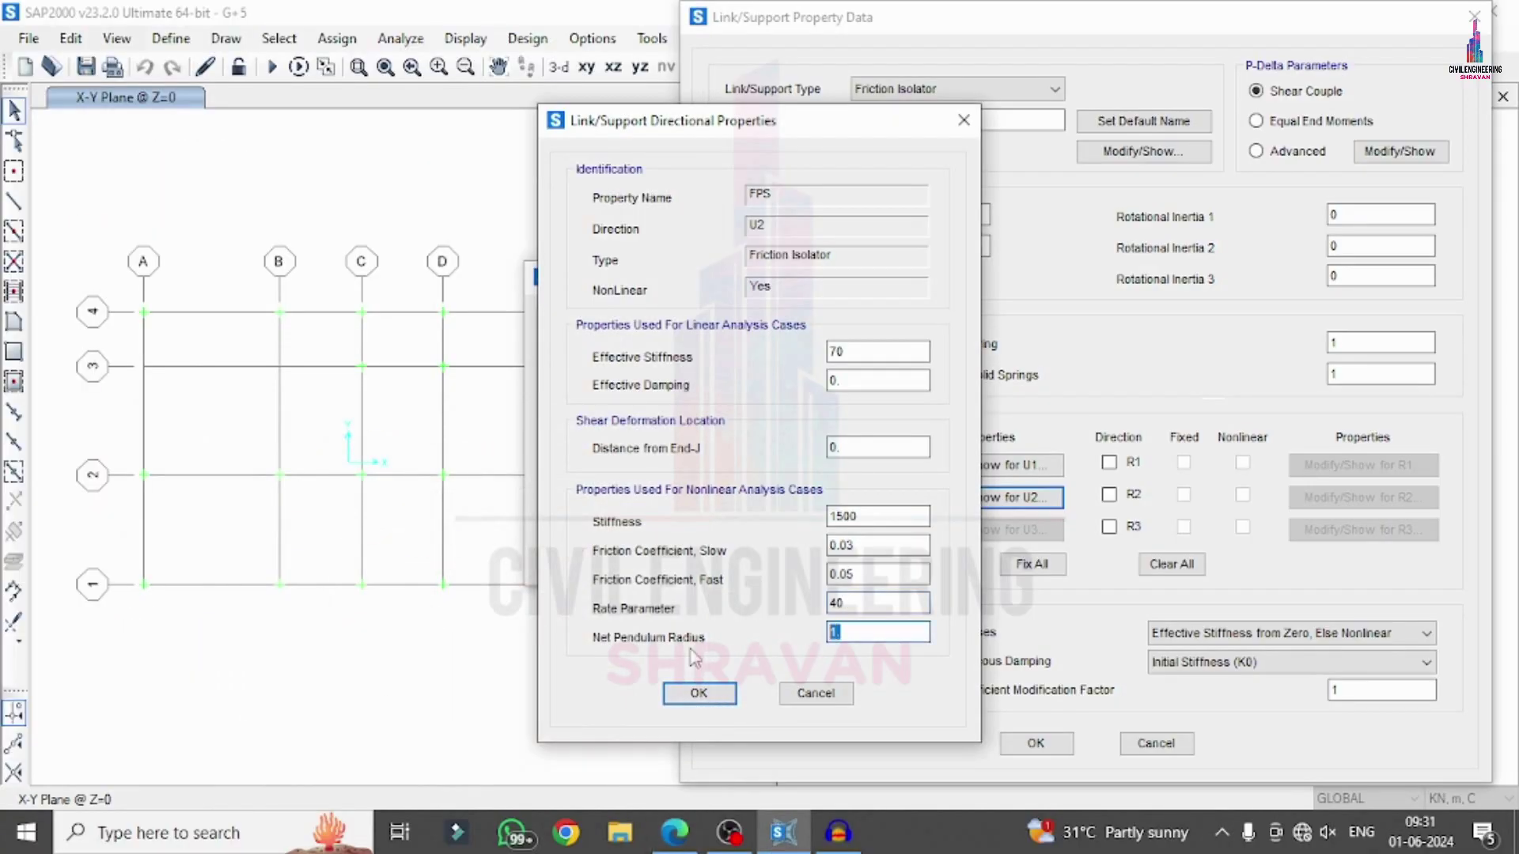
text(2.23)
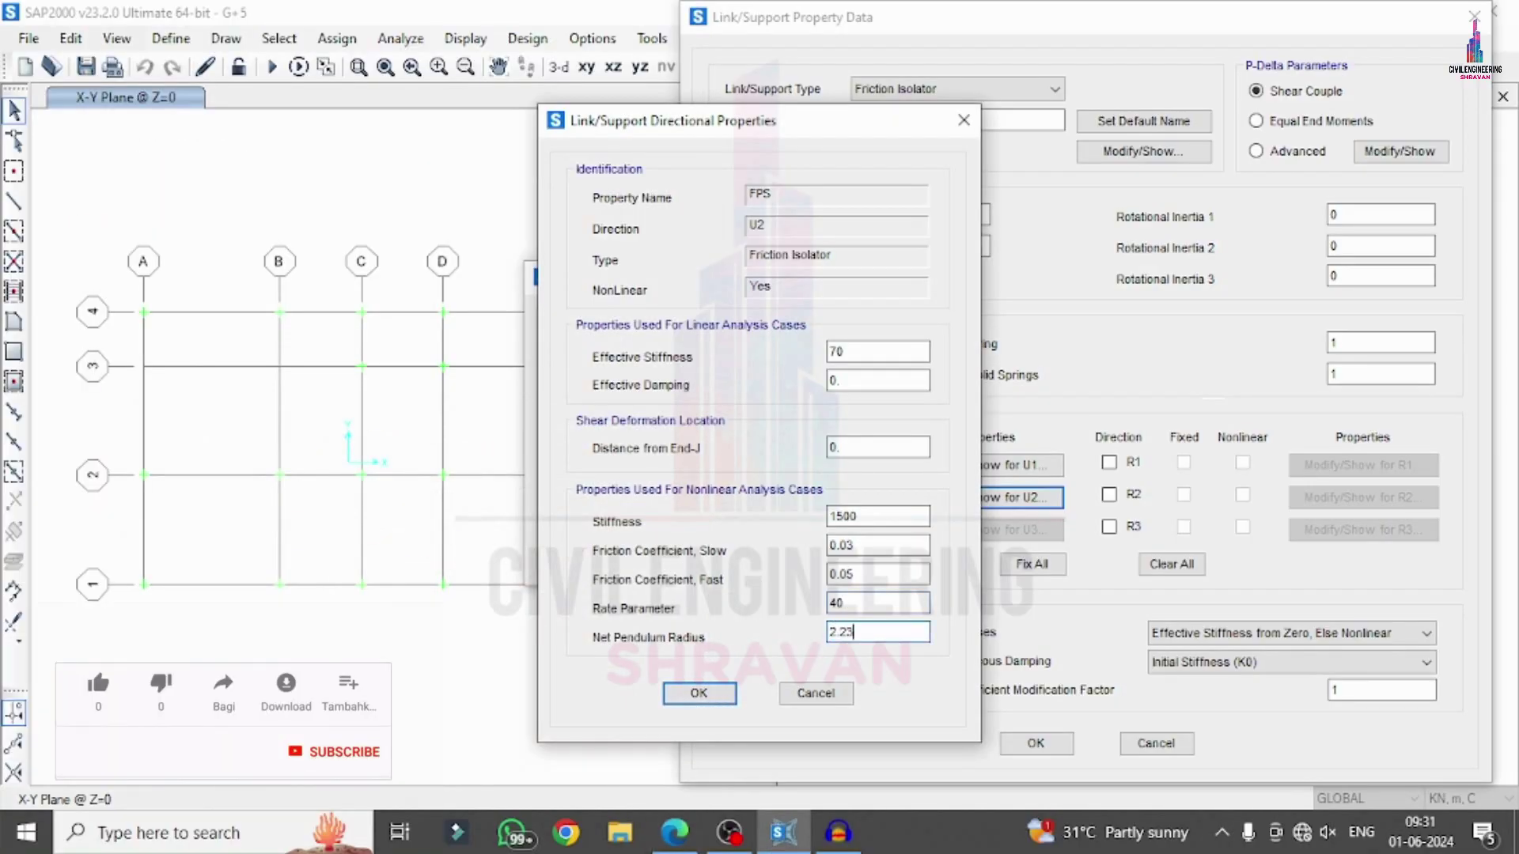
click(698, 693)
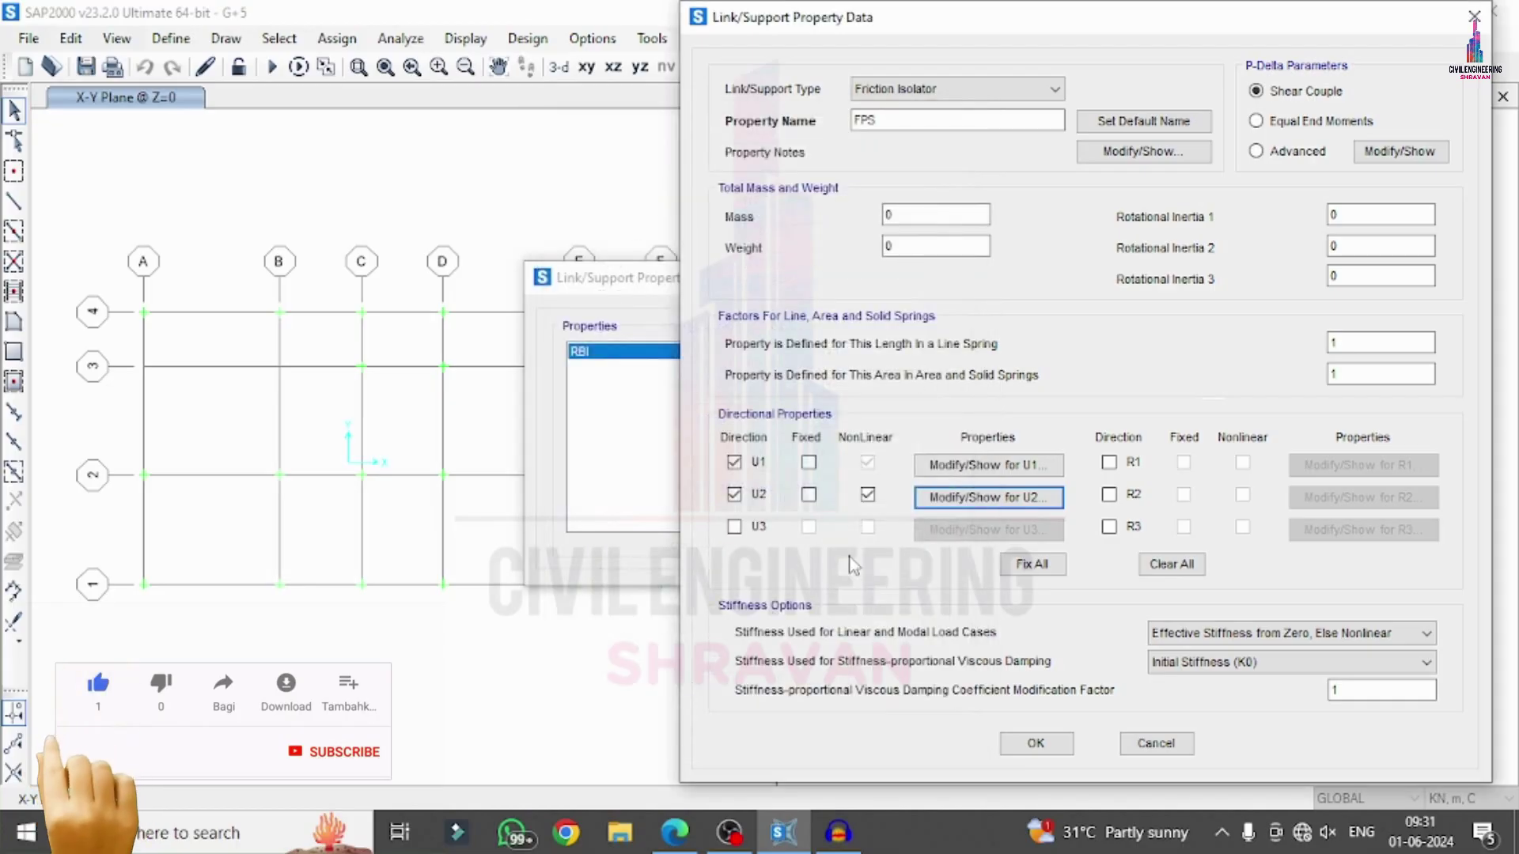
Step: Make U3 active and nonlinear, entering the effective stiffness of 70 as in U2
click(734, 527)
click(868, 527)
click(920, 530)
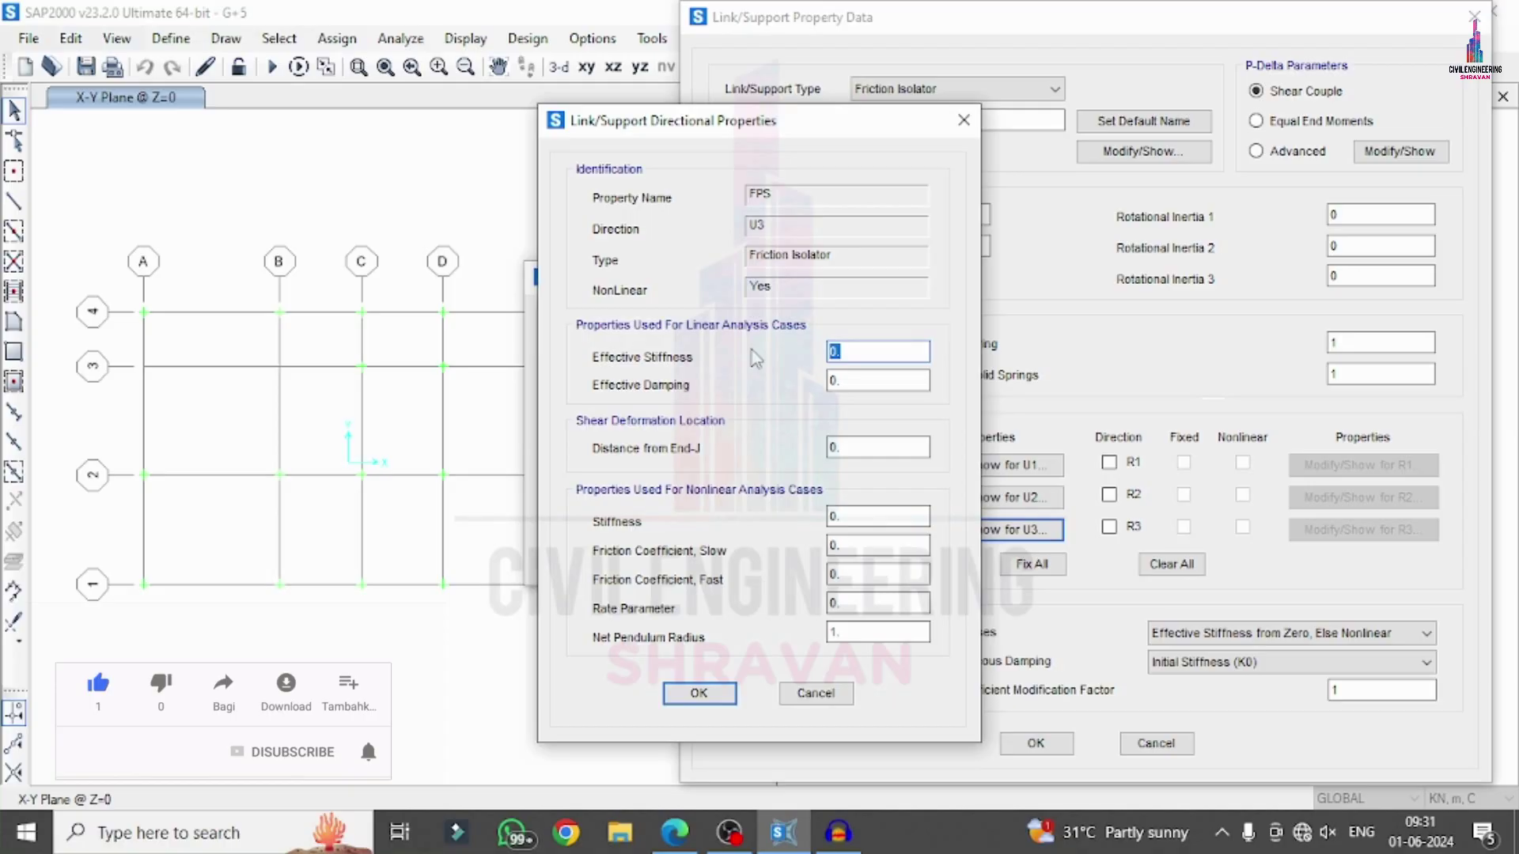
click(688, 831)
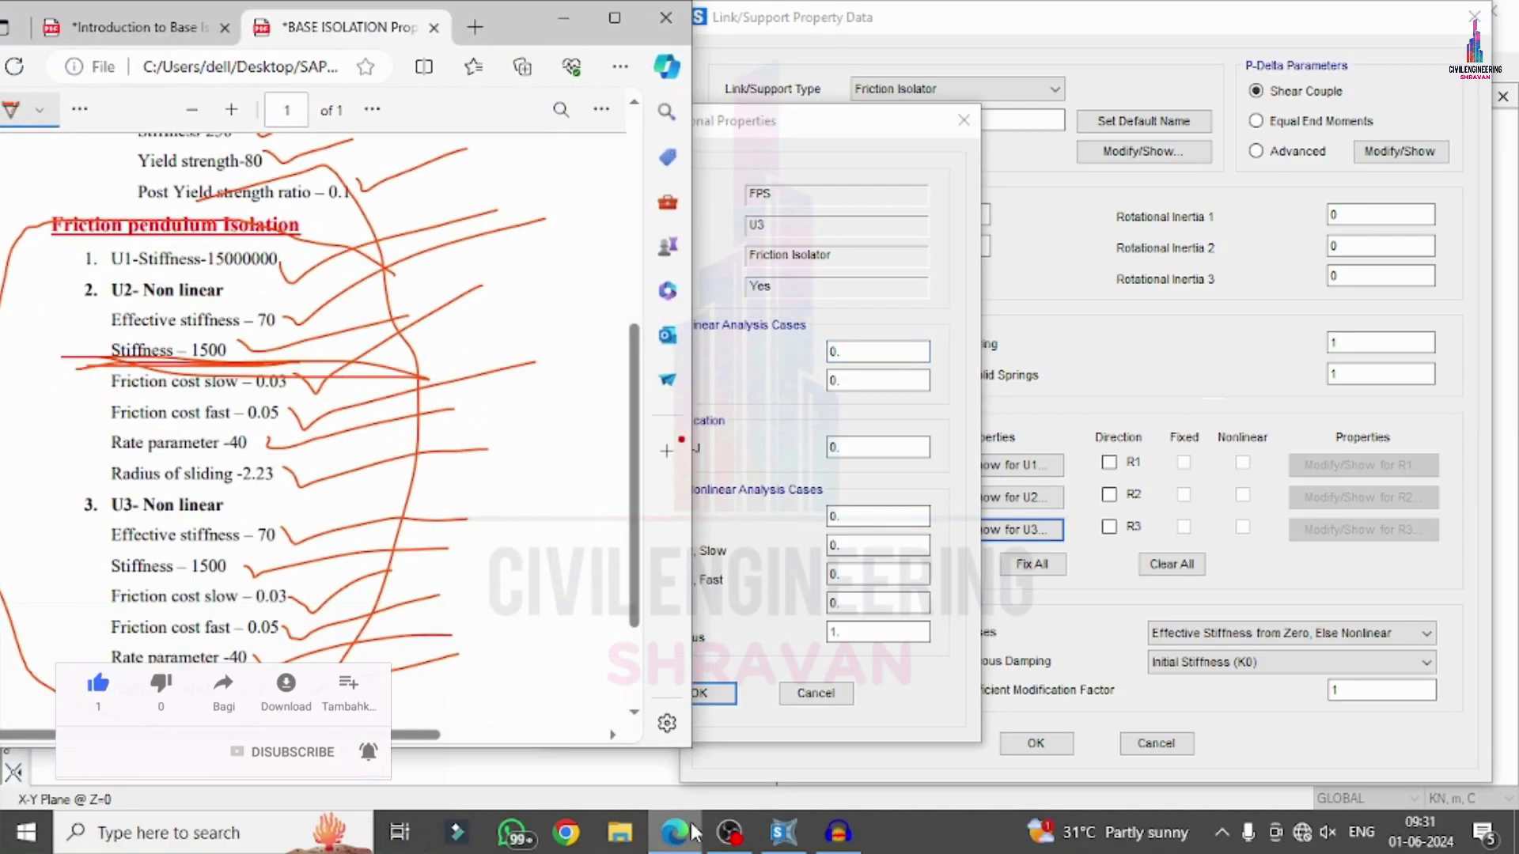
click(690, 831)
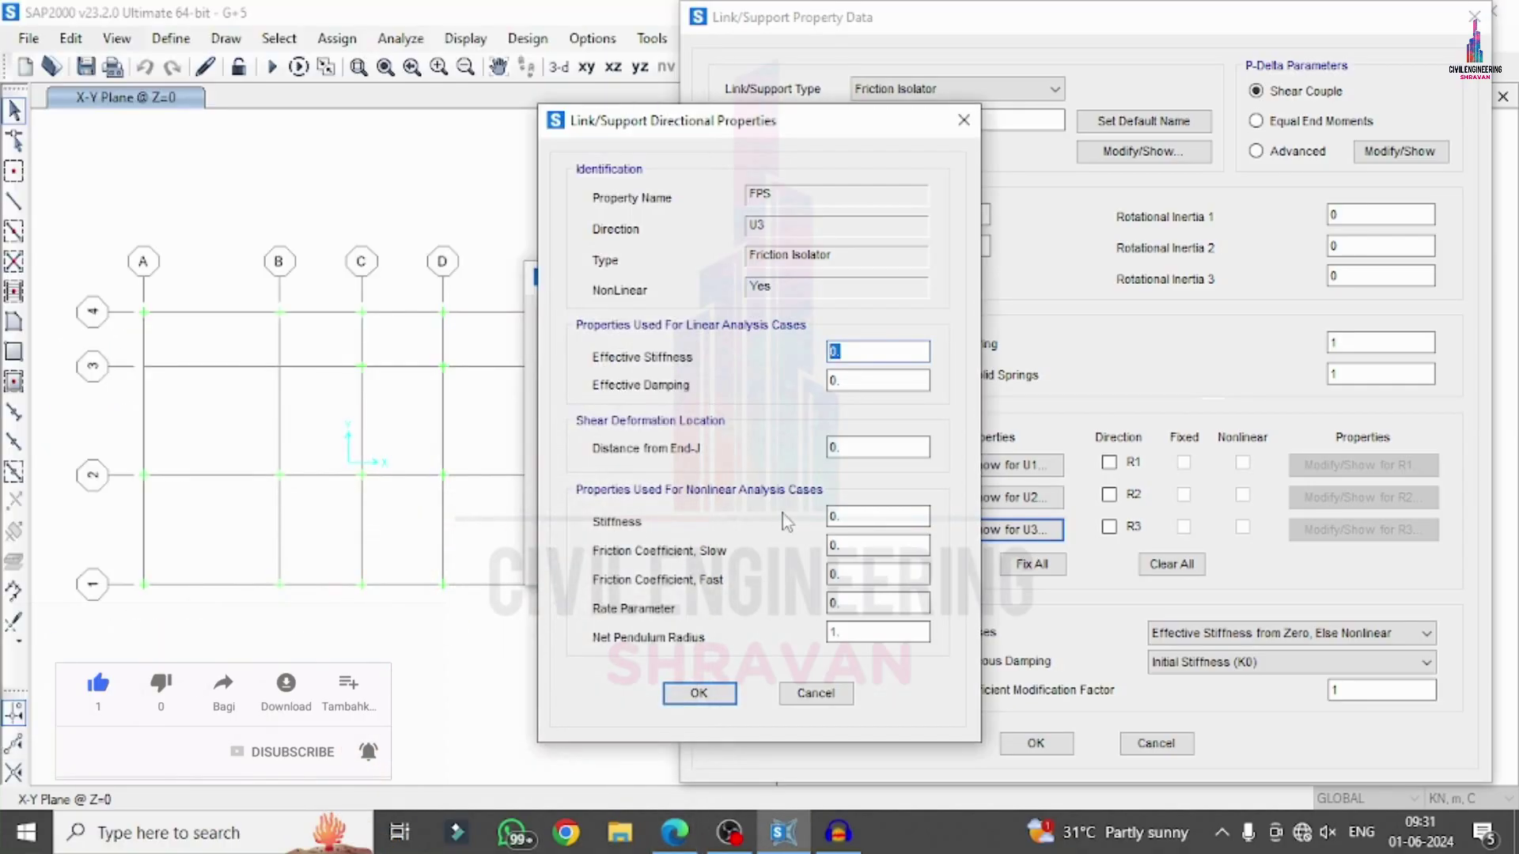
text(7)
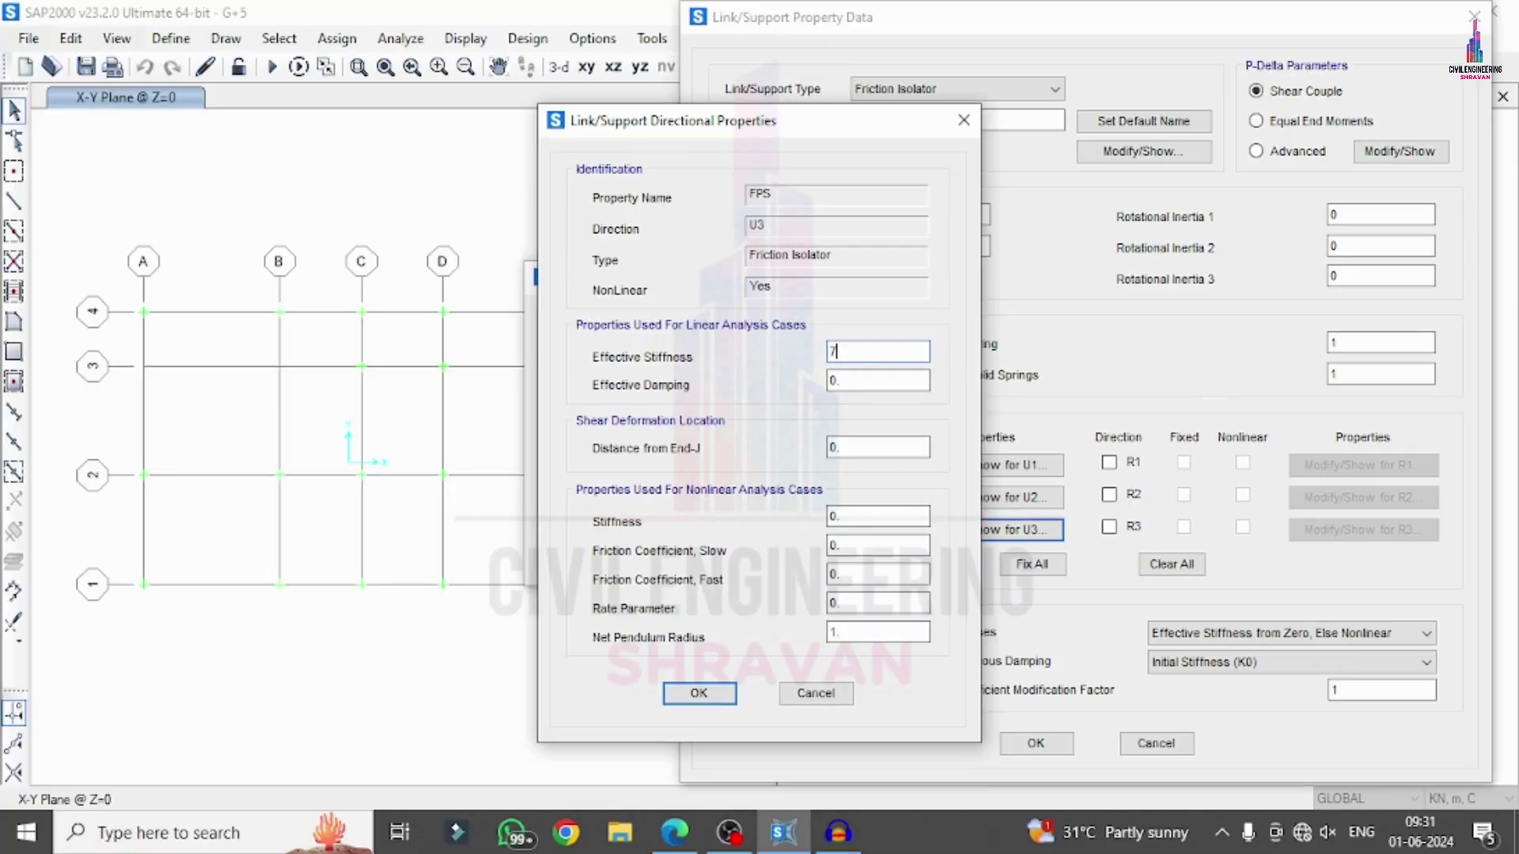
key(Tab)
key(Tab)
Step: Enter the U3 stiffness and slow friction coefficient 0.03, matching U2
click(689, 845)
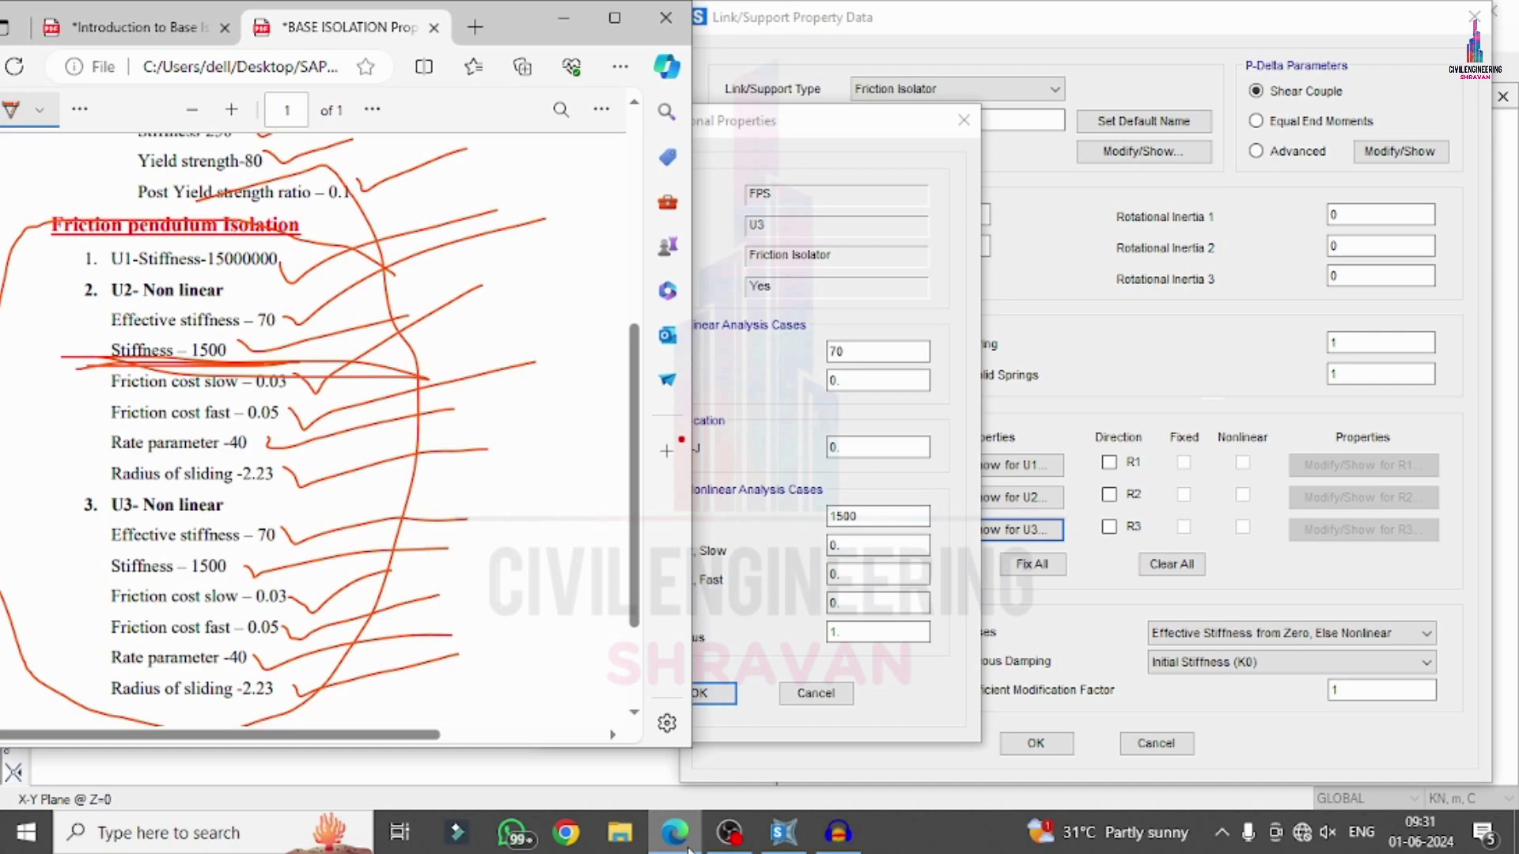
click(688, 845)
click(688, 845)
click(689, 847)
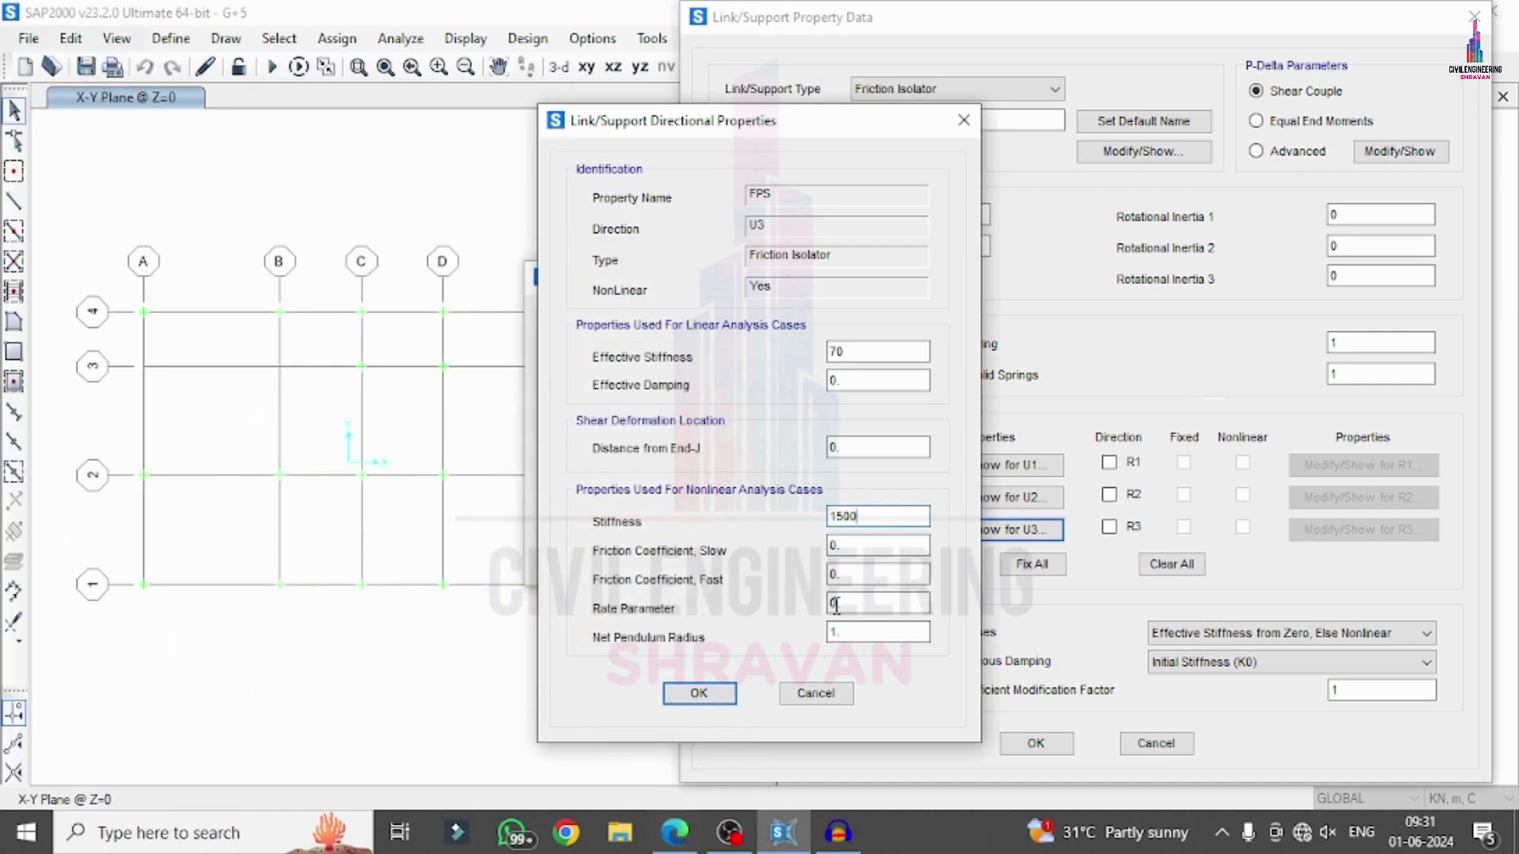
text(0.03)
key(Tab)
Step: Set the U3 rate parameter to 40, confirm, and save FPS in the link properties
click(675, 832)
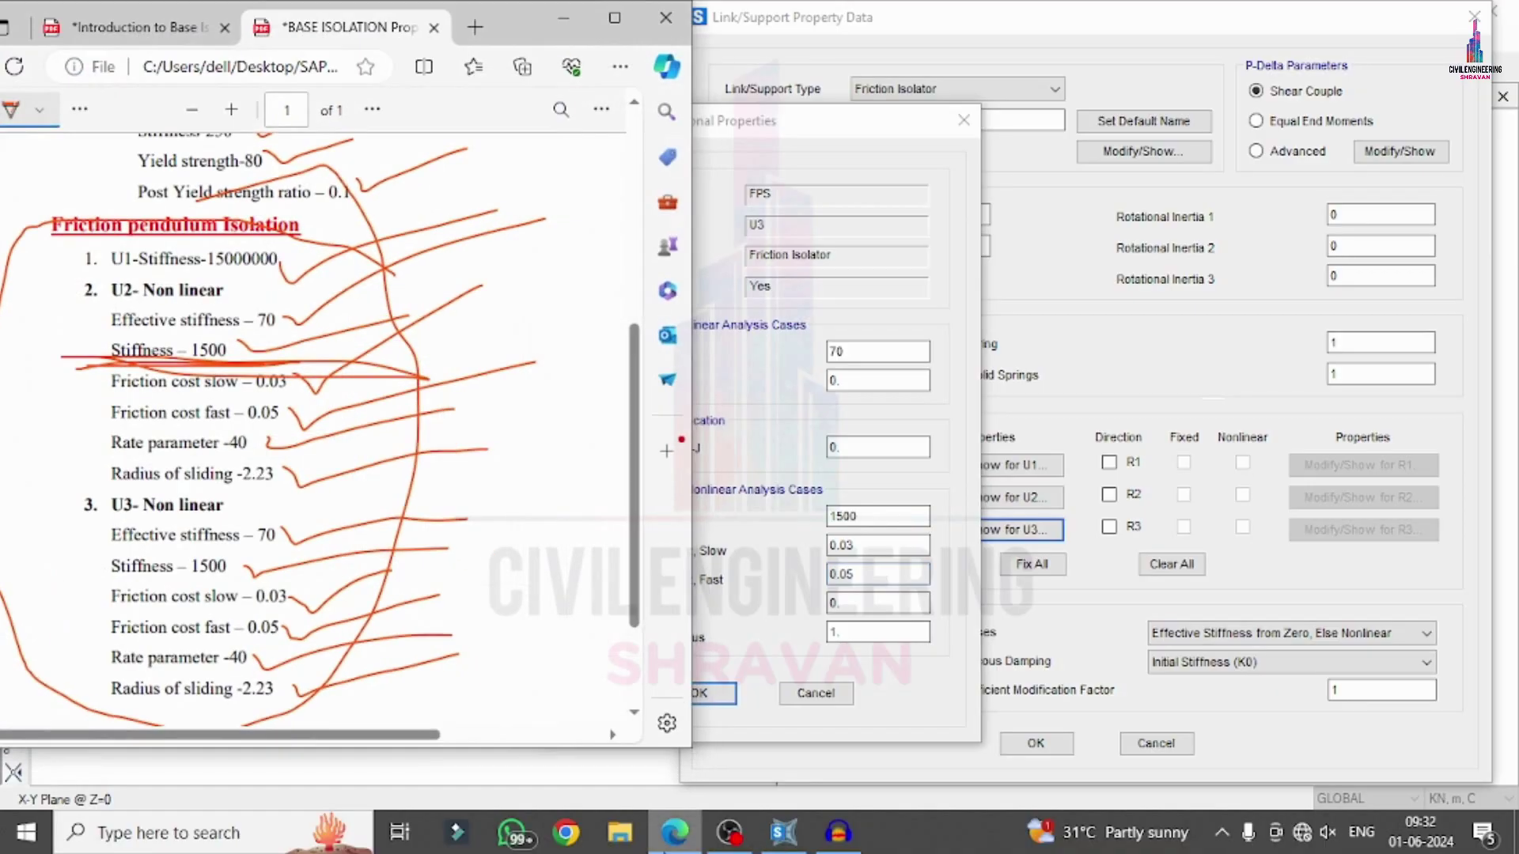
click(701, 645)
key(Tab)
text(4)
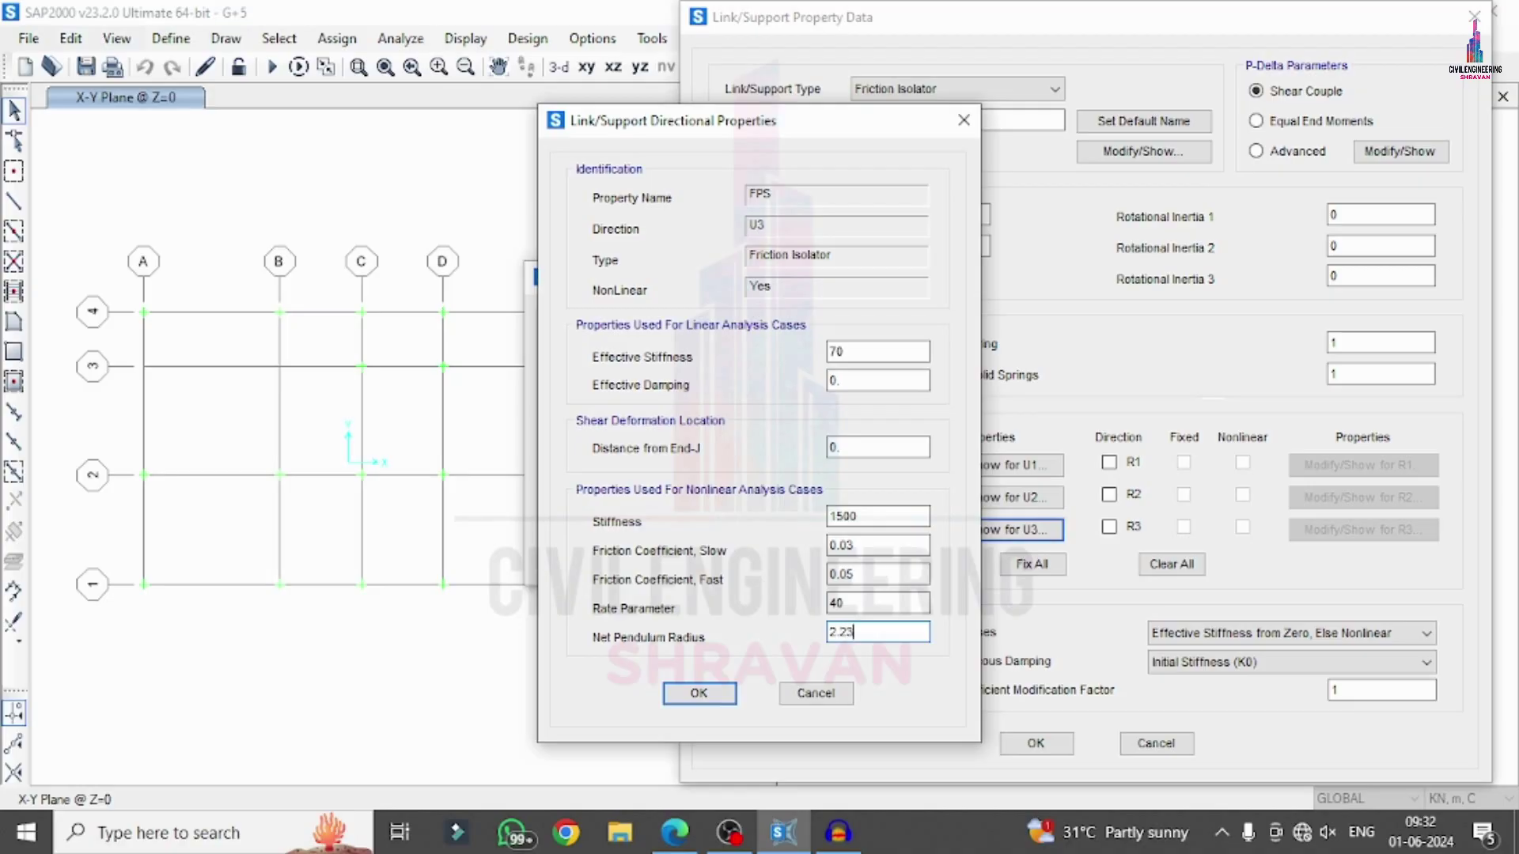
click(698, 693)
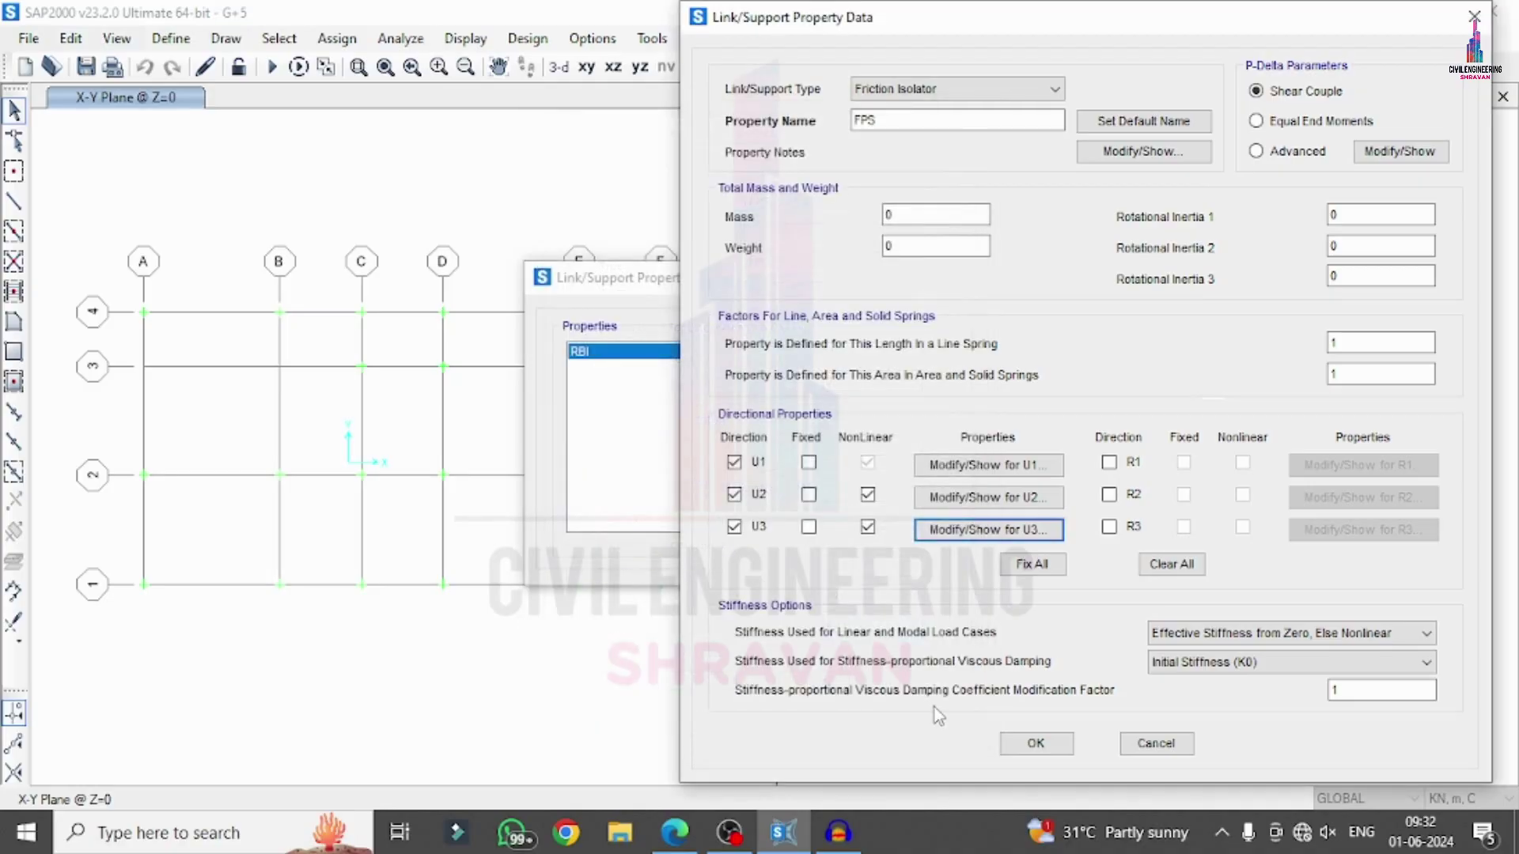
click(1038, 744)
click(637, 368)
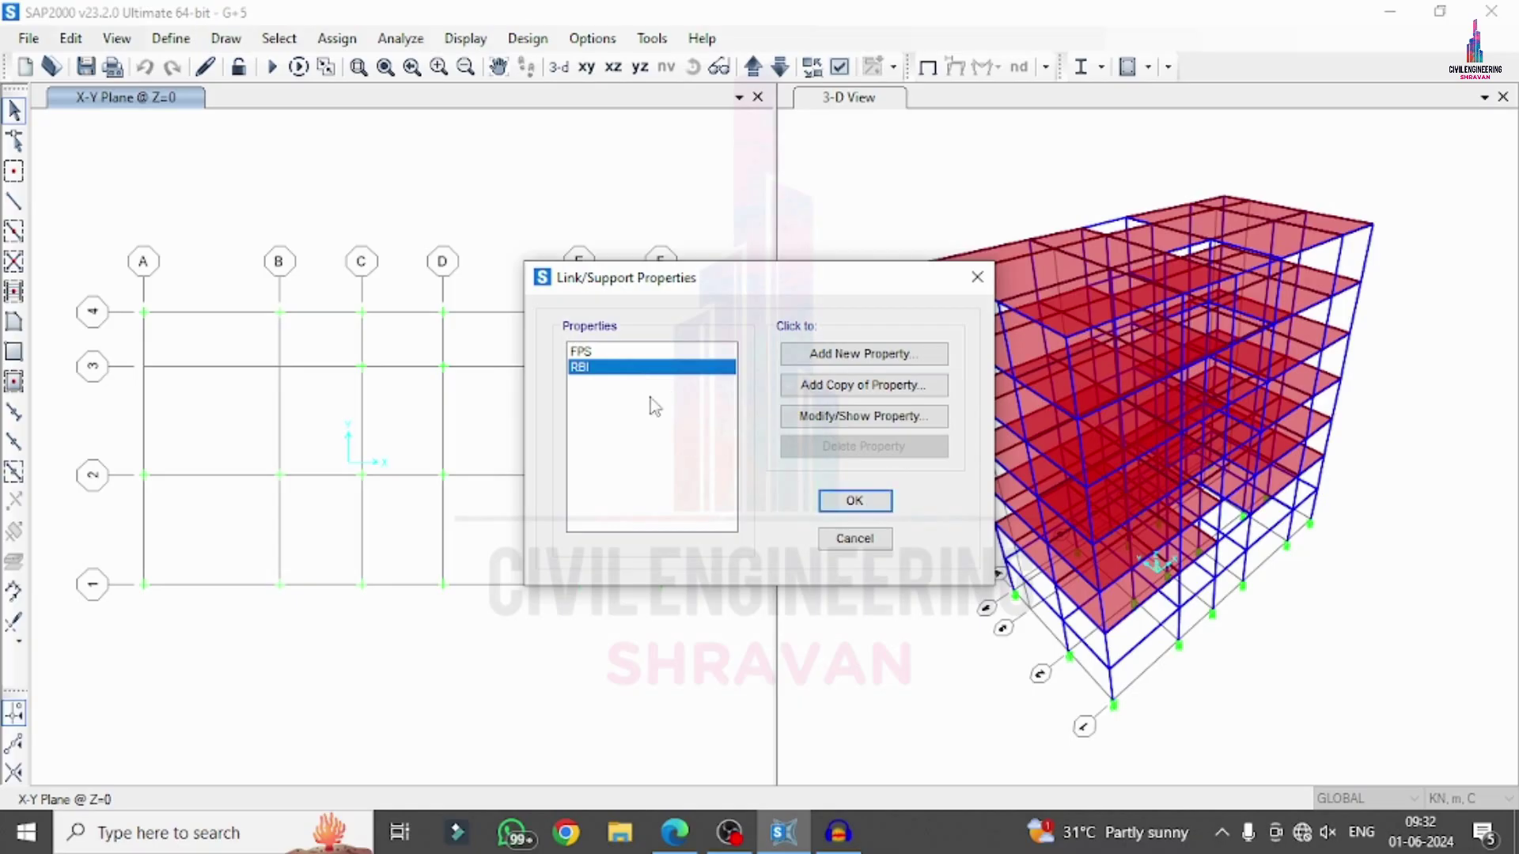
click(855, 538)
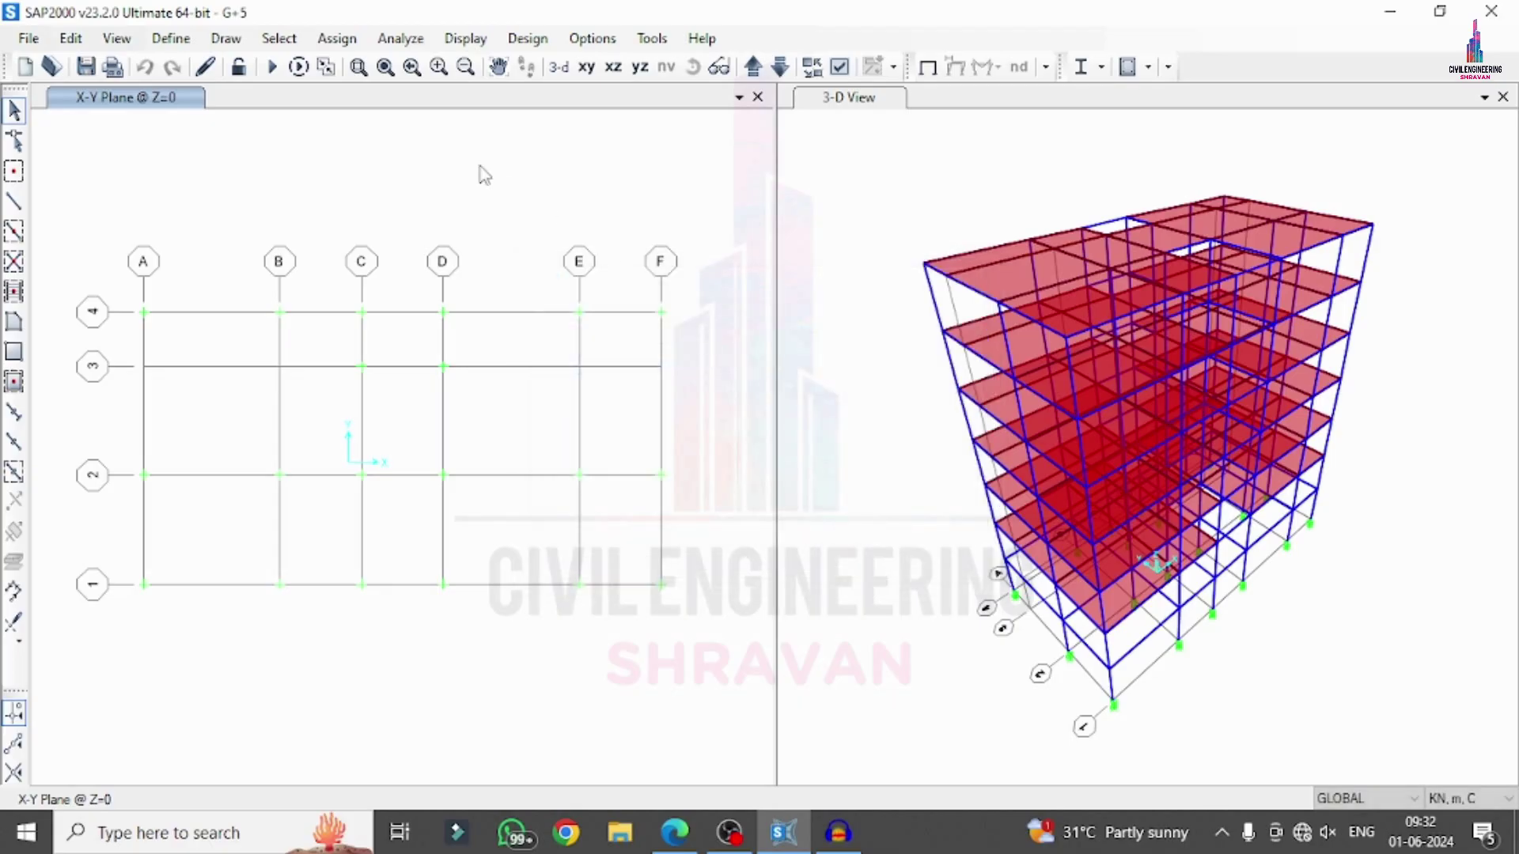
Step: Show the X-Z elevation at Y=-4.5 in the left view
click(112, 37)
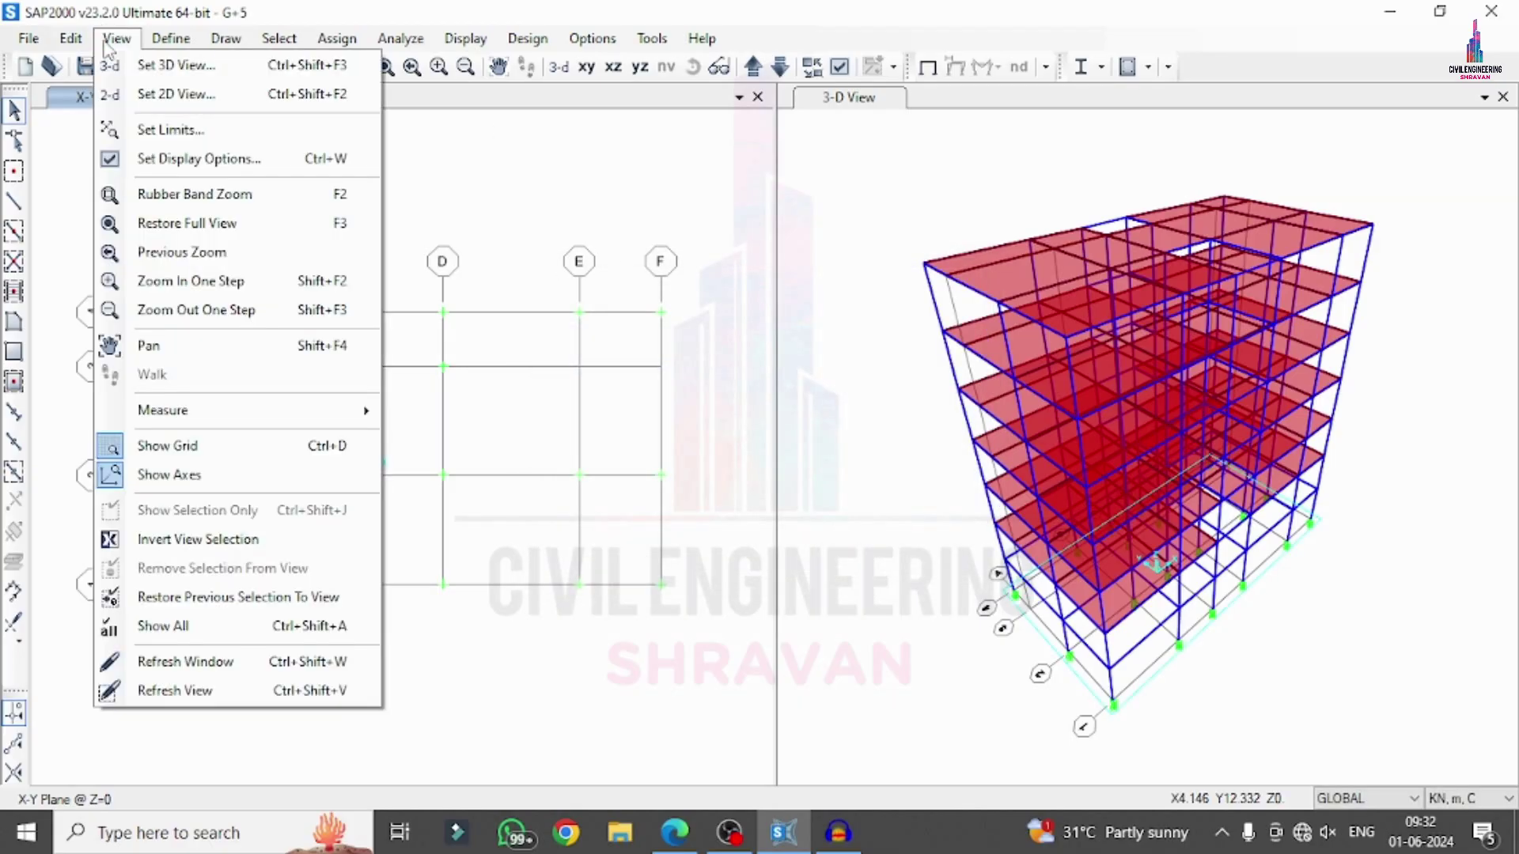
click(151, 92)
click(685, 300)
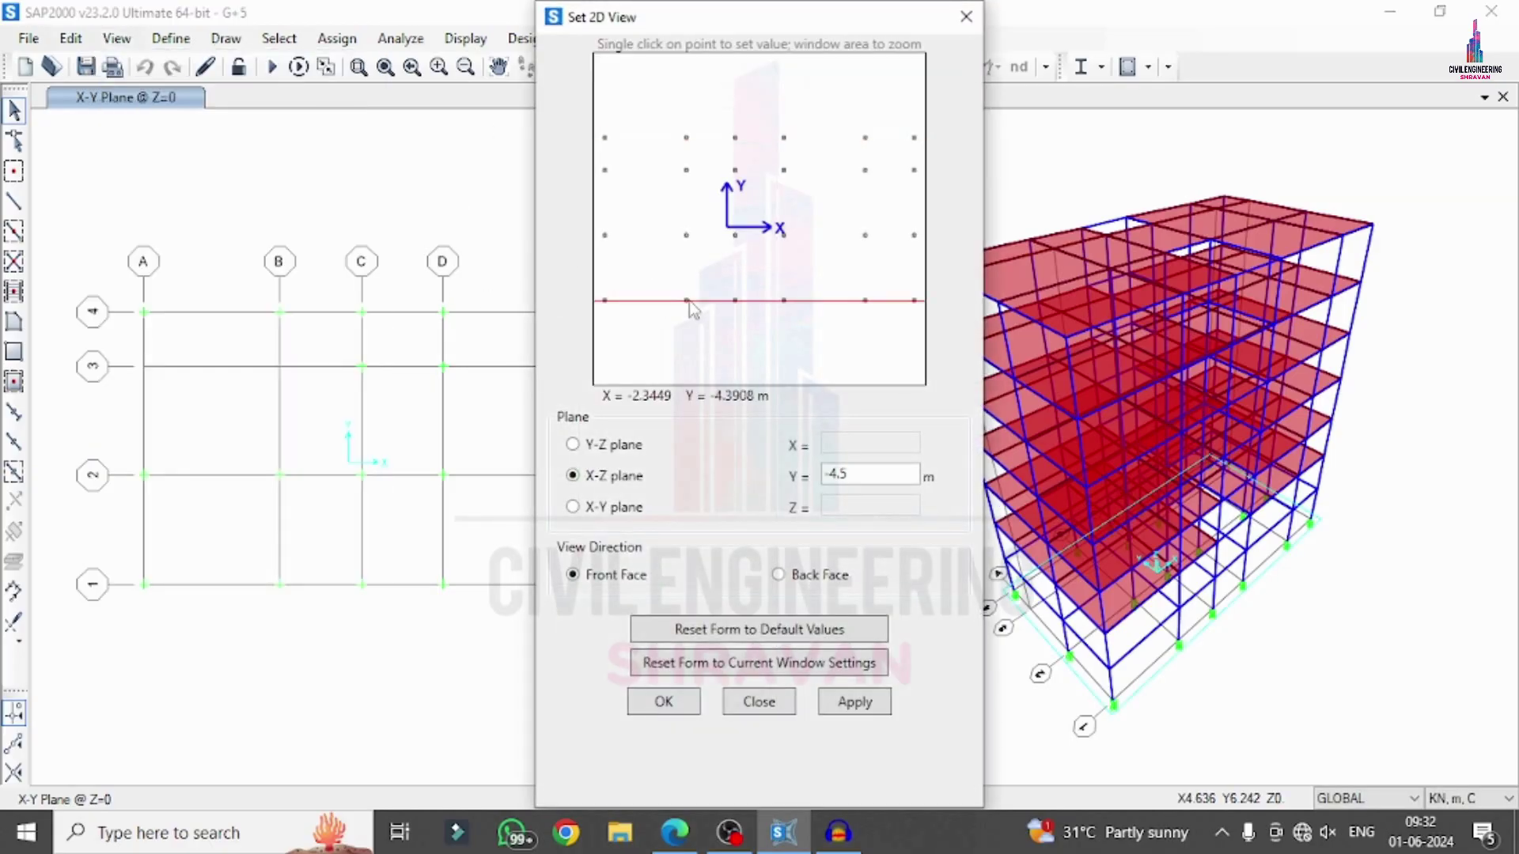
click(855, 702)
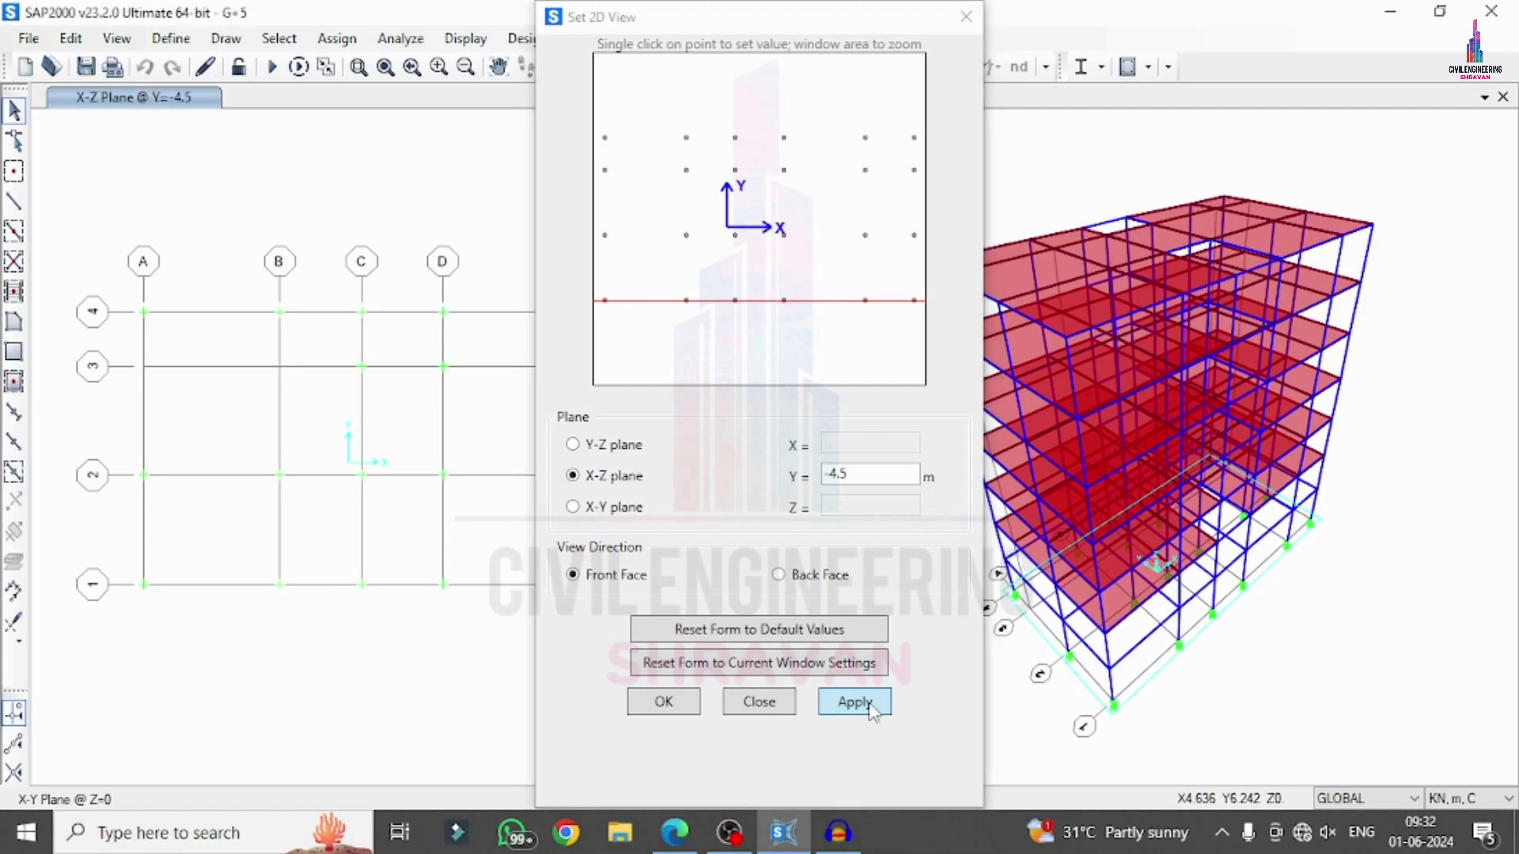
drag(764, 35, 1386, 35)
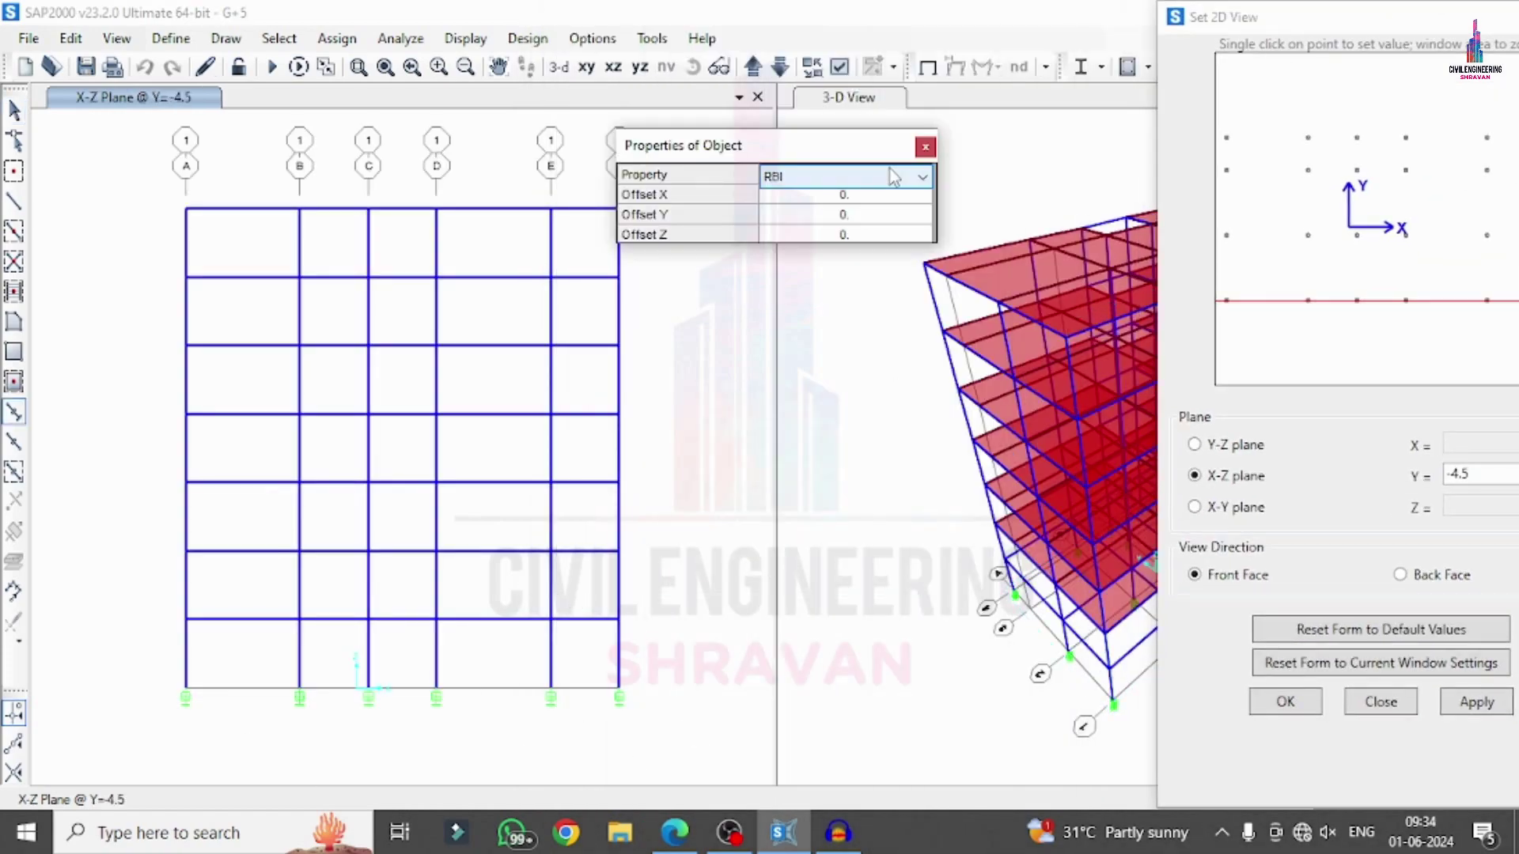
Step: Draw single-joint FRI friction isolator links at the column bases of this elevation
click(894, 176)
click(811, 206)
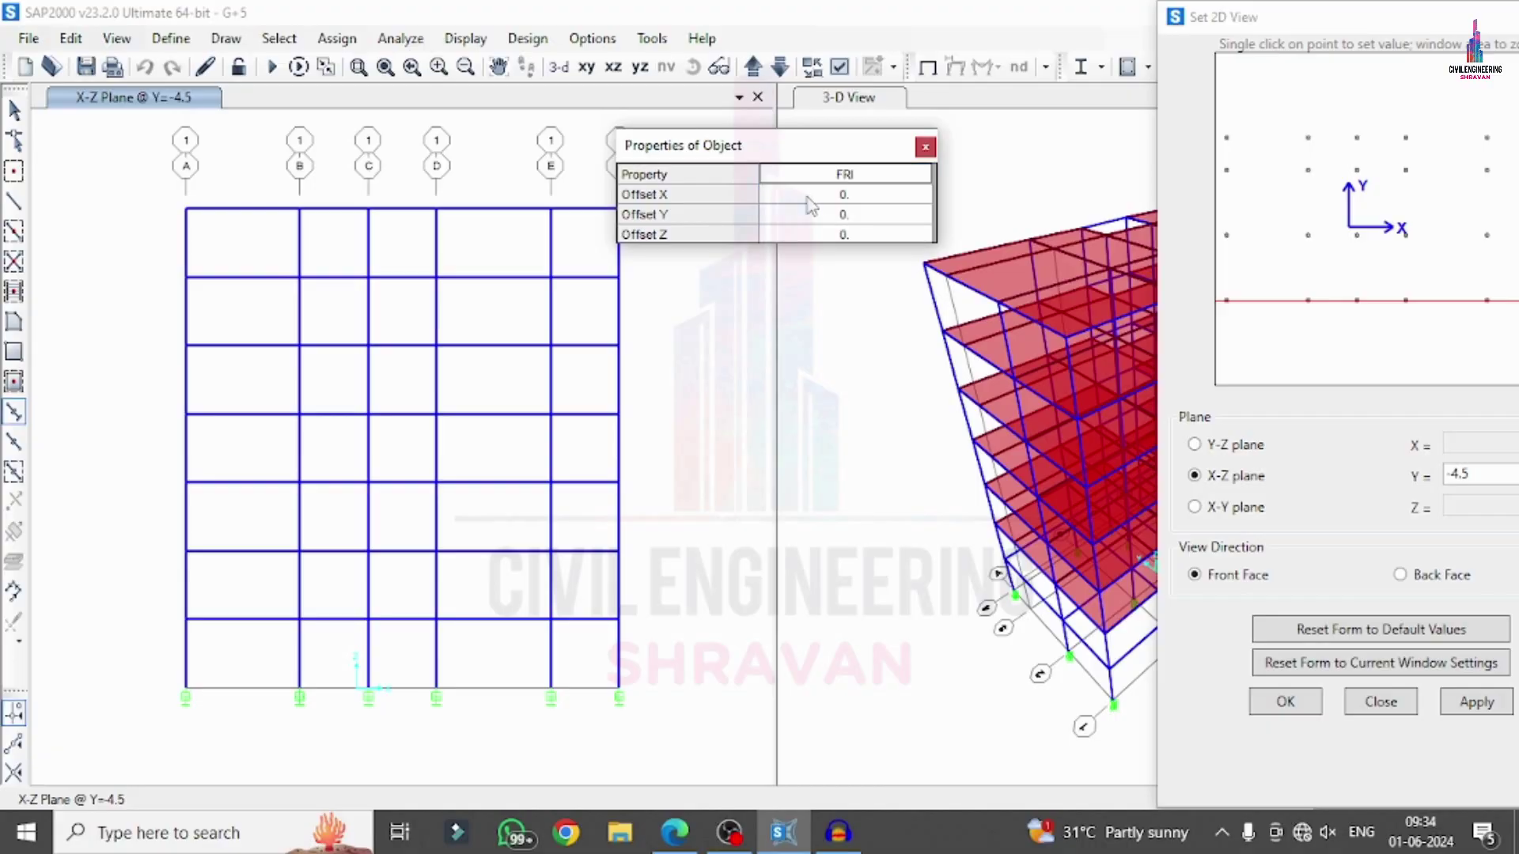
drag(787, 145, 886, 111)
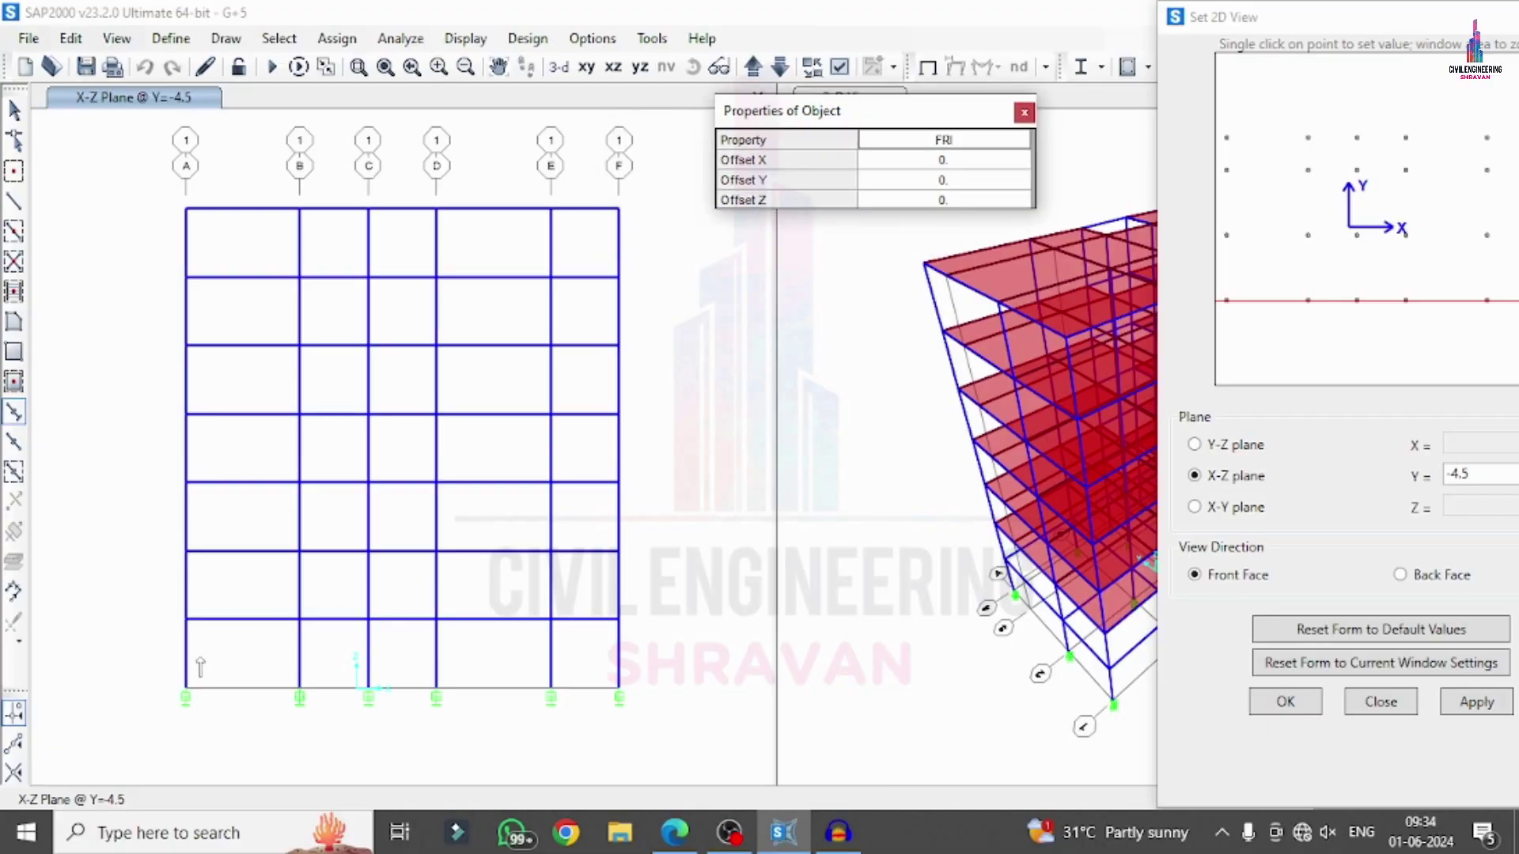
drag(150, 667, 666, 731)
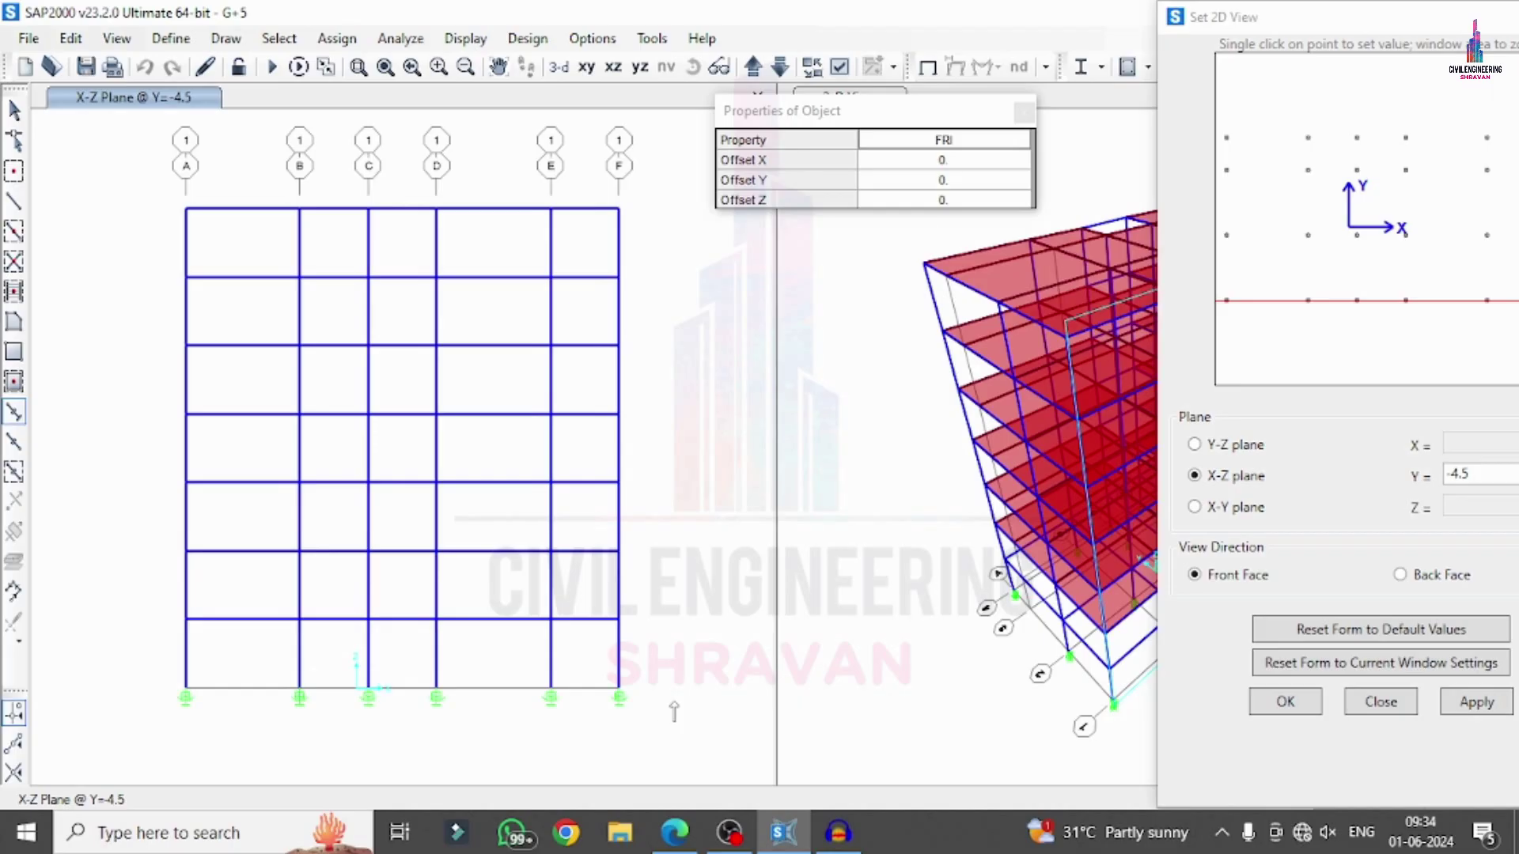
click(1026, 117)
key(Escape)
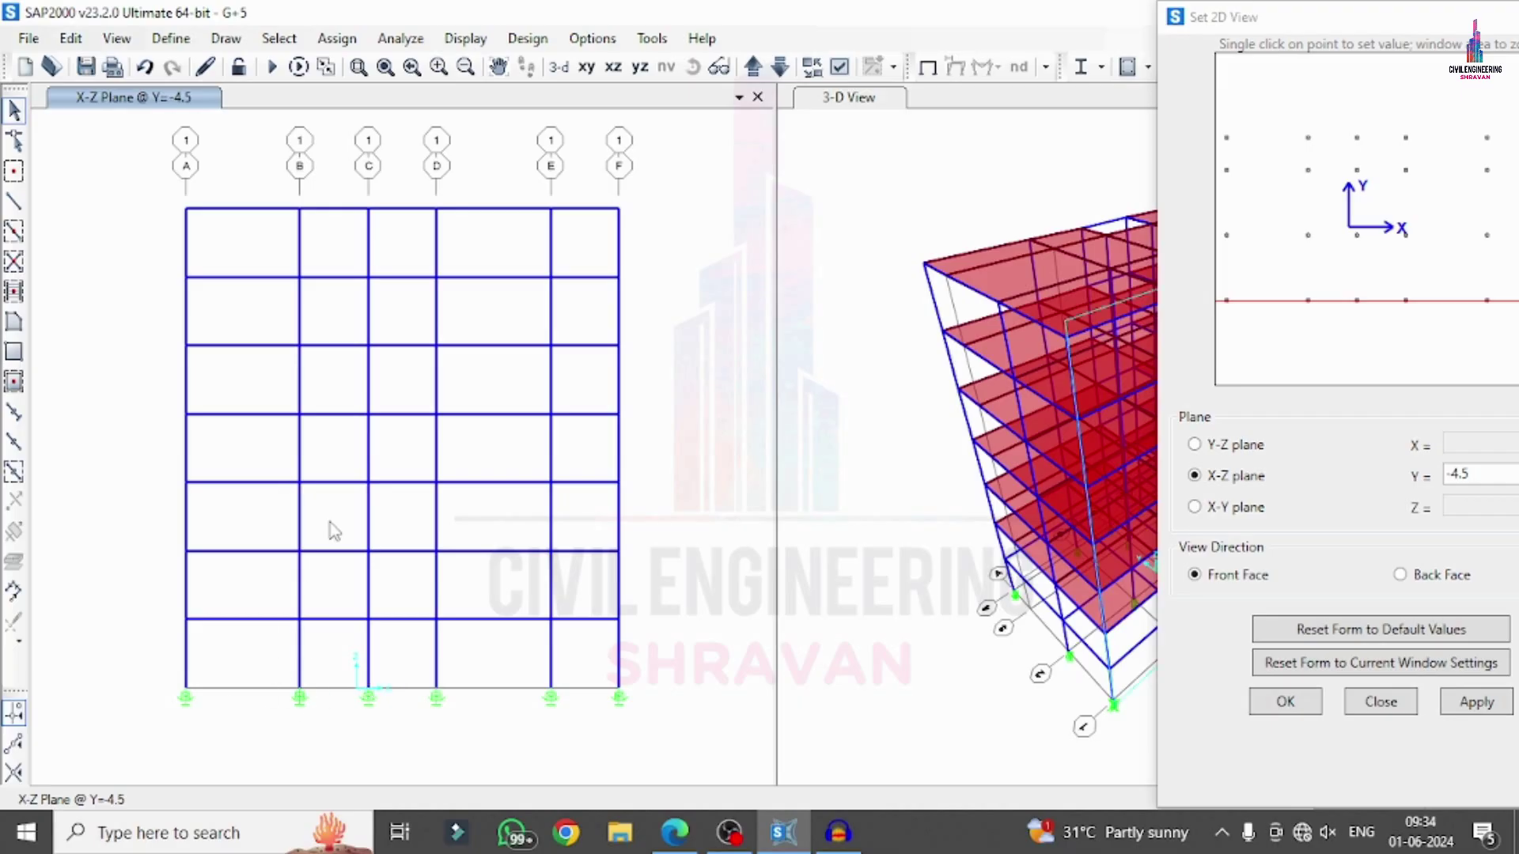
Step: Switch to the Z=0 ground plan, select all its joints, and reopen the 2D view settings
click(587, 66)
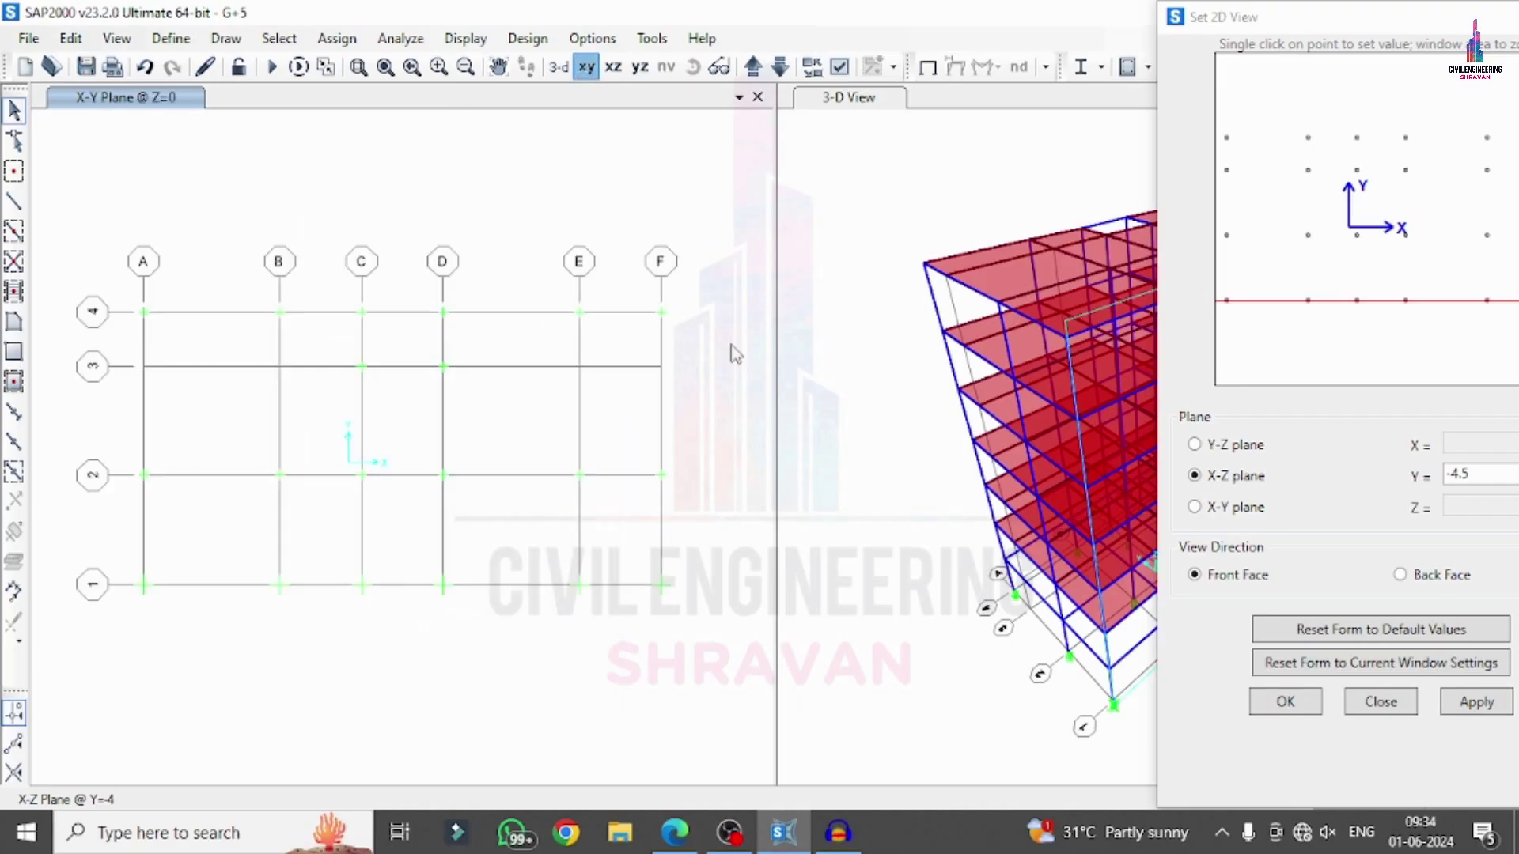
drag(91, 234, 701, 659)
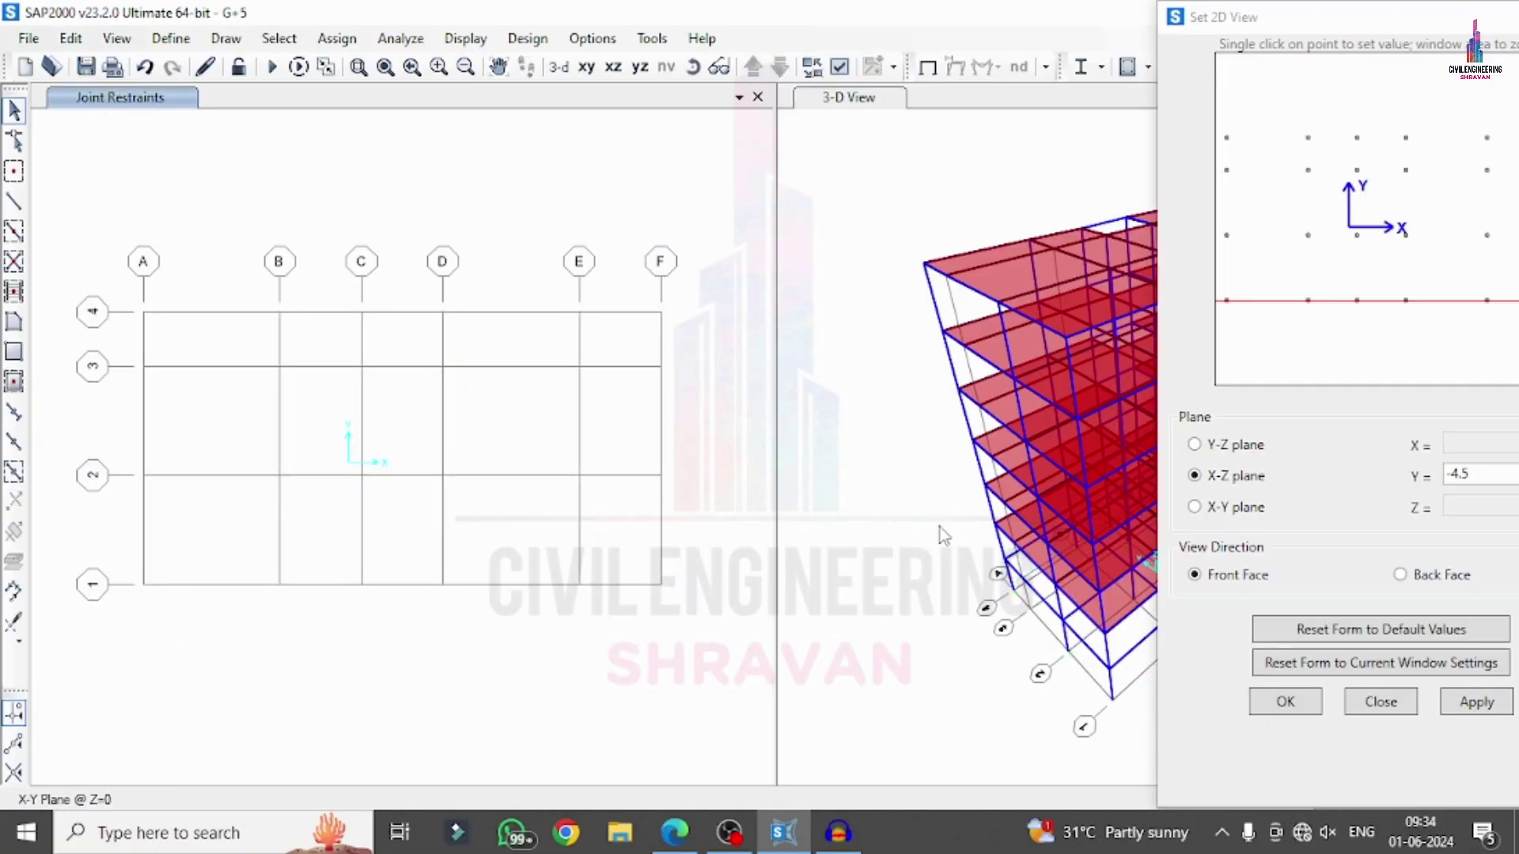
click(117, 38)
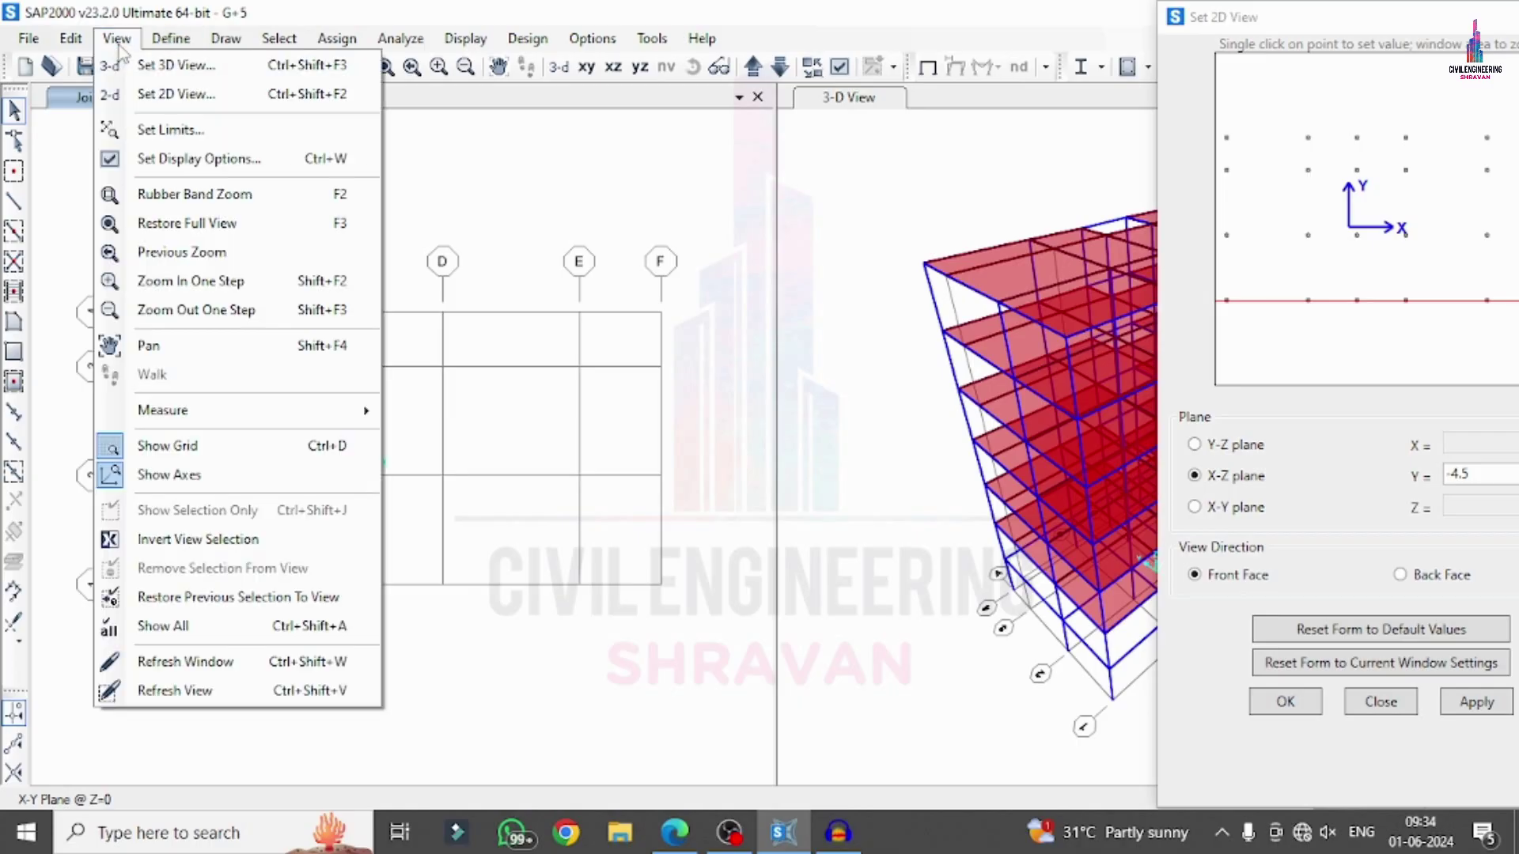
drag(1231, 36, 880, 62)
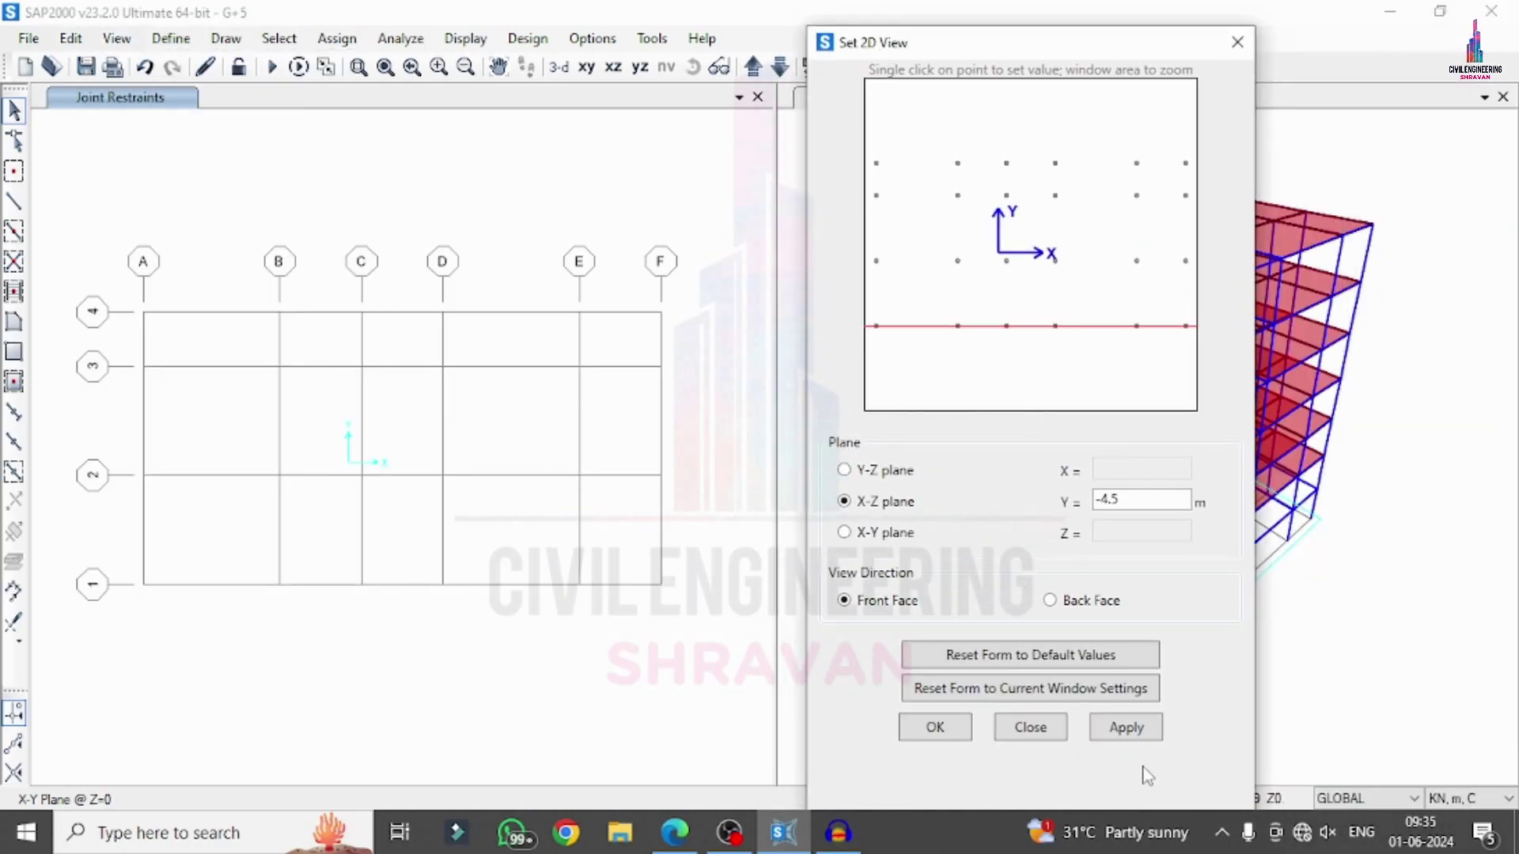
Step: Add FRI isolator links at the column bases of the current elevation and the Y=-0.5 elevation
click(1130, 728)
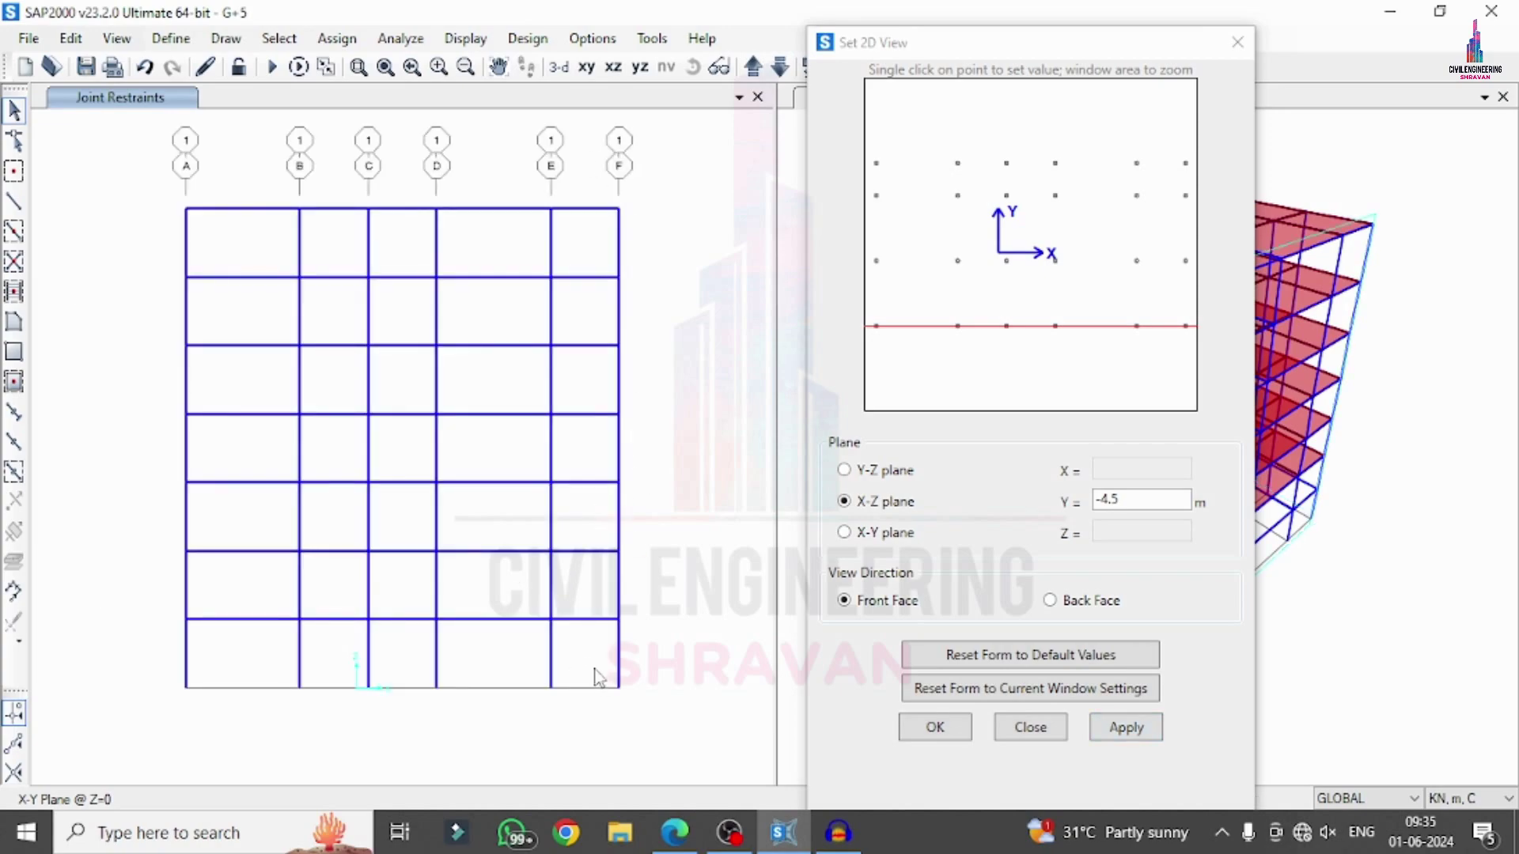
click(14, 410)
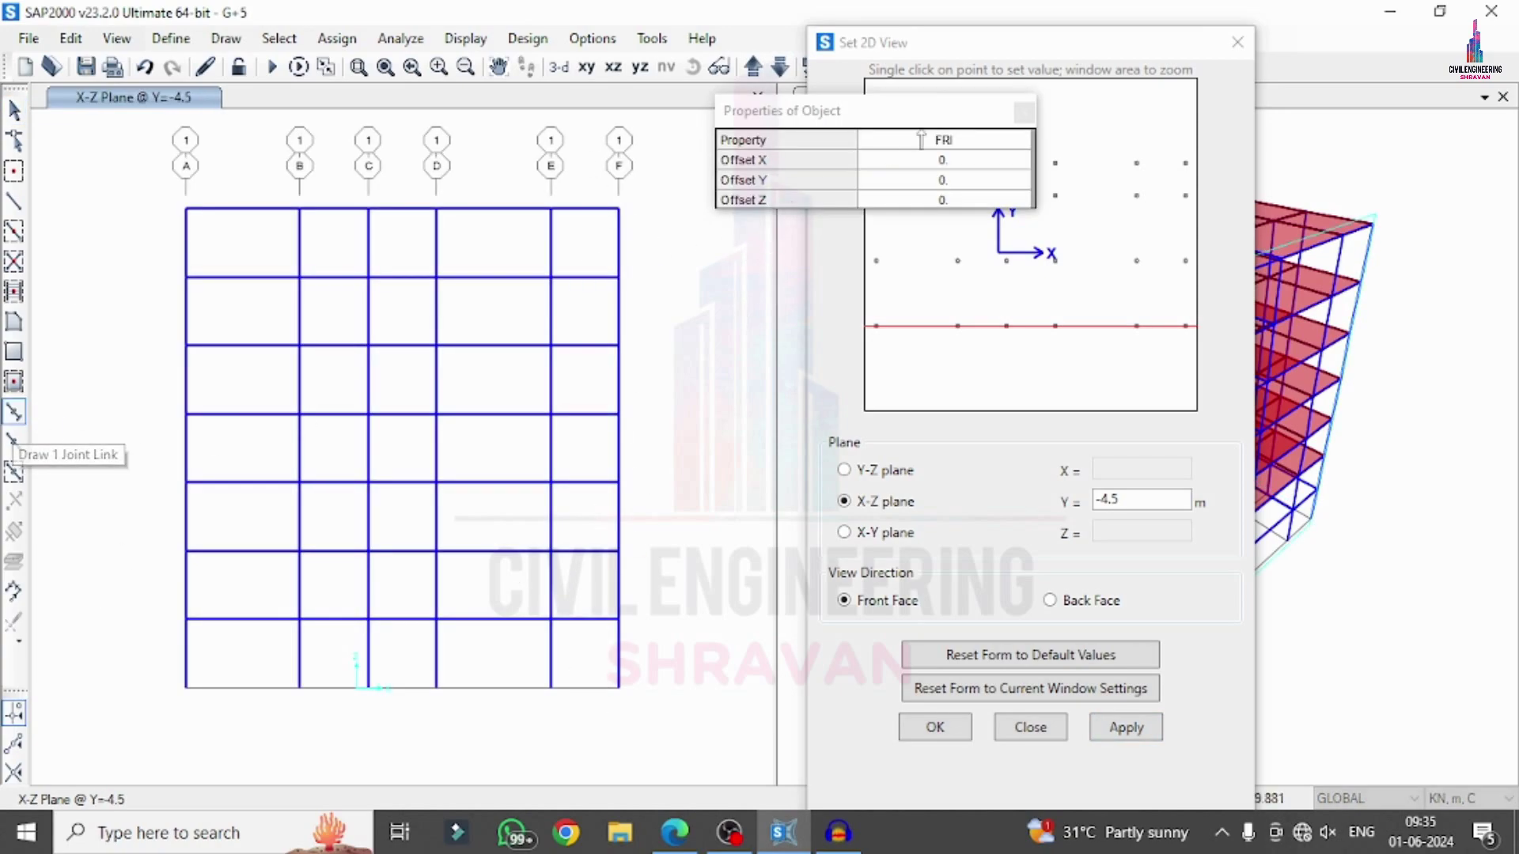
click(991, 152)
click(989, 158)
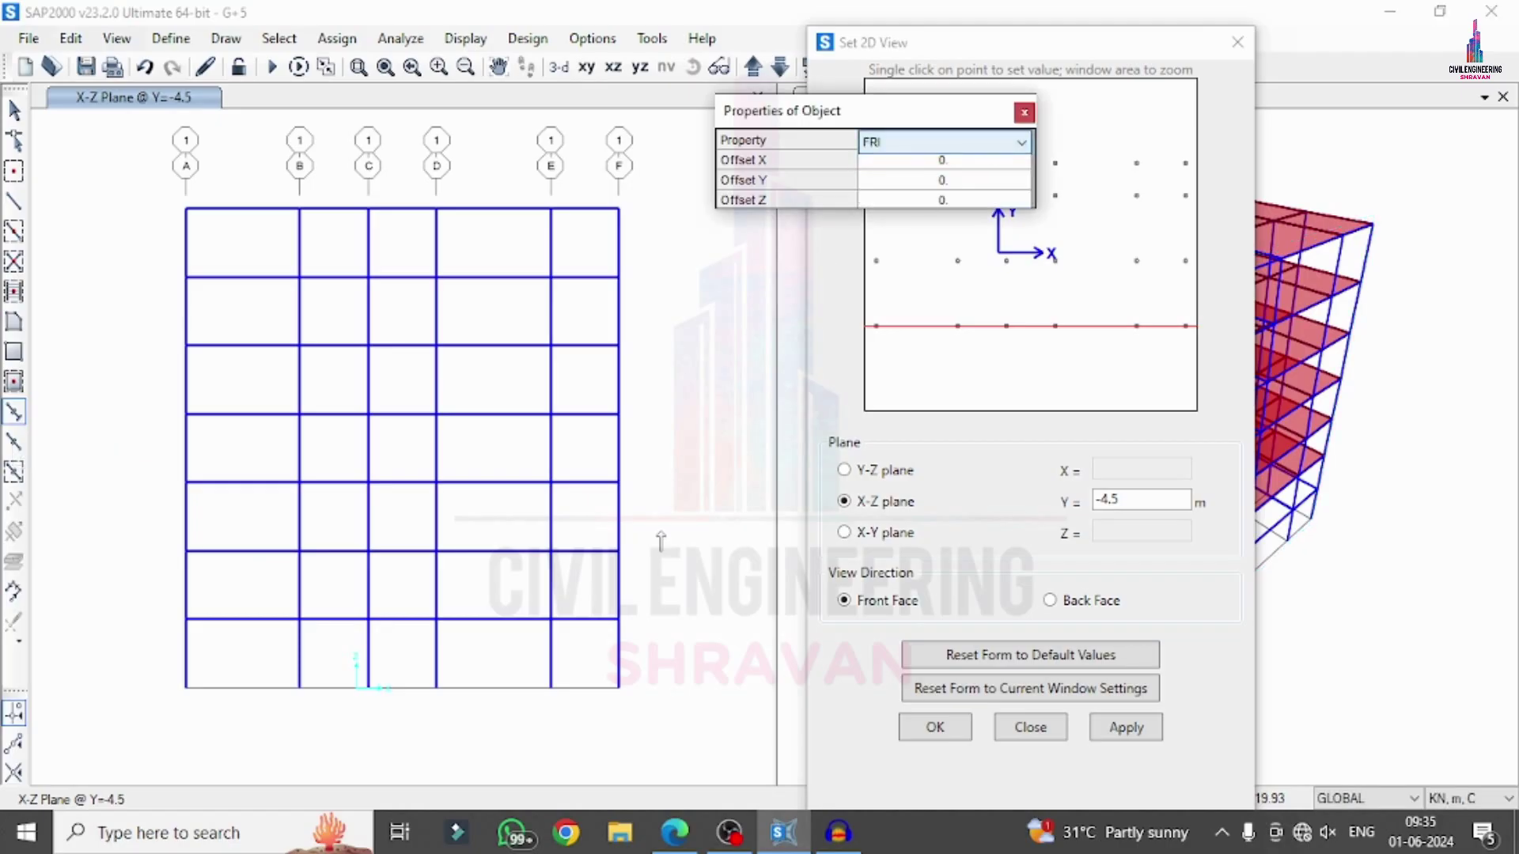
drag(645, 709, 139, 658)
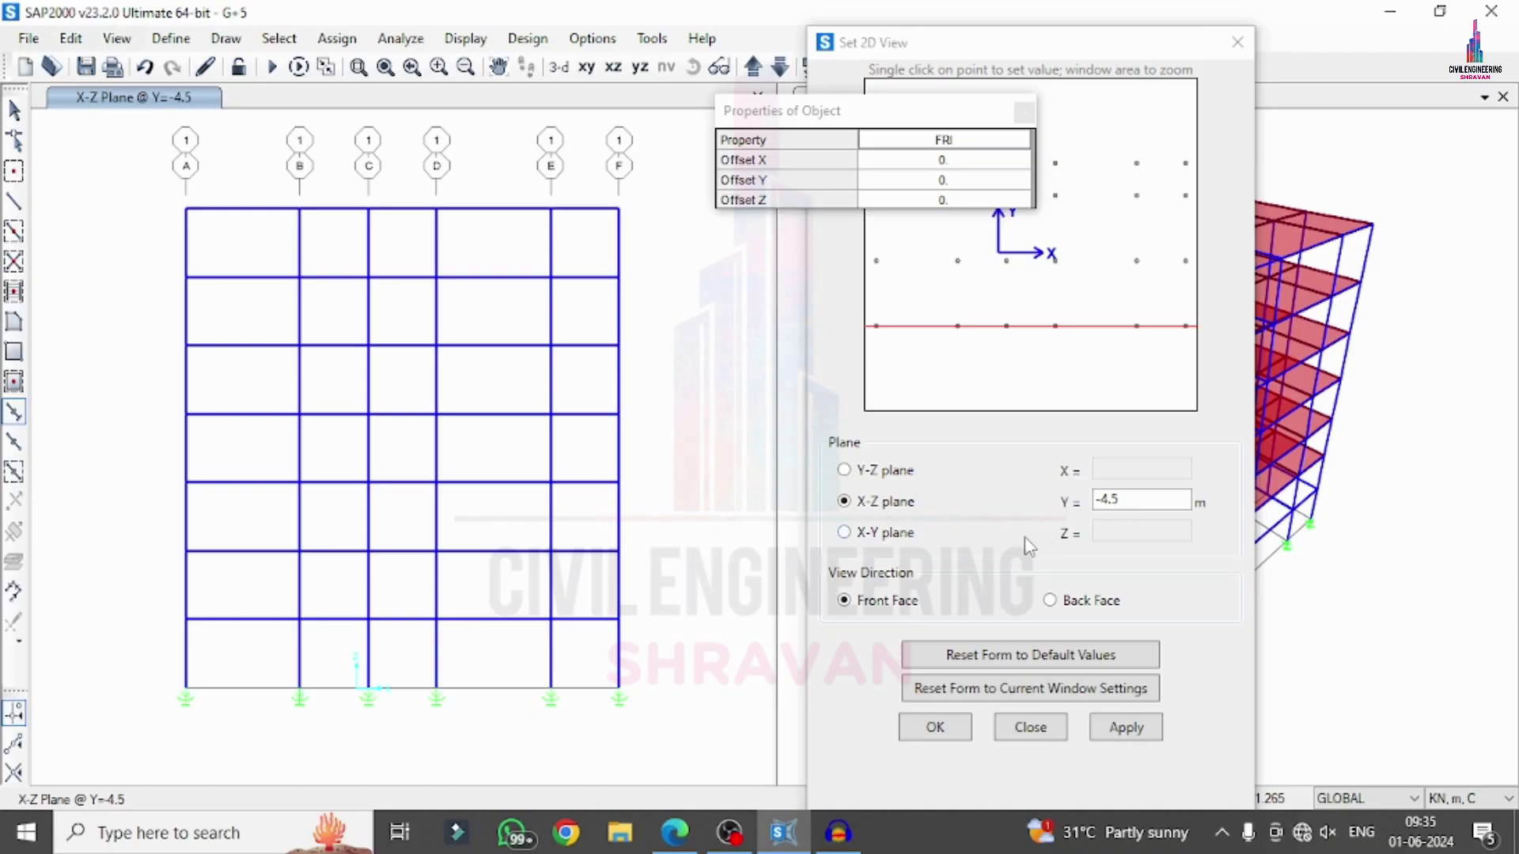
click(1187, 262)
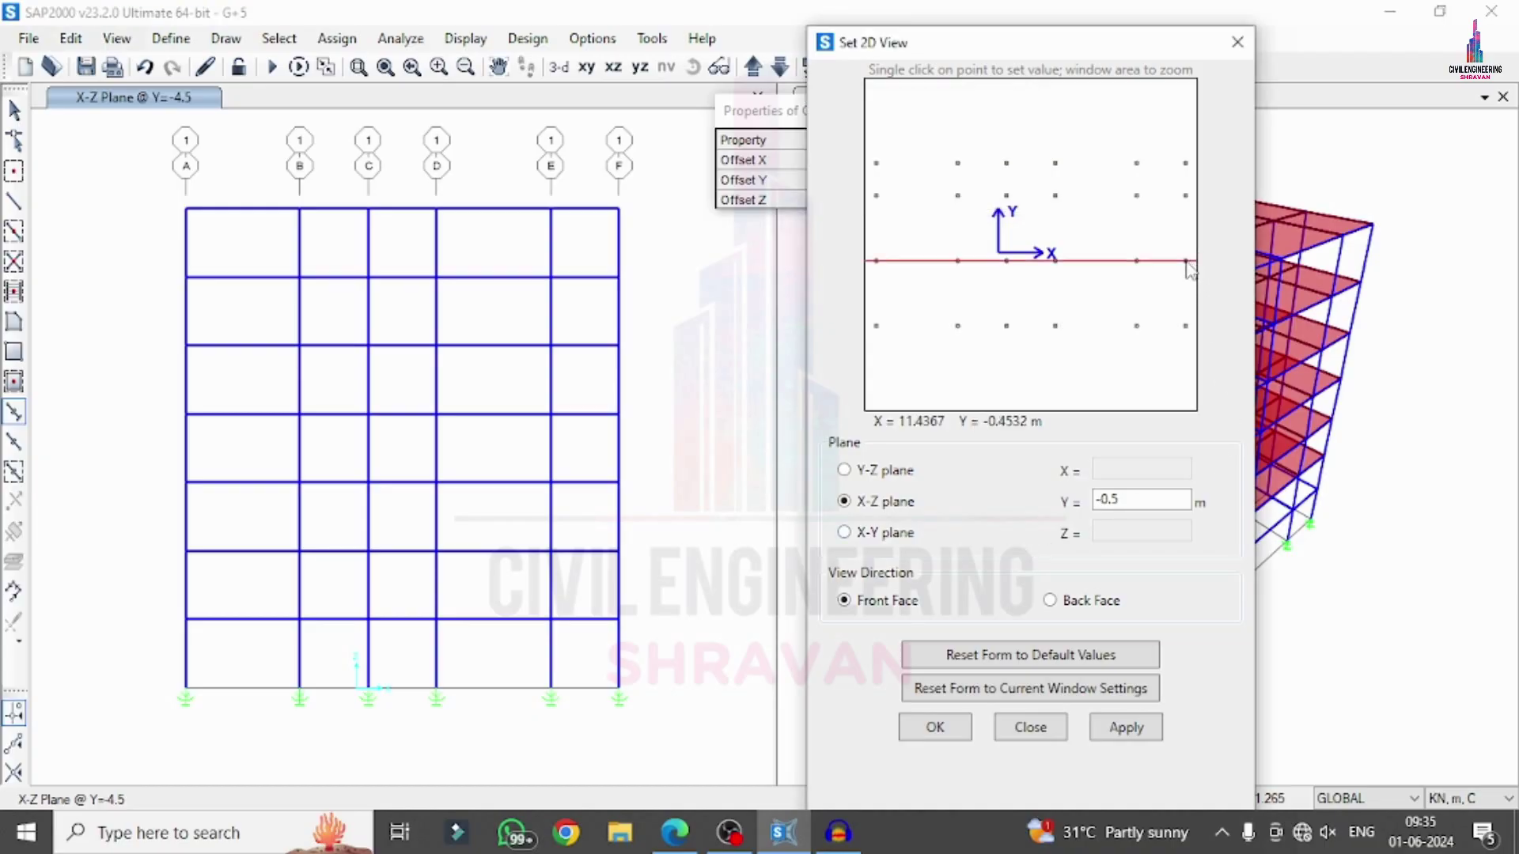
click(1127, 727)
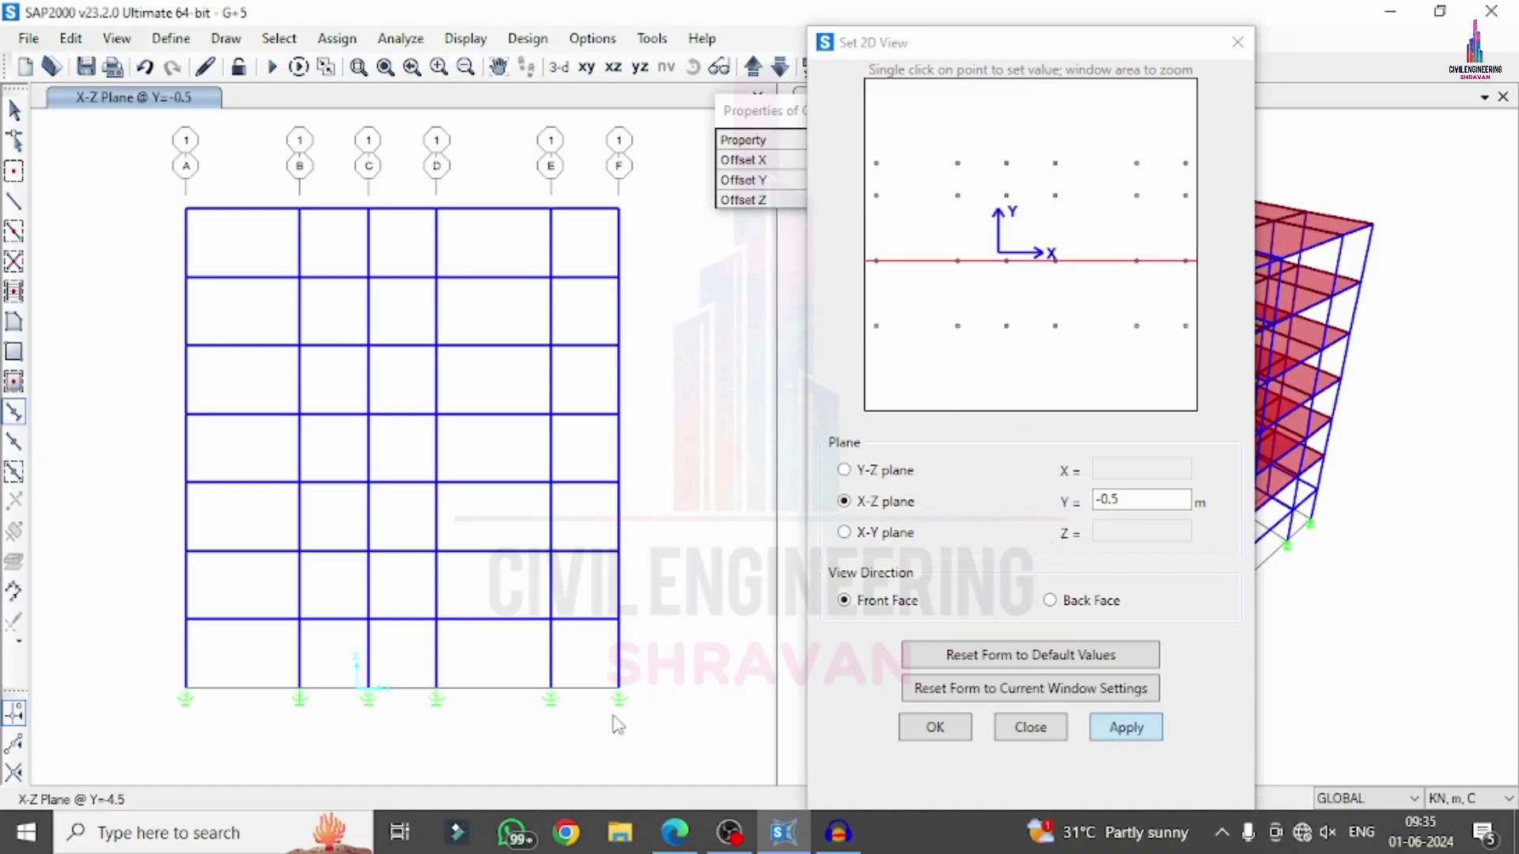
drag(675, 699, 103, 688)
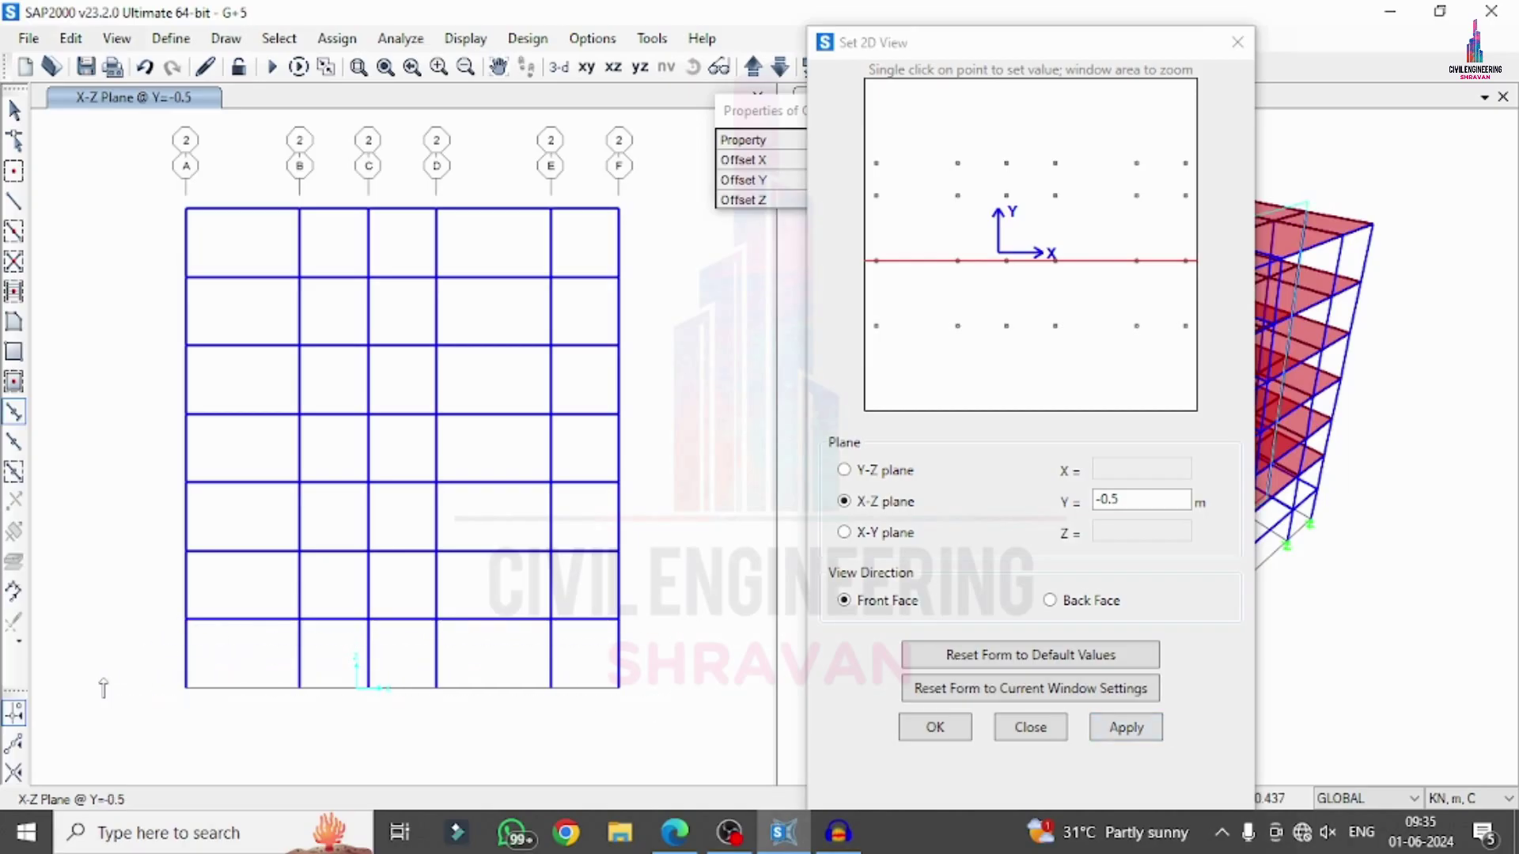
Step: Show the X-Z elevation at Y=3.5, then at Y=5.5, and close the 2D view settings
click(1059, 197)
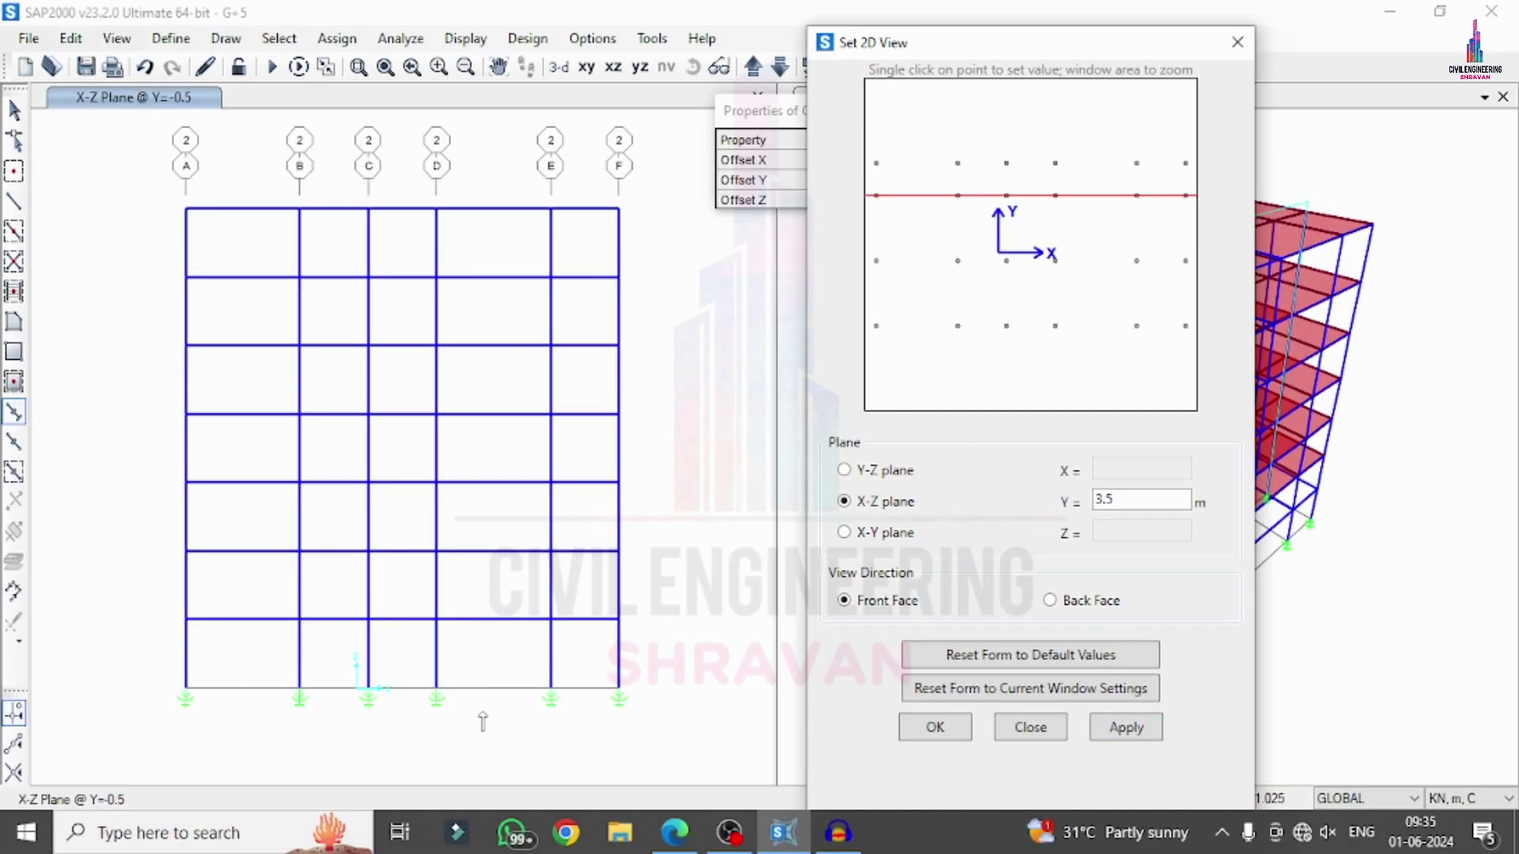
click(1146, 740)
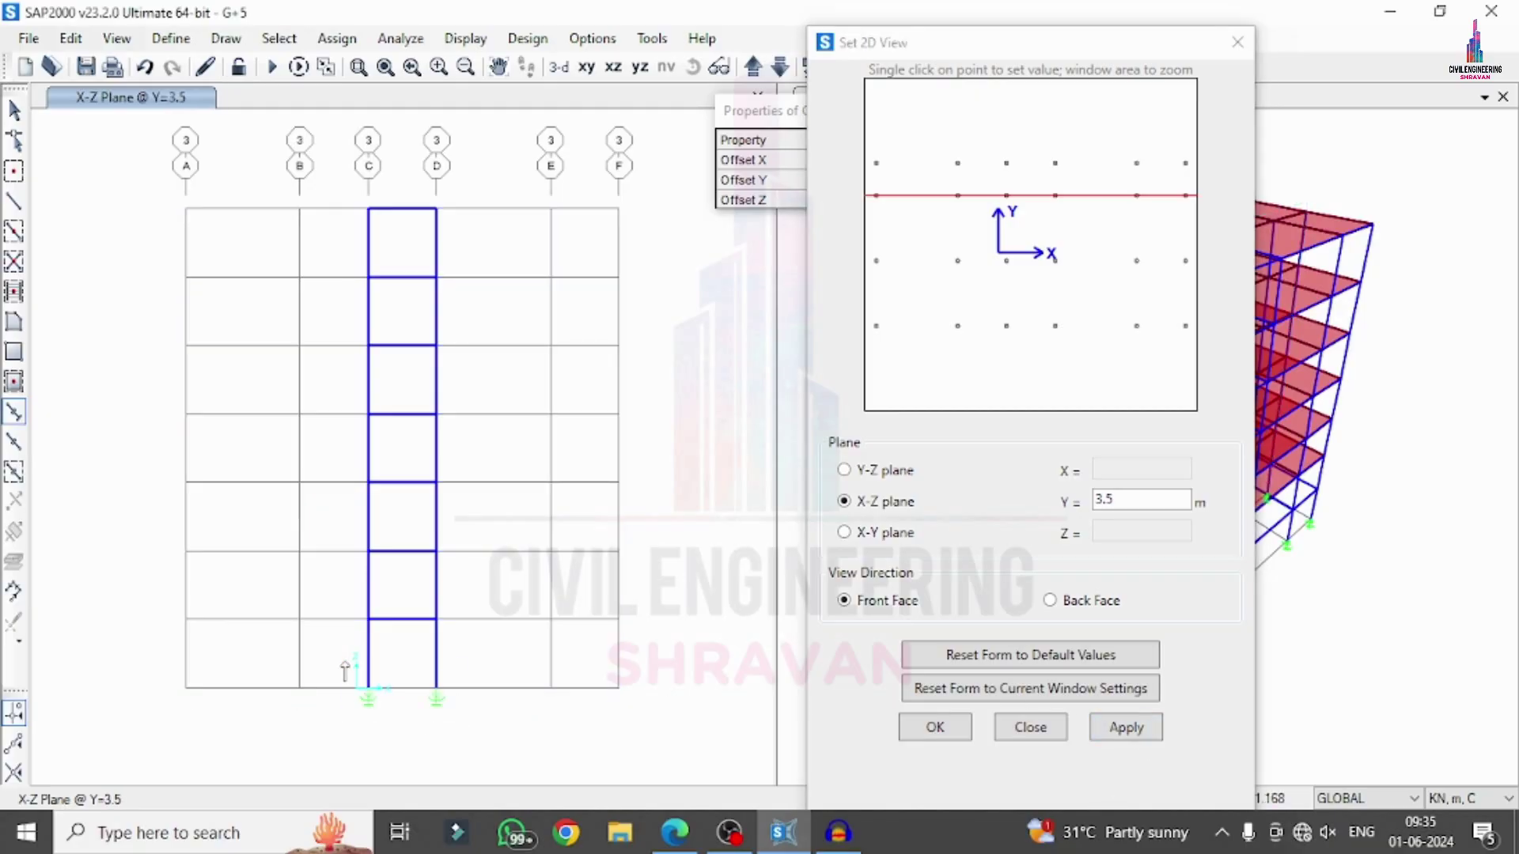
click(957, 163)
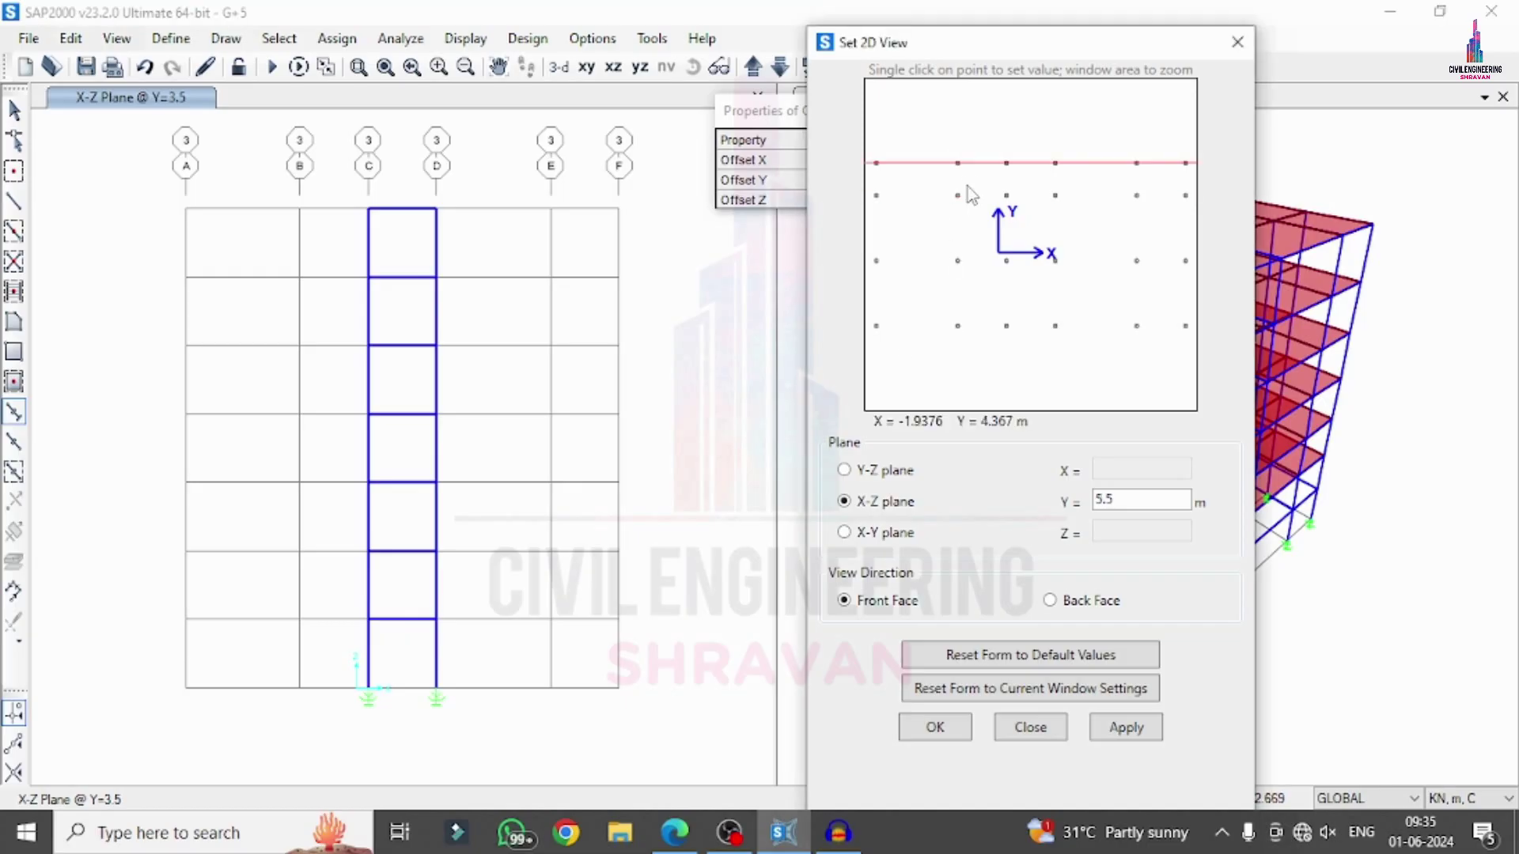
click(1094, 721)
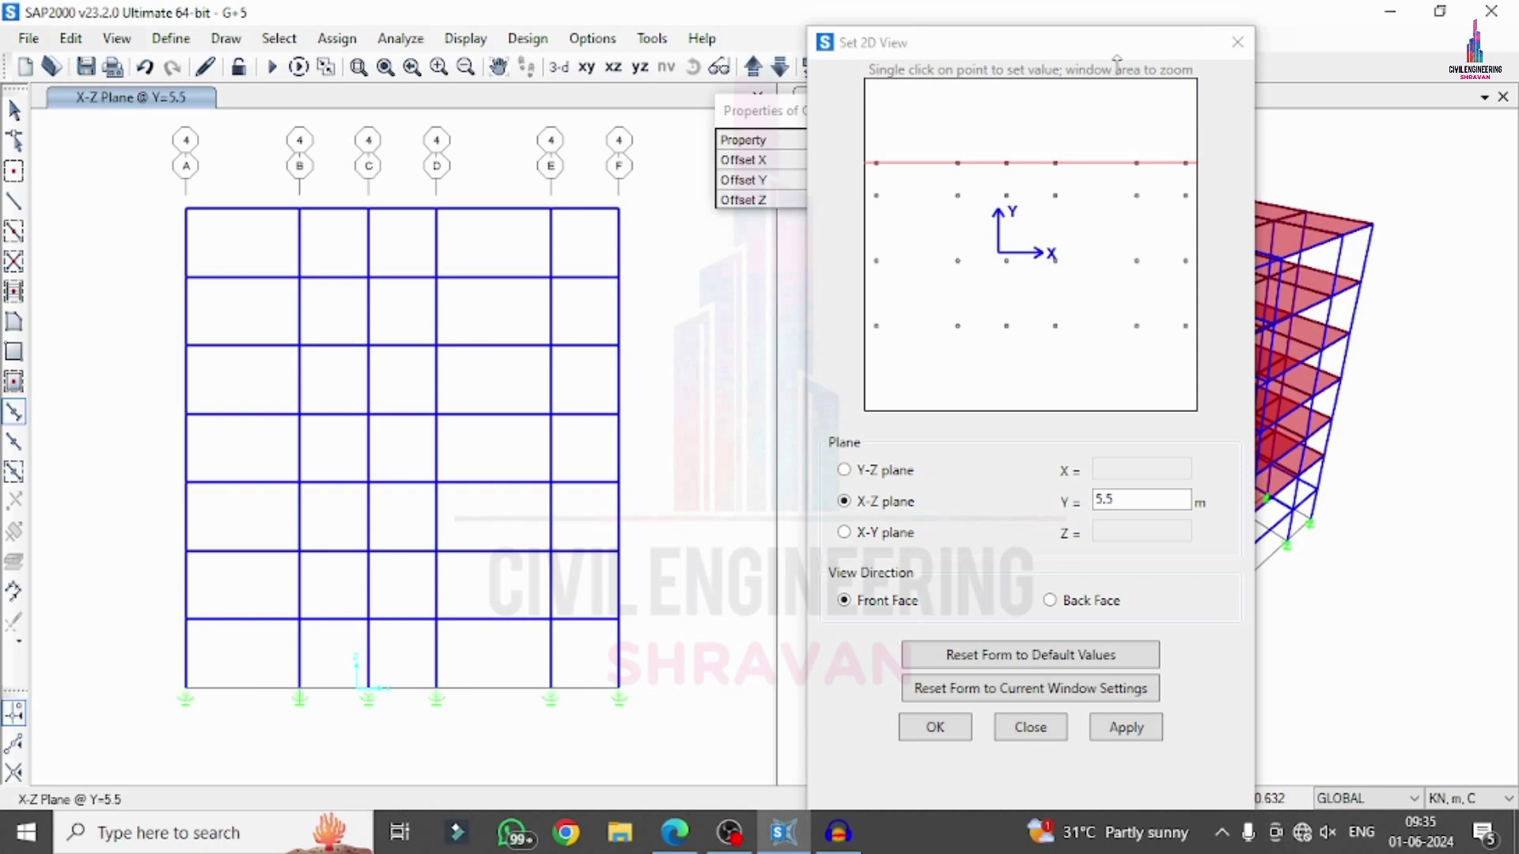
click(931, 738)
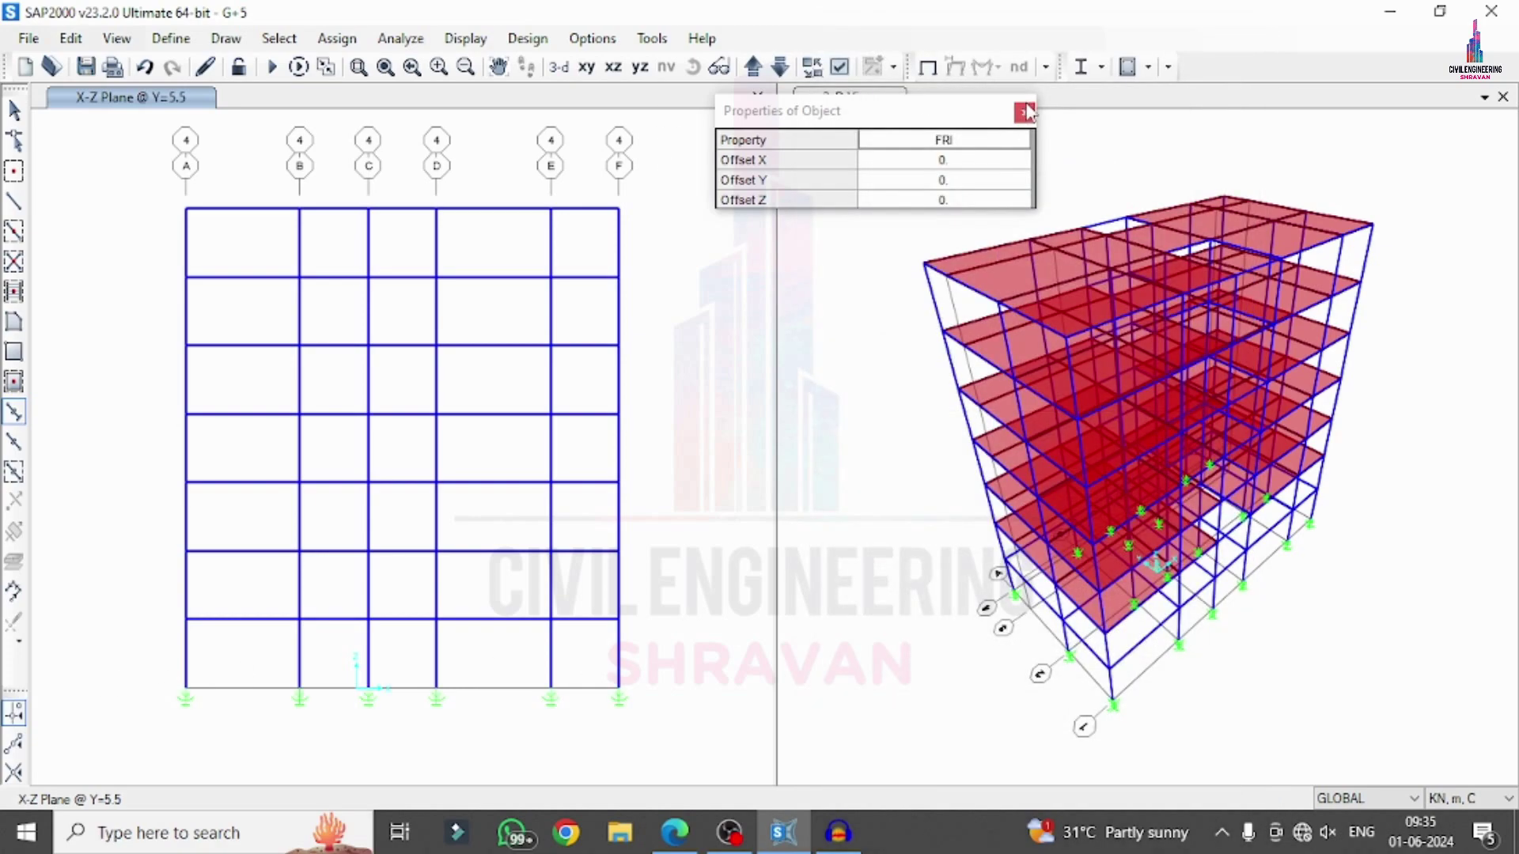
Step: Show the Z=0 base plan, activate the 3-D view, and run the analysis
click(1025, 112)
key(Escape)
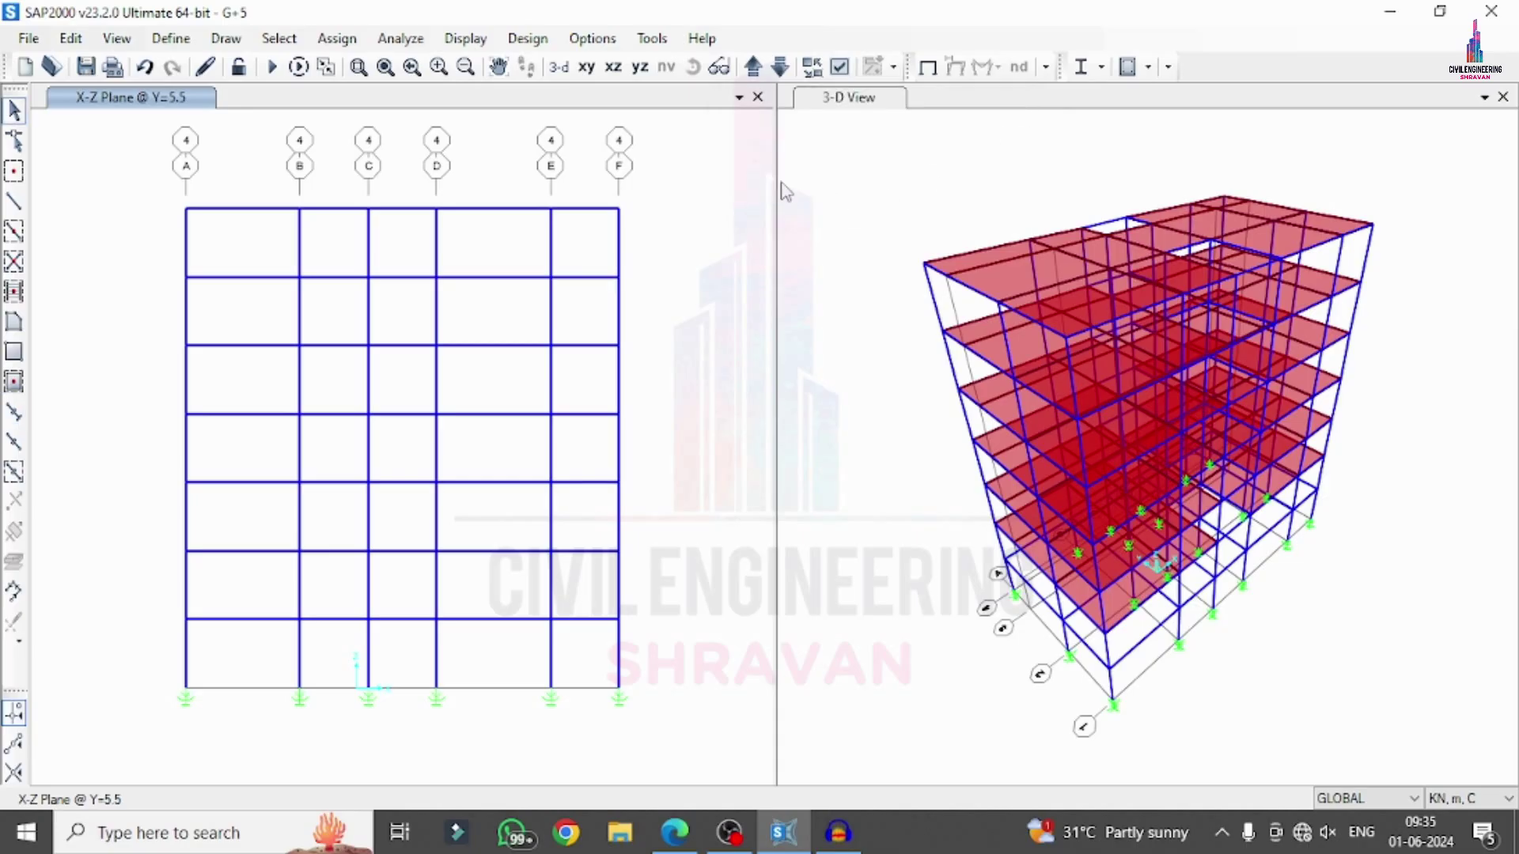
click(586, 67)
click(817, 190)
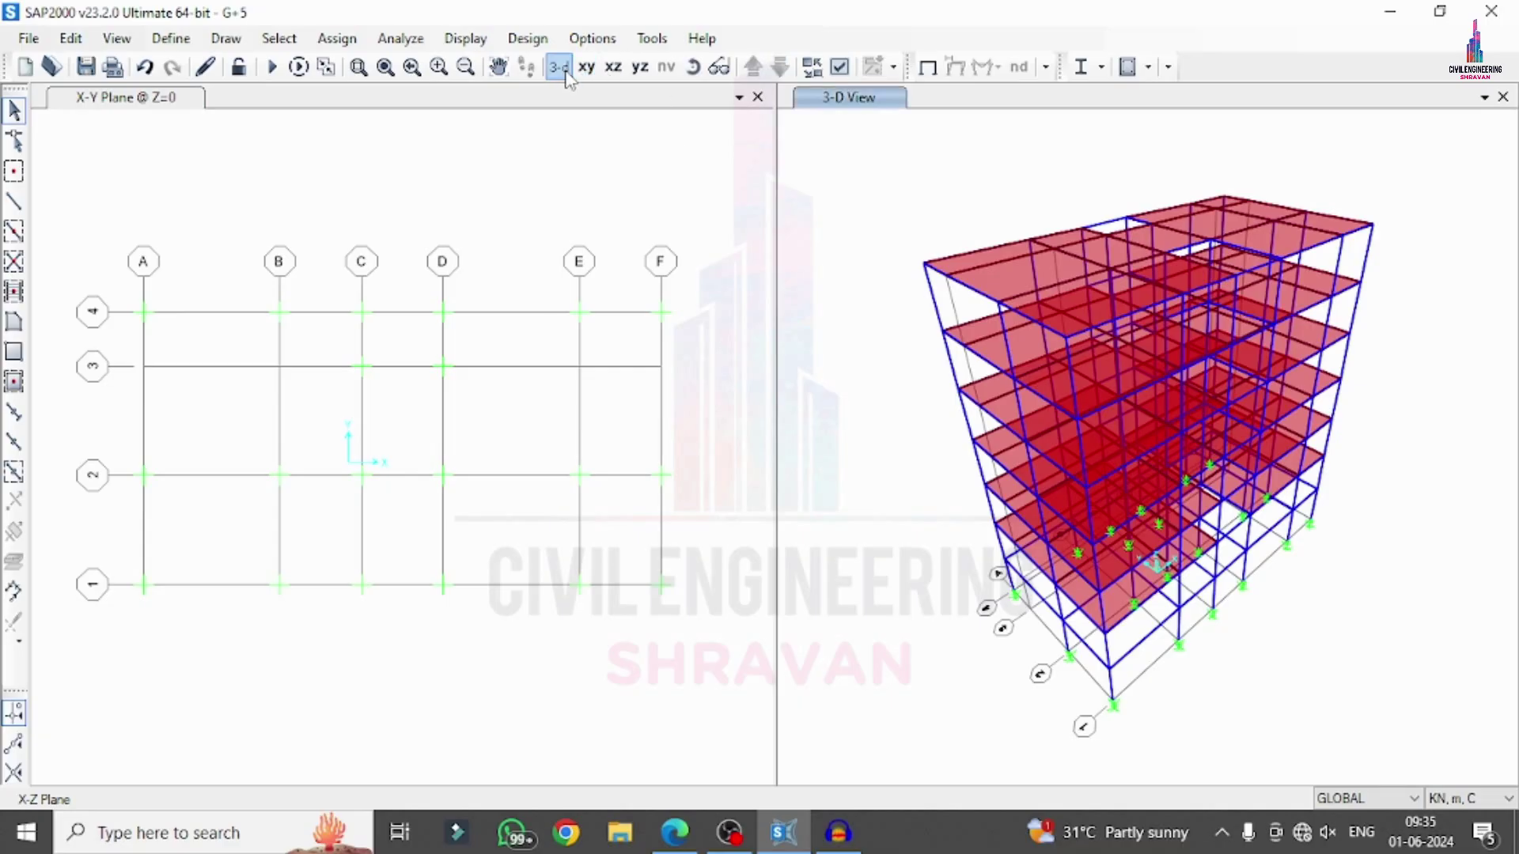
click(271, 67)
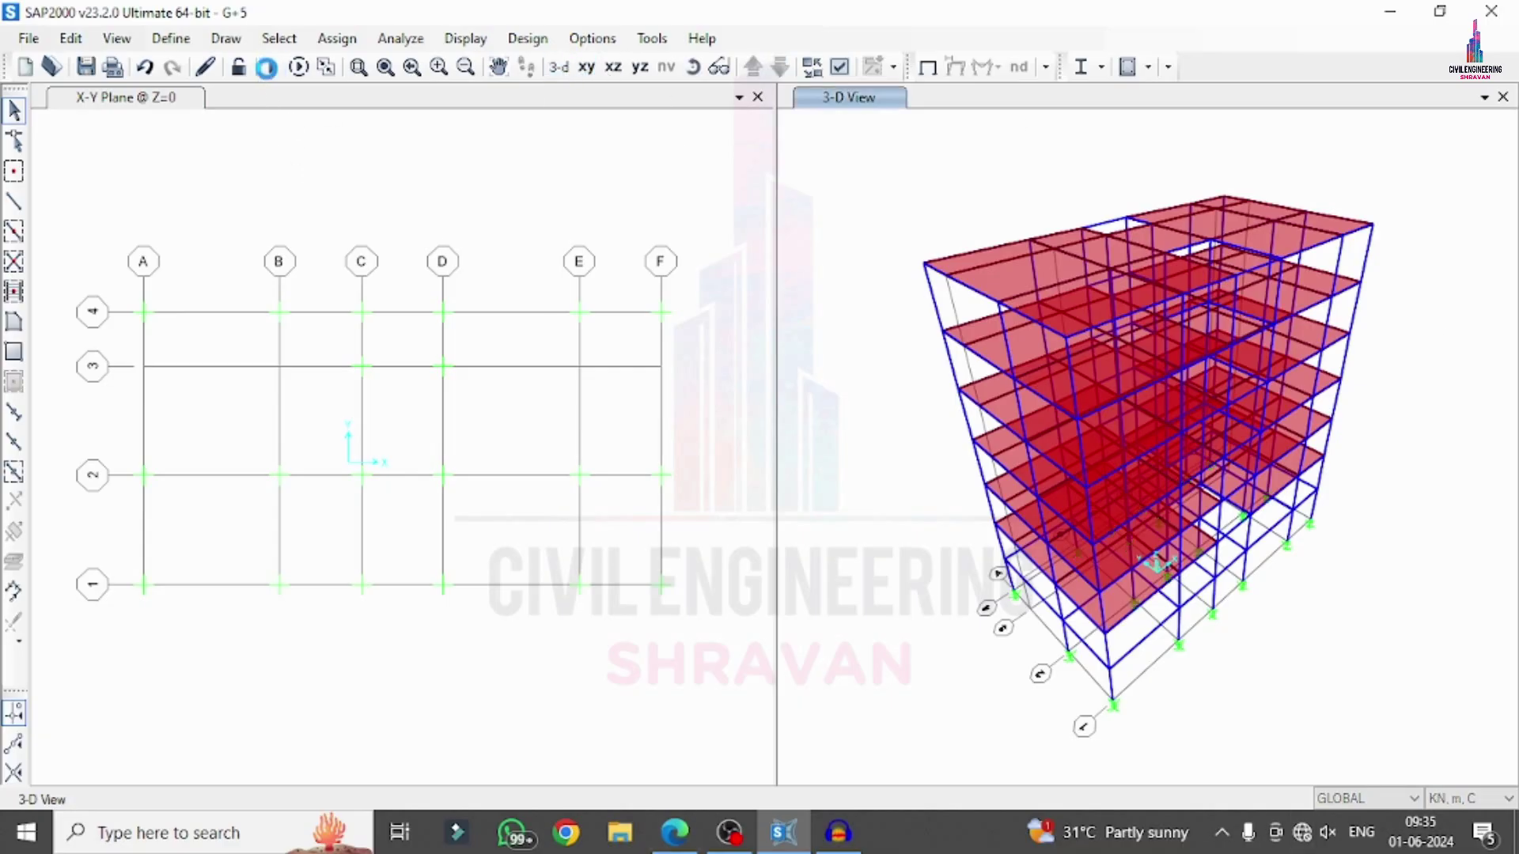
click(1041, 576)
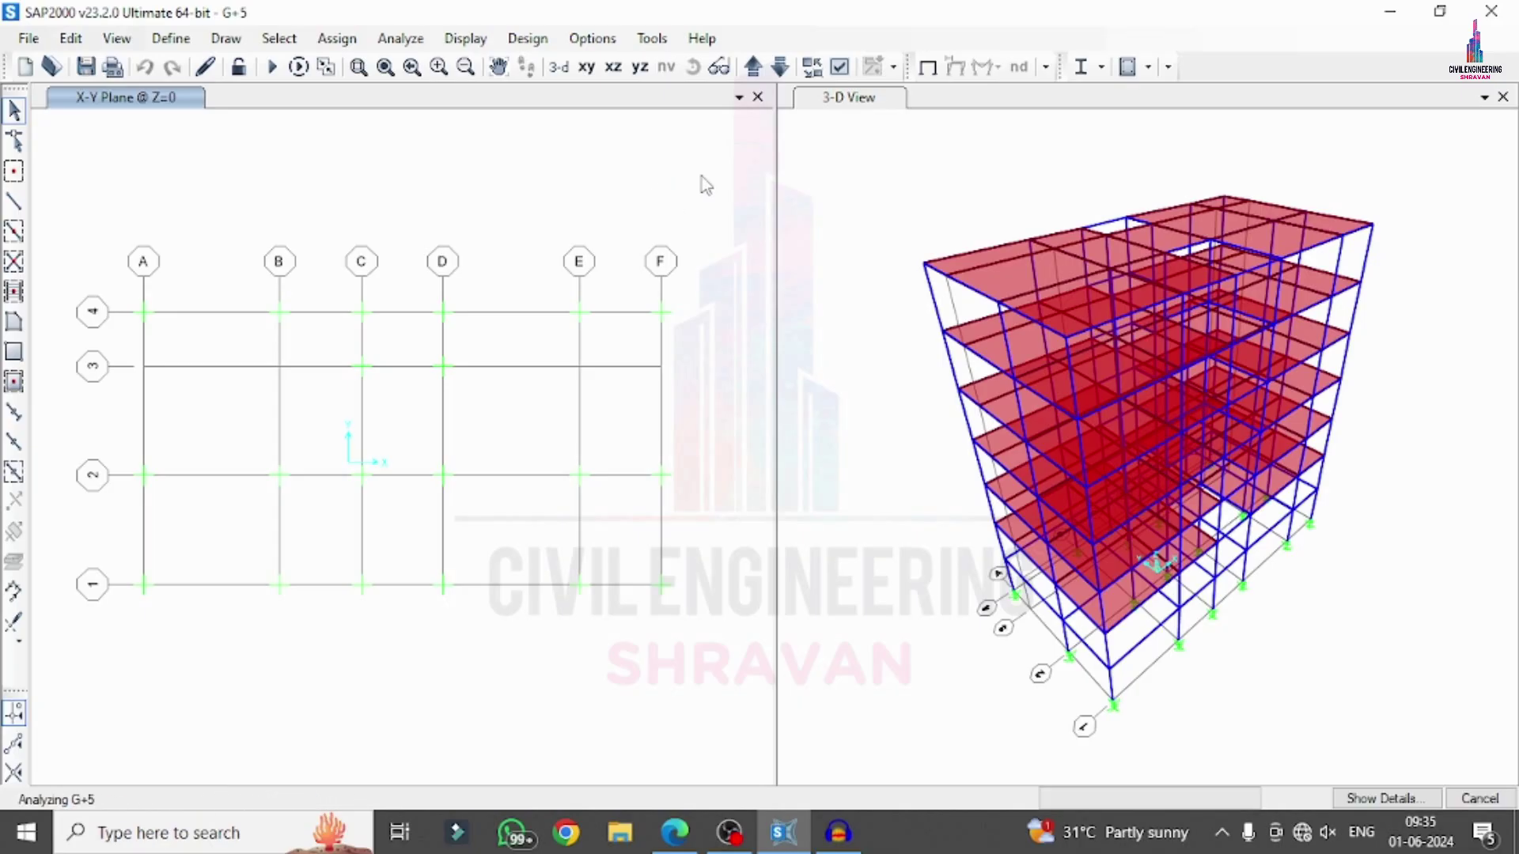
Step: Display the DEAD torsion diagram on the 3-D model in the left view
click(868, 167)
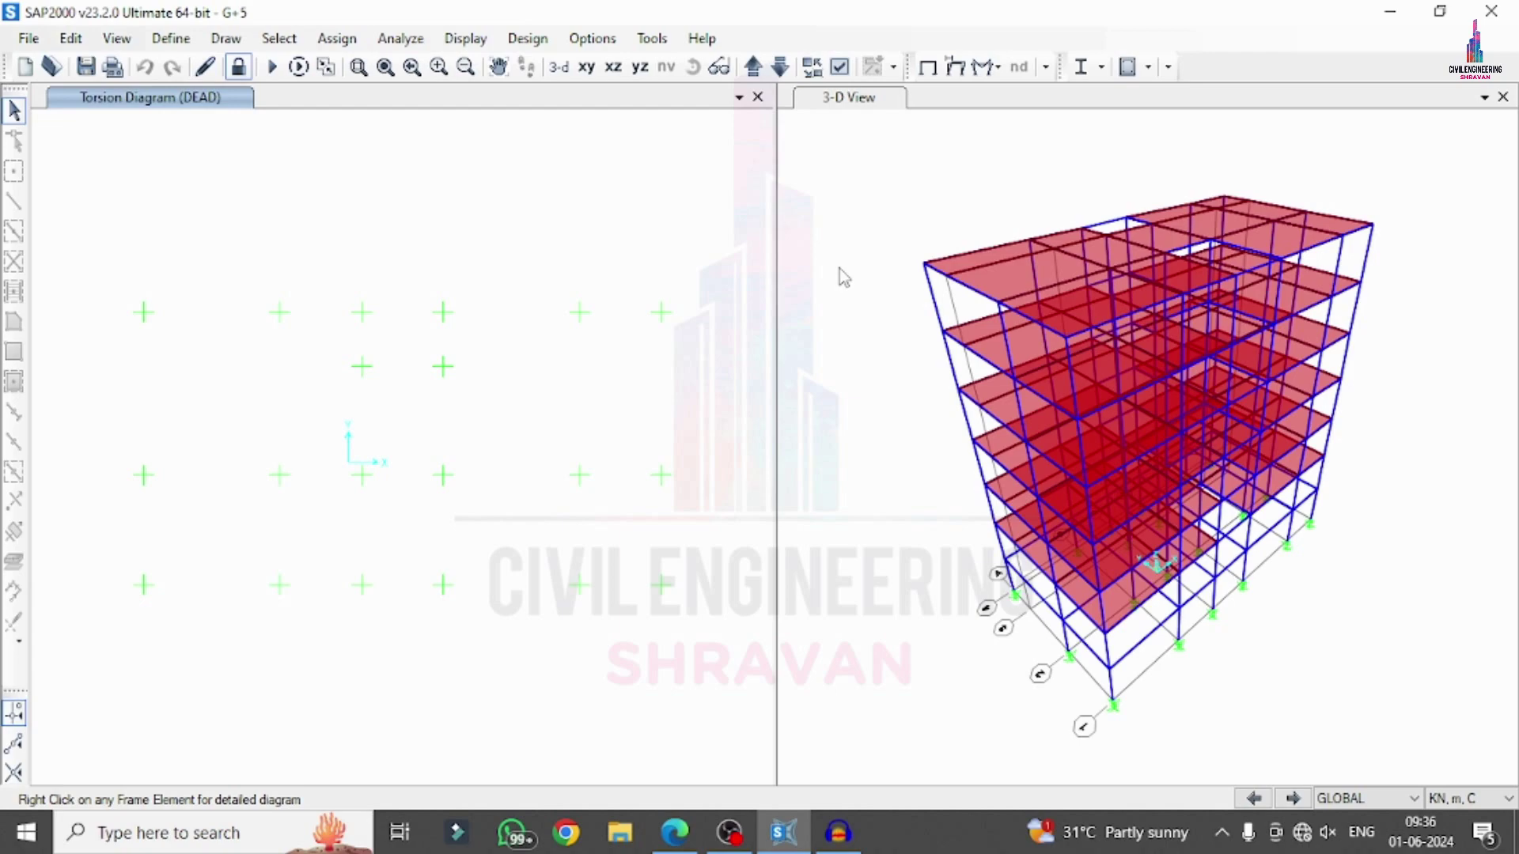
click(852, 245)
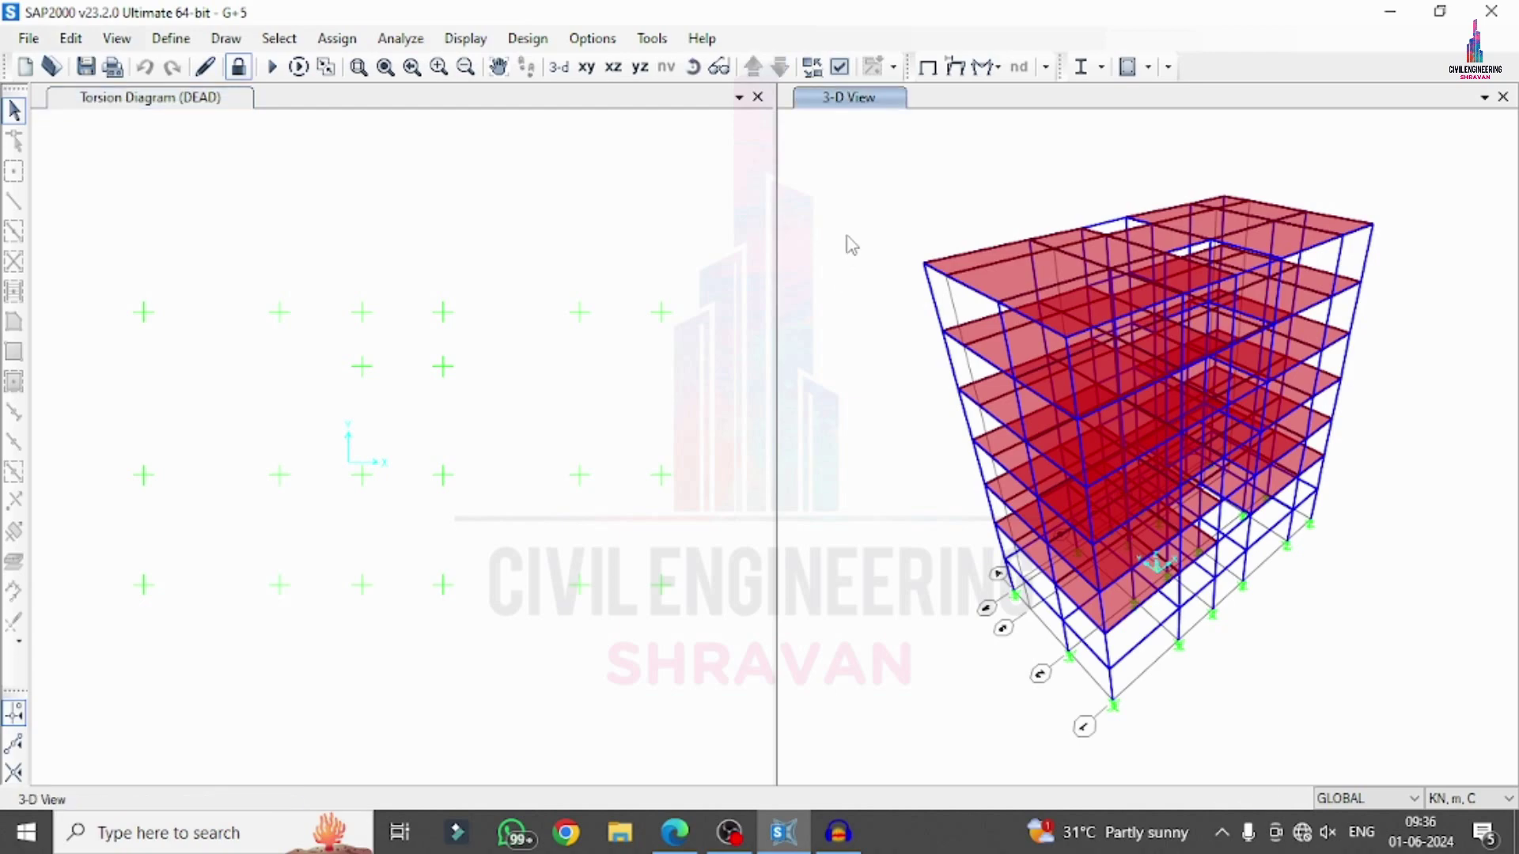
click(674, 179)
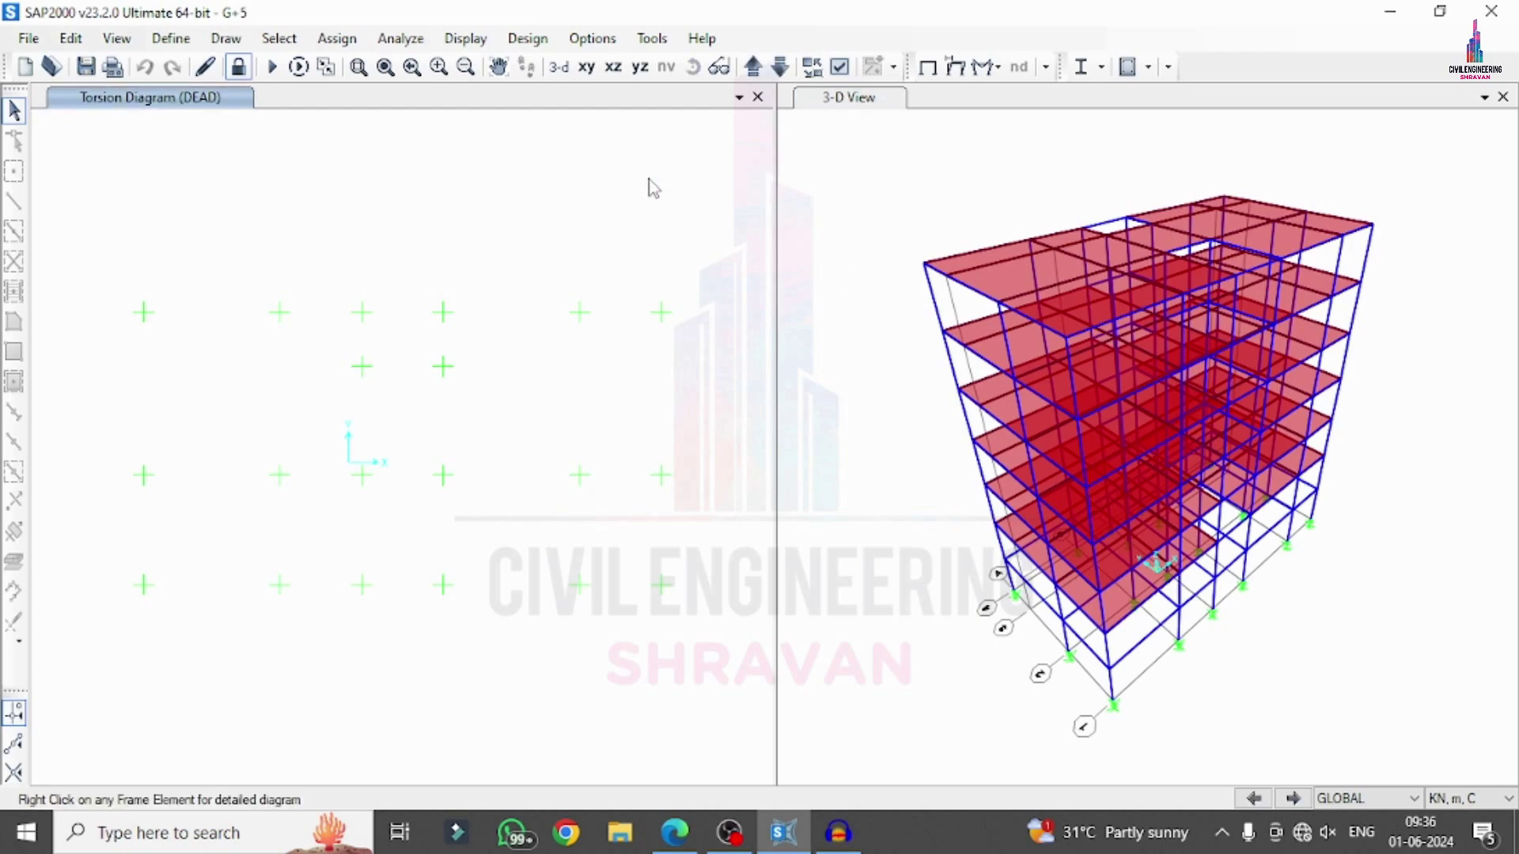
click(560, 68)
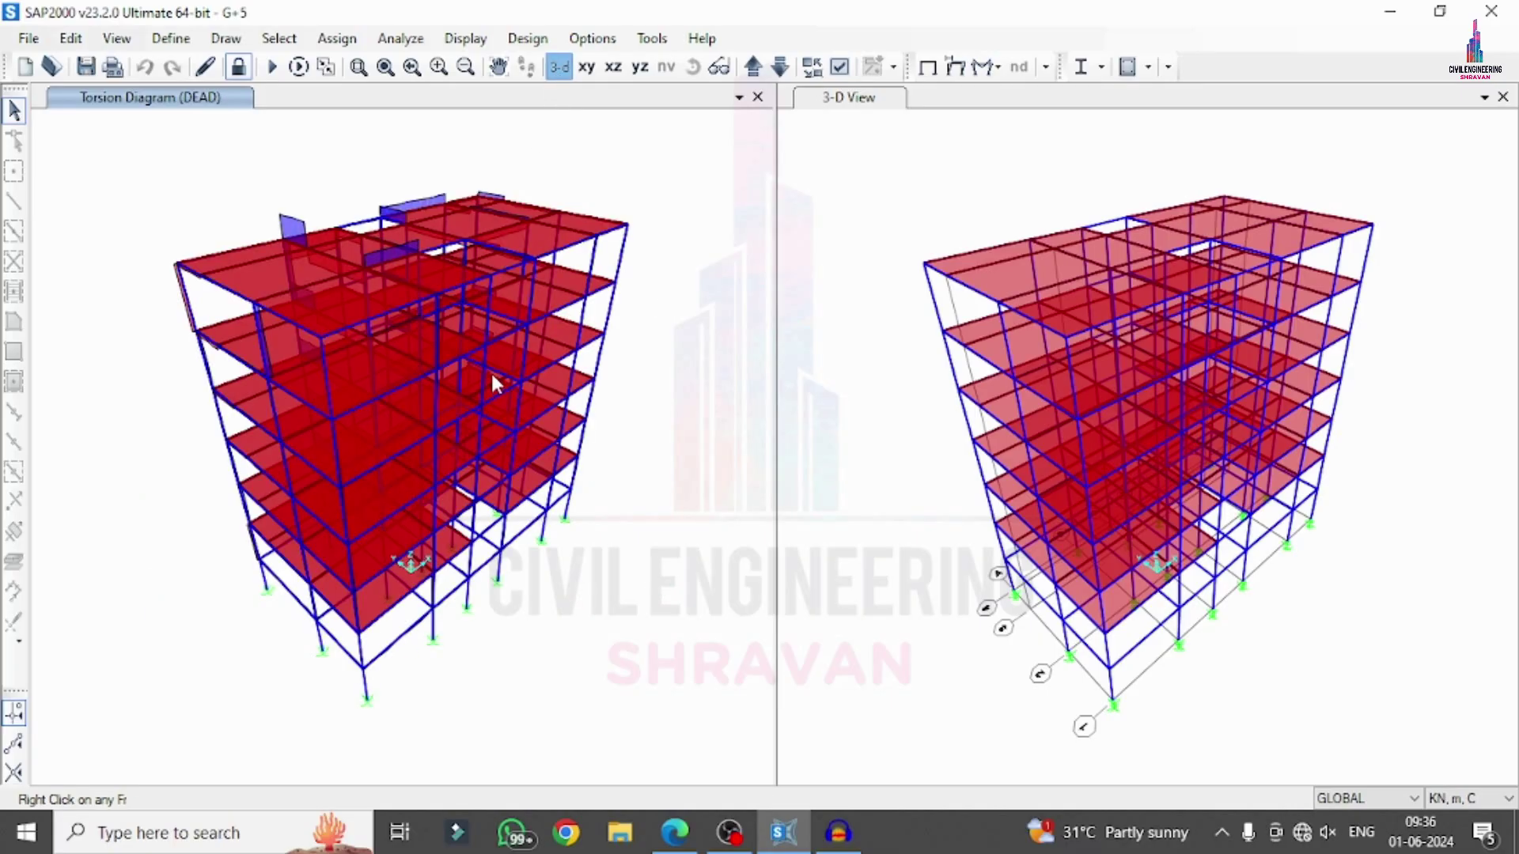
mouse_move(388, 330)
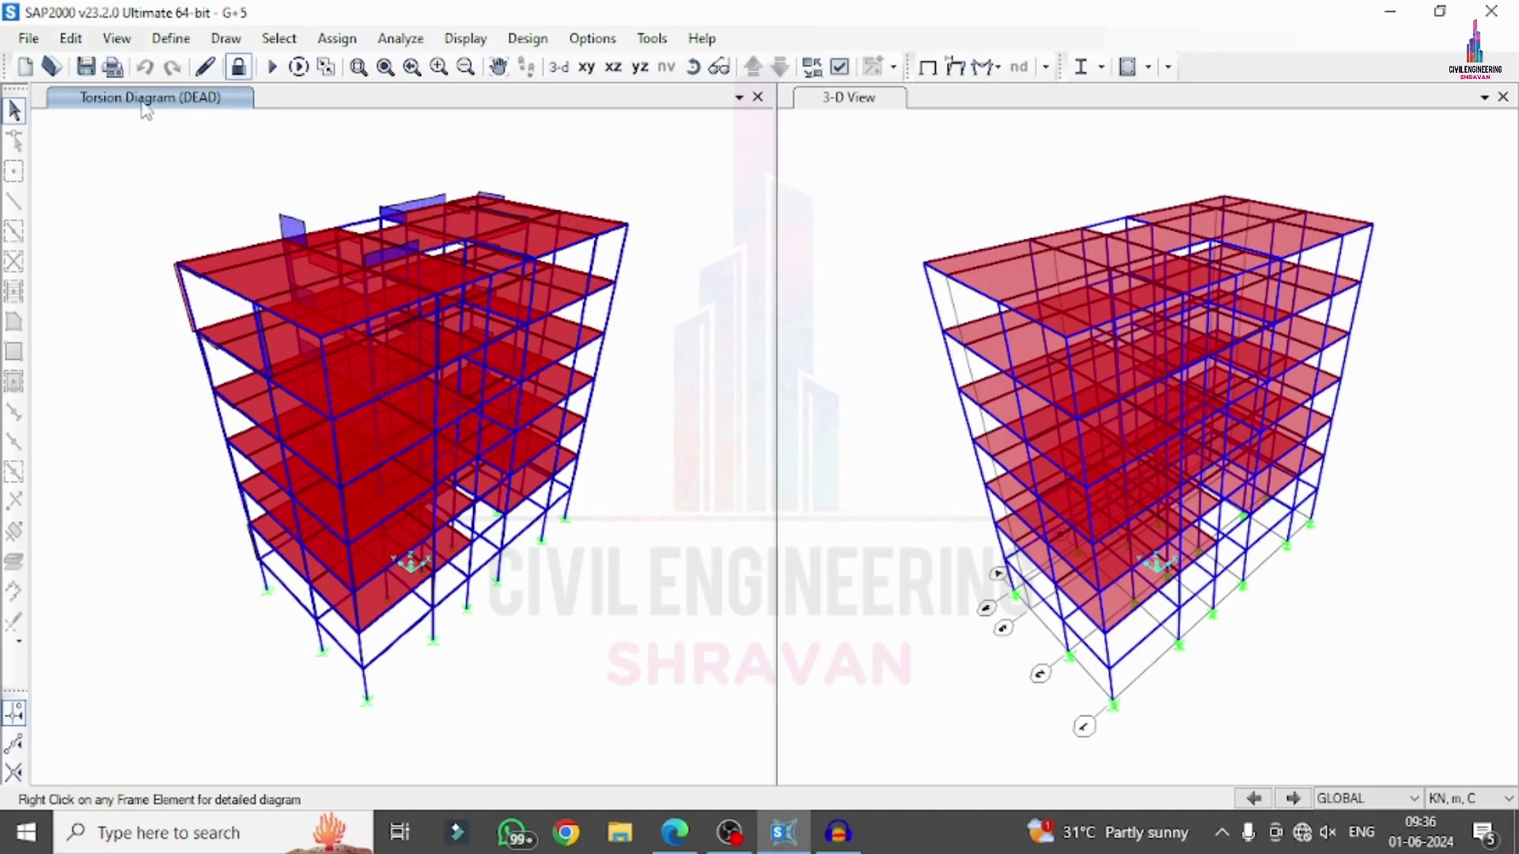
click(464, 38)
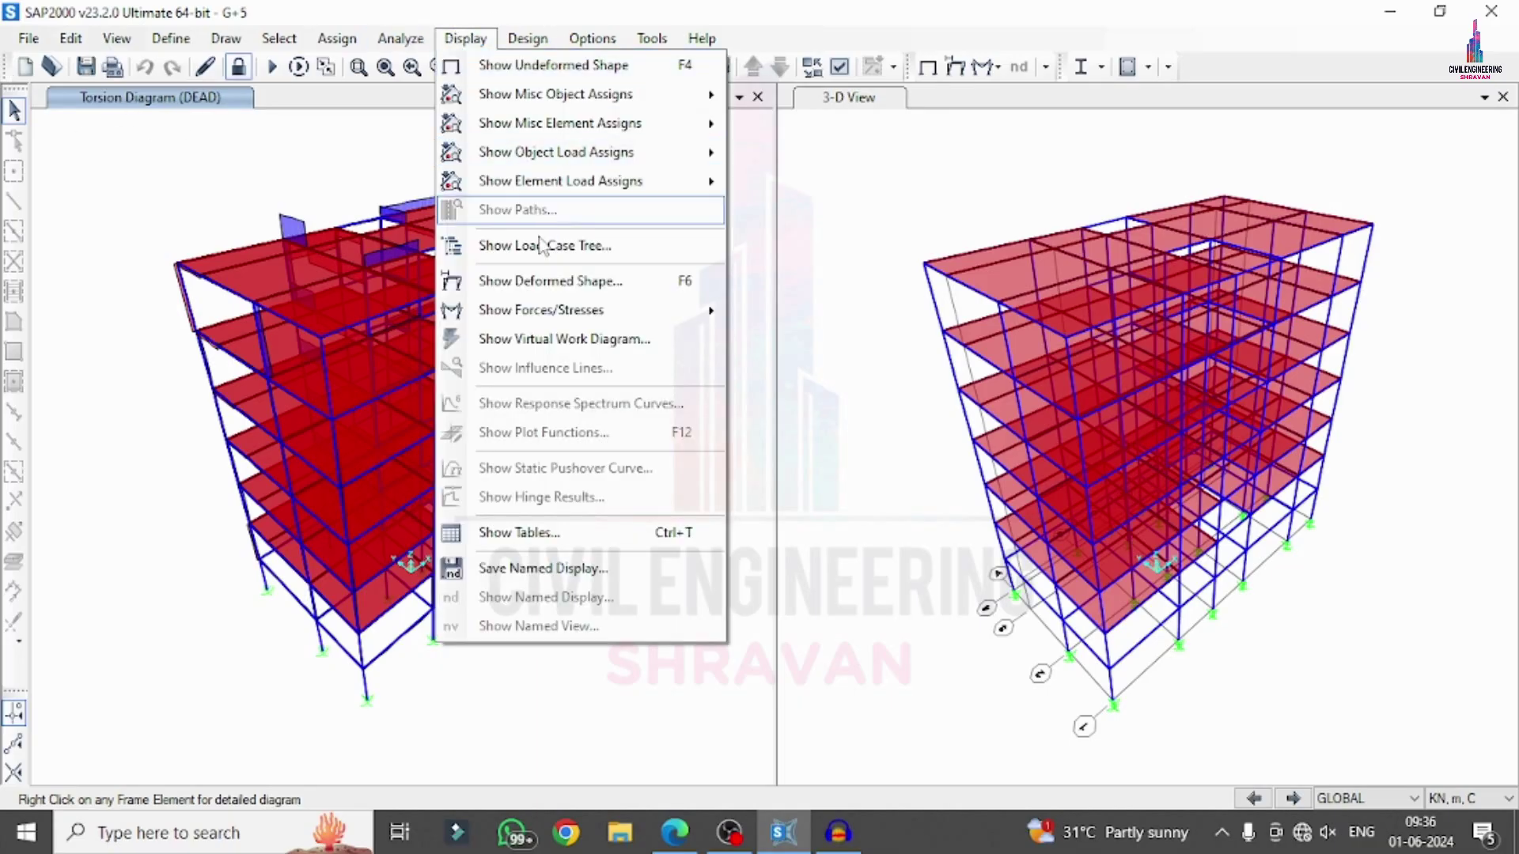
Step: Show the deformed shape for the DEAD load case
click(539, 278)
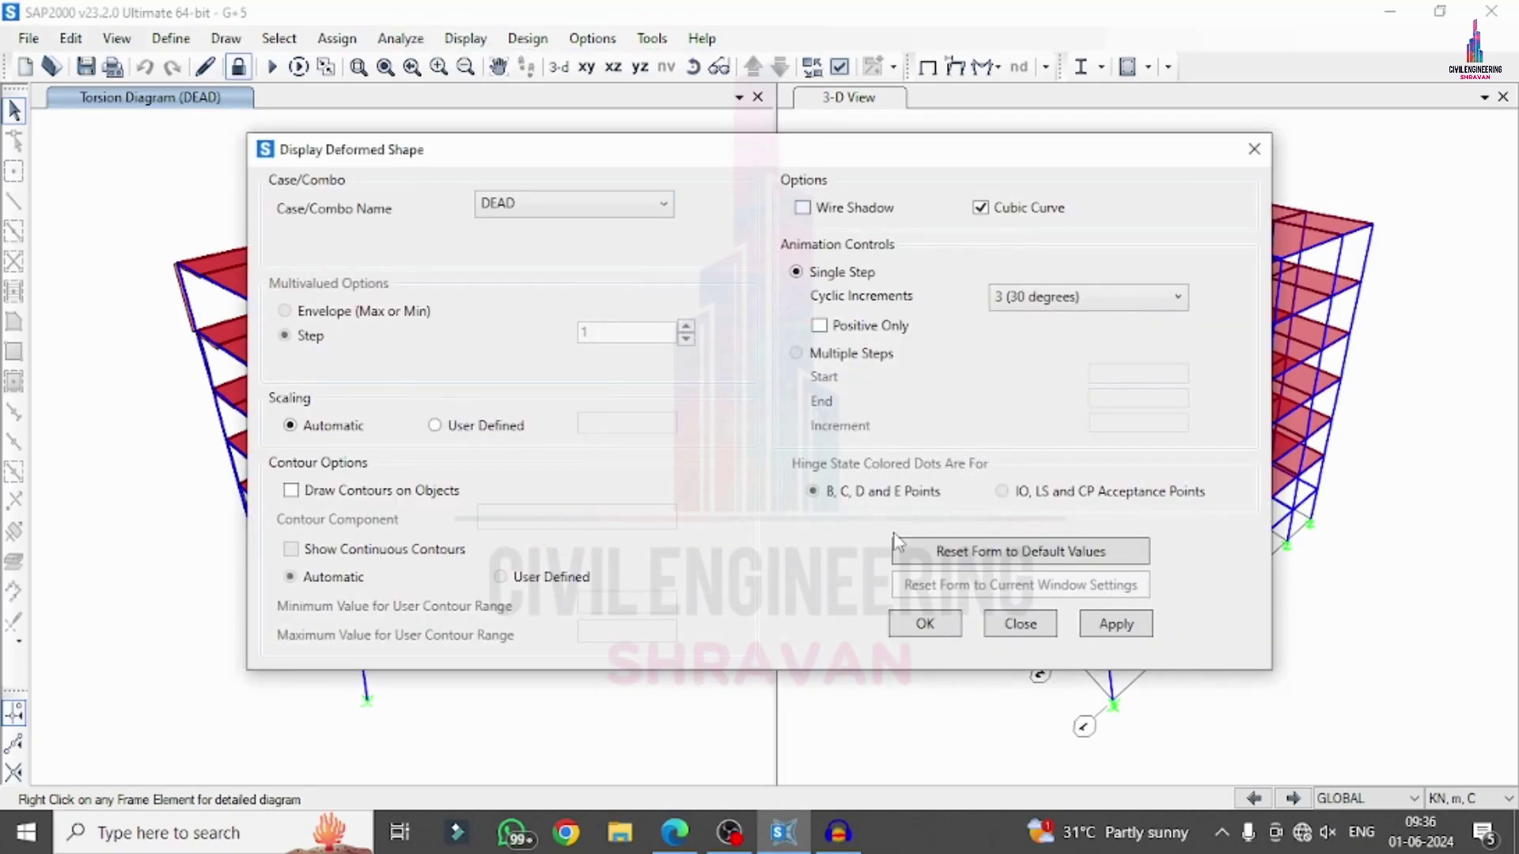
click(1112, 625)
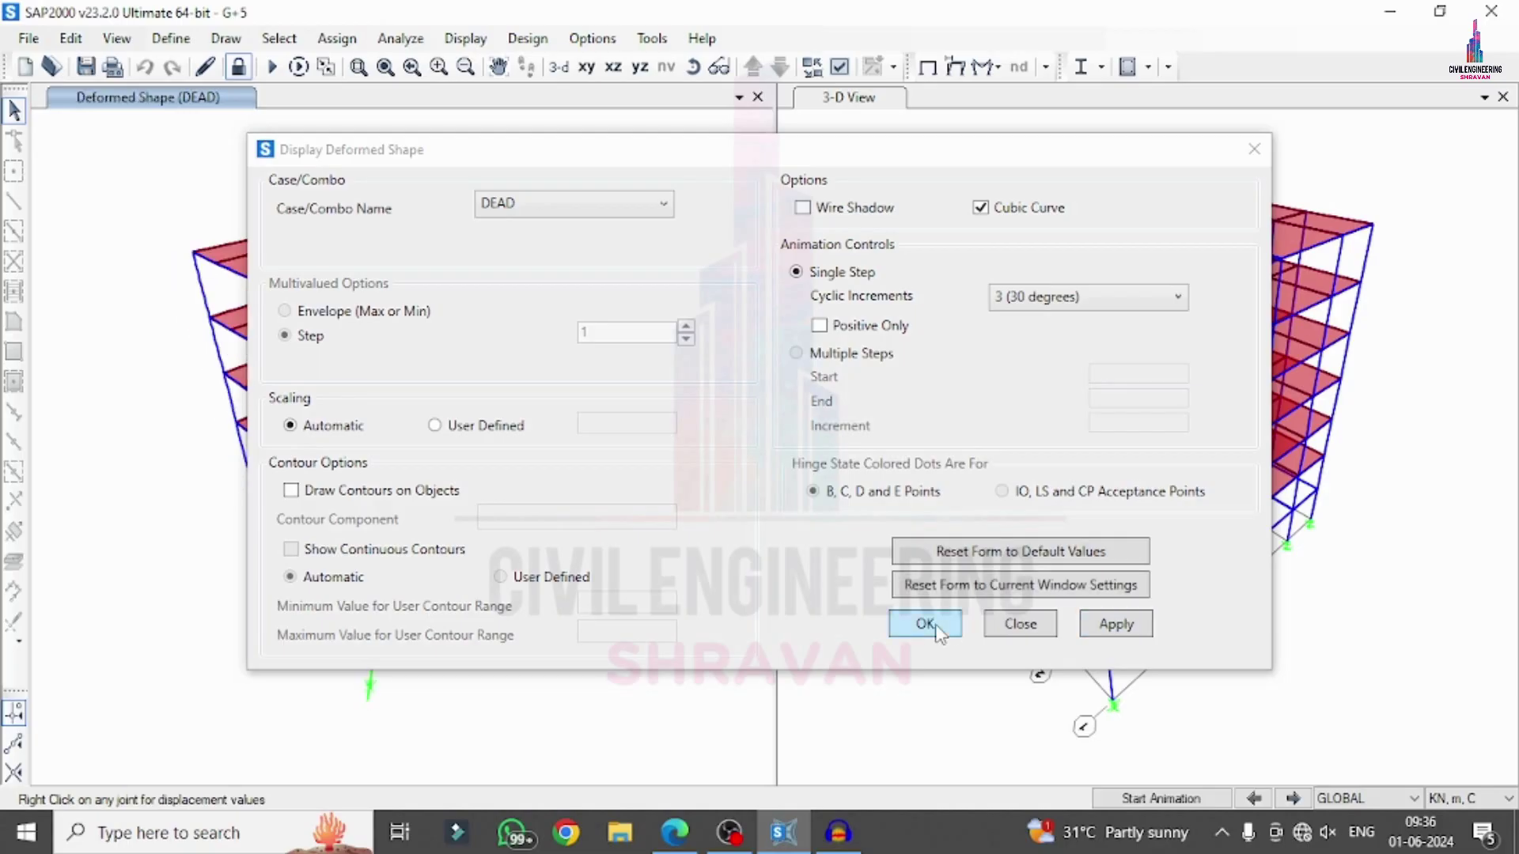
click(928, 624)
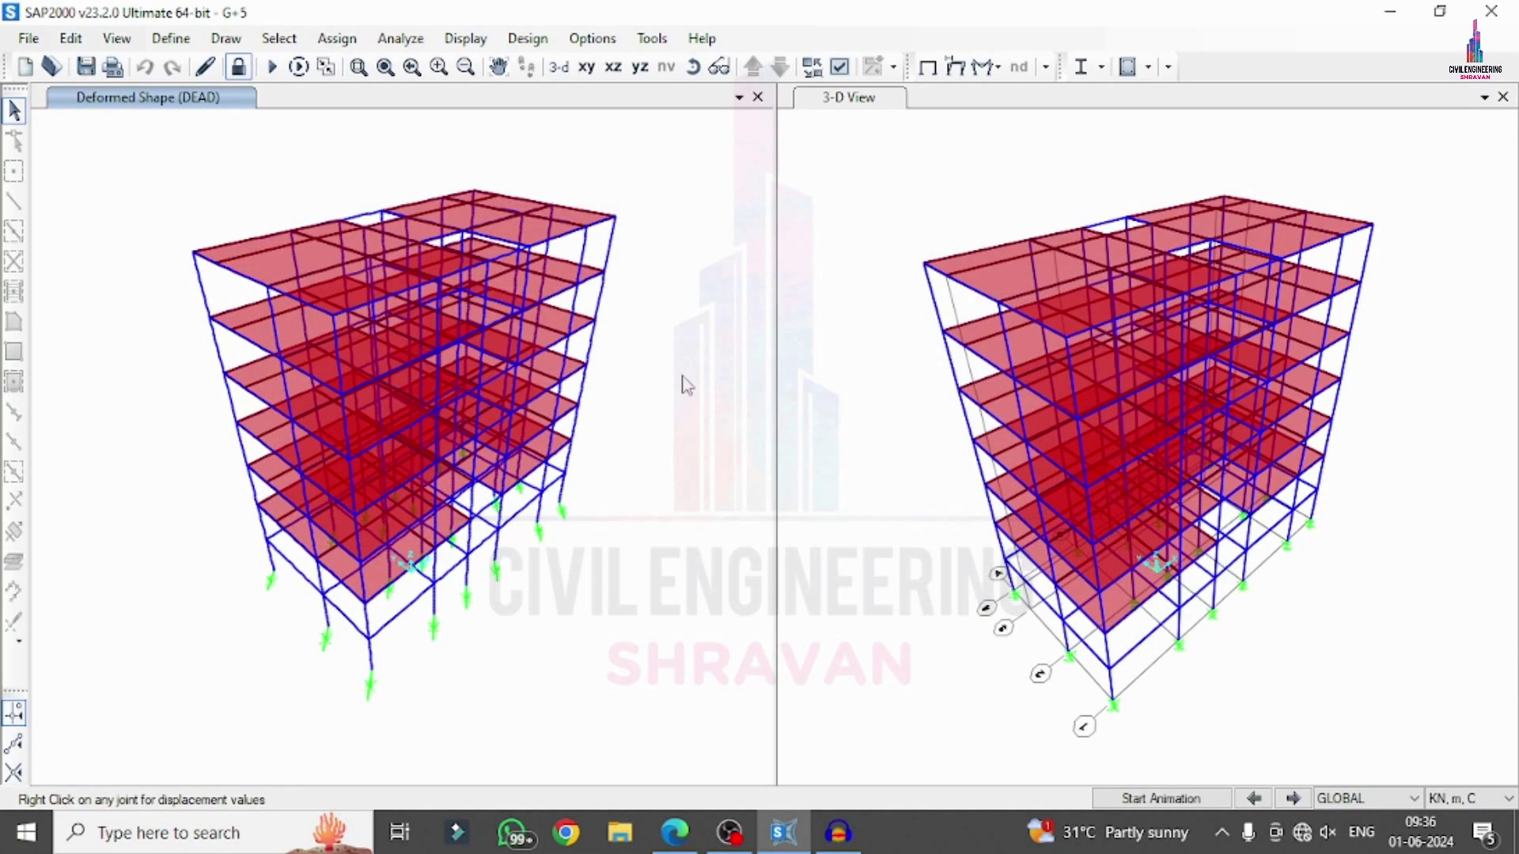
Step: Animate the DEAD deformed shape in the X-Z elevation, then return to the 3-D view
click(595, 68)
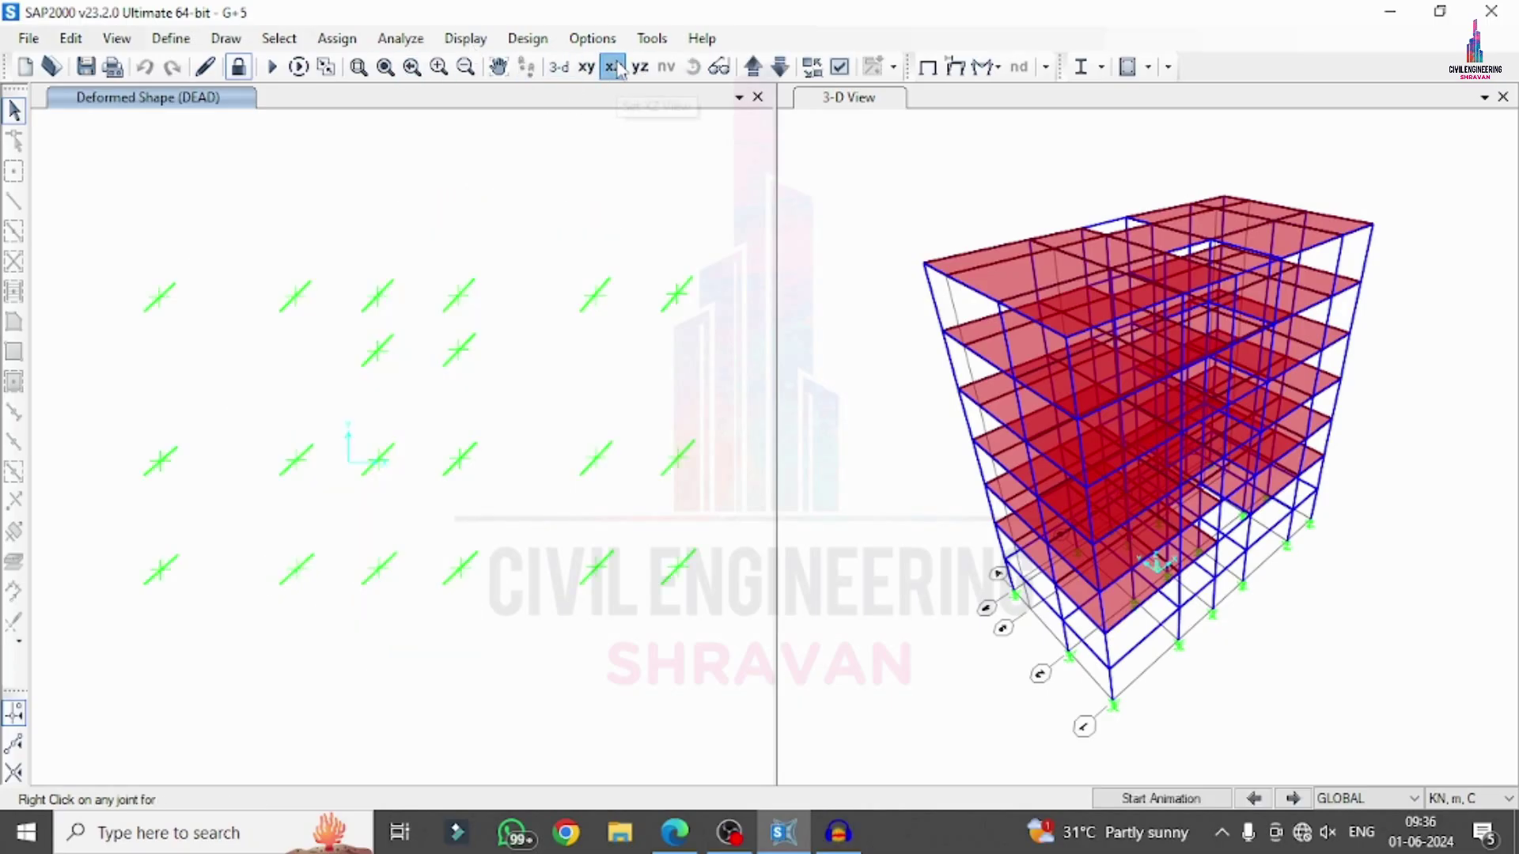
click(613, 70)
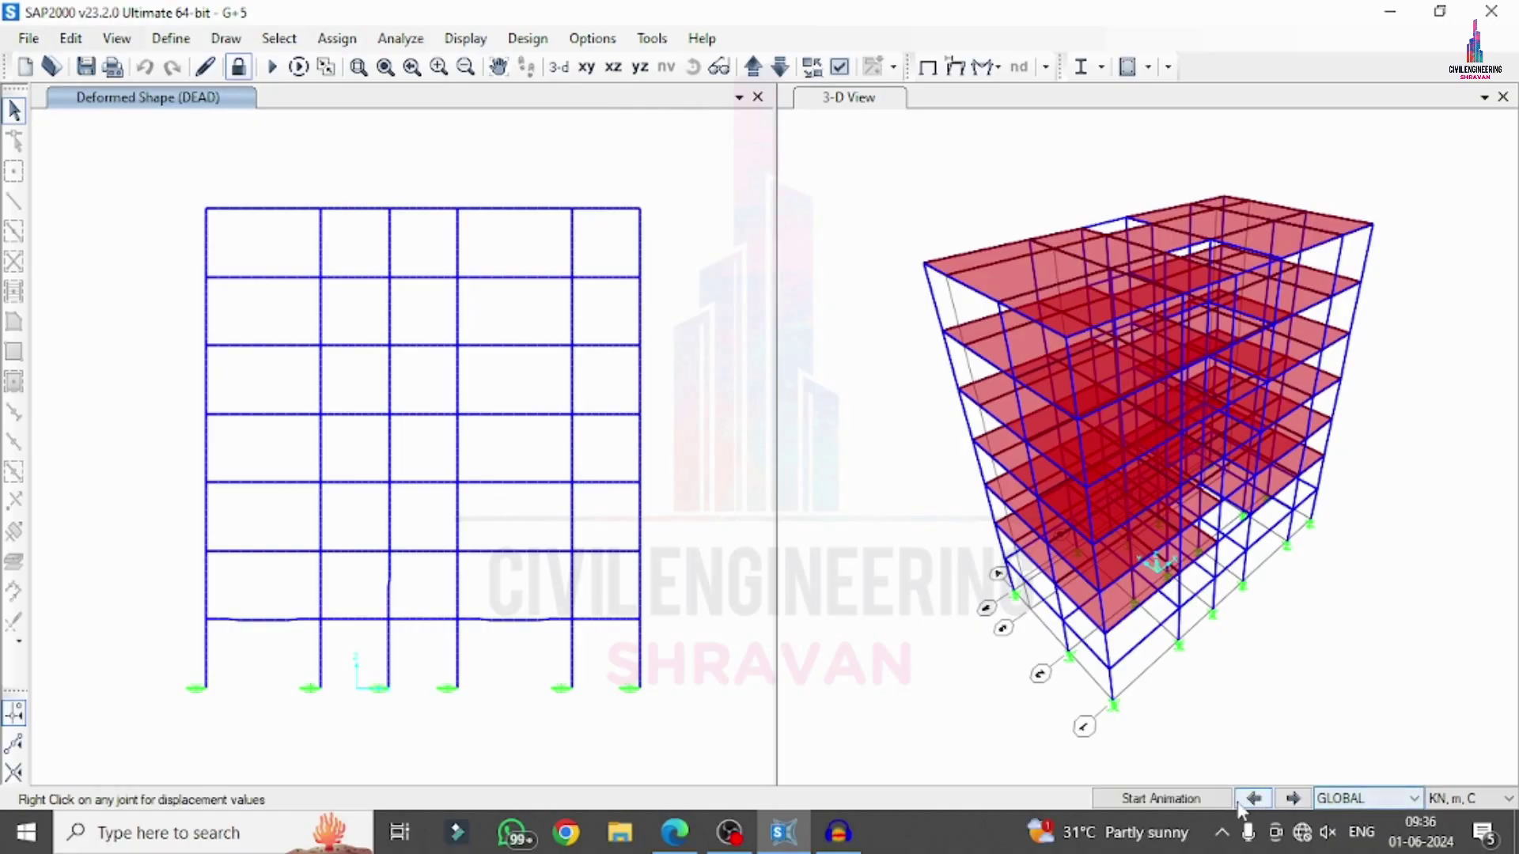
click(1108, 800)
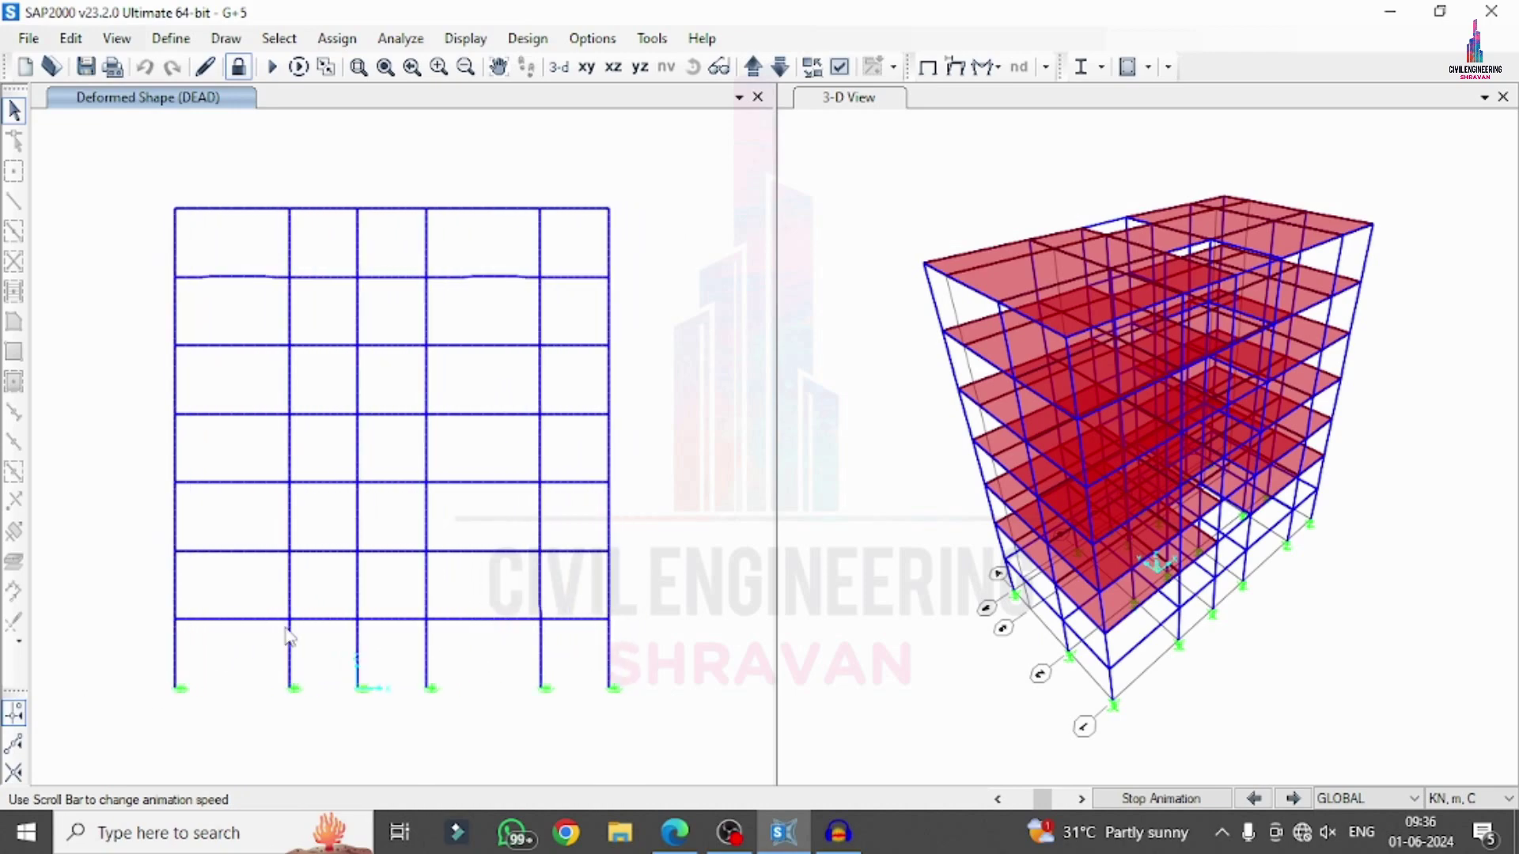
click(1161, 800)
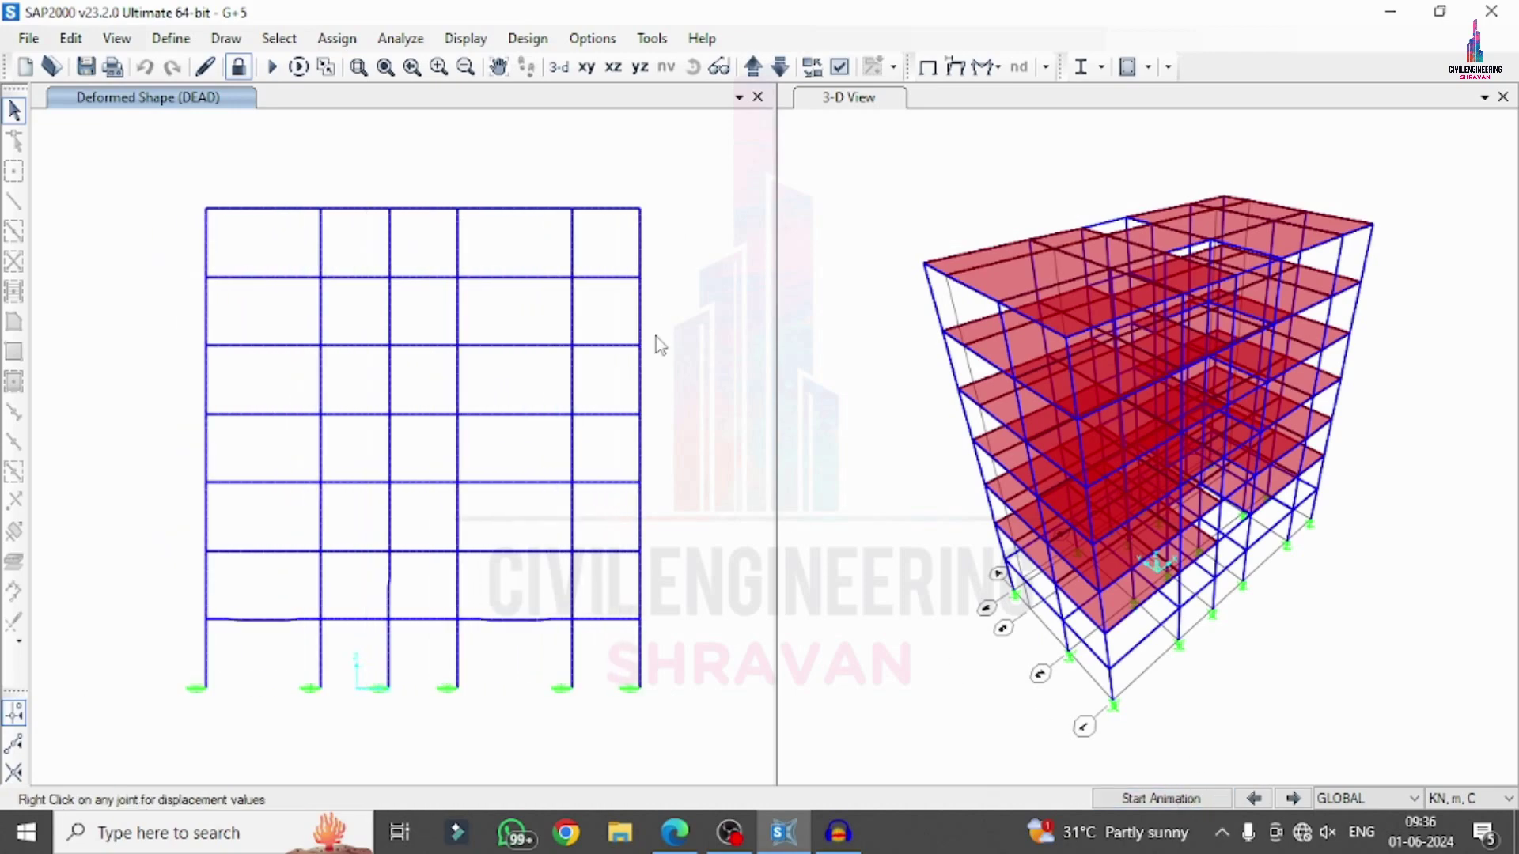
click(556, 67)
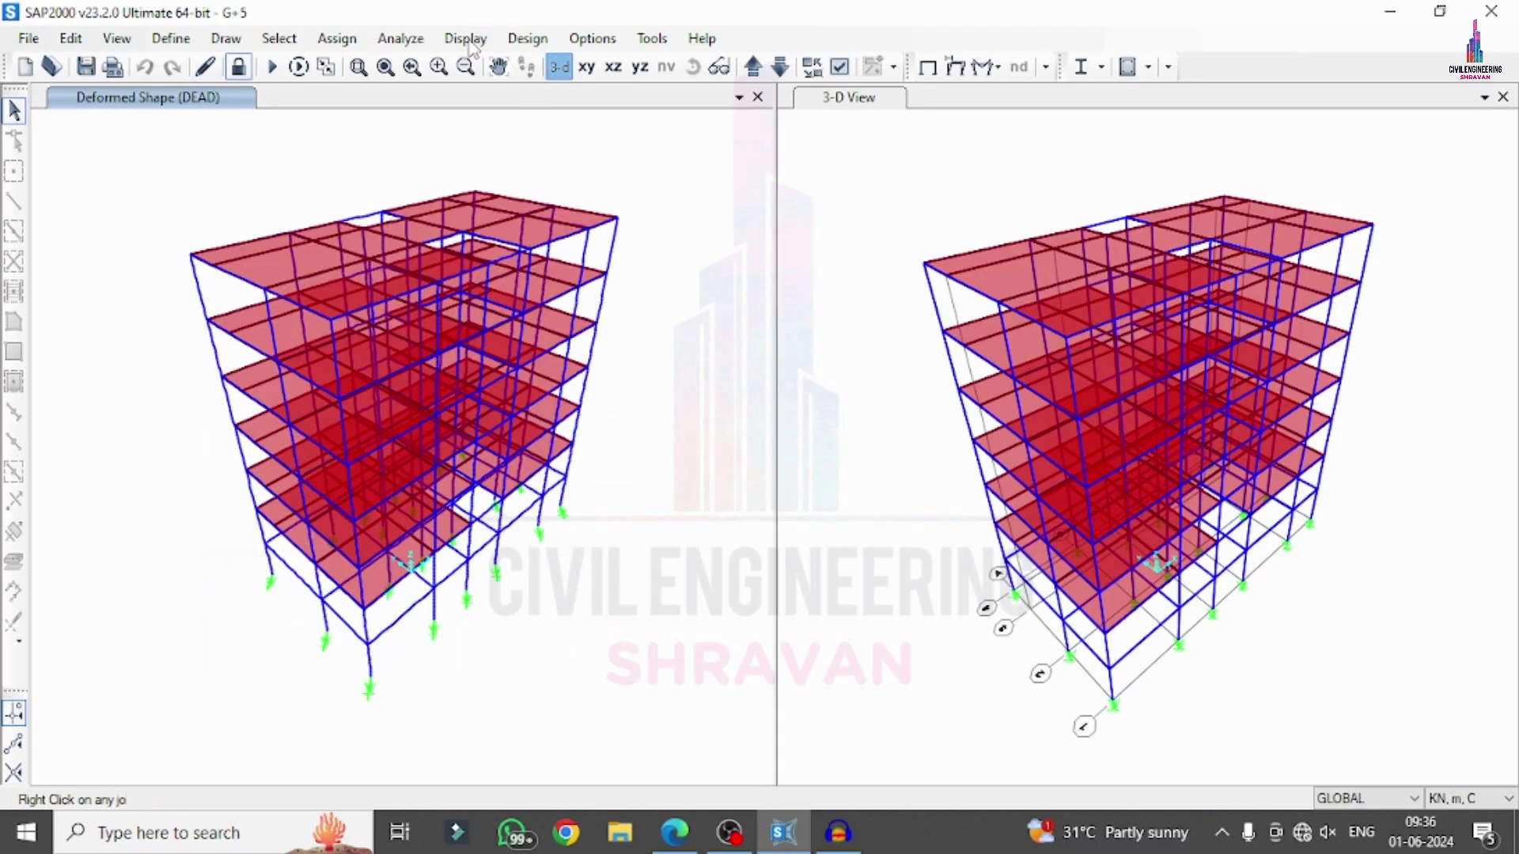
click(465, 38)
Step: Plot DEAD frame diagrams for Shear 2-2, then Moment 3-3, then Torsion, and close the settings
mouse_move(522, 312)
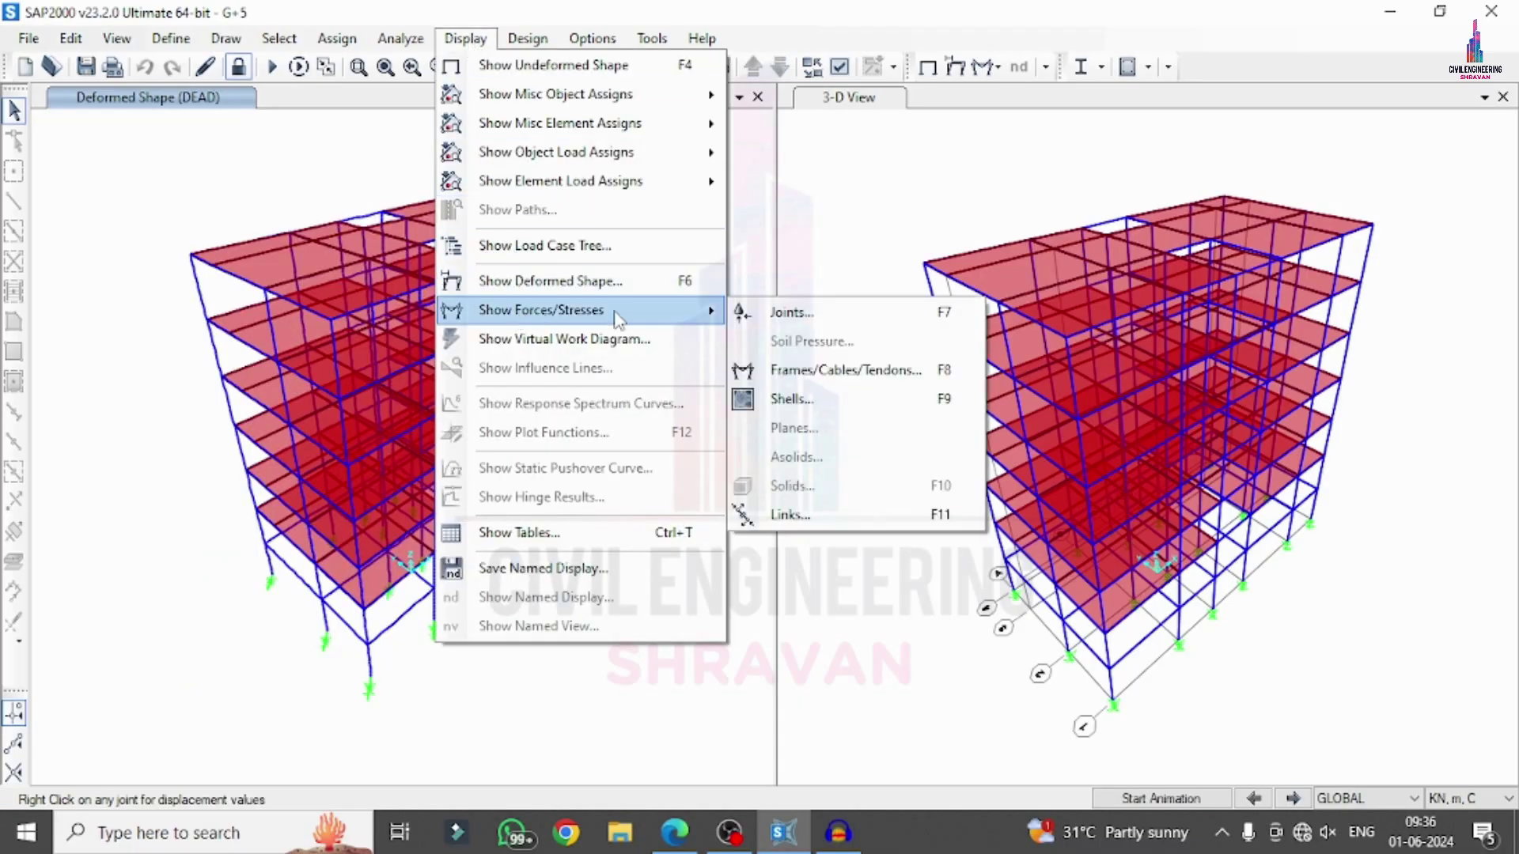
click(870, 373)
click(547, 419)
click(858, 733)
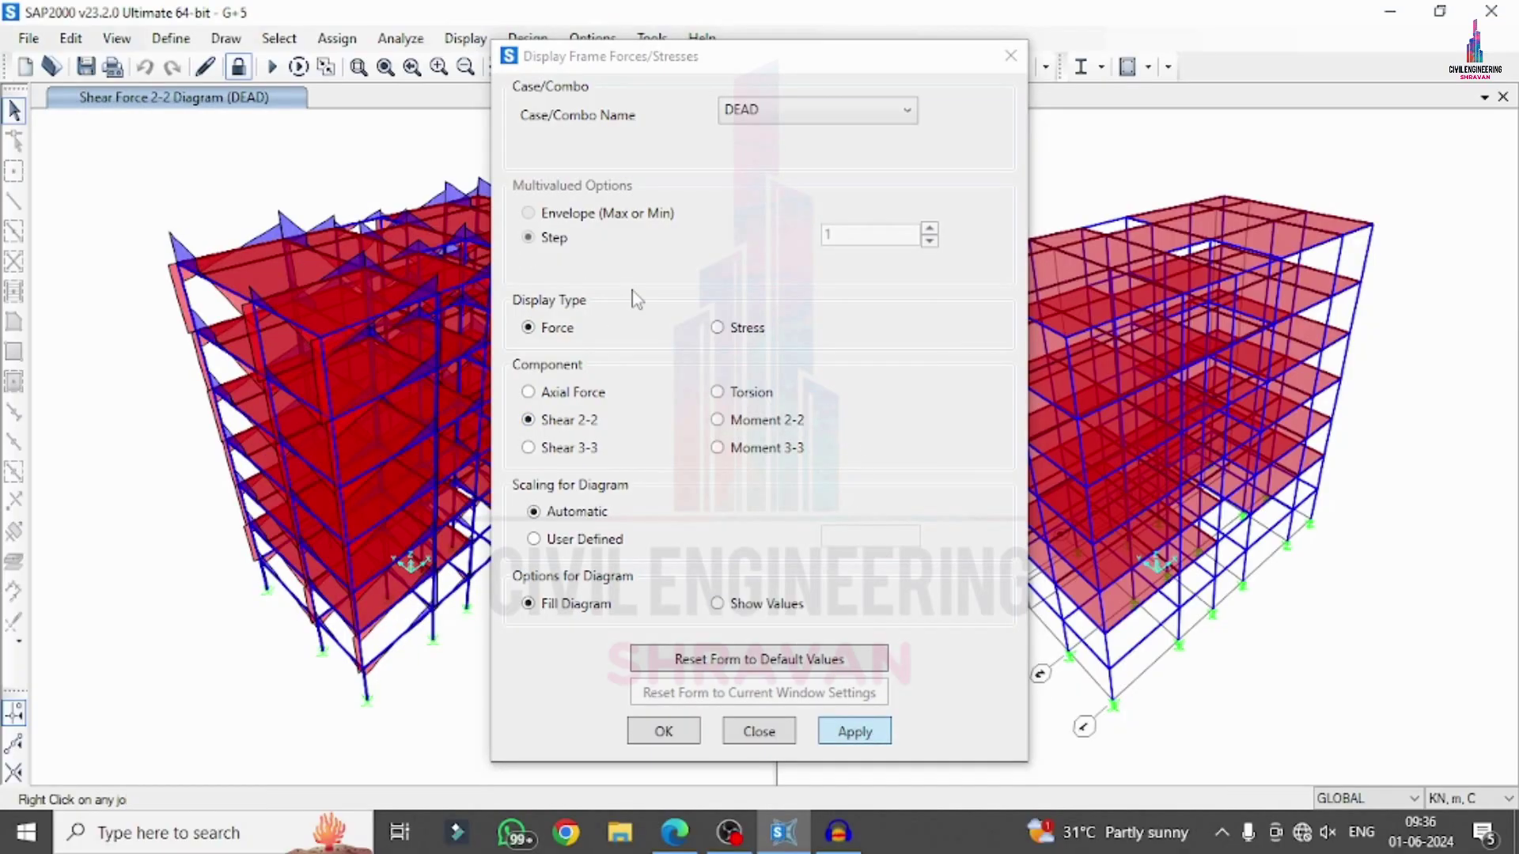
click(717, 448)
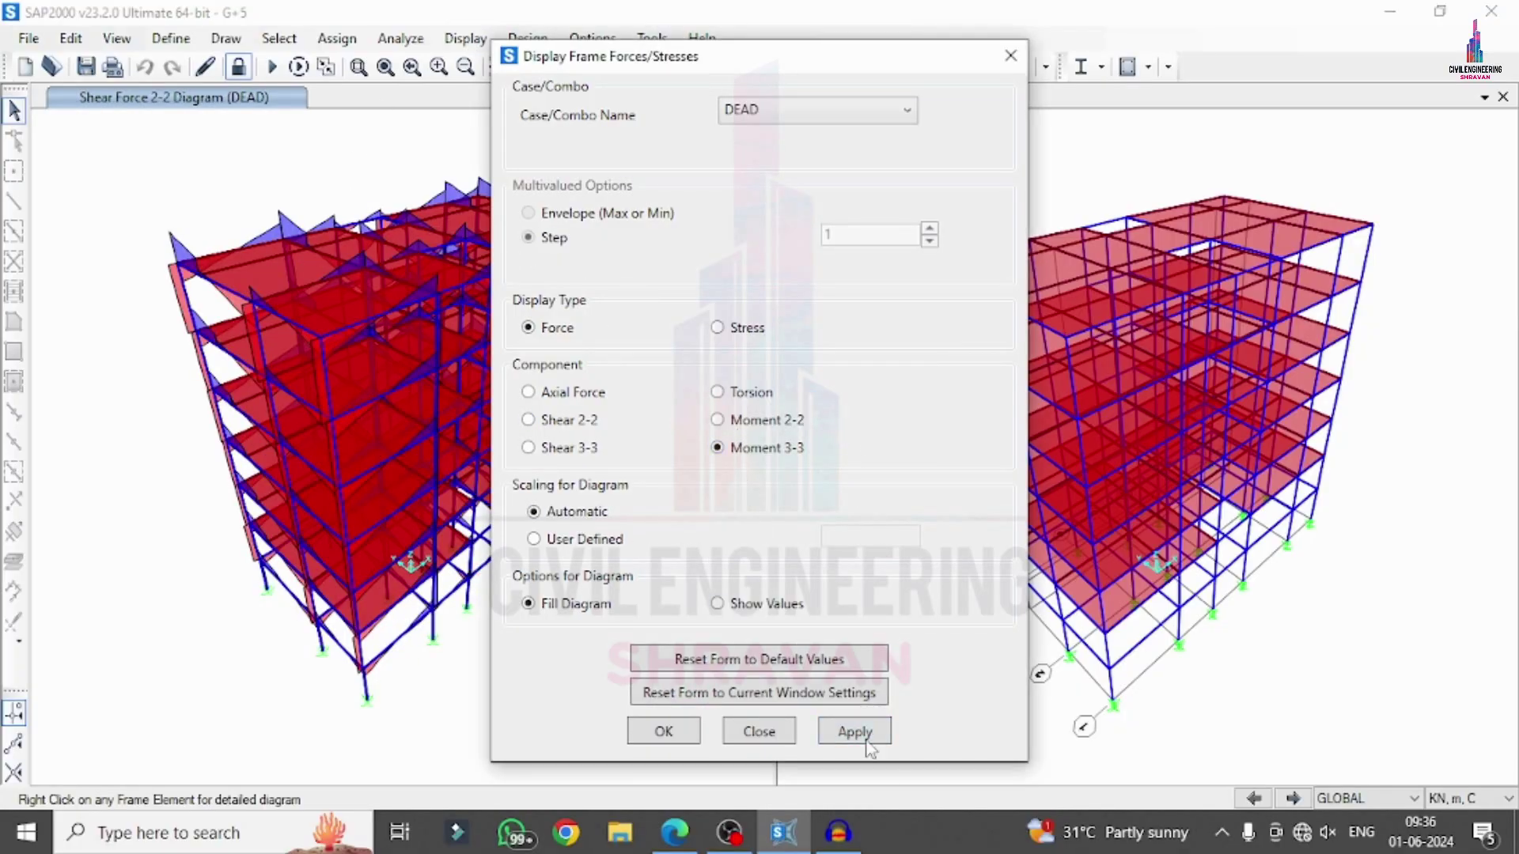
click(872, 732)
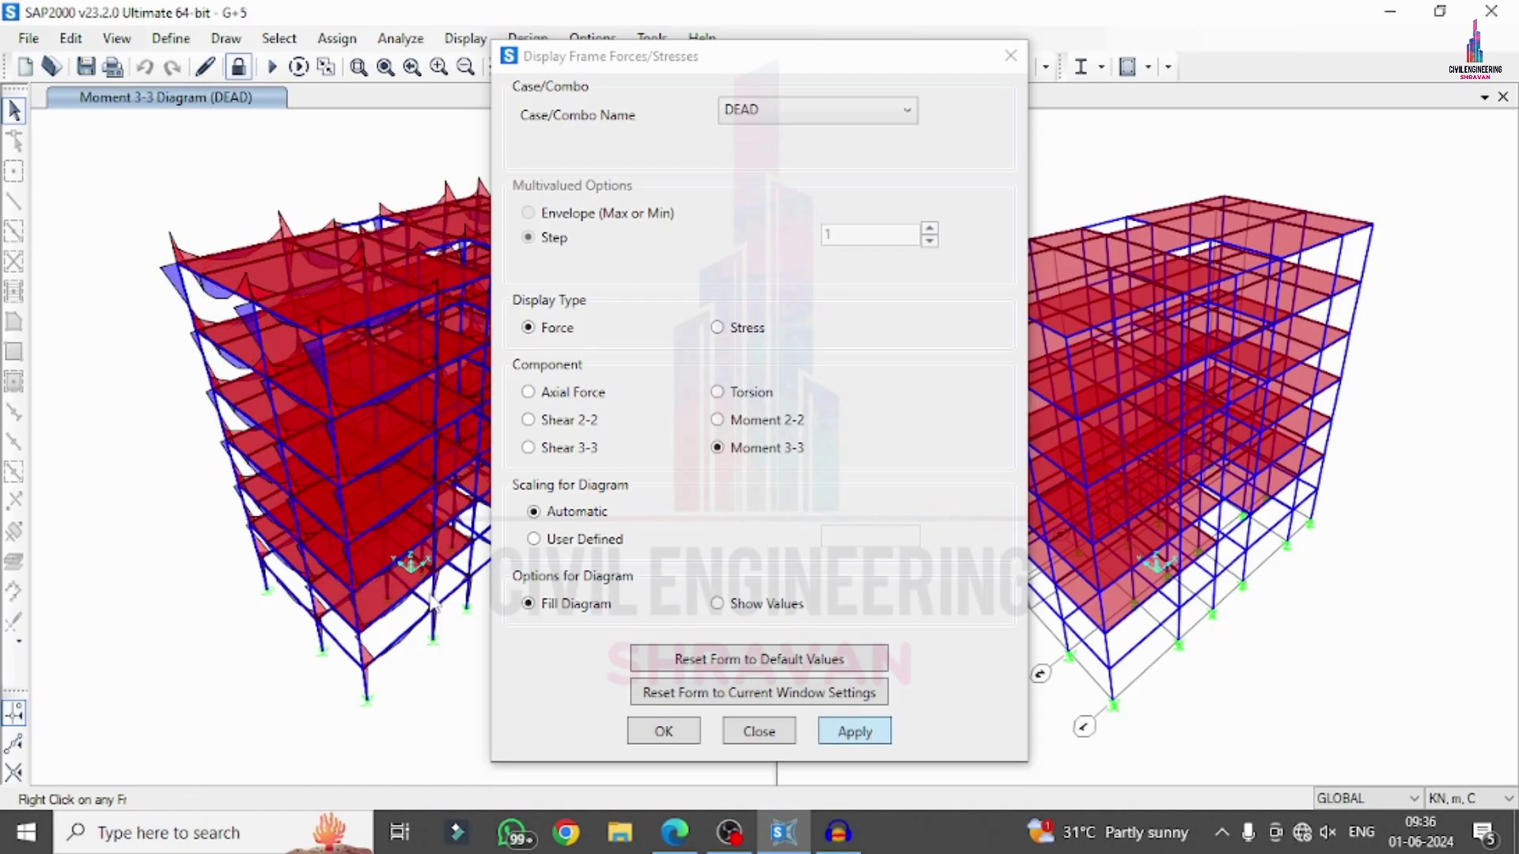
click(749, 393)
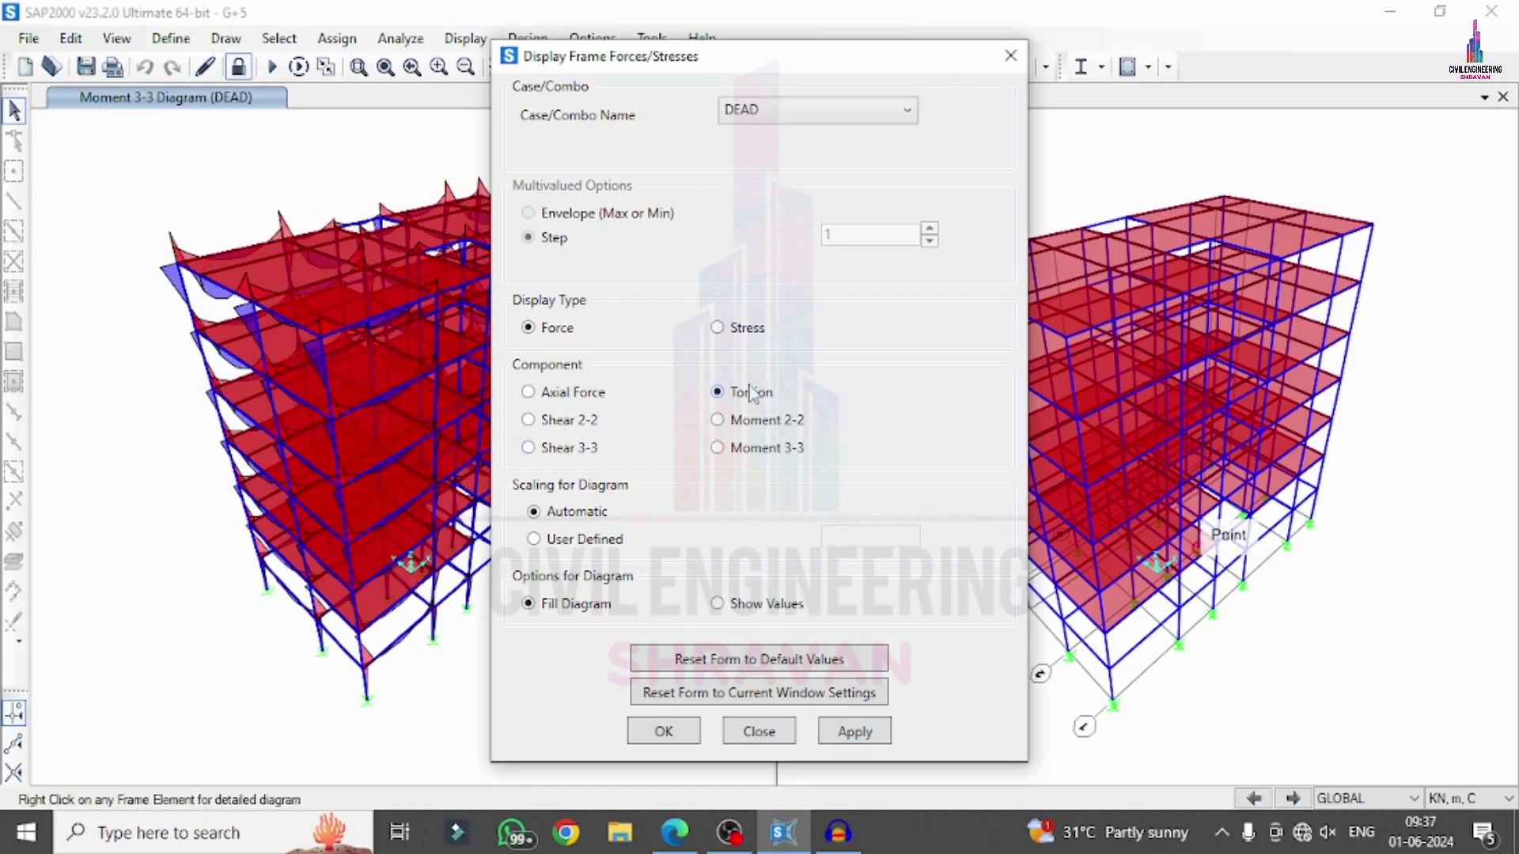
click(850, 732)
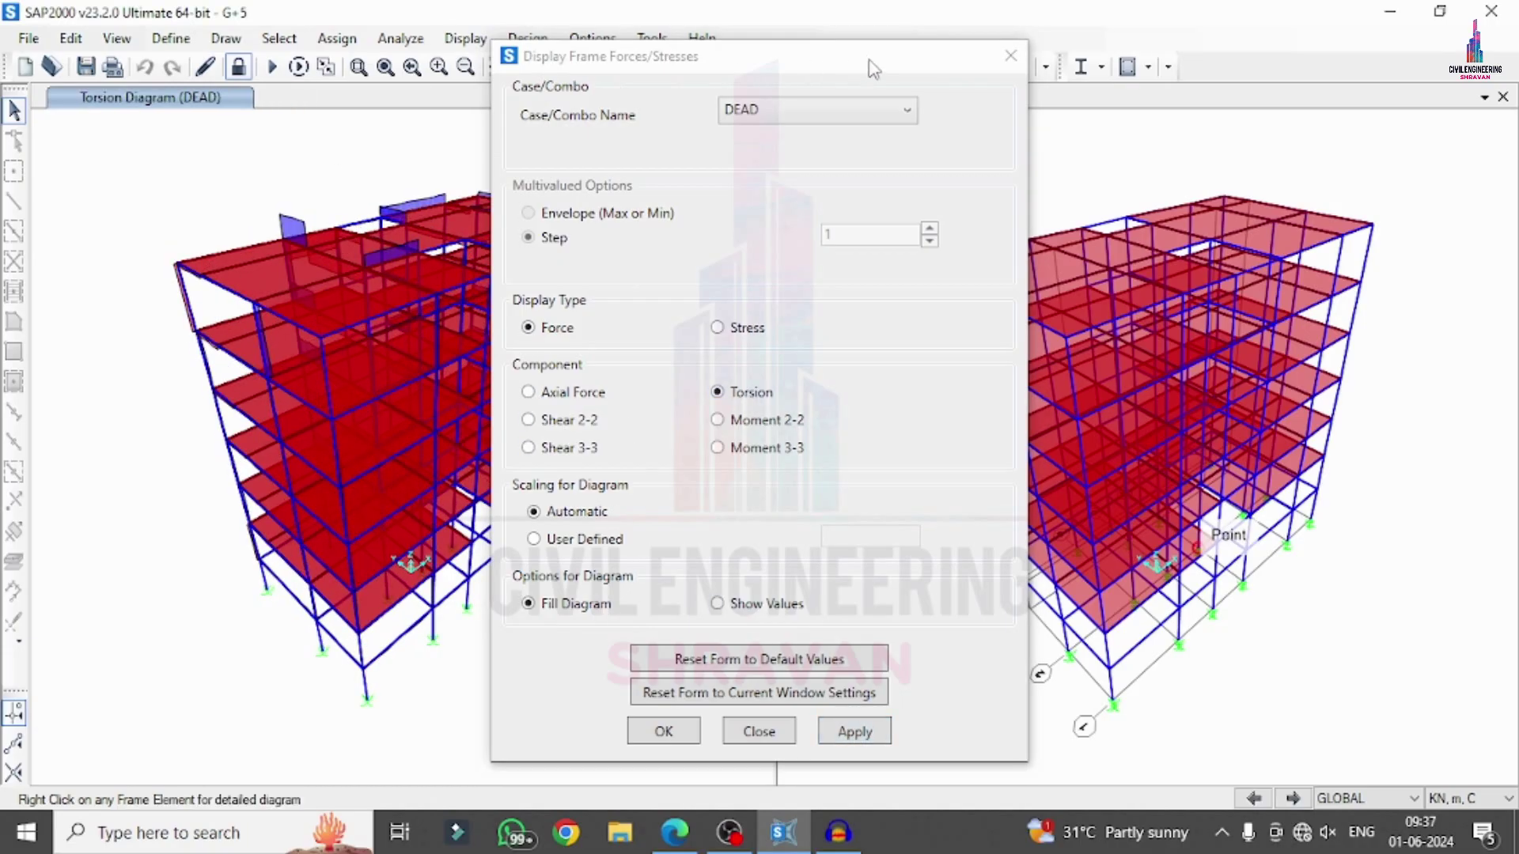
click(1011, 55)
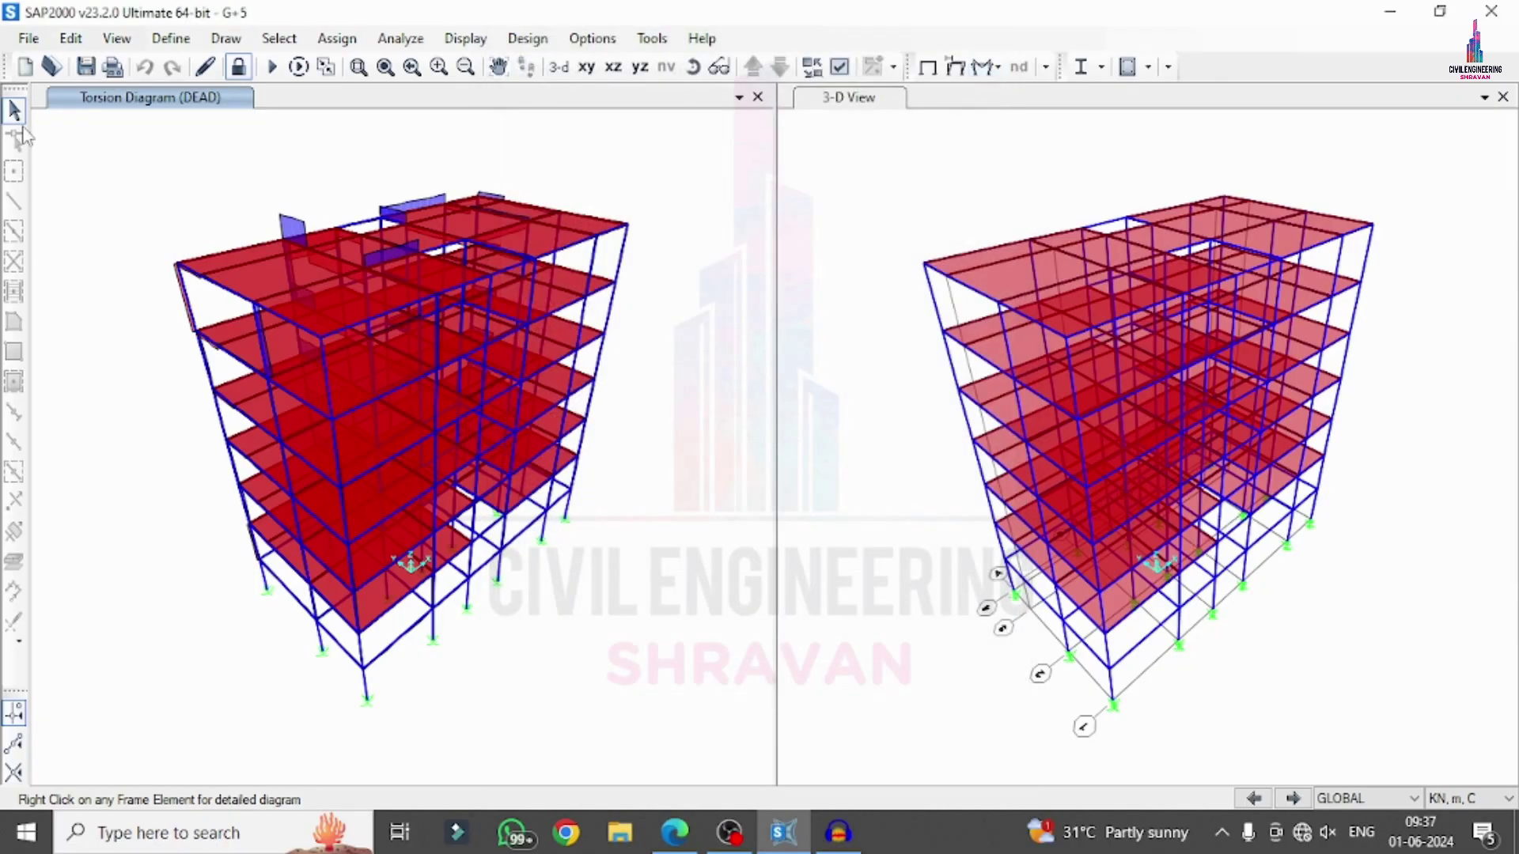